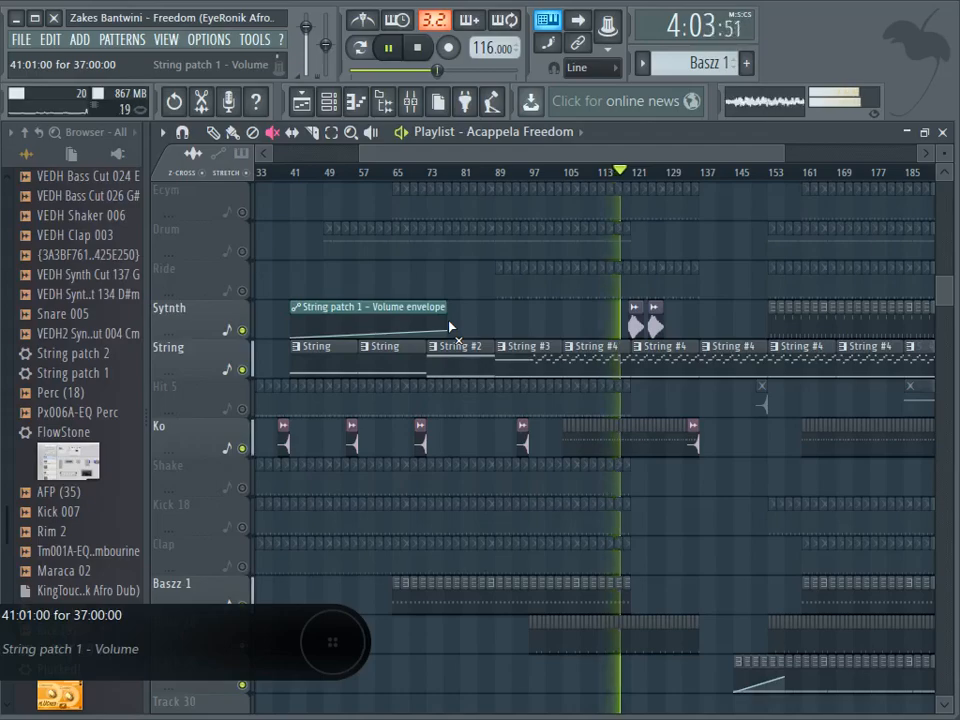
Step: Stop the song and examine the playlist's upper tracks, including the Acappela Freedom clips, across the whole arrangement
{"action": "scroll", "coordinate": [514, 180], "scroll_direction": "down", "scroll_amount": 4}
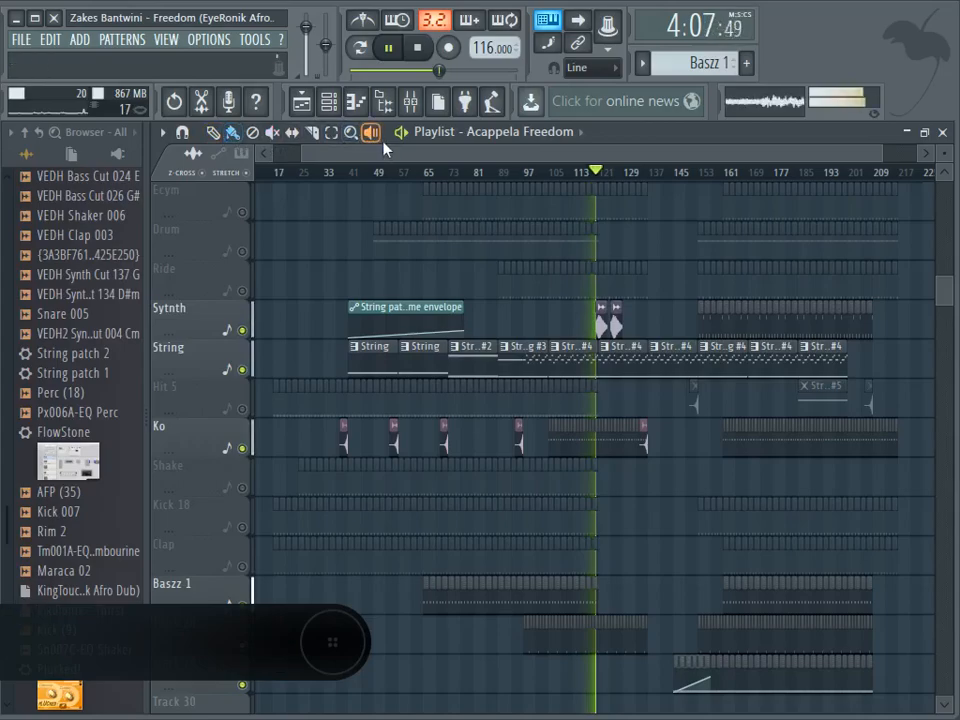
{"action": "left_click", "coordinate": [418, 47]}
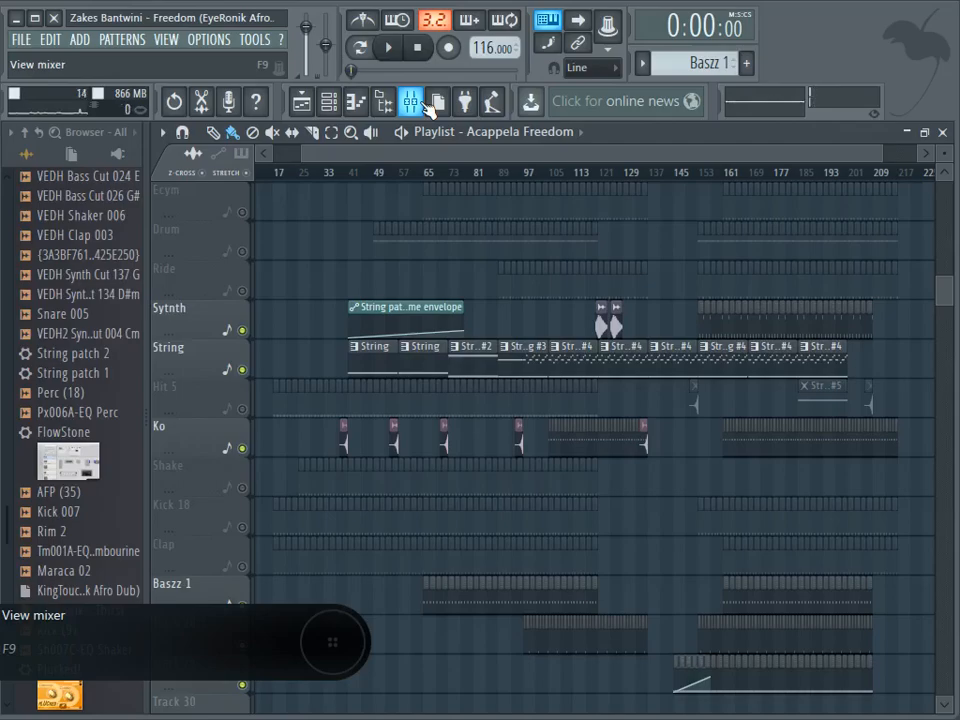
{"action": "scroll", "coordinate": [803, 157], "scroll_direction": "left", "scroll_amount": 2}
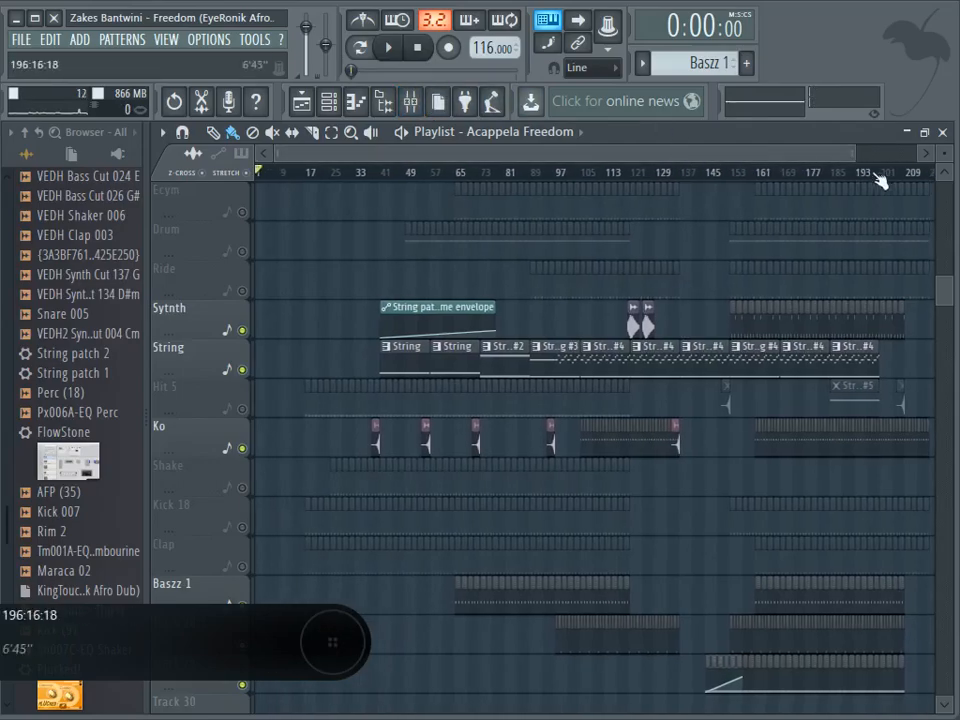
{"action": "left_click_drag", "start_coordinate": [851, 157], "coordinate": [930, 180]}
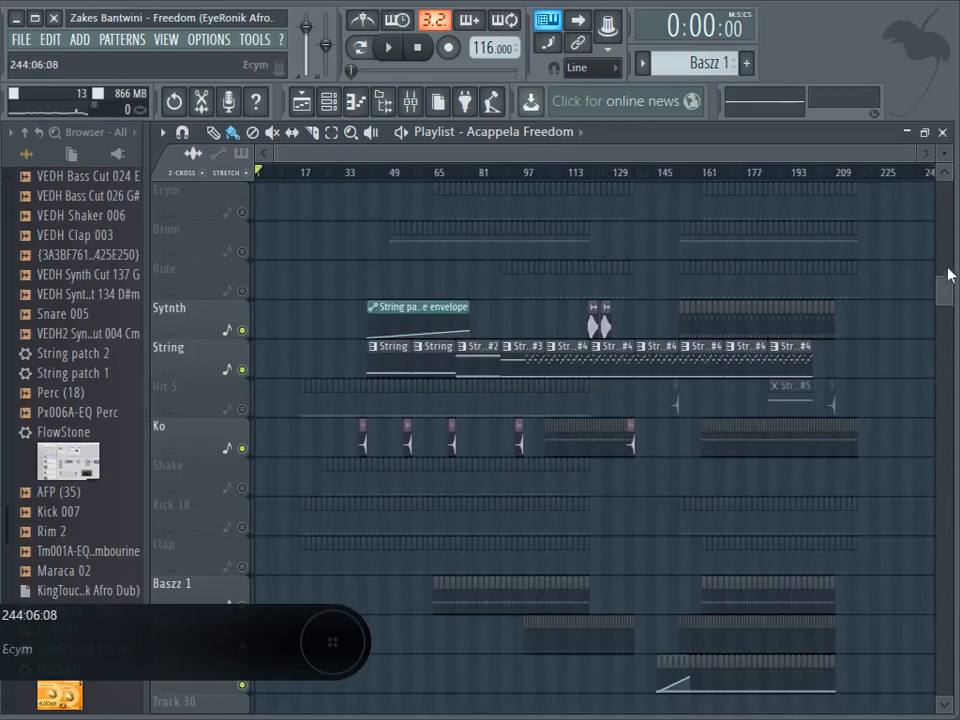
{"action": "left_click_drag", "start_coordinate": [945, 297], "coordinate": [947, 186]}
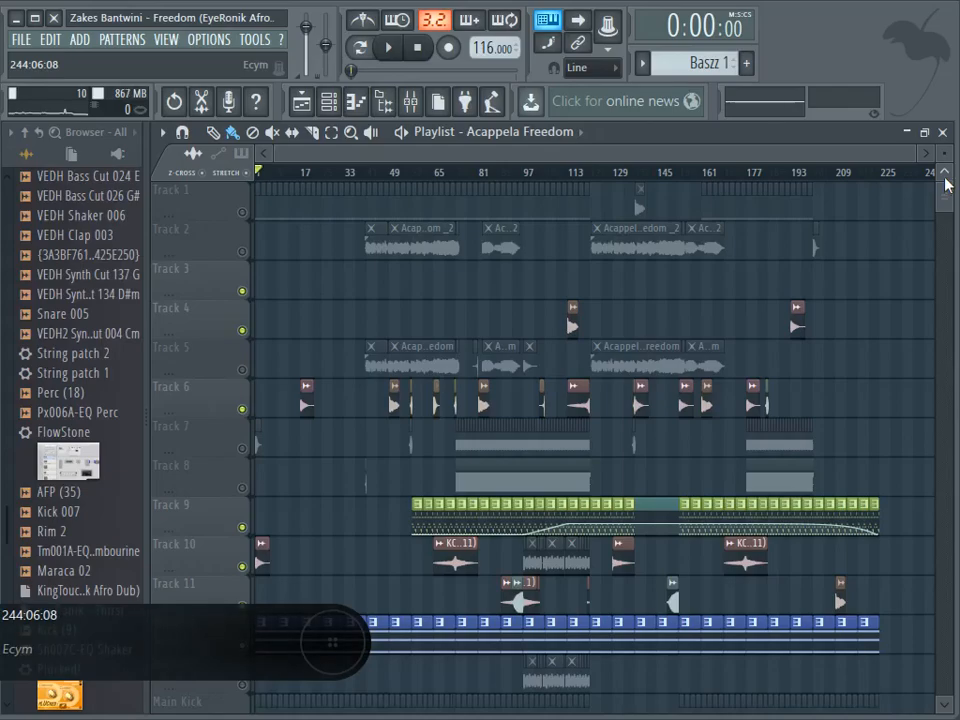
{"action": "left_click_drag", "start_coordinate": [912, 151], "coordinate": [820, 175]}
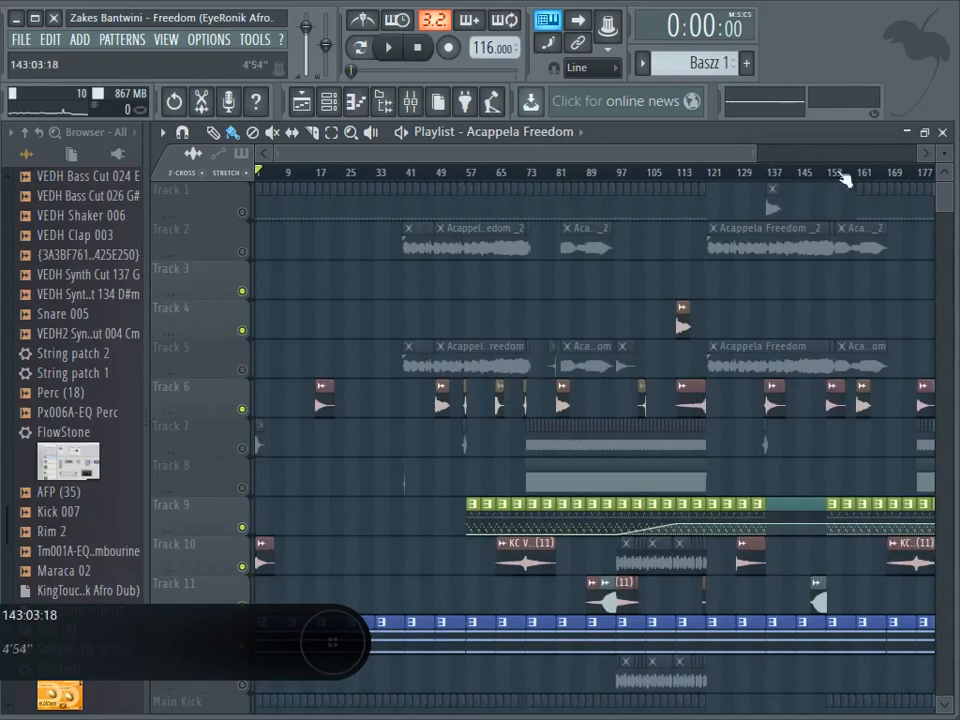
{"action": "scroll", "coordinate": [943, 172], "scroll_direction": "up", "scroll_amount": 4}
{"action": "scroll", "coordinate": [943, 152], "scroll_direction": "up", "scroll_amount": 4}
{"action": "scroll", "coordinate": [943, 152], "scroll_direction": "down", "scroll_amount": 5}
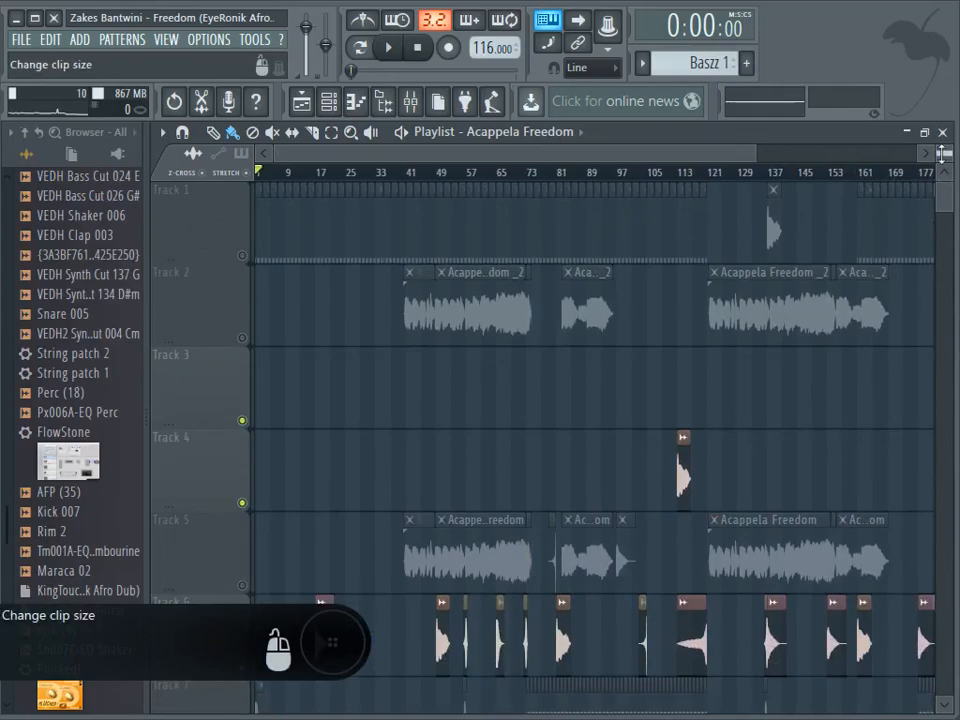
{"action": "mouse_move", "coordinate": [949, 202]}
{"action": "left_mouse_down"}
{"action": "mouse_move", "coordinate": [946, 301]}
{"action": "mouse_move", "coordinate": [950, 200]}
{"action": "left_mouse_up"}
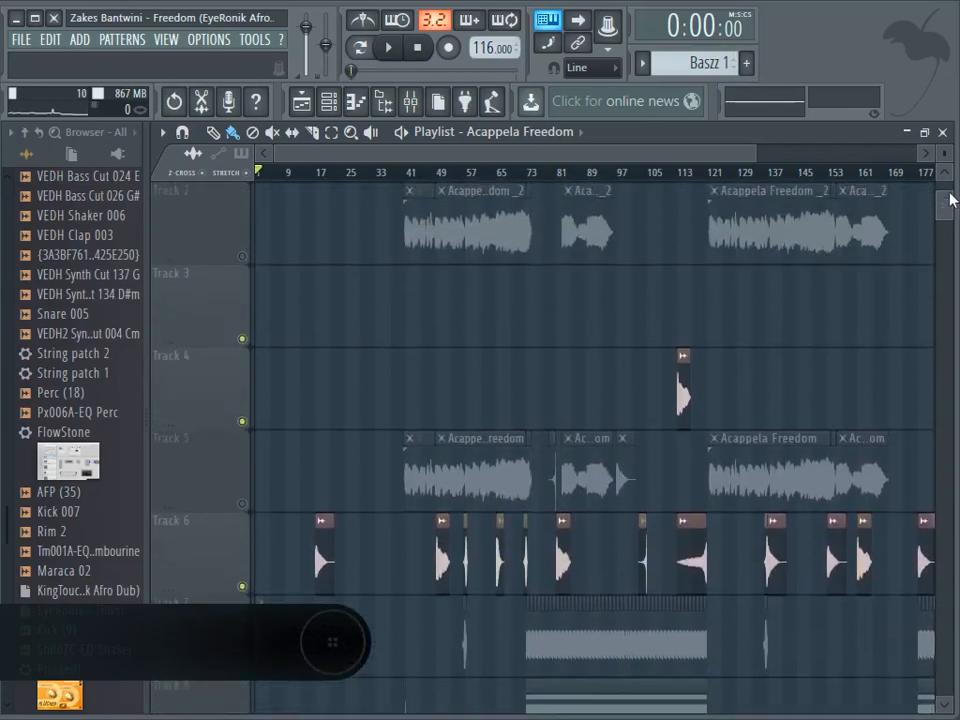
{"action": "scroll", "coordinate": [941, 155], "scroll_direction": "down", "scroll_amount": 3}
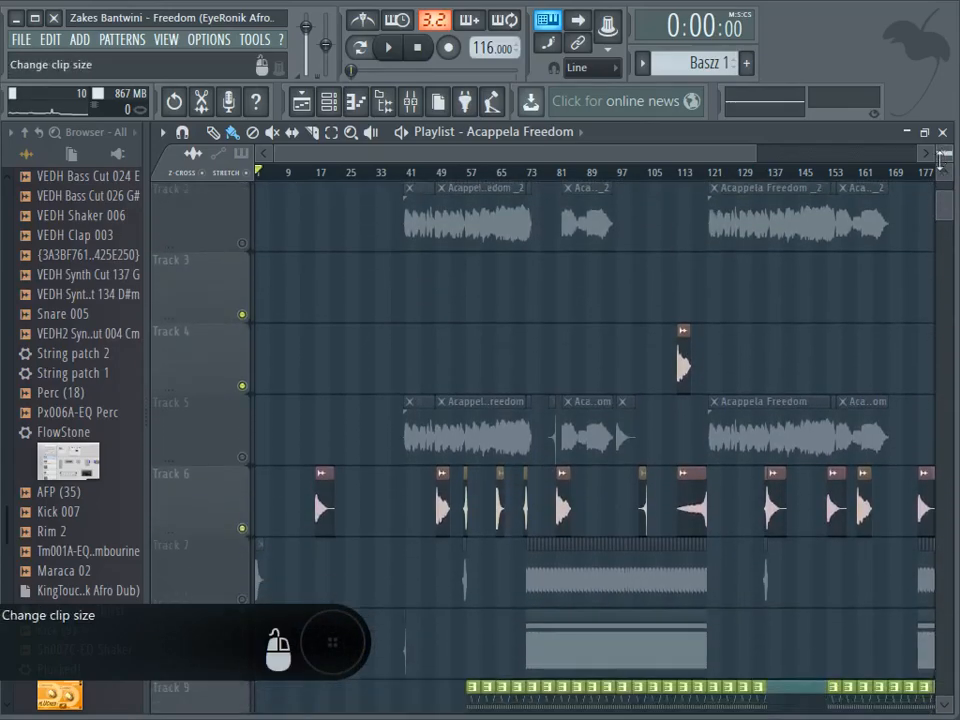
{"action": "scroll", "coordinate": [741, 176], "scroll_direction": "down", "scroll_amount": 4}
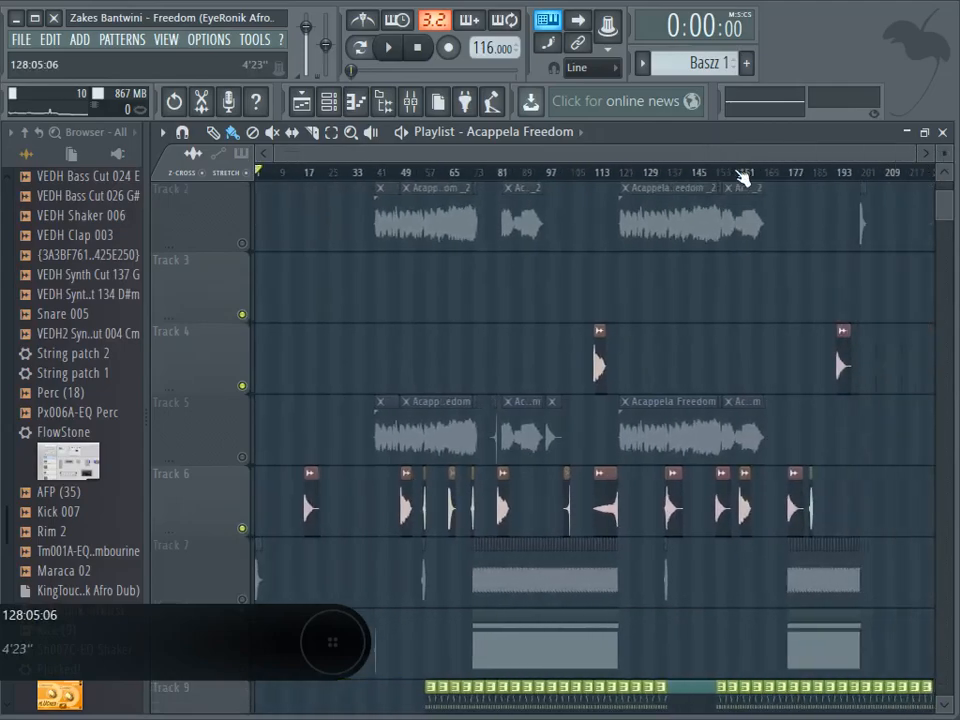
Step: Switch to File Explorer, view the Zakes Bantwini - Freedom (EyeRonik Afro Dub) project folder's audio files, and return to FL Studio
{"action": "left_click", "coordinate": [16, 19]}
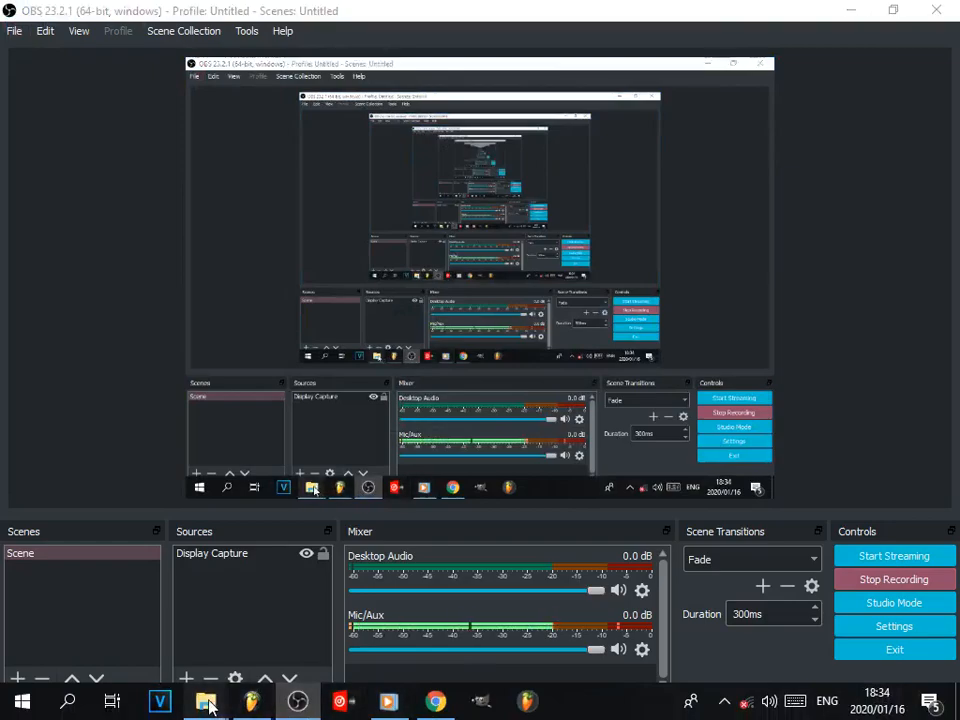
{"action": "mouse_move", "coordinate": [210, 706]}
{"action": "mouse_move", "coordinate": [386, 553]}
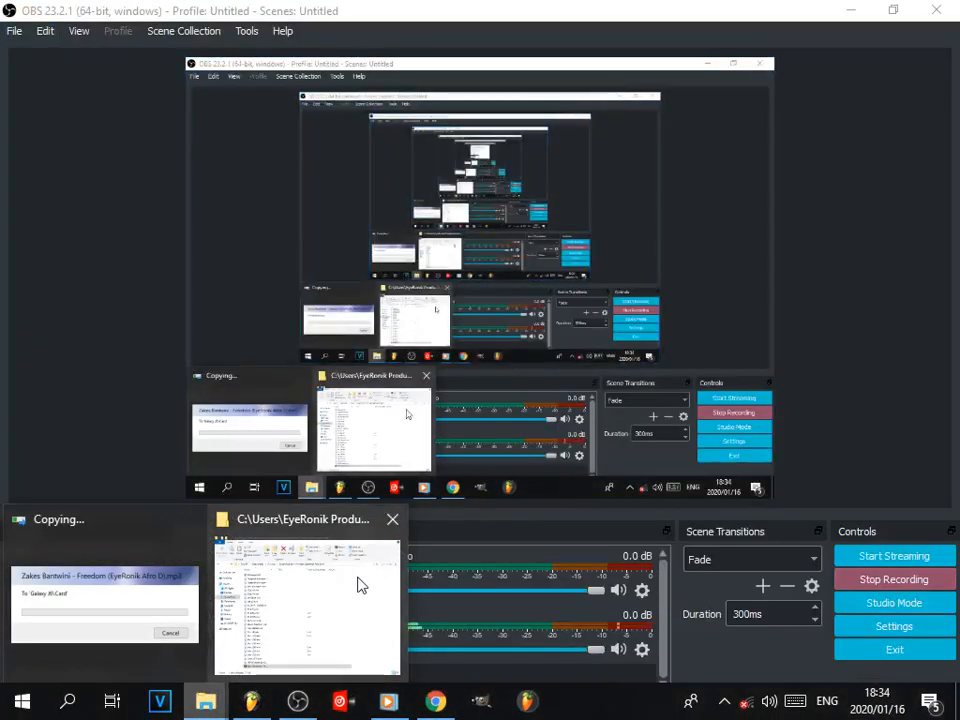
{"action": "left_click", "coordinate": [355, 590]}
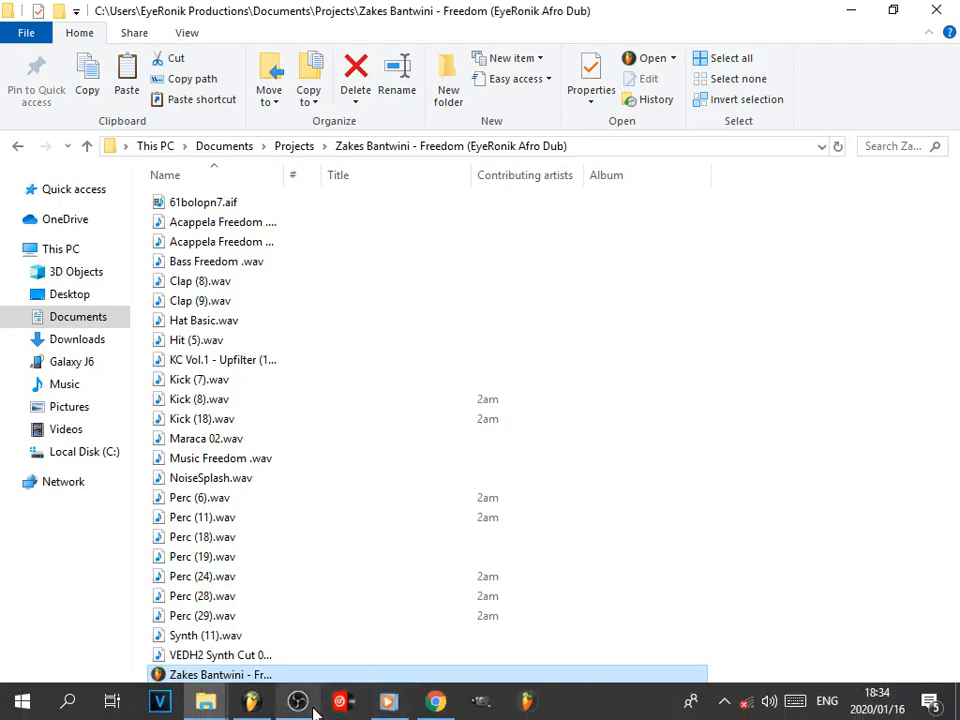
{"action": "left_click", "coordinate": [263, 627]}
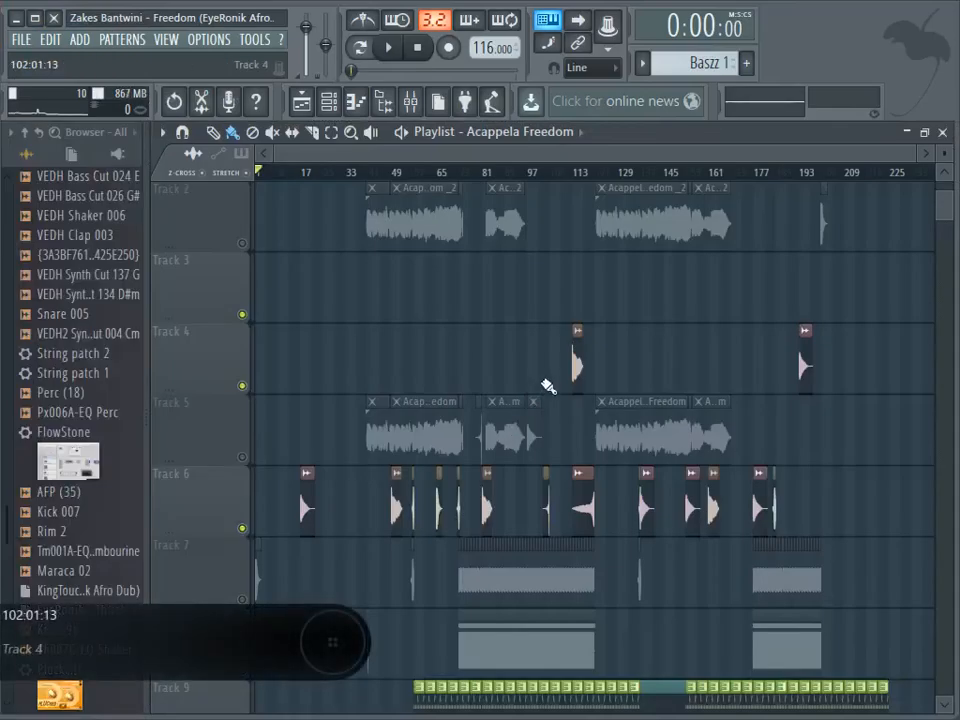
Step: Import the first Acappela Freedom audio file from the project folder onto empty Track 38 at about bar 50
{"action": "scroll", "coordinate": [937, 176], "scroll_direction": "down", "scroll_amount": 5}
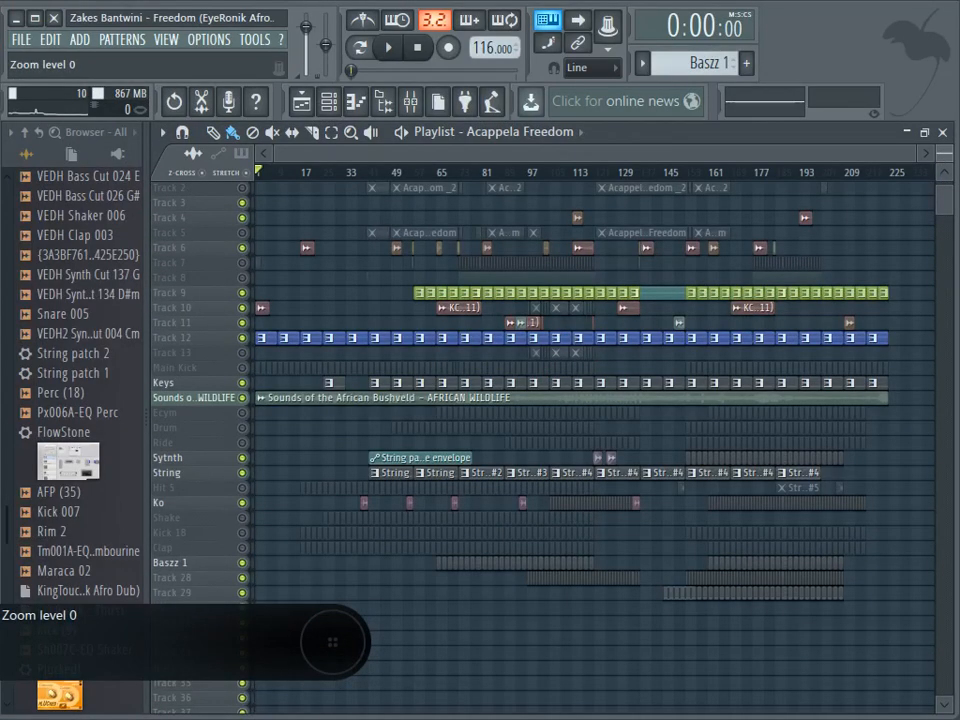
{"action": "left_click_drag", "start_coordinate": [944, 207], "coordinate": [941, 270]}
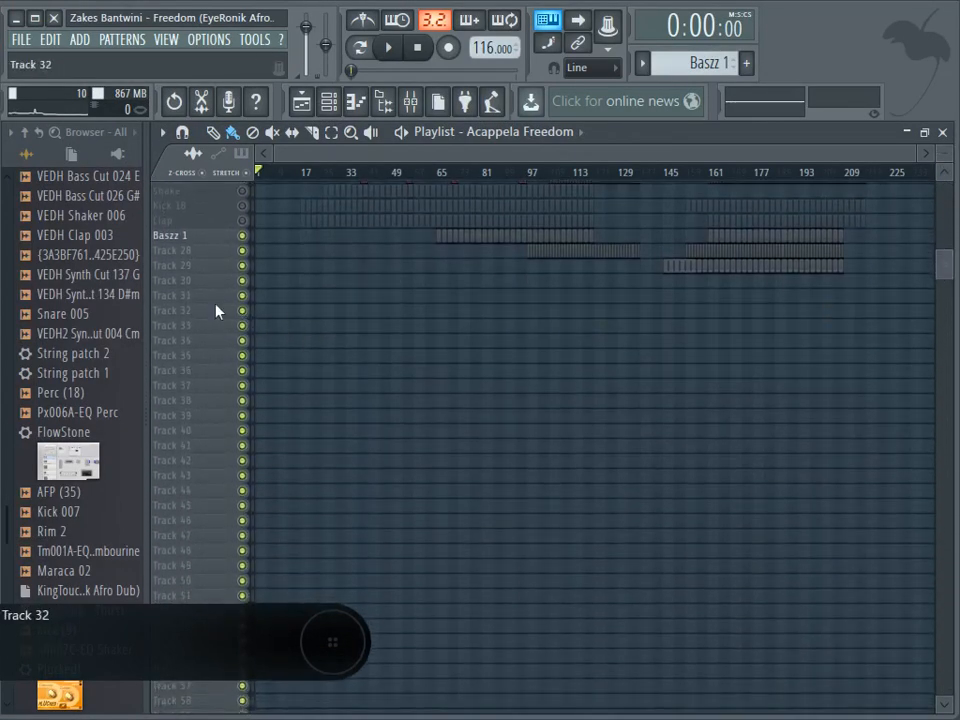
{"action": "left_click", "coordinate": [15, 18]}
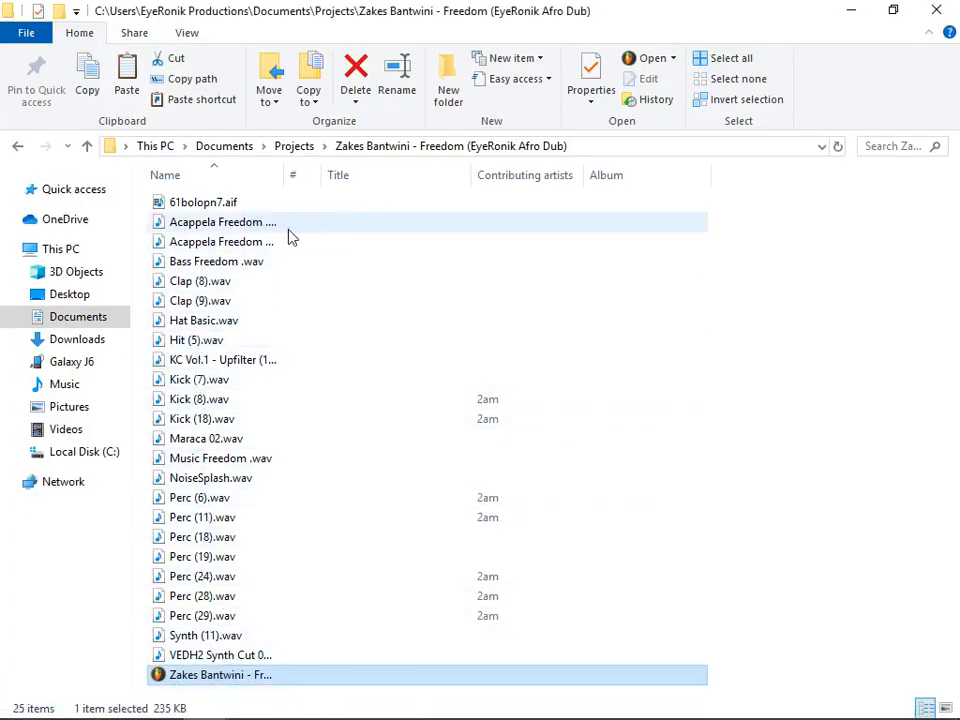
{"action": "key", "text": "a"}
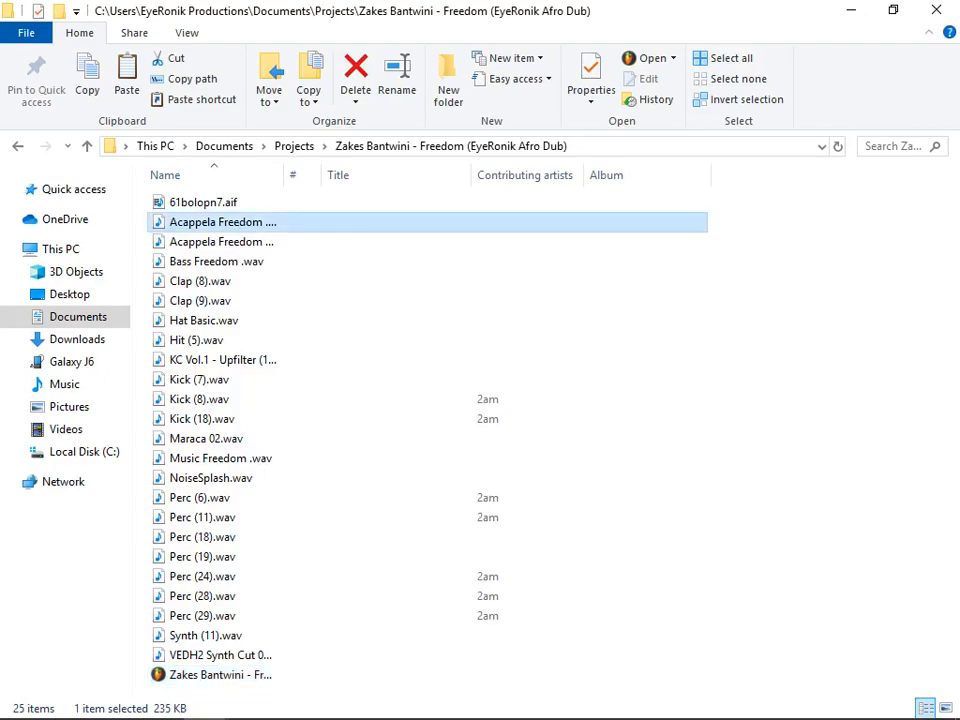
{"action": "left_click_drag", "start_coordinate": [222, 222], "coordinate": [400, 410]}
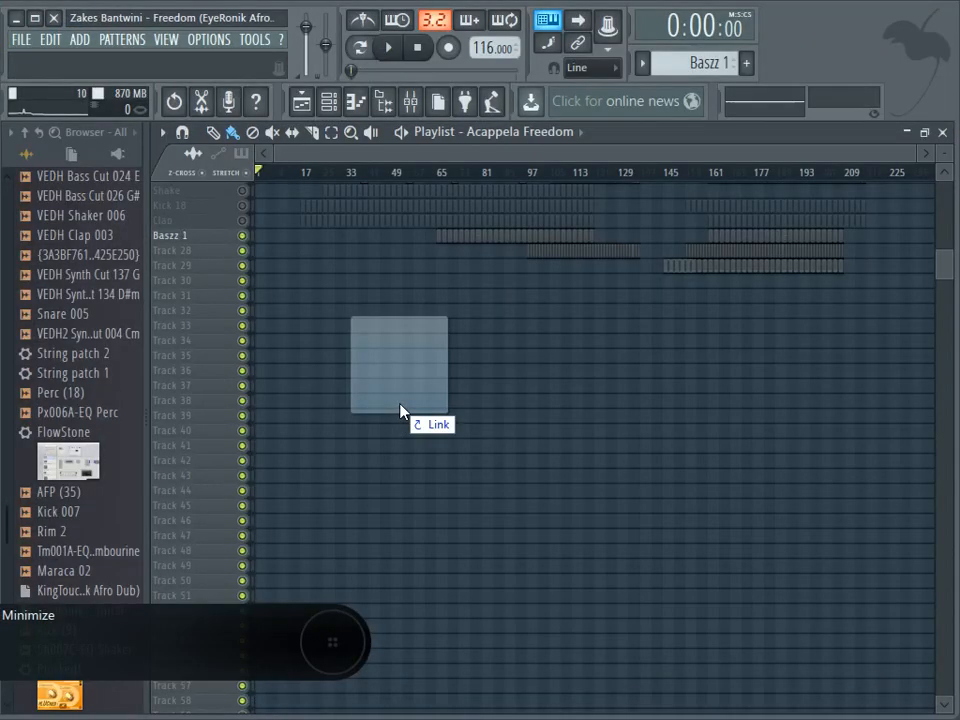
{"action": "left_click_drag", "start_coordinate": [400, 410], "coordinate": [400, 410]}
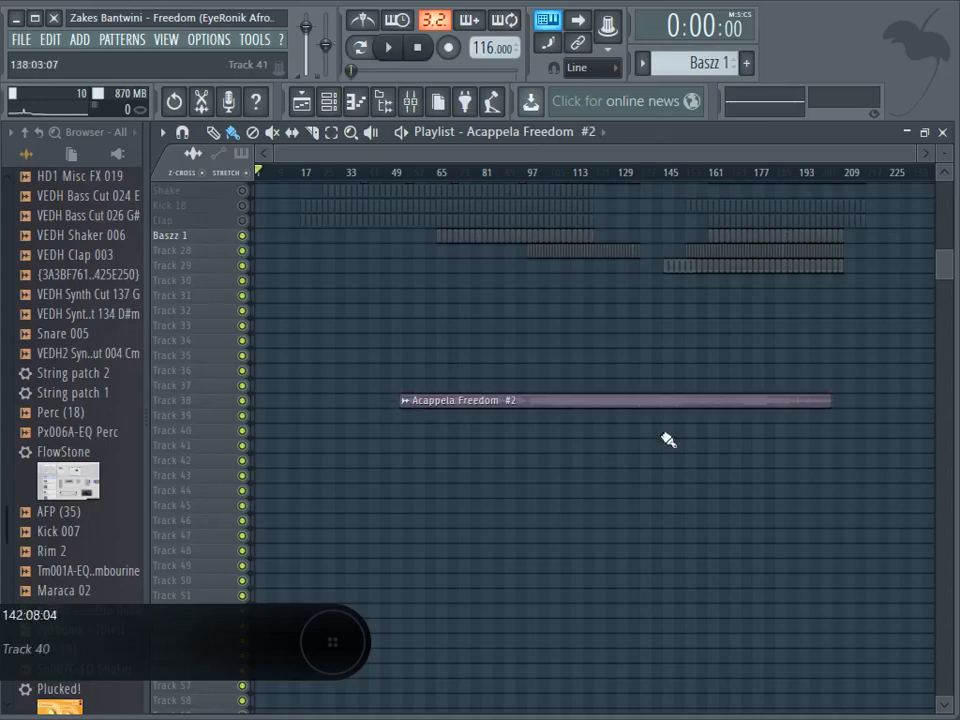
Step: Move the imported acappella clip to Track 31, starting at about bar 189, and enlarge the playlist track height
{"action": "left_click_drag", "start_coordinate": [692, 398], "coordinate": [840, 339]}
{"action": "scroll", "coordinate": [450, 361], "scroll_direction": "up", "scroll_amount": 2}
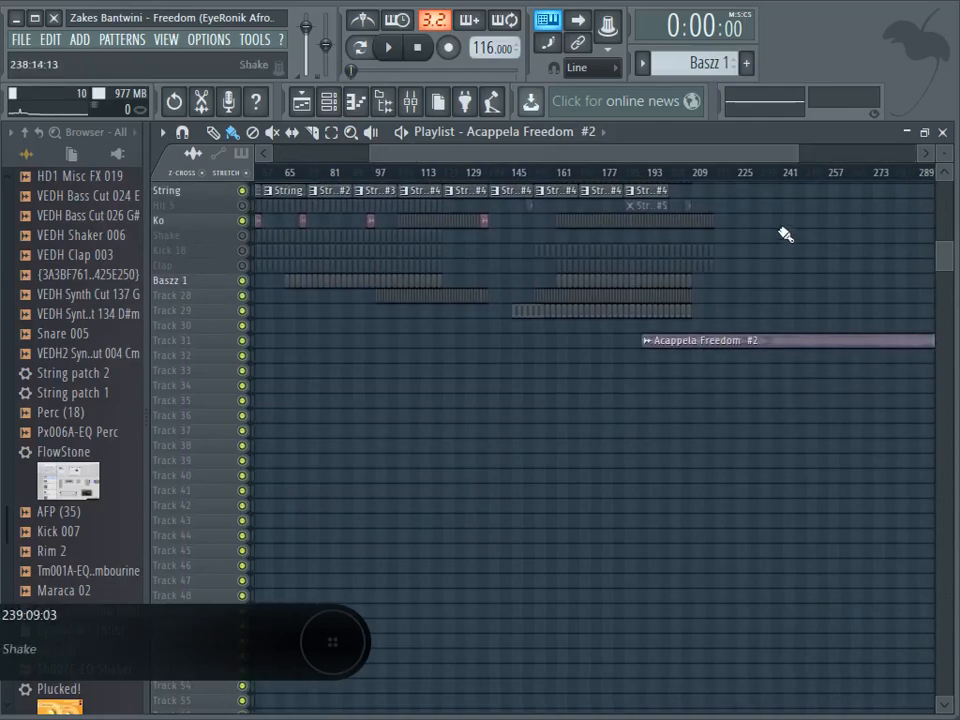
{"action": "left_click", "coordinate": [846, 174]}
{"action": "left_click_drag", "start_coordinate": [946, 153], "coordinate": [949, 316]}
{"action": "scroll", "coordinate": [949, 317], "scroll_direction": "down", "scroll_amount": 5}
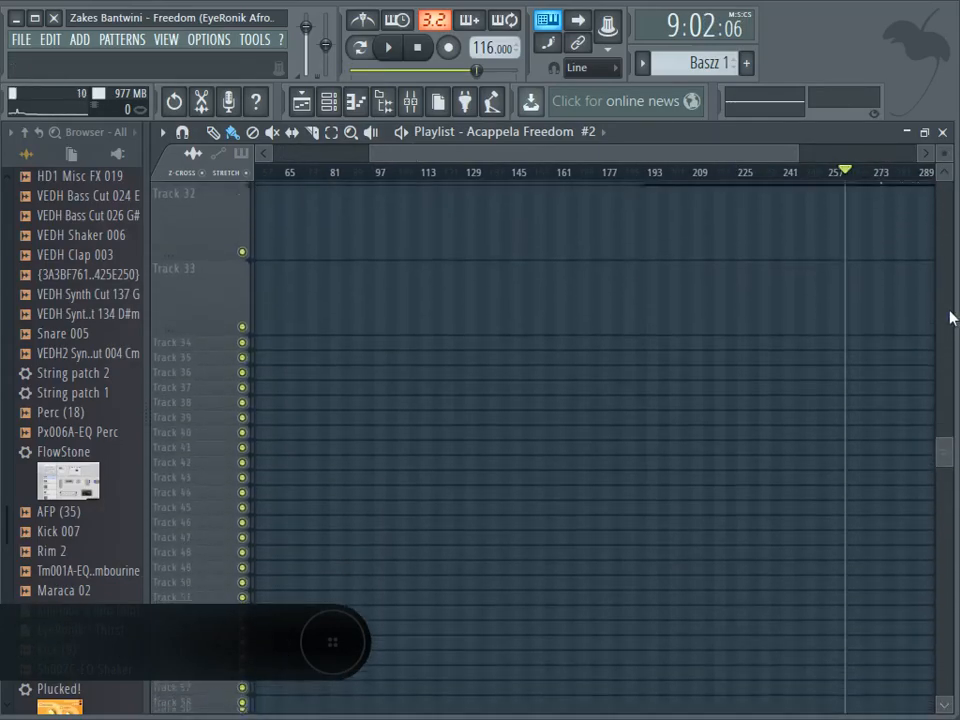
{"action": "scroll", "coordinate": [951, 317], "scroll_direction": "up", "scroll_amount": 5}
{"action": "left_click_drag", "start_coordinate": [687, 160], "coordinate": [840, 165]}
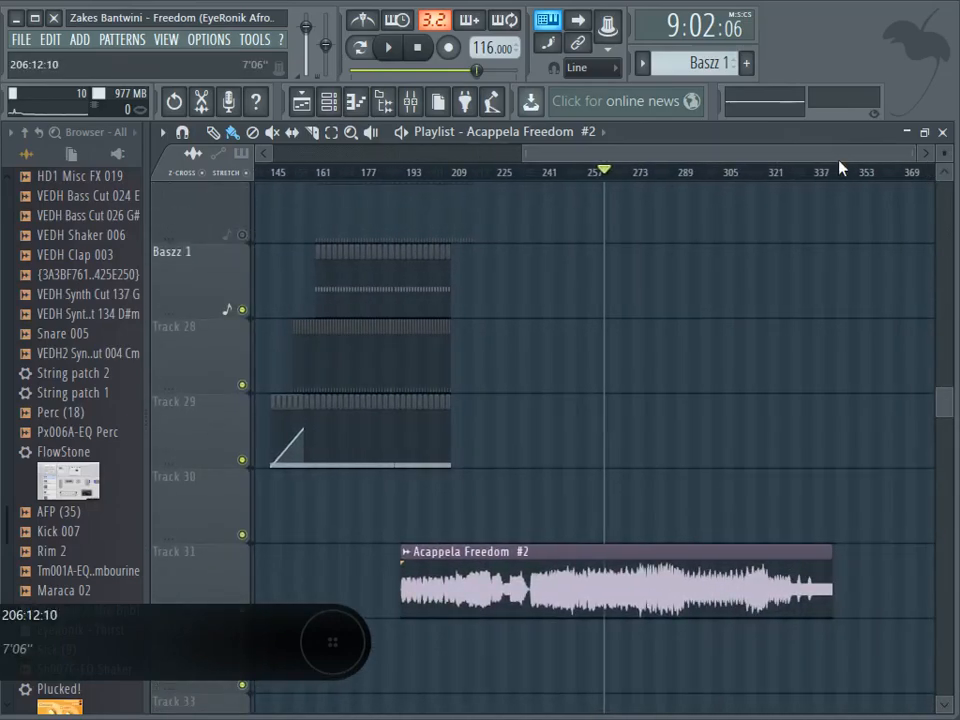
Step: Listen briefly to the imported acappella clip from about bar 273 and from about bar 289, stopping playback each time
{"action": "left_click", "coordinate": [650, 176]}
{"action": "left_click", "coordinate": [384, 48]}
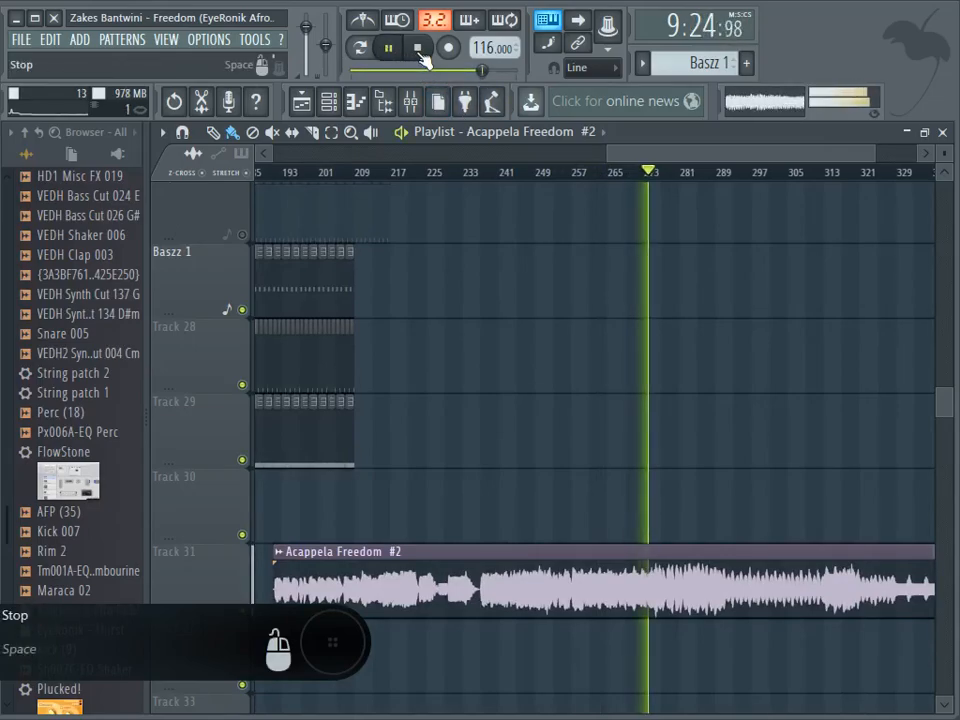
{"action": "left_click", "coordinate": [419, 50]}
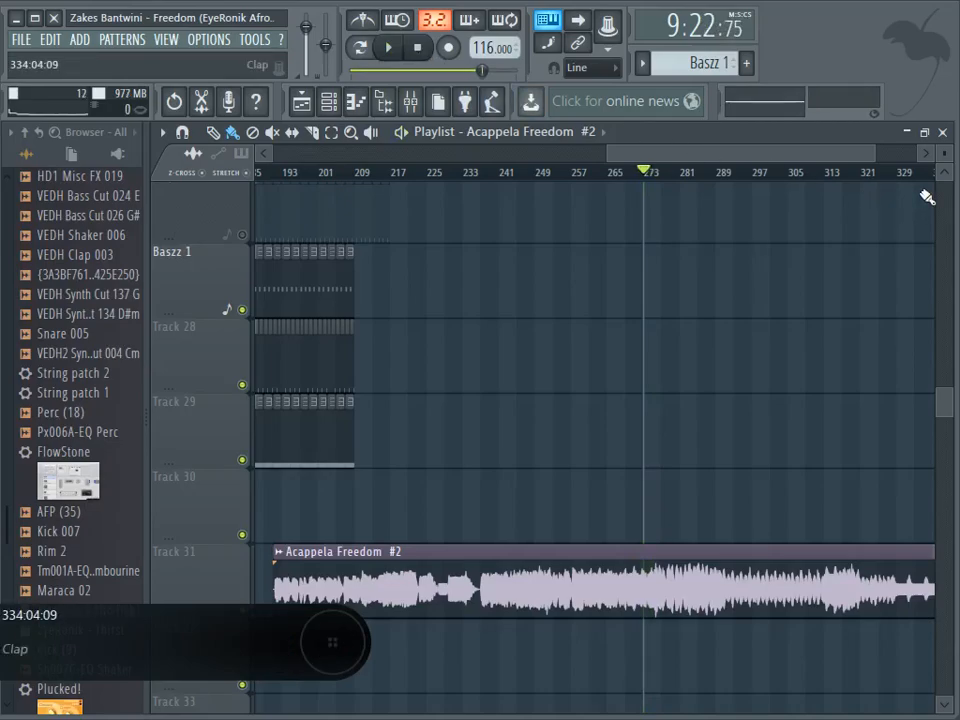
{"action": "scroll", "coordinate": [697, 173], "scroll_direction": "up", "scroll_amount": 3}
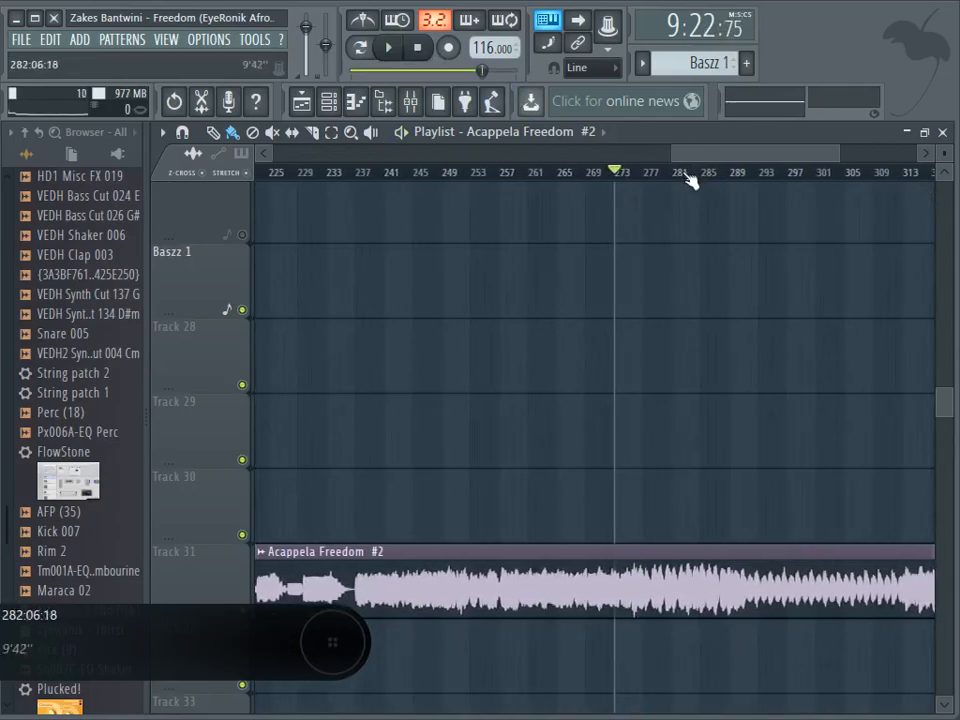
{"action": "left_click", "coordinate": [736, 174]}
{"action": "key", "text": "space"}
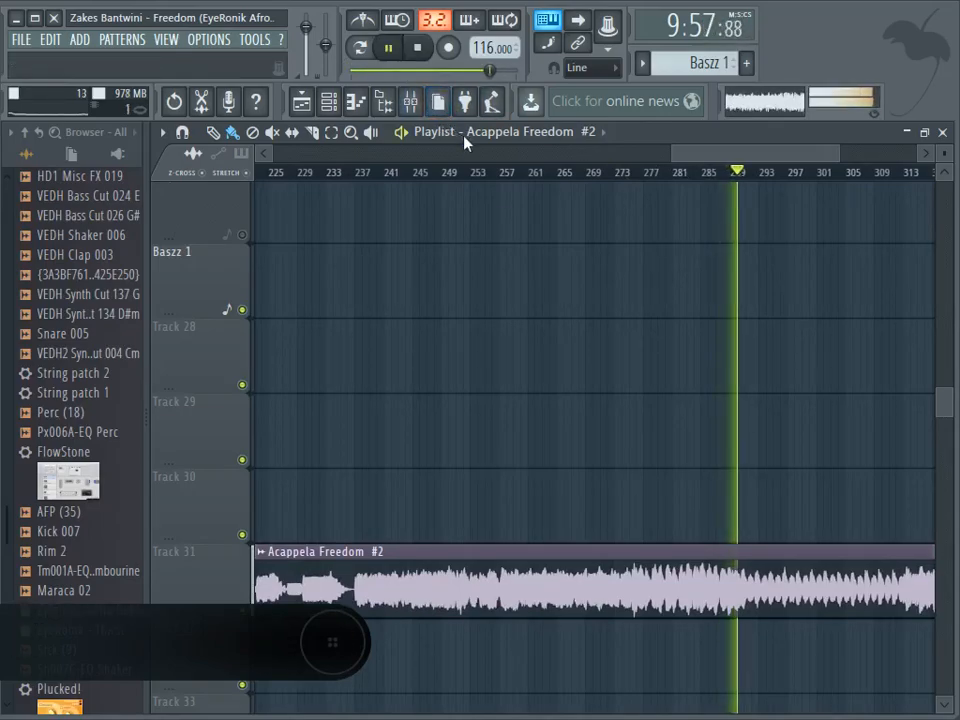
{"action": "key", "text": "space"}
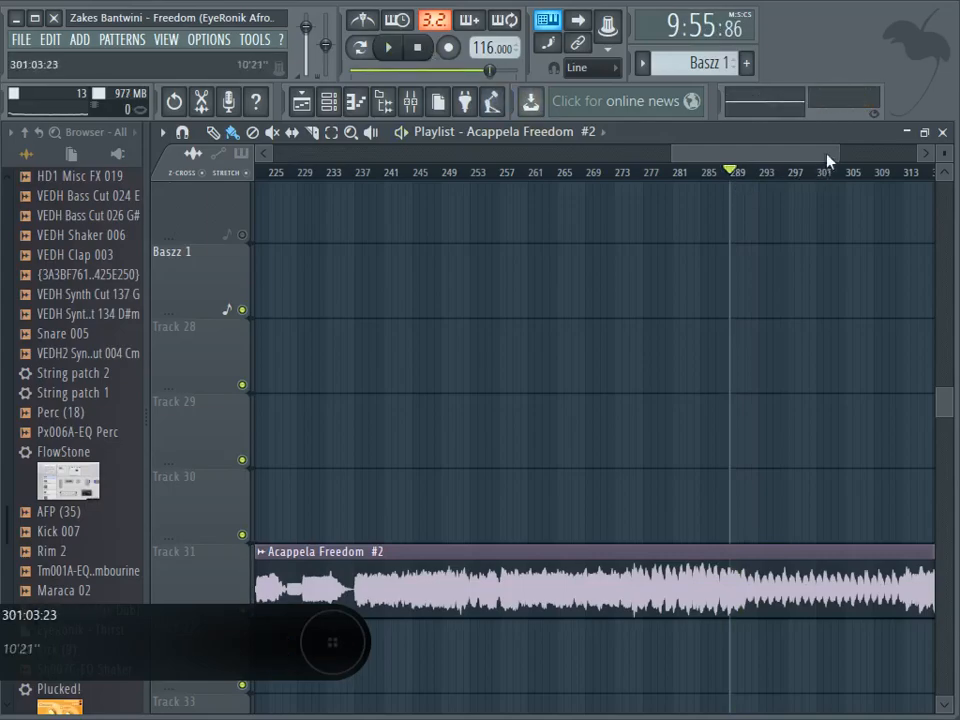
Step: Listen to the imported acappella clip from about bars 231, 227 and 221, and stop playback
{"action": "left_click_drag", "start_coordinate": [836, 151], "coordinate": [816, 153]}
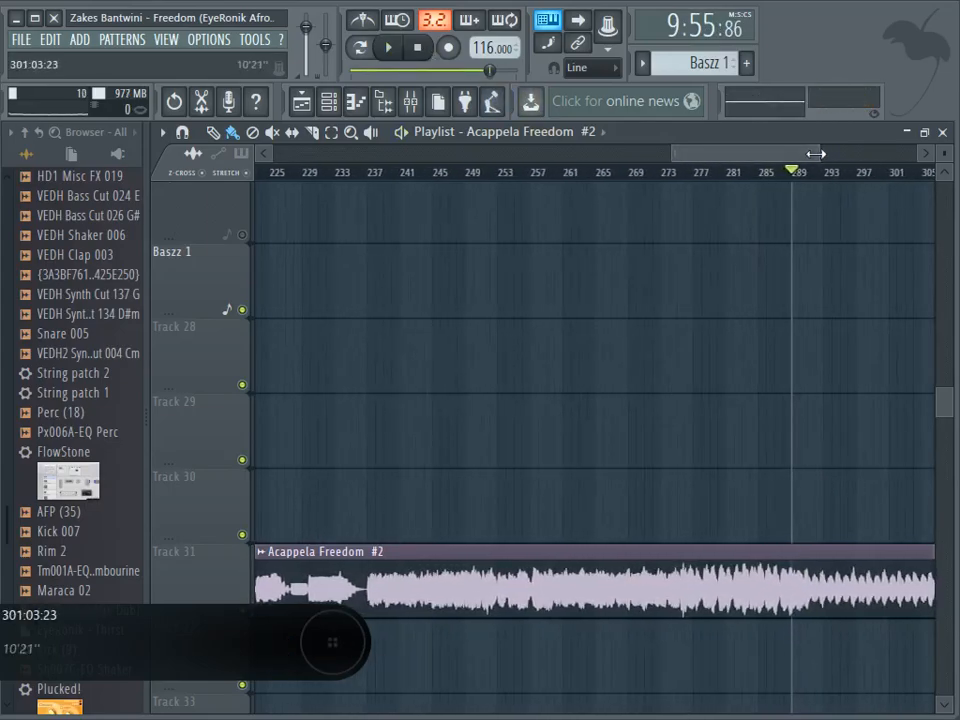
{"action": "left_click_drag", "start_coordinate": [757, 154], "coordinate": [737, 157]}
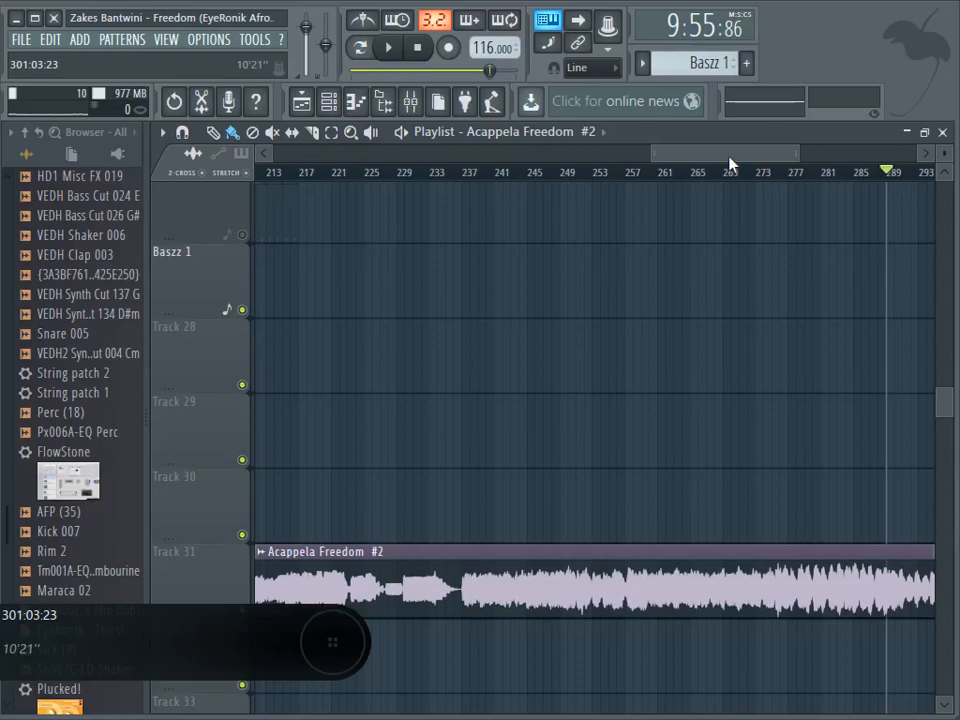
{"action": "left_click_drag", "start_coordinate": [714, 157], "coordinate": [681, 157]}
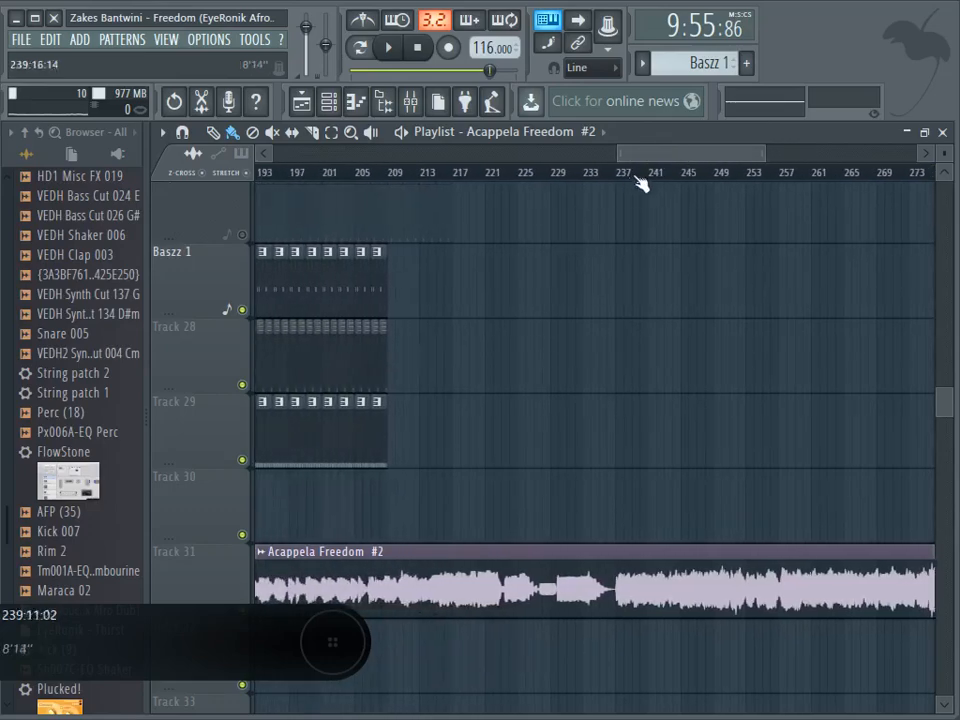
{"action": "left_click", "coordinate": [576, 173]}
{"action": "left_click", "coordinate": [391, 48]}
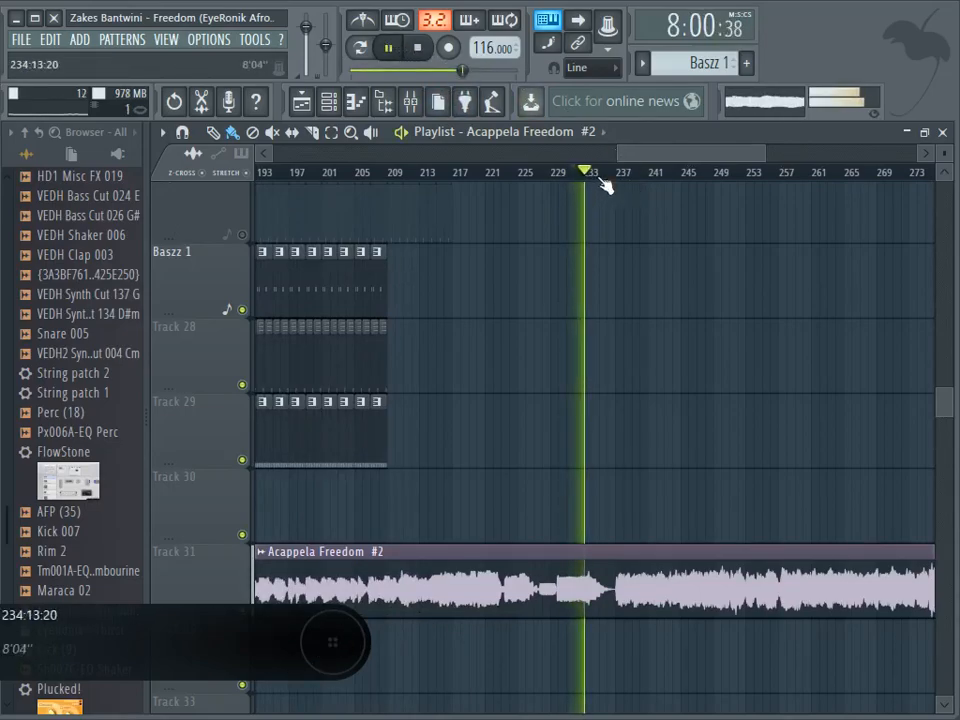
{"action": "left_click", "coordinate": [544, 179]}
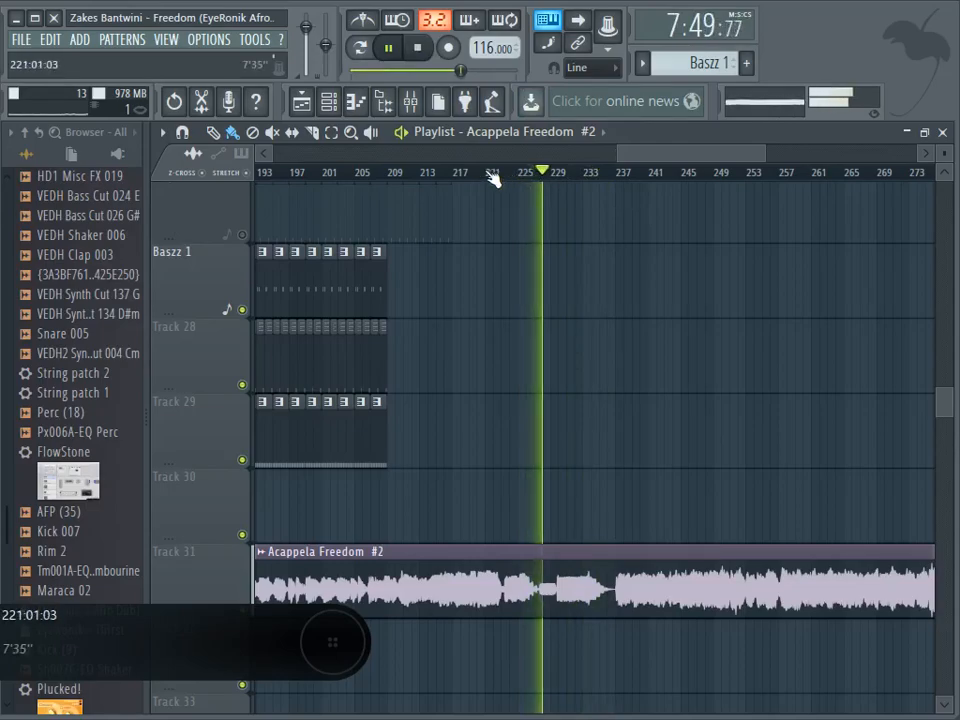
{"action": "left_click", "coordinate": [489, 178]}
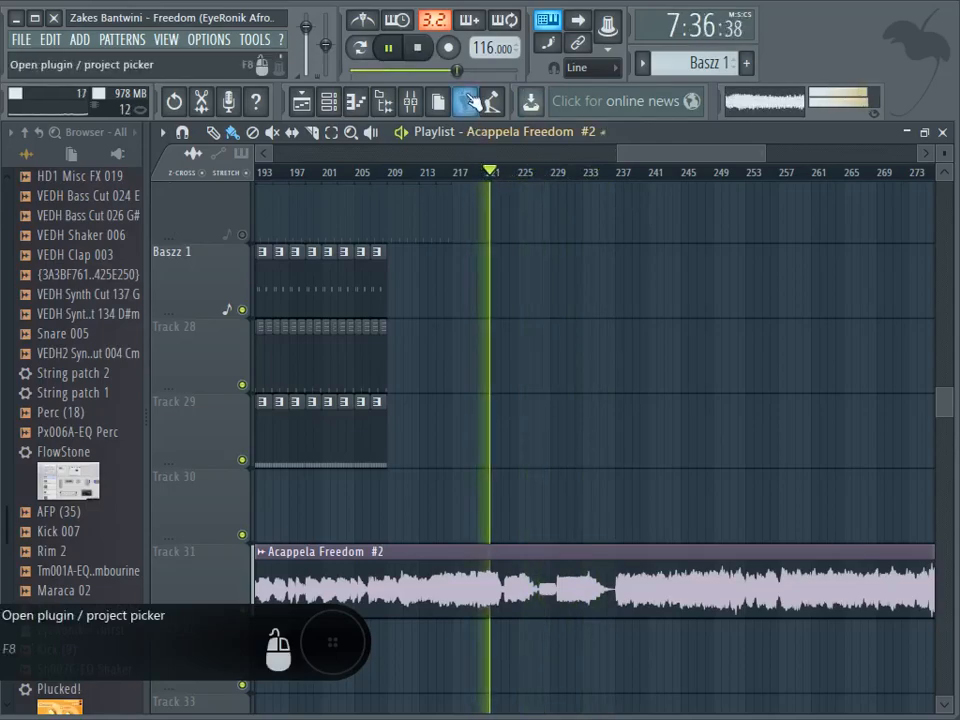
{"action": "left_click", "coordinate": [418, 47]}
{"action": "scroll", "coordinate": [632, 328], "scroll_direction": "up", "scroll_amount": 4}
{"action": "scroll", "coordinate": [632, 328], "scroll_direction": "up", "scroll_amount": 6}
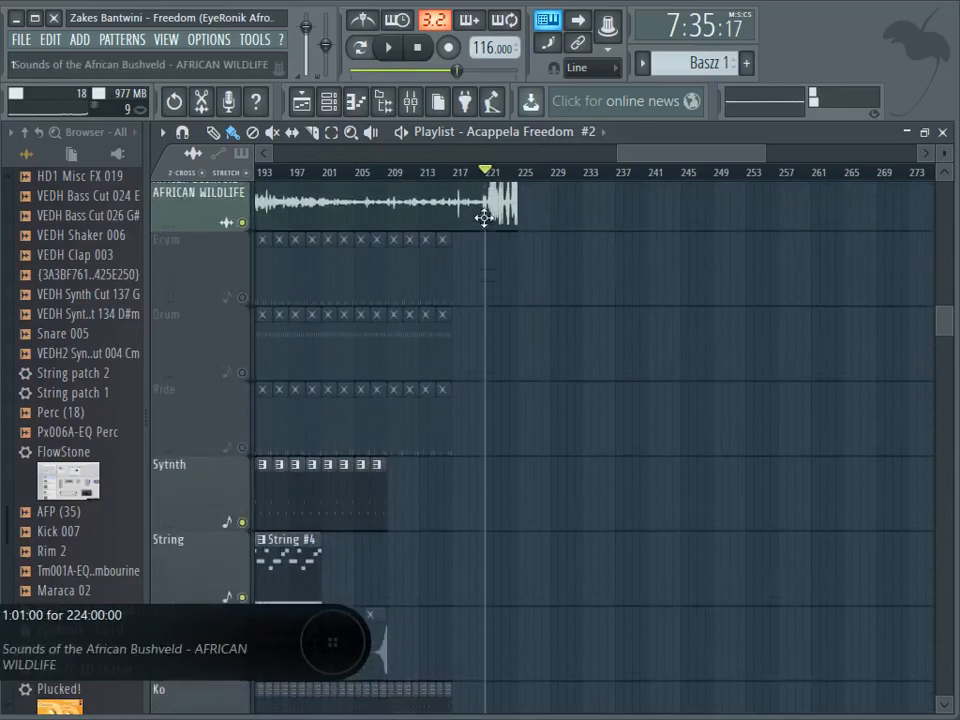
Step: Look over the imported acappella clip on Track 31 and the existing vocal clips on Tracks 2 and 5
{"action": "scroll", "coordinate": [698, 196], "scroll_direction": "up", "scroll_amount": 3}
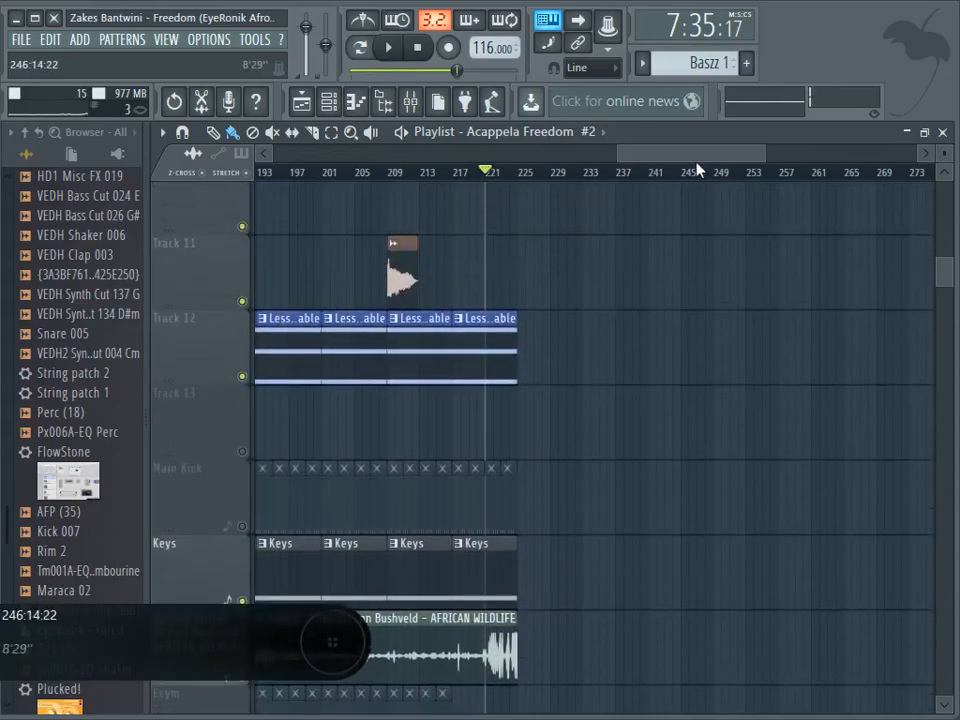
{"action": "left_click_drag", "start_coordinate": [699, 156], "coordinate": [772, 160]}
{"action": "scroll", "coordinate": [795, 401], "scroll_direction": "down", "scroll_amount": 7}
{"action": "scroll", "coordinate": [795, 401], "scroll_direction": "down", "scroll_amount": 8}
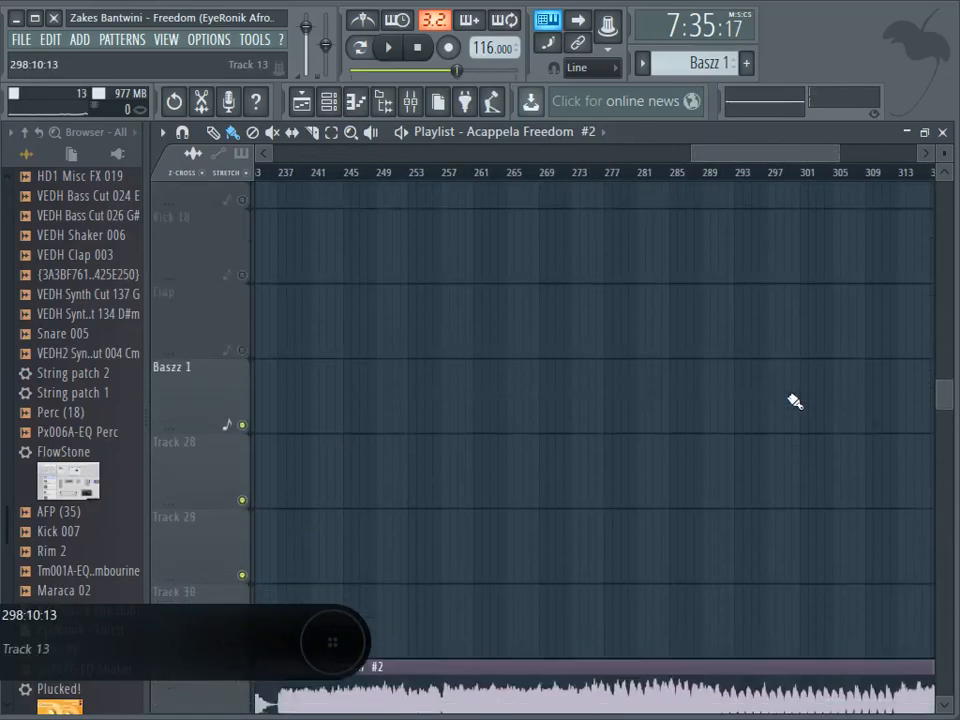
{"action": "left_click_drag", "start_coordinate": [768, 160], "coordinate": [690, 172]}
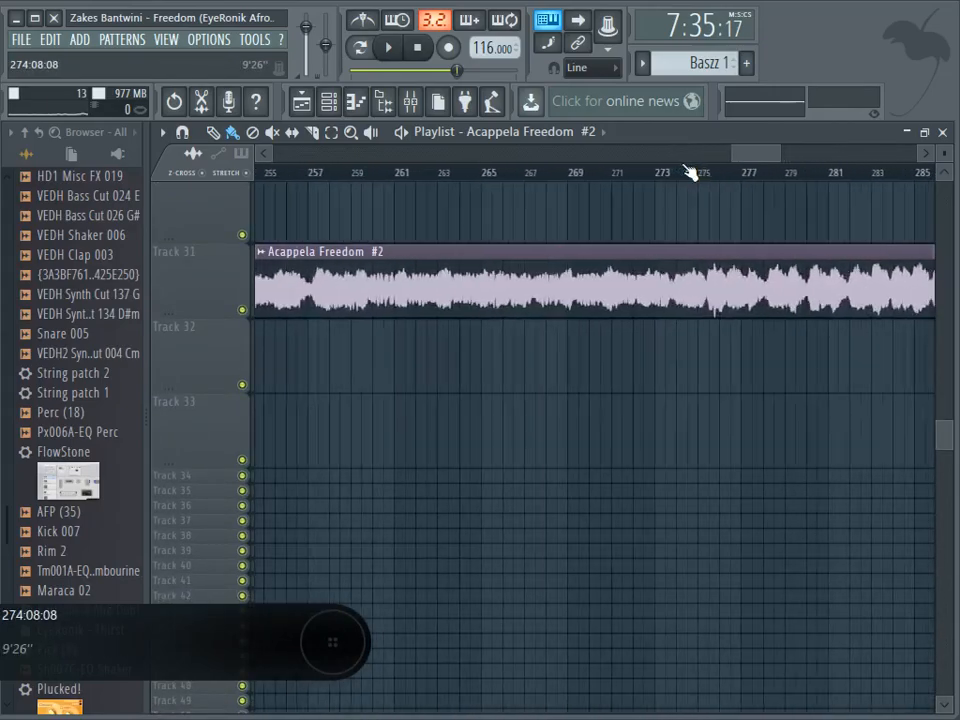
{"action": "scroll", "coordinate": [681, 170], "scroll_direction": "down", "scroll_amount": 4}
{"action": "left_click_drag", "start_coordinate": [661, 272], "coordinate": [632, 279]}
{"action": "scroll", "coordinate": [618, 277], "scroll_direction": "up", "scroll_amount": 8}
{"action": "scroll", "coordinate": [623, 281], "scroll_direction": "up", "scroll_amount": 10}
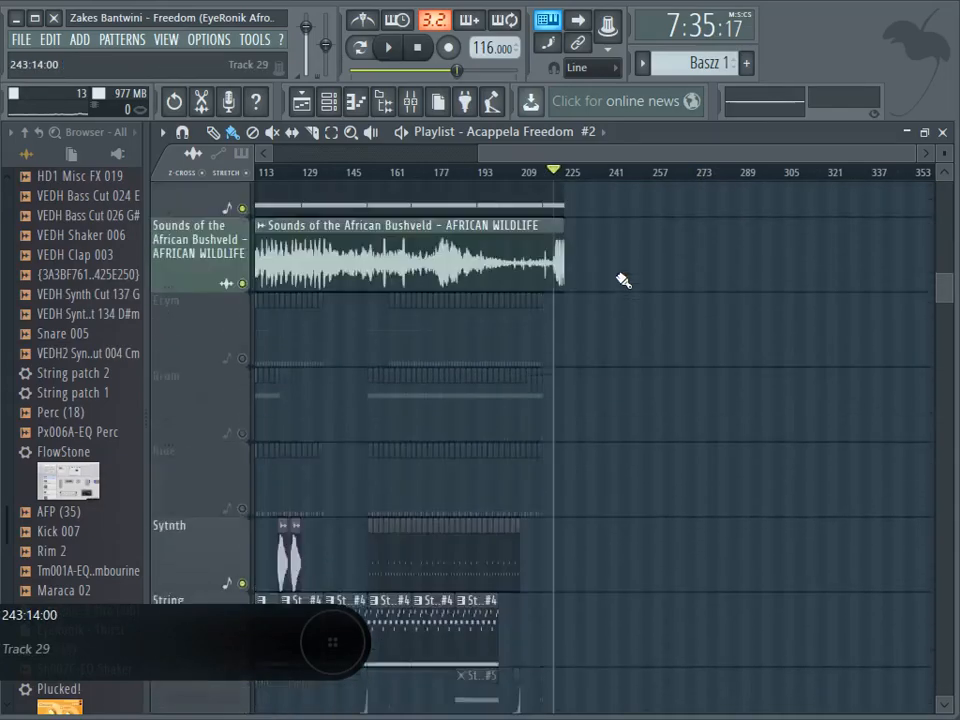
{"action": "left_click_drag", "start_coordinate": [709, 154], "coordinate": [486, 154]}
{"action": "scroll", "coordinate": [550, 290], "scroll_direction": "up", "scroll_amount": 5}
{"action": "scroll", "coordinate": [558, 260], "scroll_direction": "up", "scroll_amount": 3}
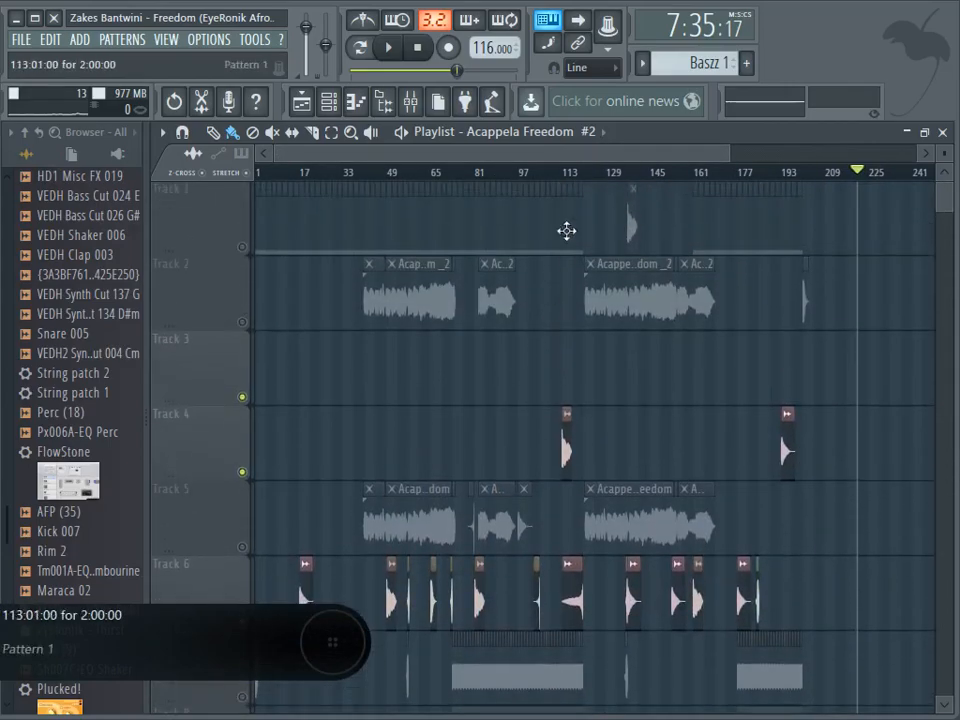
{"action": "scroll", "coordinate": [570, 184], "scroll_direction": "up", "scroll_amount": 3}
{"action": "left_click_drag", "start_coordinate": [598, 154], "coordinate": [524, 153]}
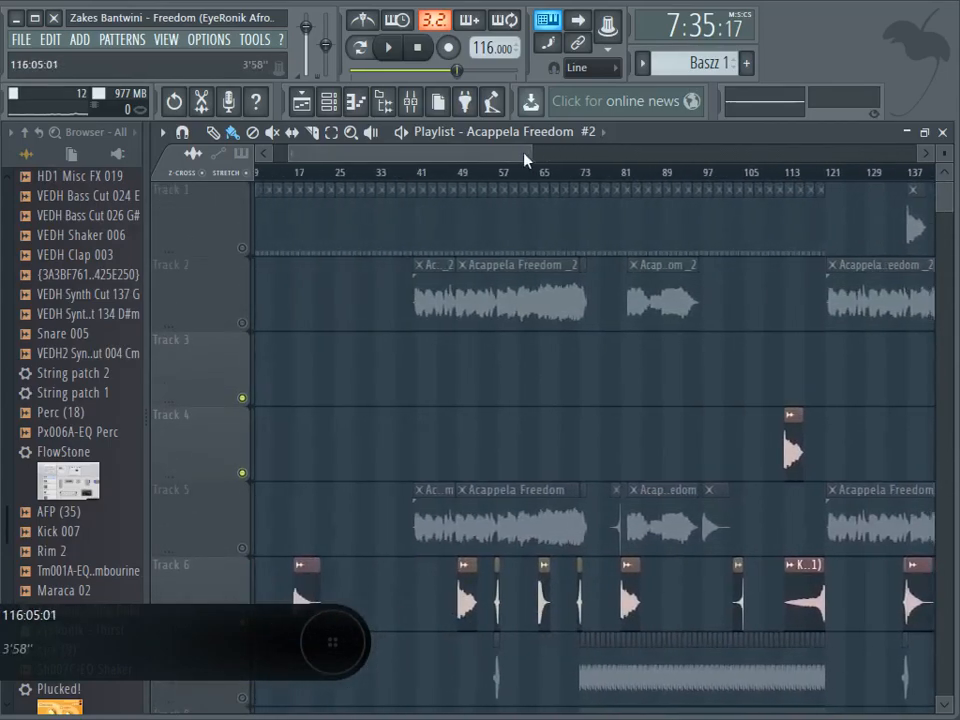
Step: Unmute Tracks 2 and 5, which hold the arranged acappella clips, and look over the tracks below them
{"action": "left_click", "coordinate": [242, 322]}
{"action": "left_click", "coordinate": [242, 548]}
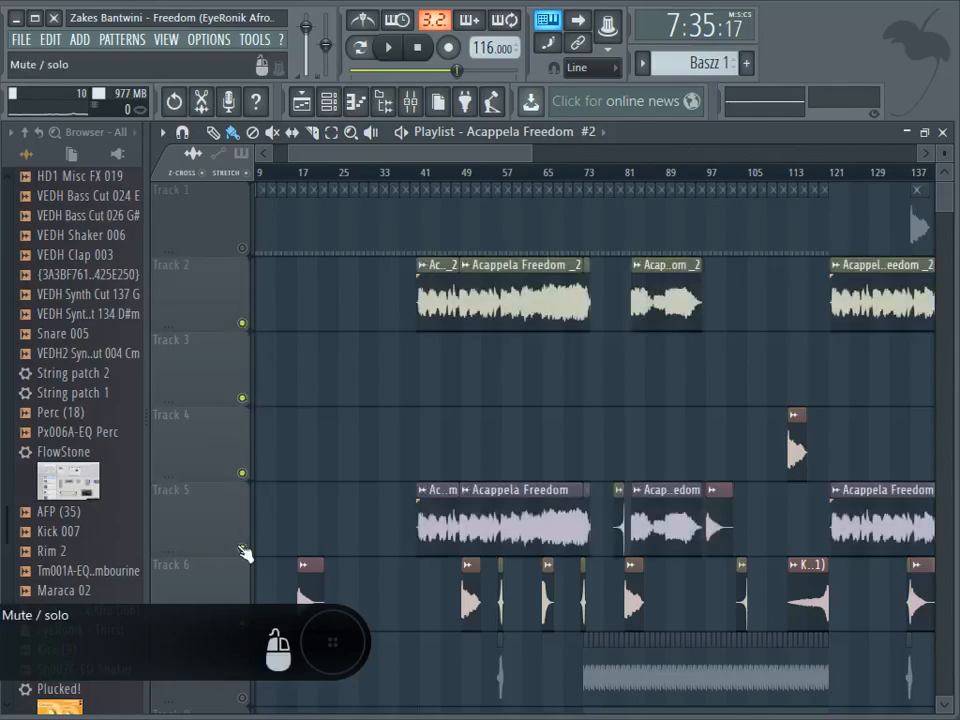
{"action": "scroll", "coordinate": [250, 553], "scroll_direction": "down", "scroll_amount": 2}
{"action": "scroll", "coordinate": [380, 485], "scroll_direction": "up", "scroll_amount": 2}
{"action": "scroll", "coordinate": [617, 401], "scroll_direction": "down", "scroll_amount": 8}
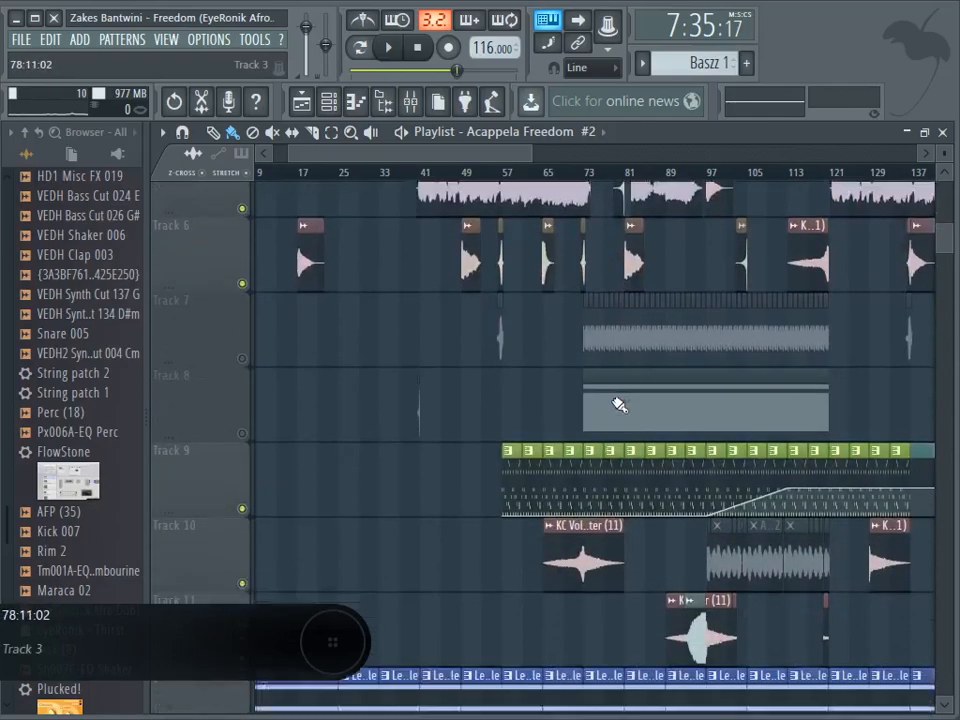
{"action": "scroll", "coordinate": [780, 447], "scroll_direction": "up", "scroll_amount": 3}
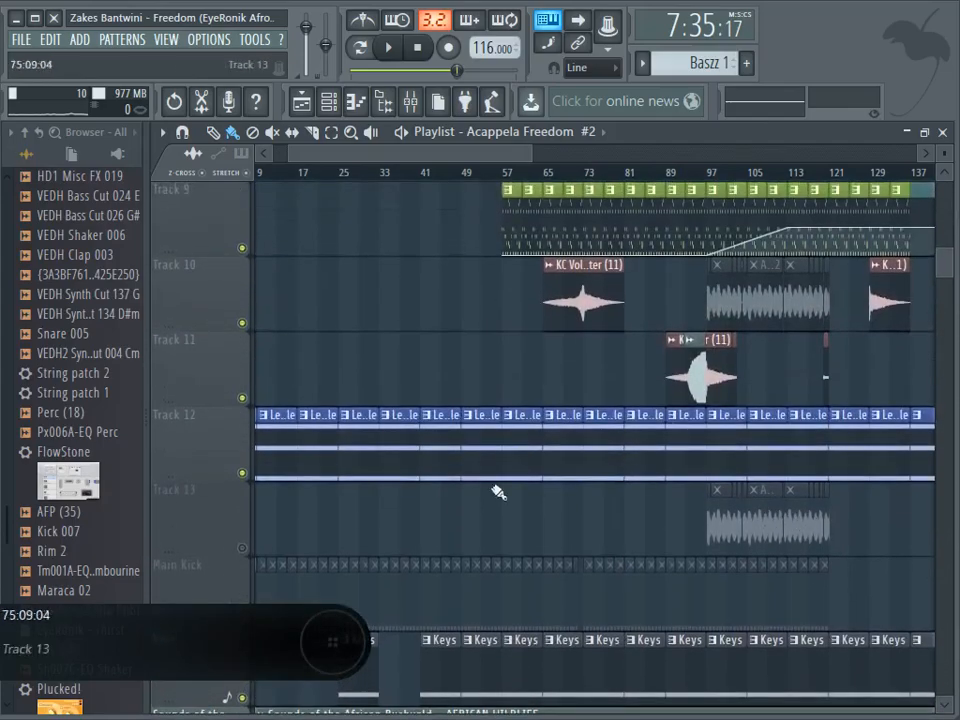
Step: Unmute Track 13, examine its chopped acappella clips around bars 97 to 120, and mute the track again
{"action": "left_click", "coordinate": [242, 548]}
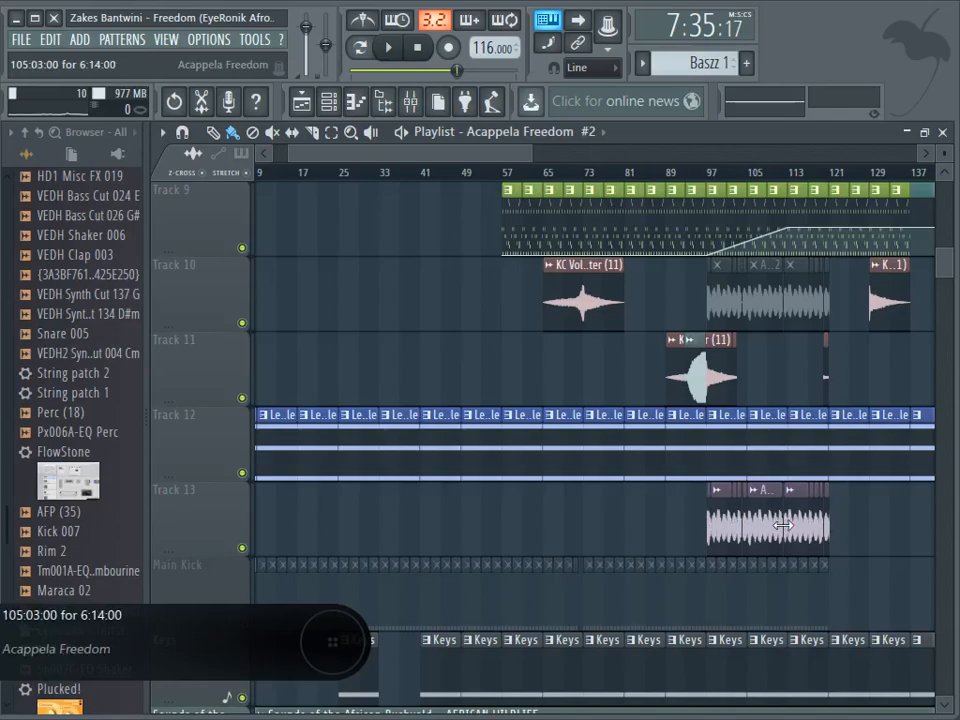
{"action": "left_click_drag", "start_coordinate": [488, 159], "coordinate": [598, 159]}
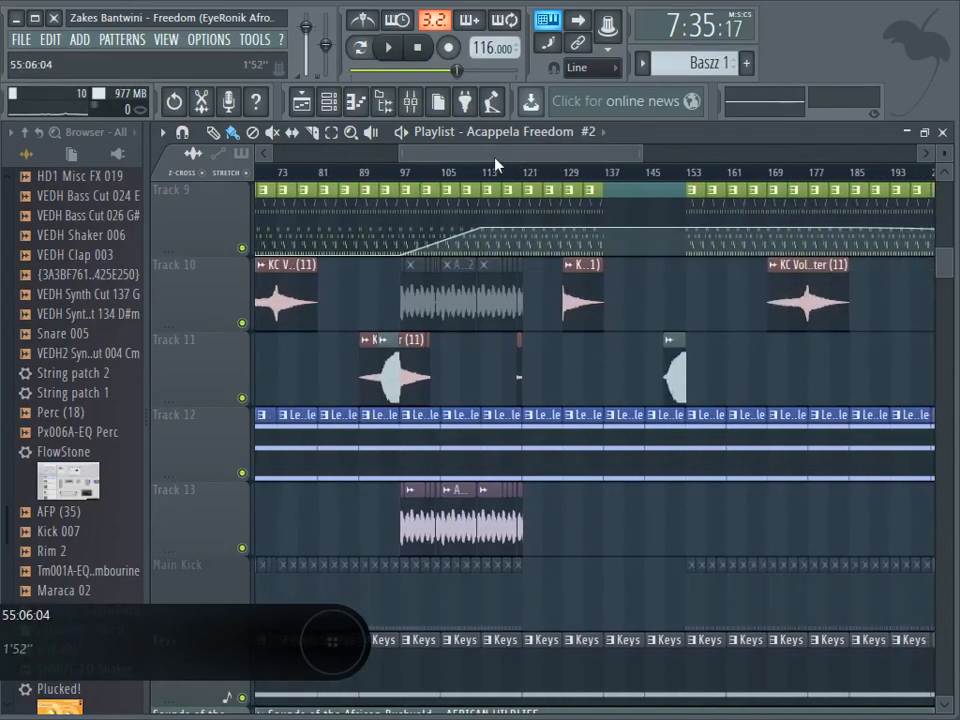
{"action": "left_click", "coordinate": [331, 135]}
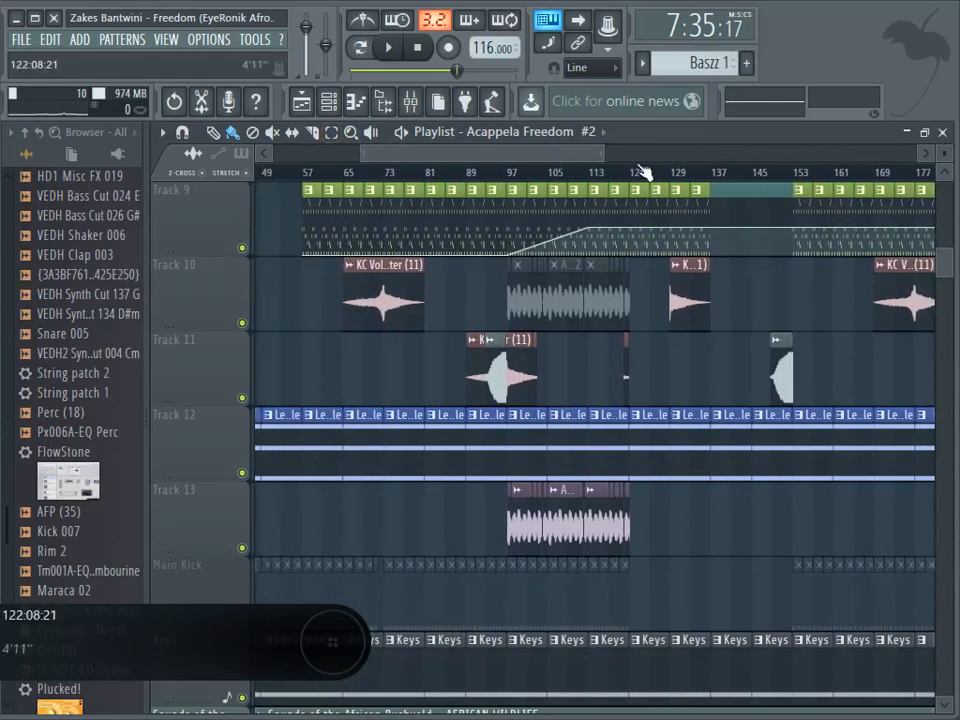
{"action": "left_click_drag", "start_coordinate": [604, 153], "coordinate": [641, 157]}
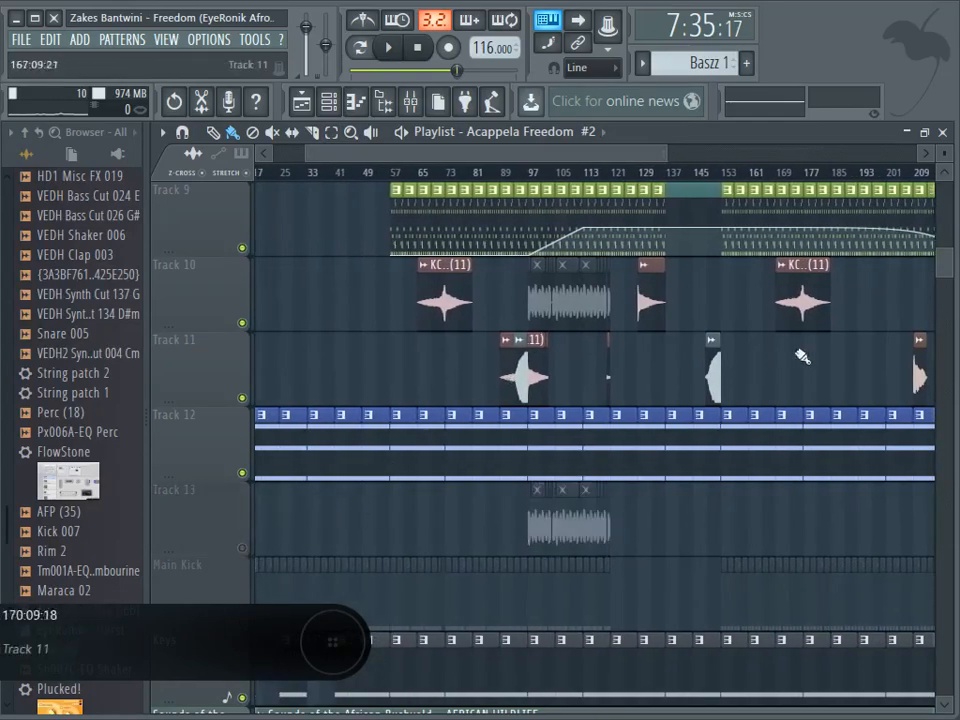
Step: Delete the imported Acappela Freedom #2 clip from Track 31
{"action": "scroll", "coordinate": [778, 360], "scroll_direction": "down", "scroll_amount": 12}
{"action": "scroll", "coordinate": [787, 294], "scroll_direction": "down", "scroll_amount": 4}
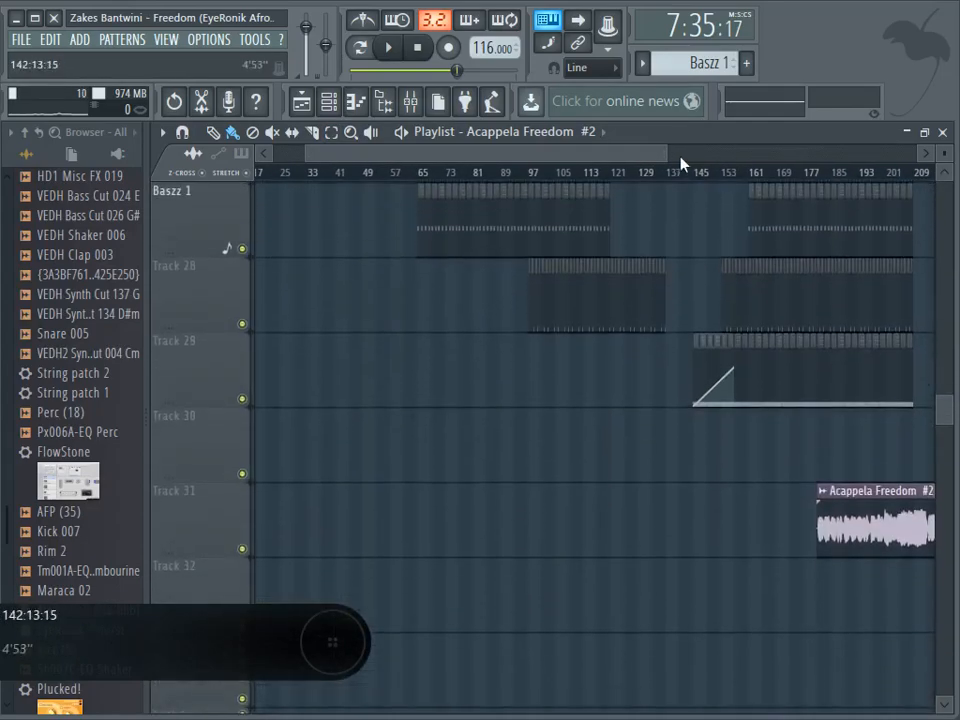
{"action": "left_click_drag", "start_coordinate": [683, 156], "coordinate": [784, 160]}
{"action": "right_click", "coordinate": [800, 537]}
Step: Mute the acappella Tracks 2 and 5 at the start of the playlist again
{"action": "left_click_drag", "start_coordinate": [943, 410], "coordinate": [943, 197]}
{"action": "left_click_drag", "start_coordinate": [872, 157], "coordinate": [686, 161]}
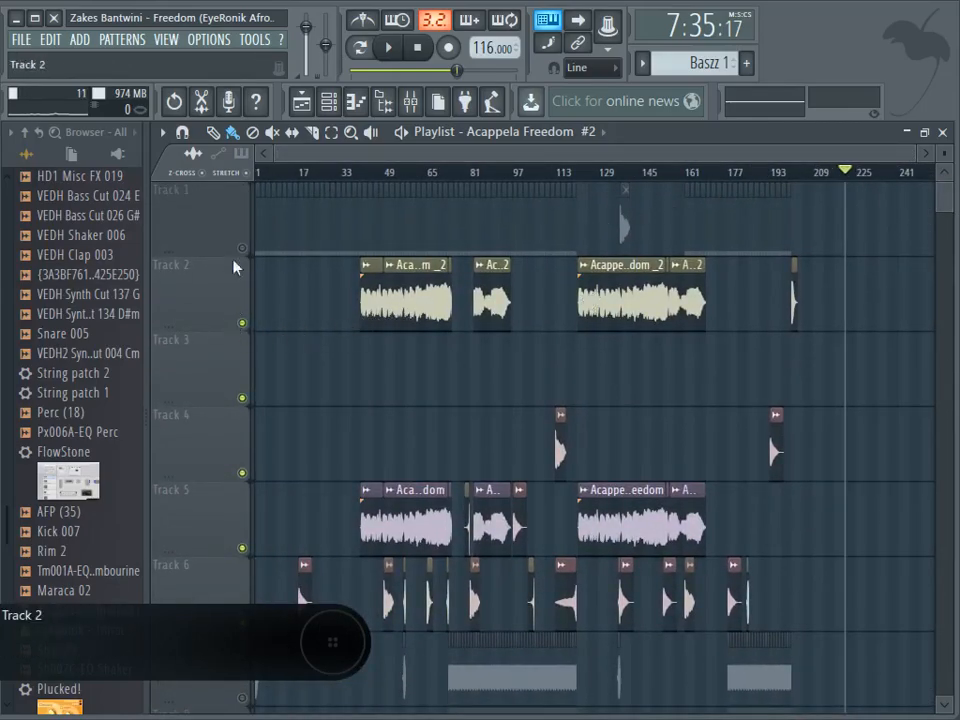
{"action": "left_click", "coordinate": [242, 324]}
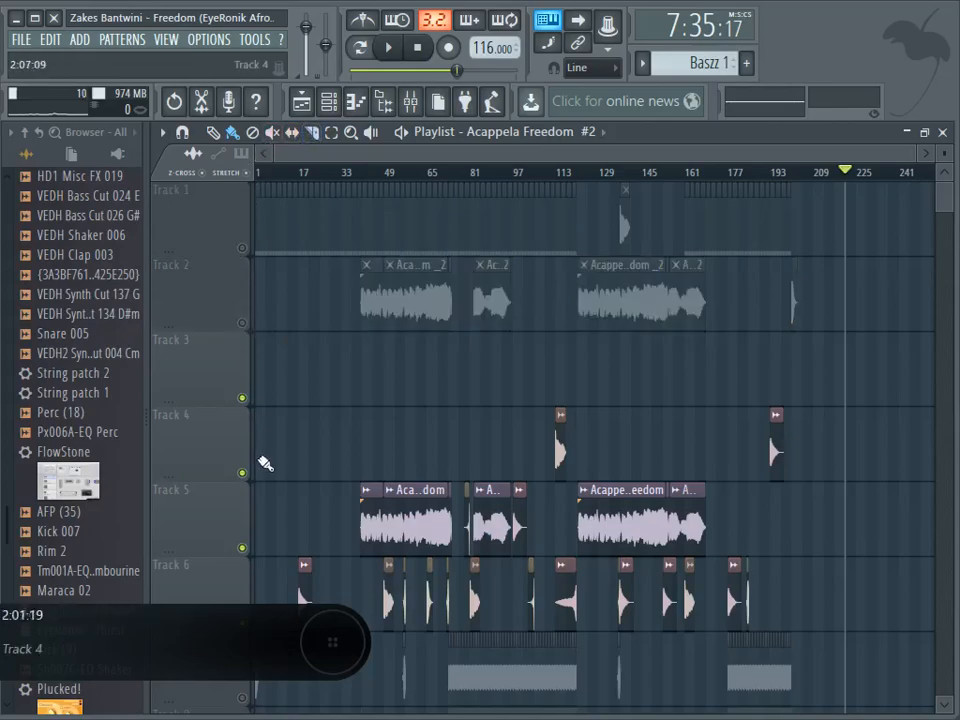
{"action": "left_click", "coordinate": [242, 548]}
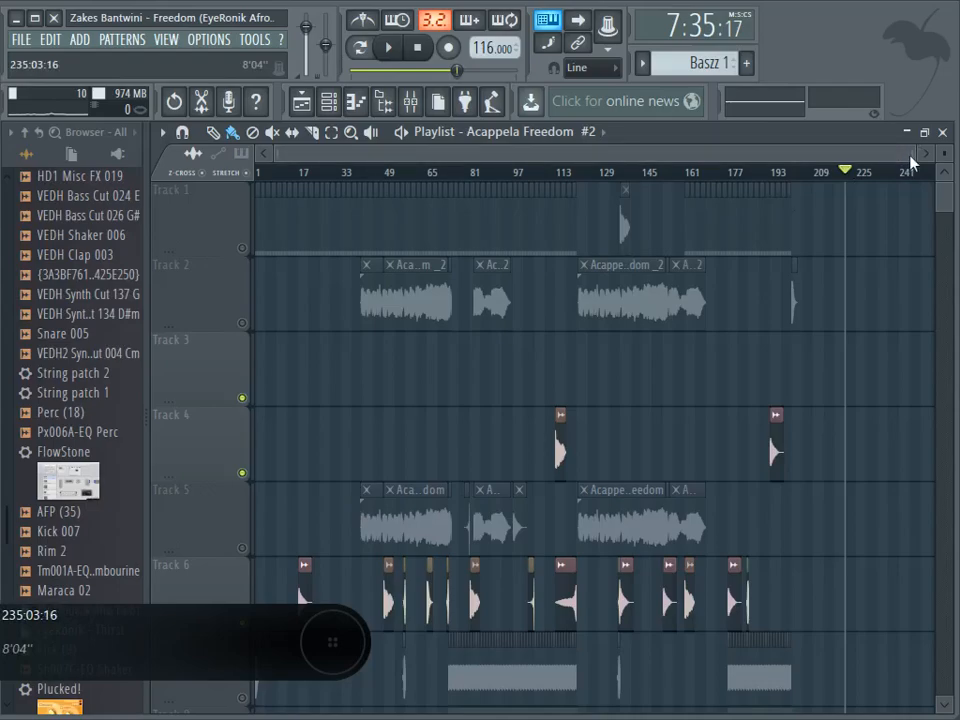
Step: Open Pattern 1 from Track 1 in the piano roll and play it in pattern mode
{"action": "left_click_drag", "start_coordinate": [914, 155], "coordinate": [490, 168]}
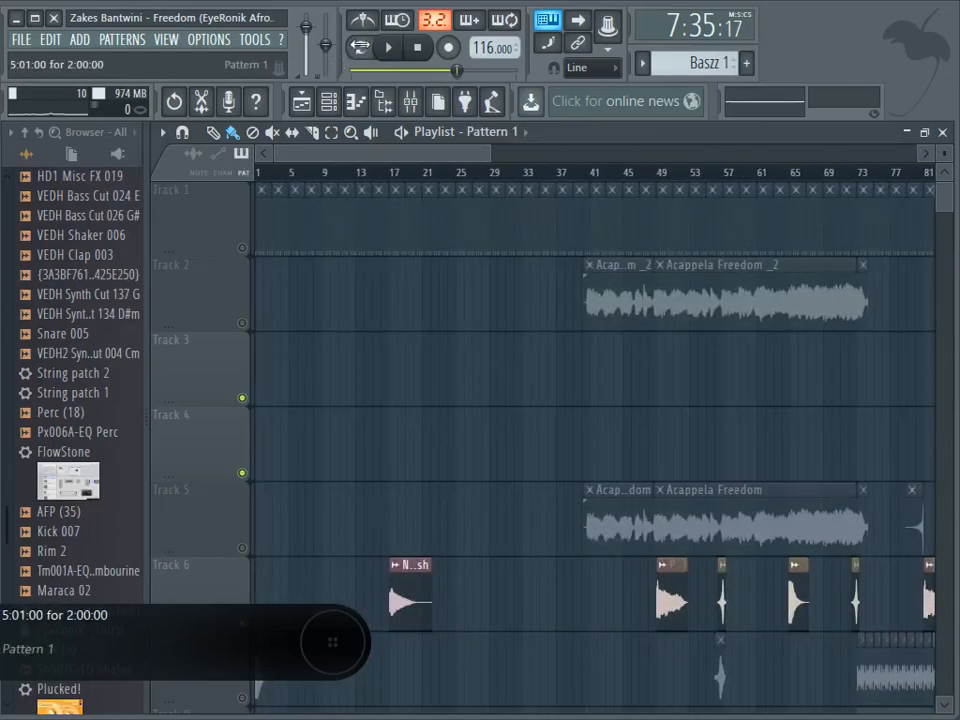
{"action": "double_click", "coordinate": [298, 224]}
{"action": "left_click", "coordinate": [360, 50]}
{"action": "left_click", "coordinate": [388, 52]}
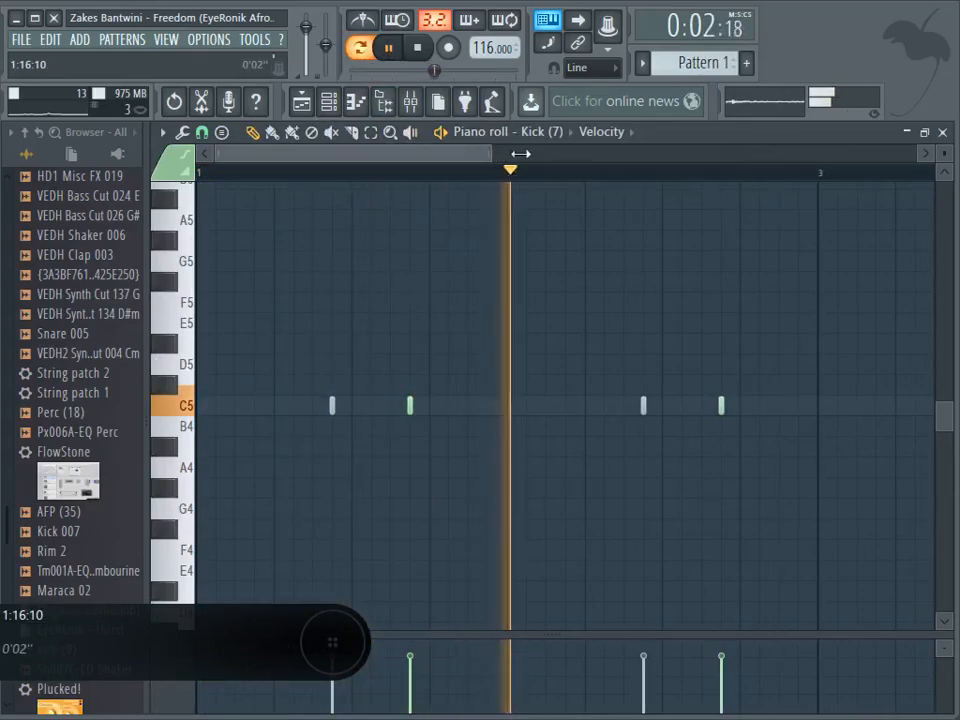
{"action": "left_click_drag", "start_coordinate": [497, 160], "coordinate": [742, 160]}
Step: Show Pattern 1's kick and percussion steps in the Channel rack and stop playback
{"action": "left_click", "coordinate": [329, 102]}
{"action": "left_click_drag", "start_coordinate": [869, 365], "coordinate": [872, 560]}
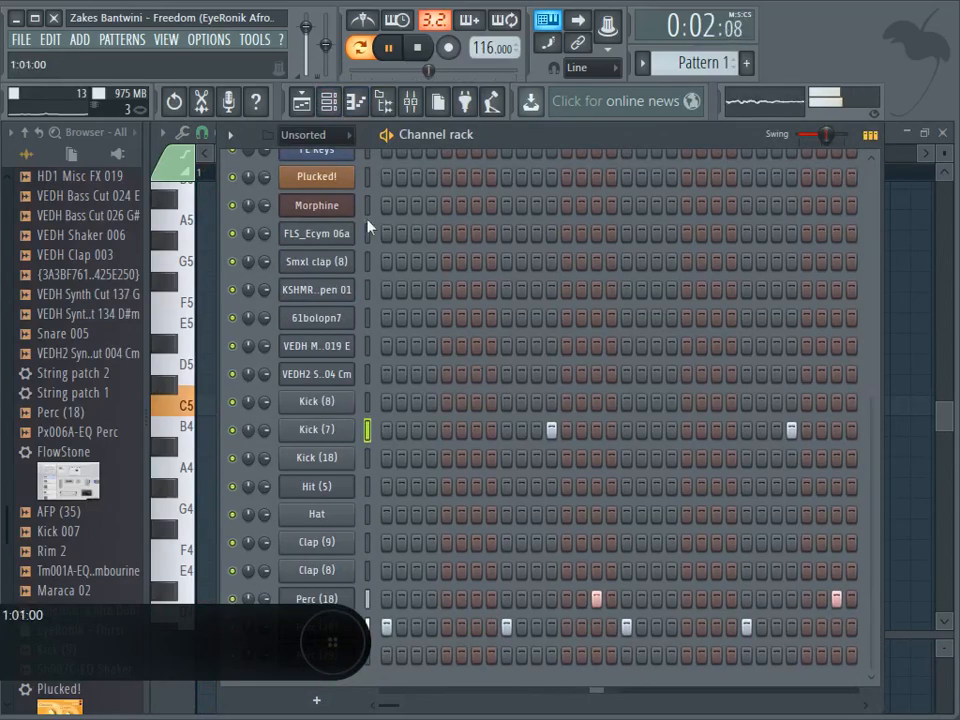
{"action": "key", "text": "space"}
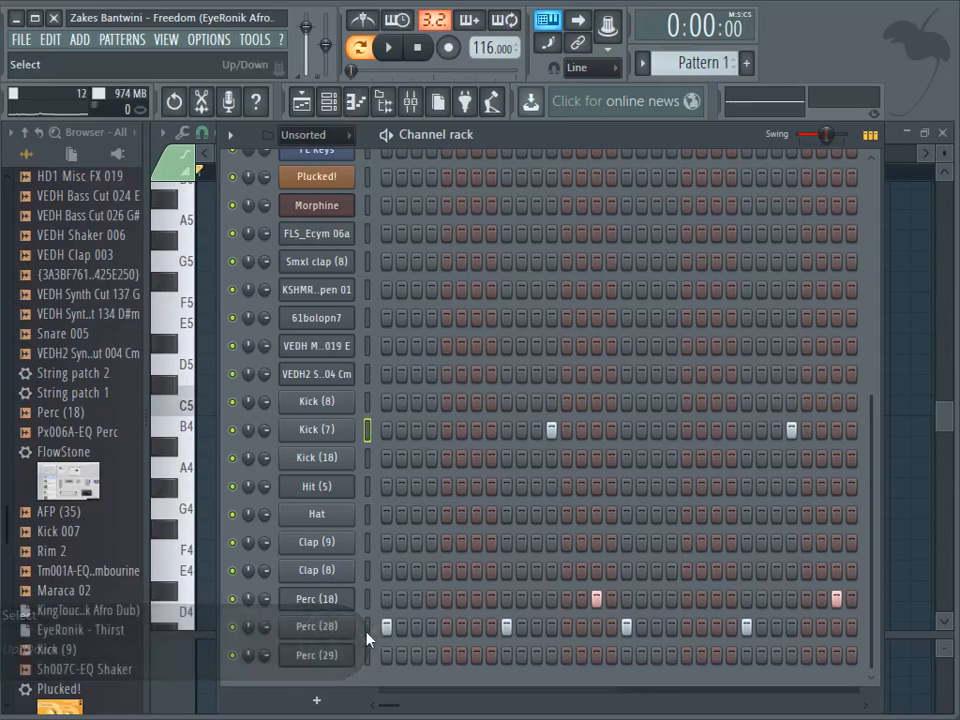
Step: Select the Perc (28) channel and examine its sampler settings, moving the window clear of the channel list
{"action": "left_click", "coordinate": [367, 630]}
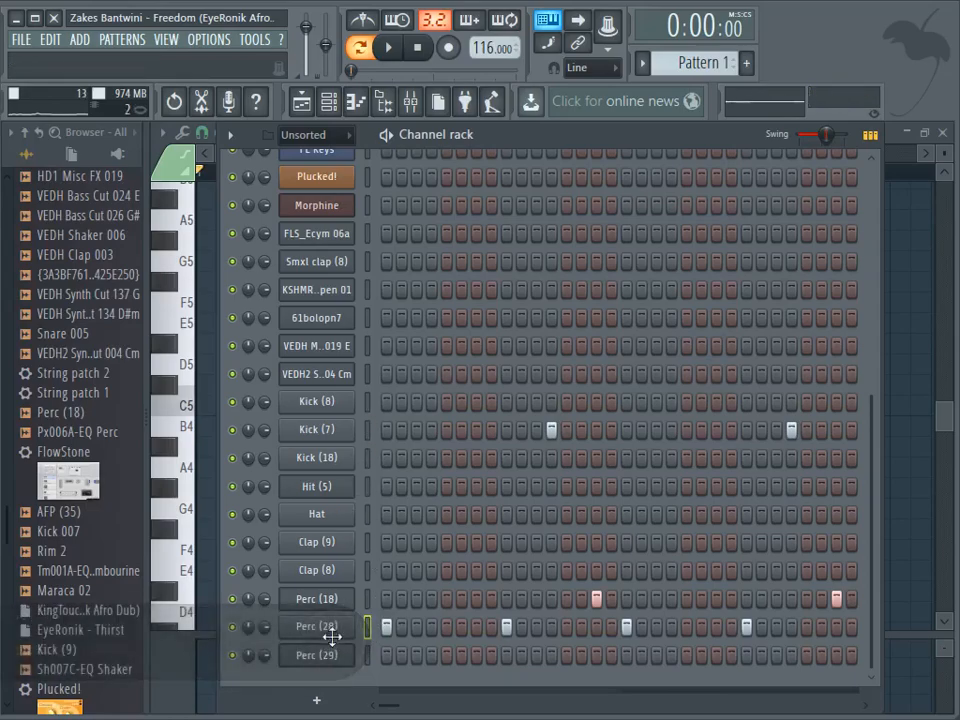
{"action": "left_click", "coordinate": [345, 629]}
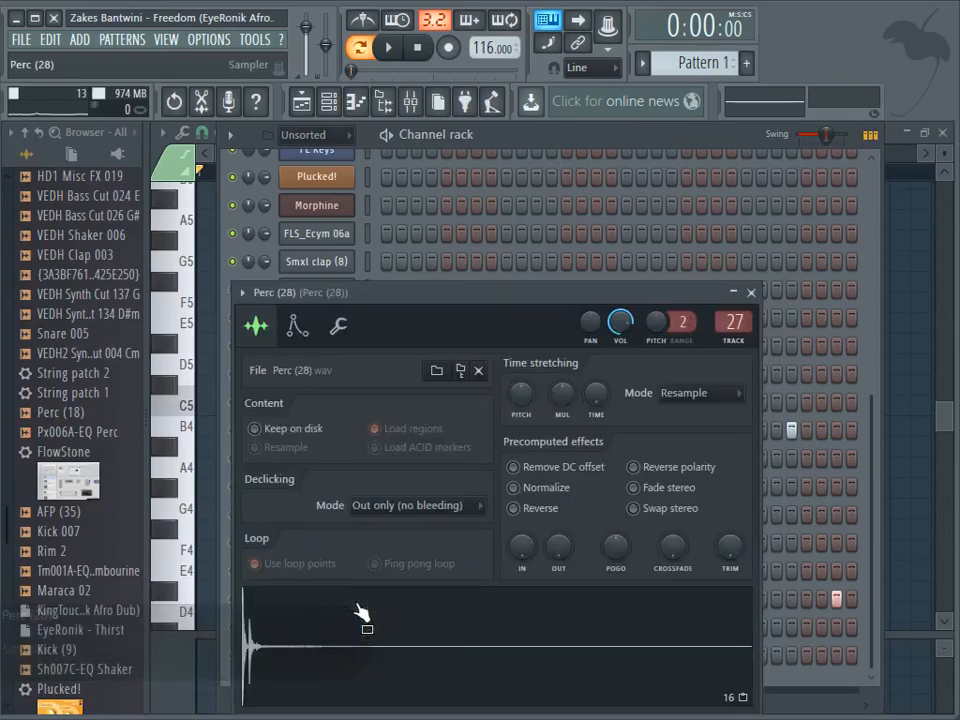
{"action": "left_click_drag", "start_coordinate": [517, 297], "coordinate": [917, 168]}
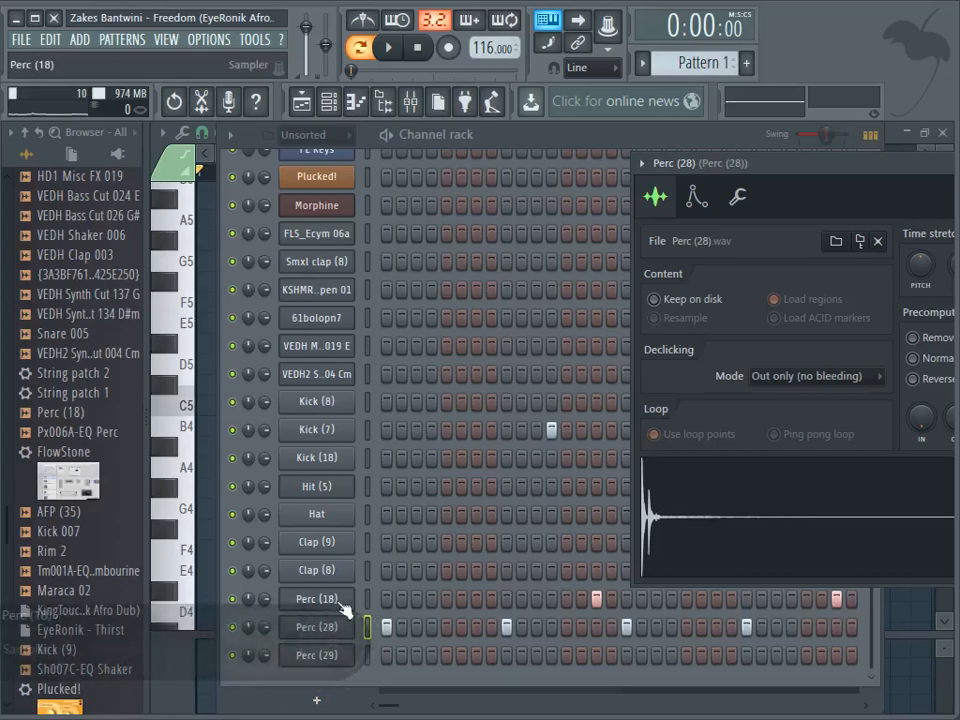
{"action": "left_click", "coordinate": [300, 636]}
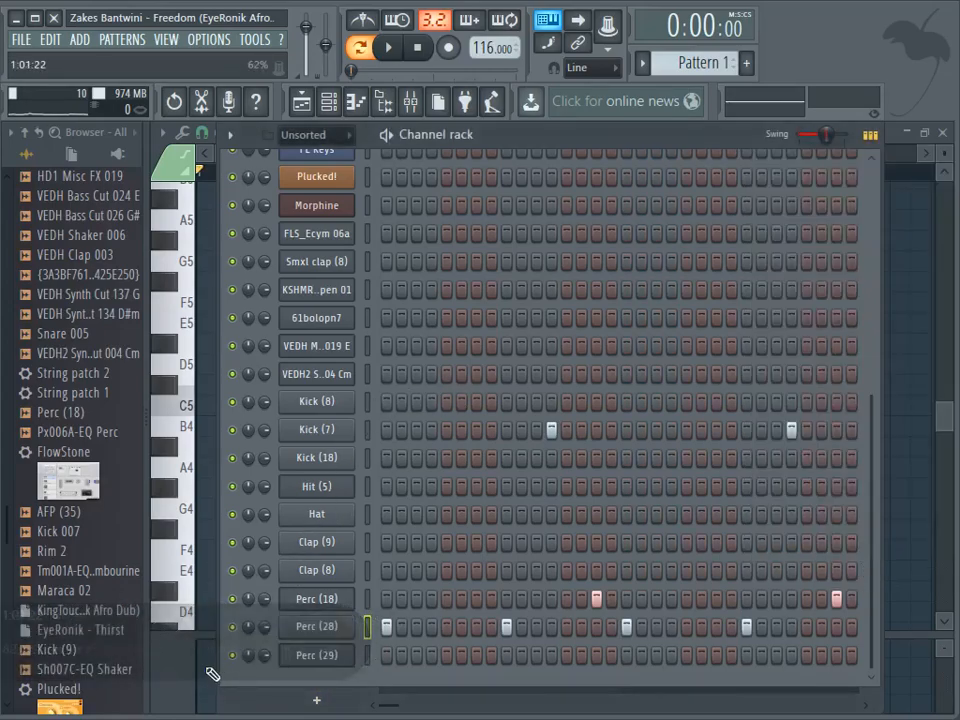
{"action": "left_click", "coordinate": [327, 628]}
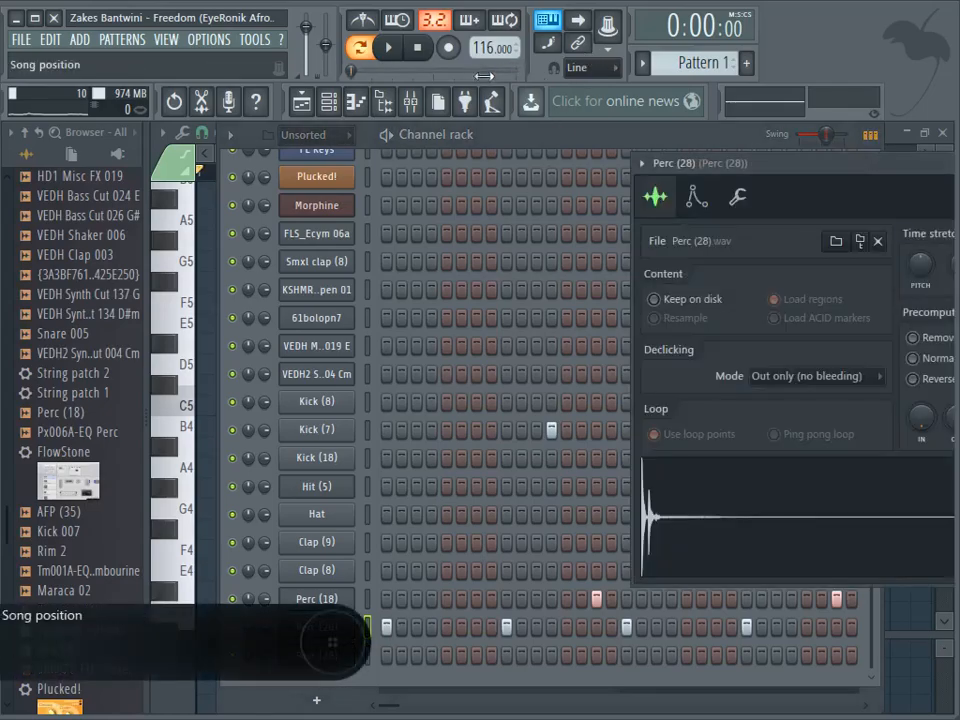
Step: Show Perc (28)'s track in the mixer, play Pattern 1 briefly and pause it
{"action": "left_click", "coordinate": [411, 104]}
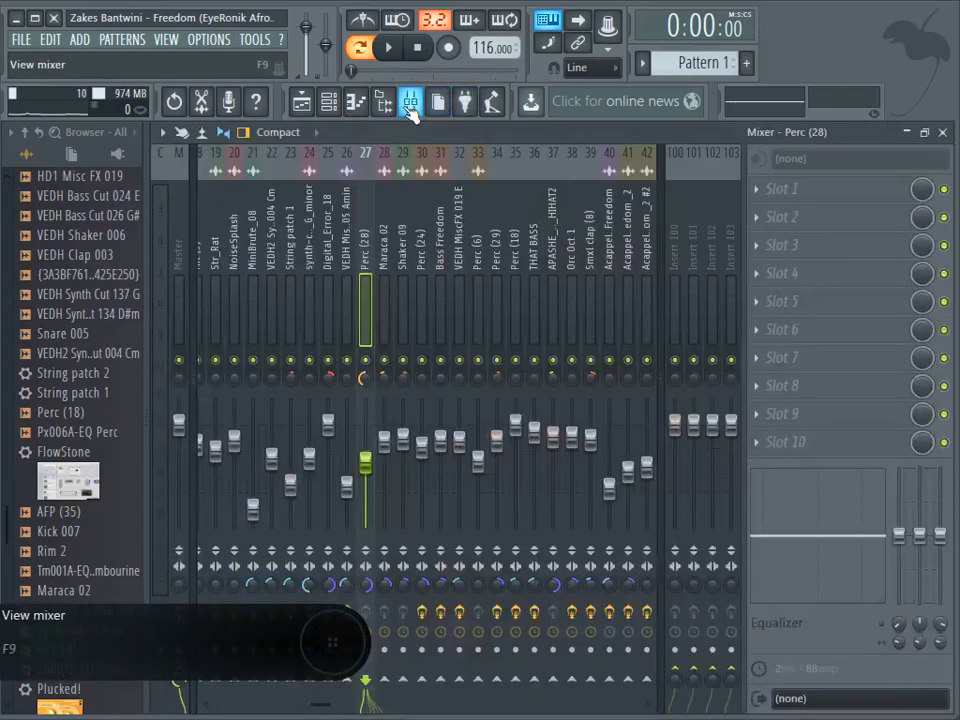
{"action": "left_click", "coordinate": [389, 48]}
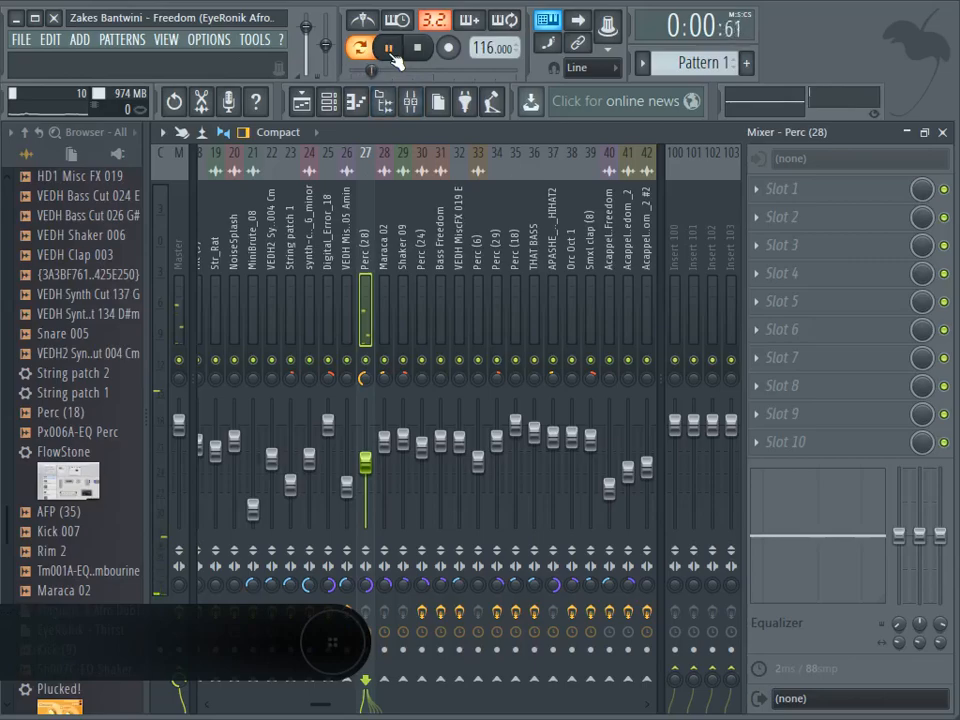
{"action": "left_click", "coordinate": [389, 47]}
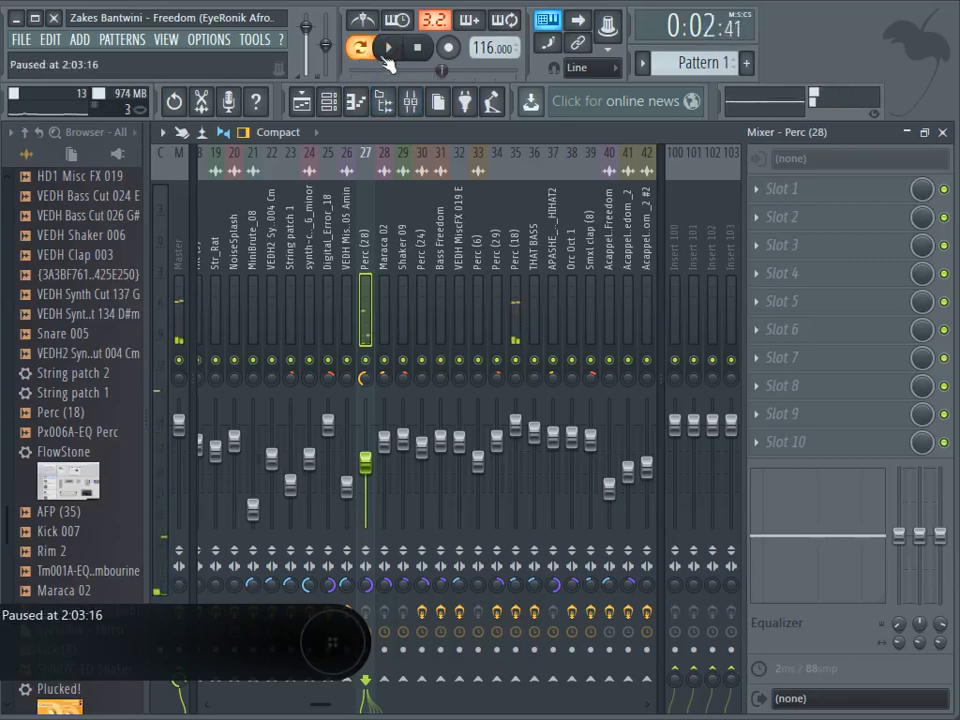
Step: Return to the Channel rack and audition the Perc (18) and Kick (7) samples by opening their channel settings
{"action": "left_click", "coordinate": [329, 101]}
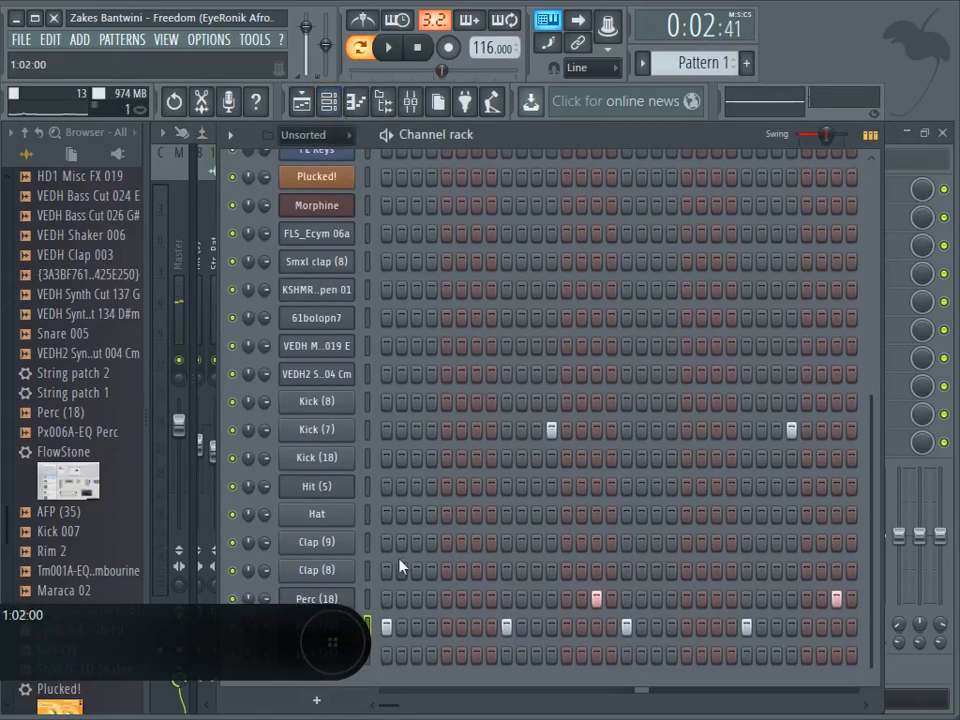
{"action": "left_click", "coordinate": [340, 604]}
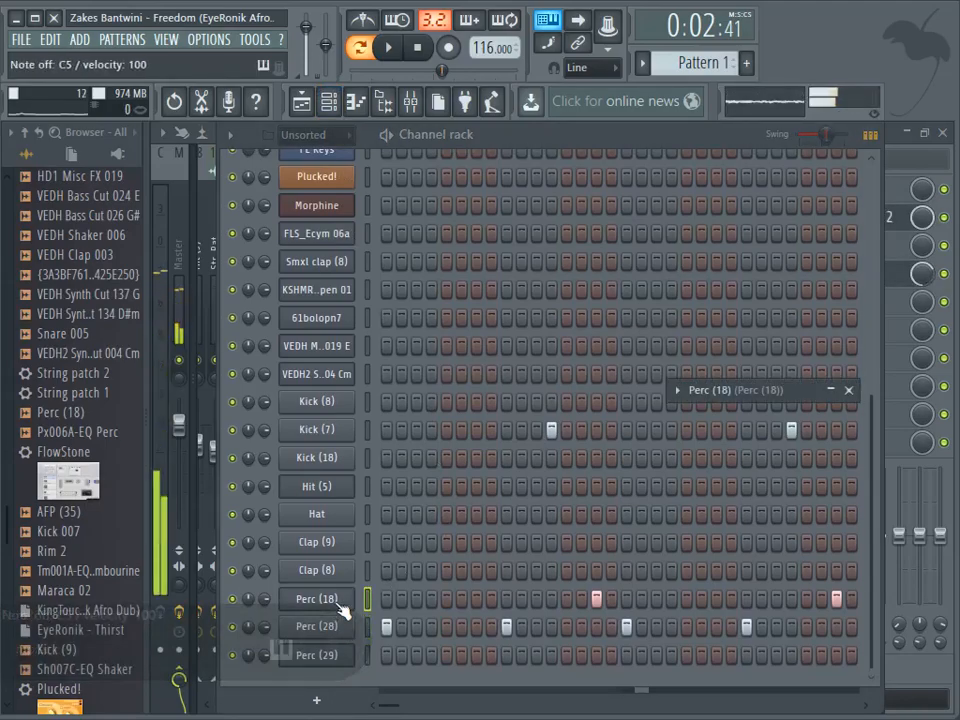
{"action": "left_click", "coordinate": [331, 427]}
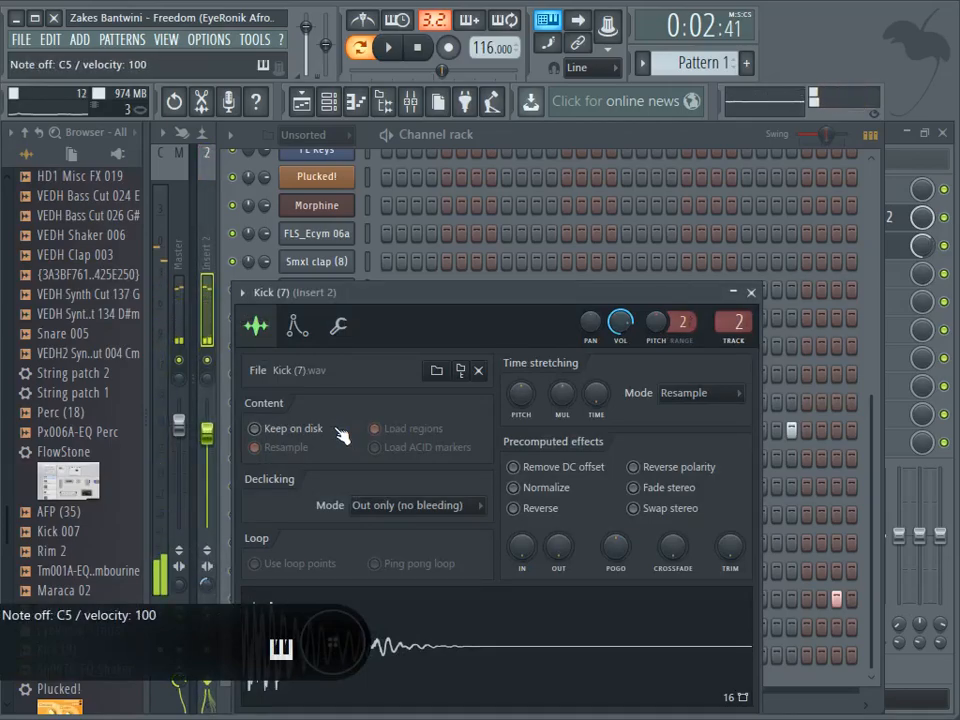
Step: Return to the playlist and open the Less Than Stable pattern from Track 12 in the piano roll, showing all eight bars
{"action": "left_click", "coordinate": [301, 101]}
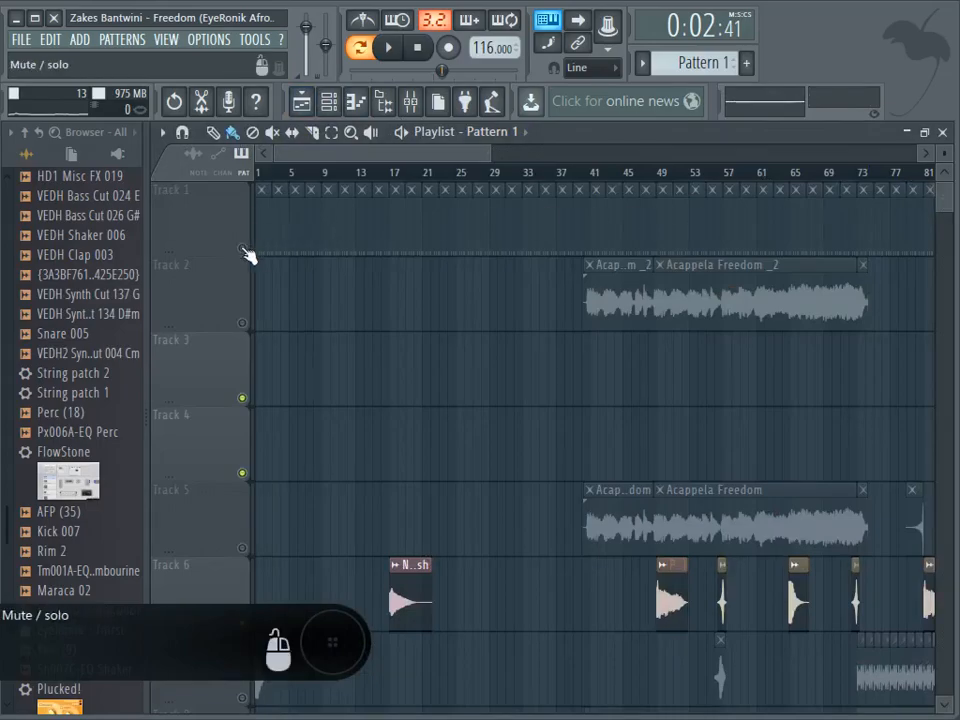
{"action": "scroll", "coordinate": [391, 261], "scroll_direction": "down", "scroll_amount": 10}
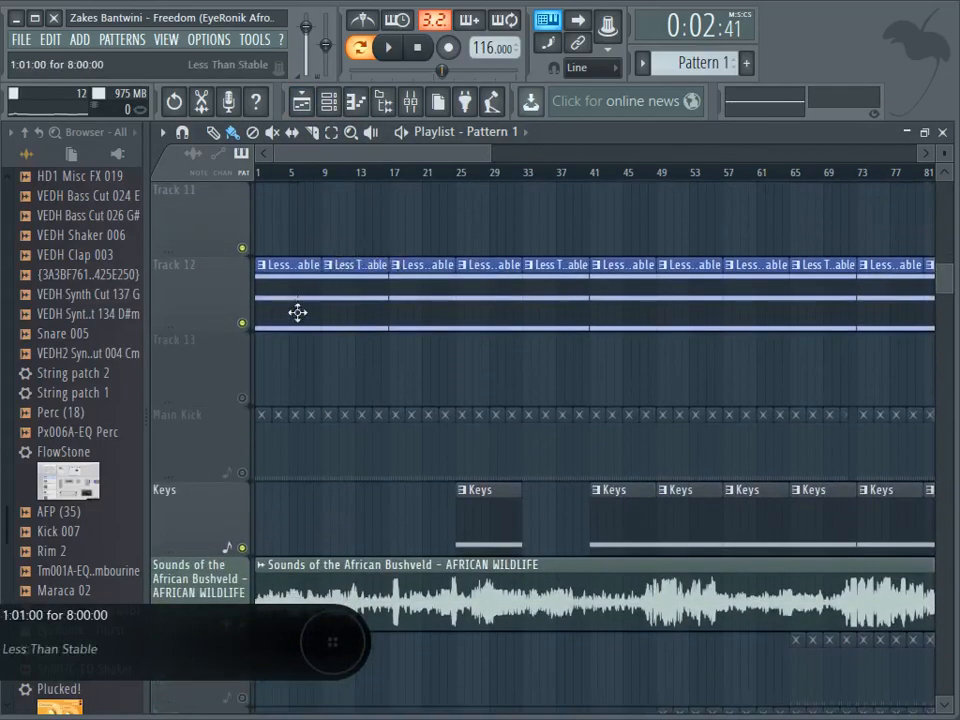
{"action": "double_click", "coordinate": [300, 320]}
{"action": "left_click_drag", "start_coordinate": [557, 154], "coordinate": [252, 174]}
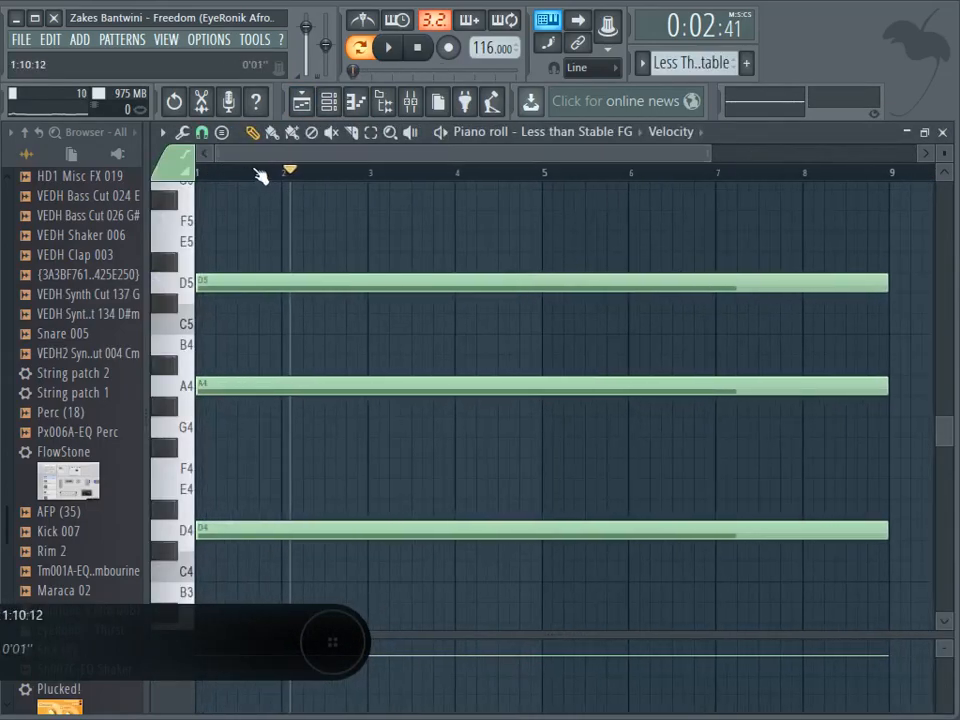
Step: Play the Less Than Stable chord briefly in the piano roll, stop it and return to the playlist
{"action": "left_click", "coordinate": [407, 48]}
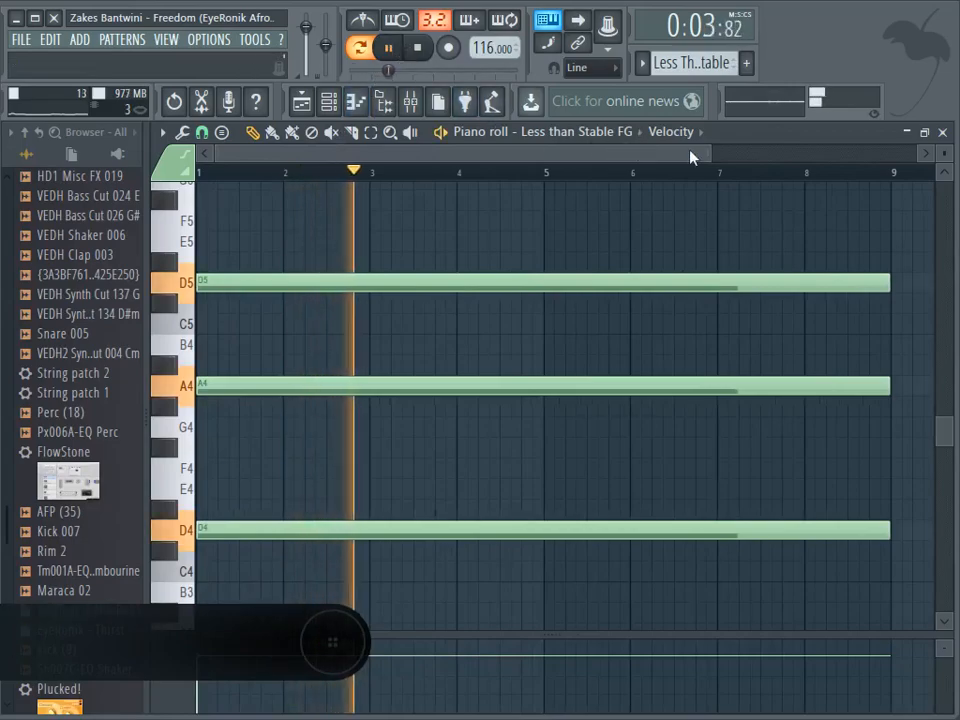
{"action": "left_click", "coordinate": [422, 50]}
{"action": "left_click", "coordinate": [301, 101]}
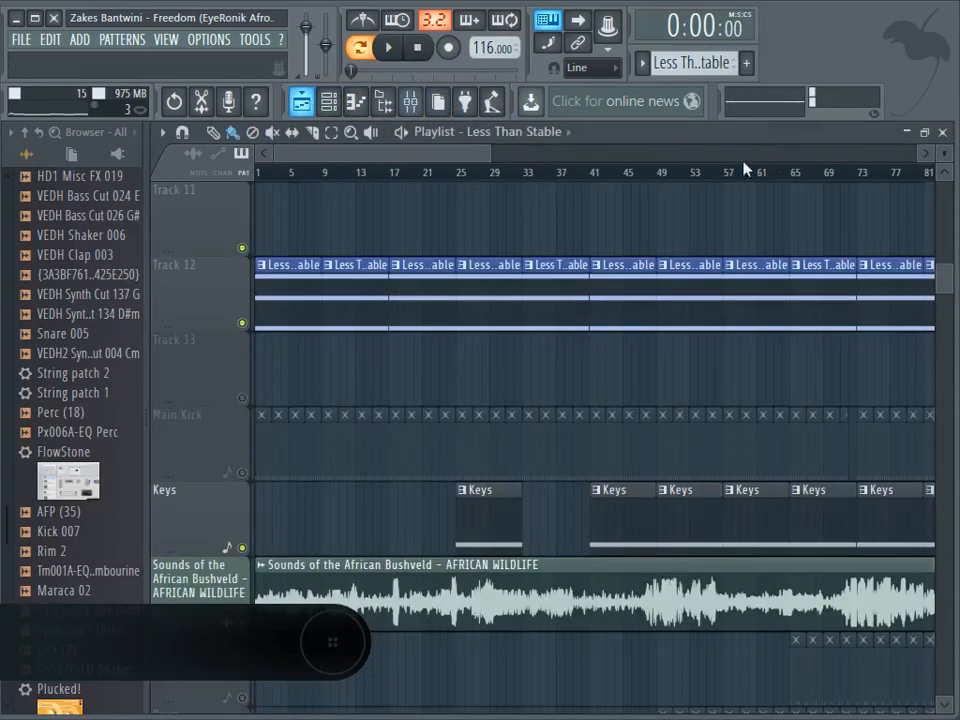
Step: Open the Main Kick pattern in the piano roll, play it and show its Kick (8) steps in the Channel rack
{"action": "mouse_move", "coordinate": [950, 279]}
{"action": "left_mouse_down"}
{"action": "mouse_move", "coordinate": [945, 306]}
{"action": "mouse_move", "coordinate": [946, 287]}
{"action": "left_mouse_up"}
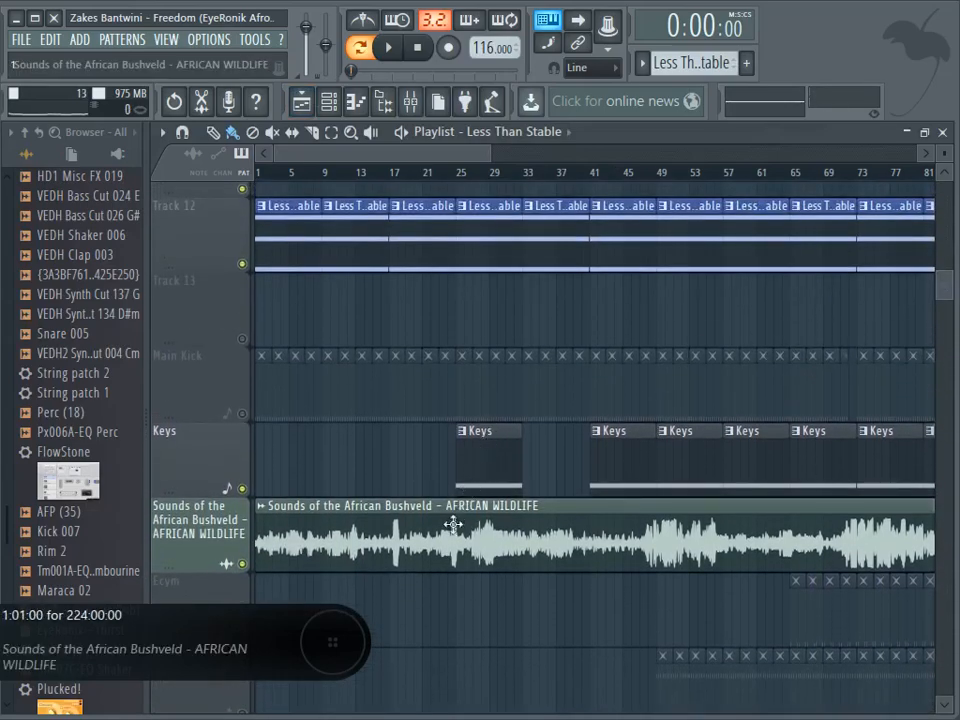
{"action": "double_click", "coordinate": [334, 392]}
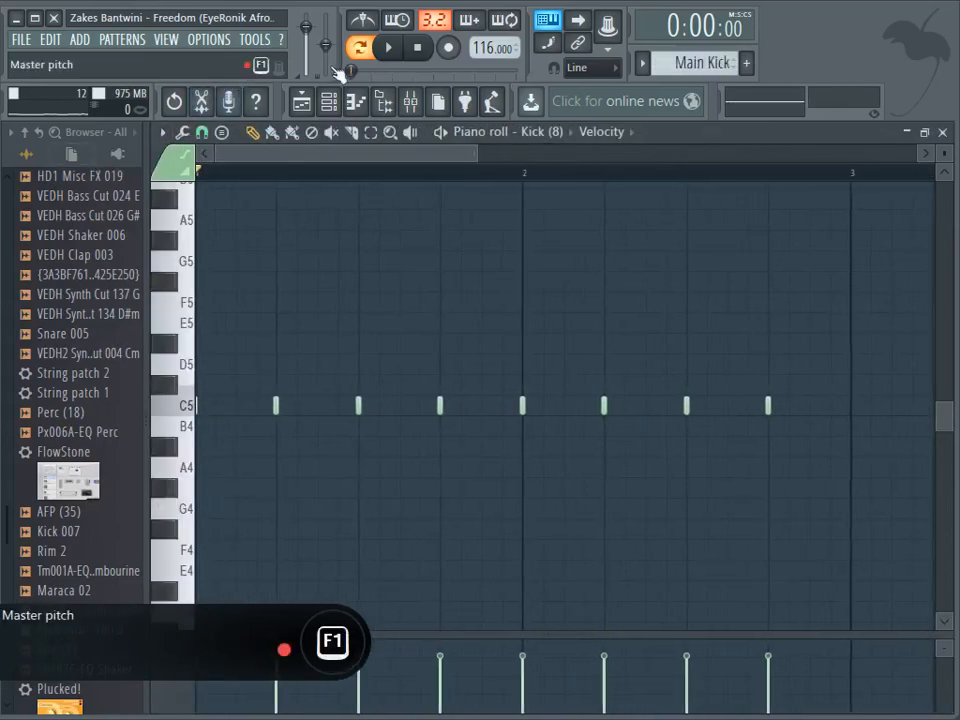
{"action": "left_click", "coordinate": [388, 47]}
{"action": "left_click", "coordinate": [329, 101]}
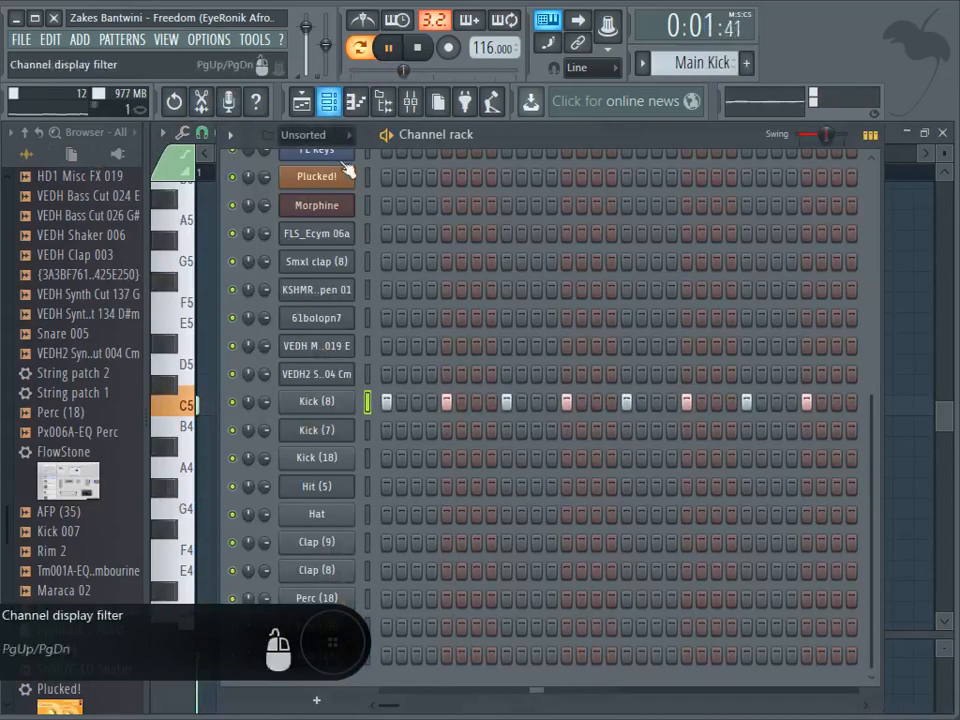
Step: Return to the playlist, unmute the Main Kick track and look over the other tracks
{"action": "left_click", "coordinate": [302, 101]}
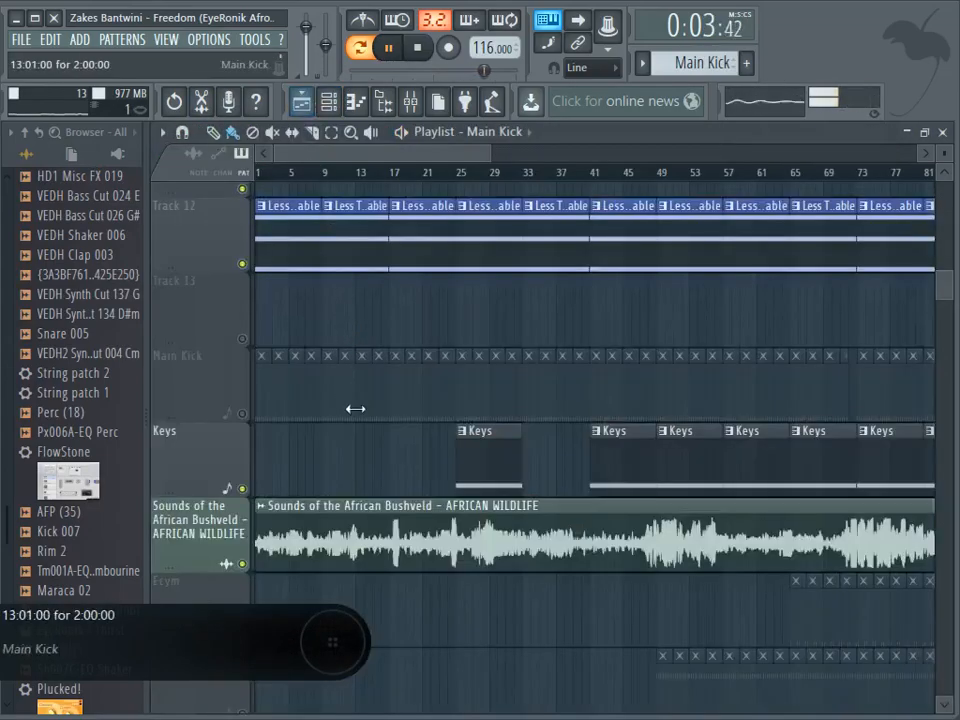
{"action": "left_click", "coordinate": [242, 422]}
{"action": "scroll", "coordinate": [280, 400], "scroll_direction": "up", "scroll_amount": 4}
{"action": "scroll", "coordinate": [295, 381], "scroll_direction": "up", "scroll_amount": 5}
{"action": "scroll", "coordinate": [296, 381], "scroll_direction": "down", "scroll_amount": 5}
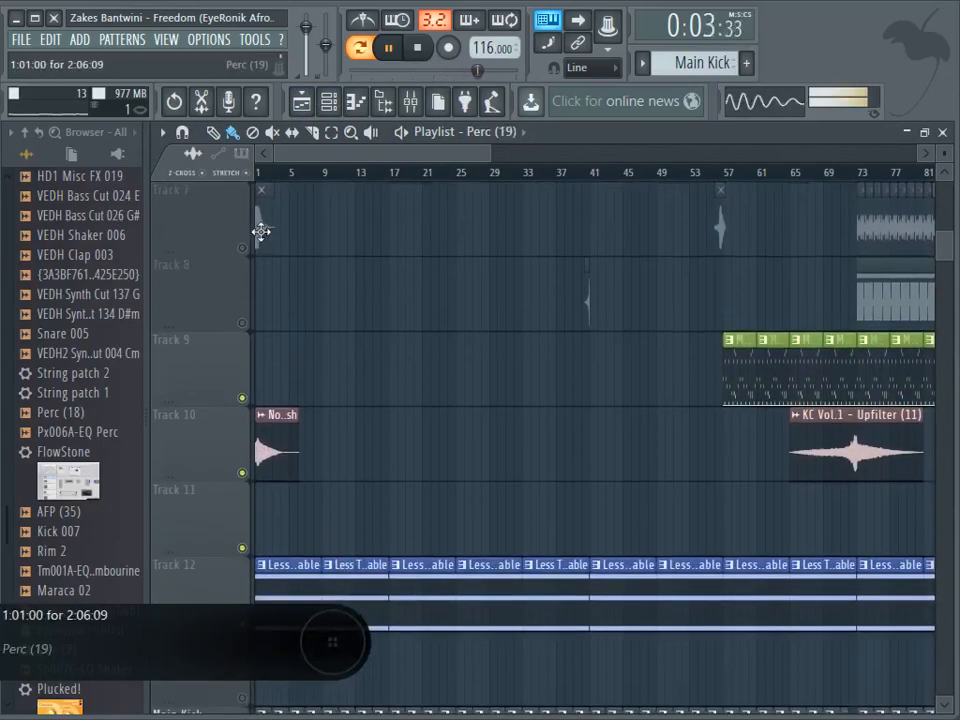
{"action": "scroll", "coordinate": [285, 279], "scroll_direction": "down", "scroll_amount": 8}
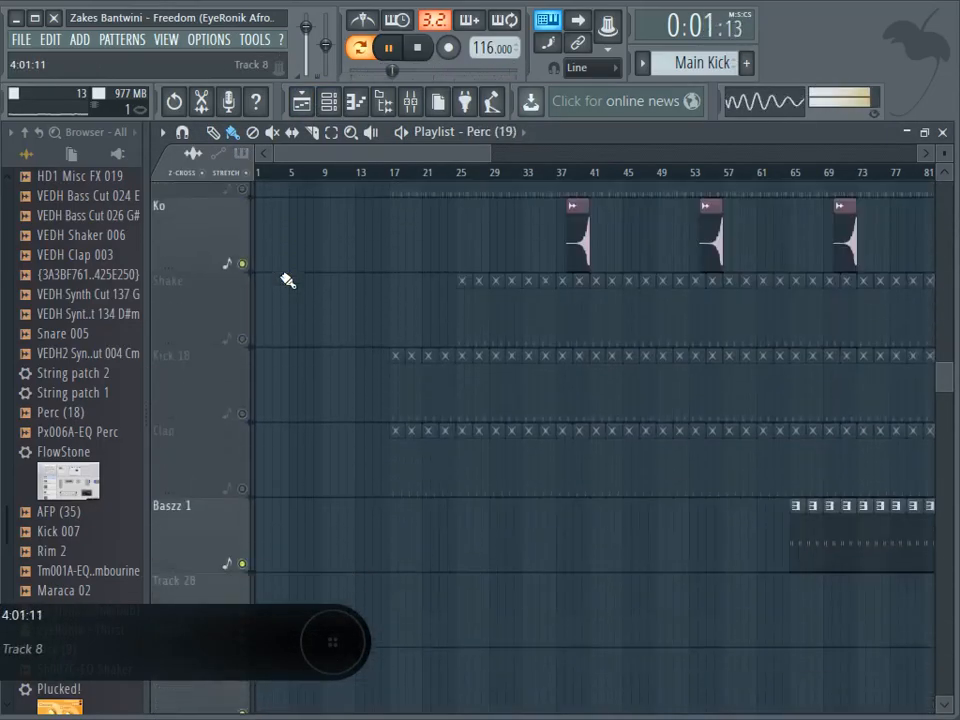
{"action": "scroll", "coordinate": [287, 278], "scroll_direction": "up", "scroll_amount": 10}
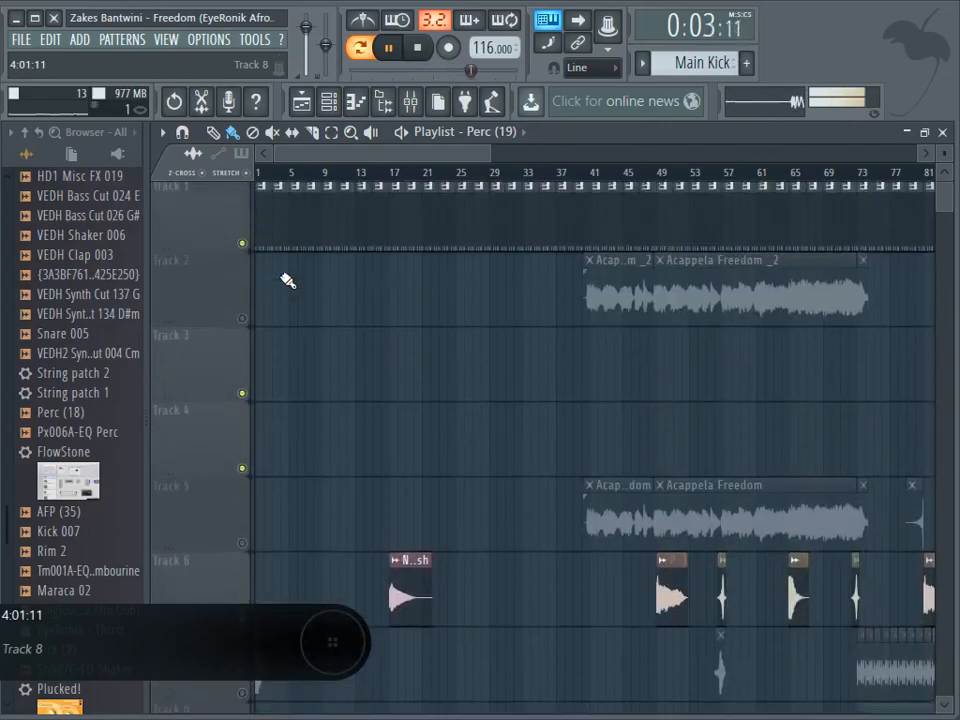
Step: Switch to song mode, play the arrangement from bar 1 while viewing its tracks, and stop playback
{"action": "left_click", "coordinate": [359, 47]}
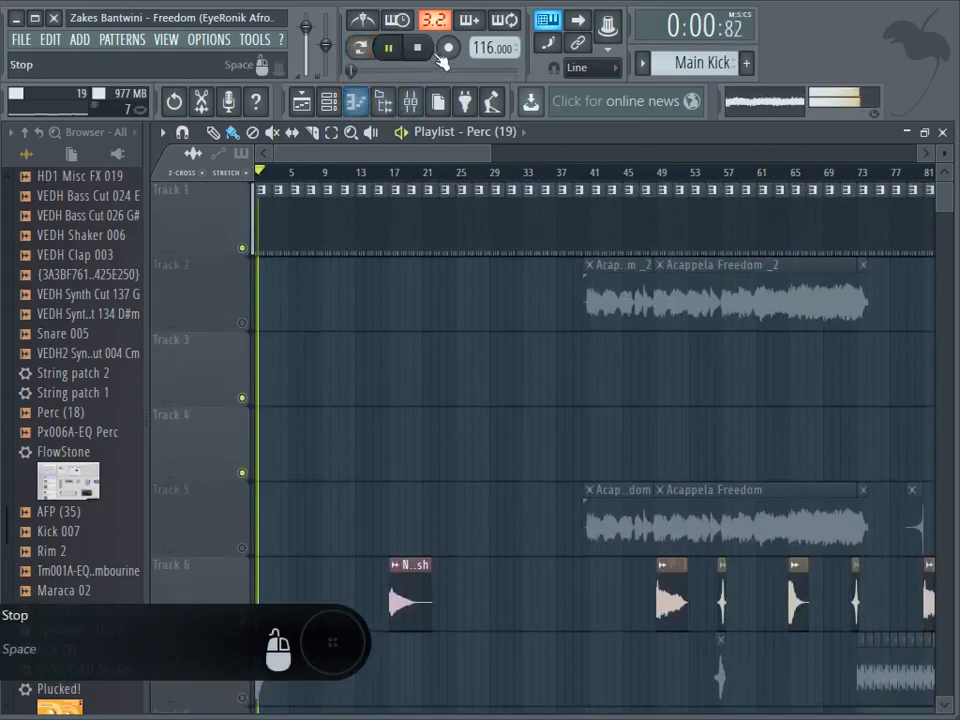
{"action": "scroll", "coordinate": [417, 155], "scroll_direction": "down", "scroll_amount": 4}
{"action": "left_click_drag", "start_coordinate": [428, 150], "coordinate": [210, 156]}
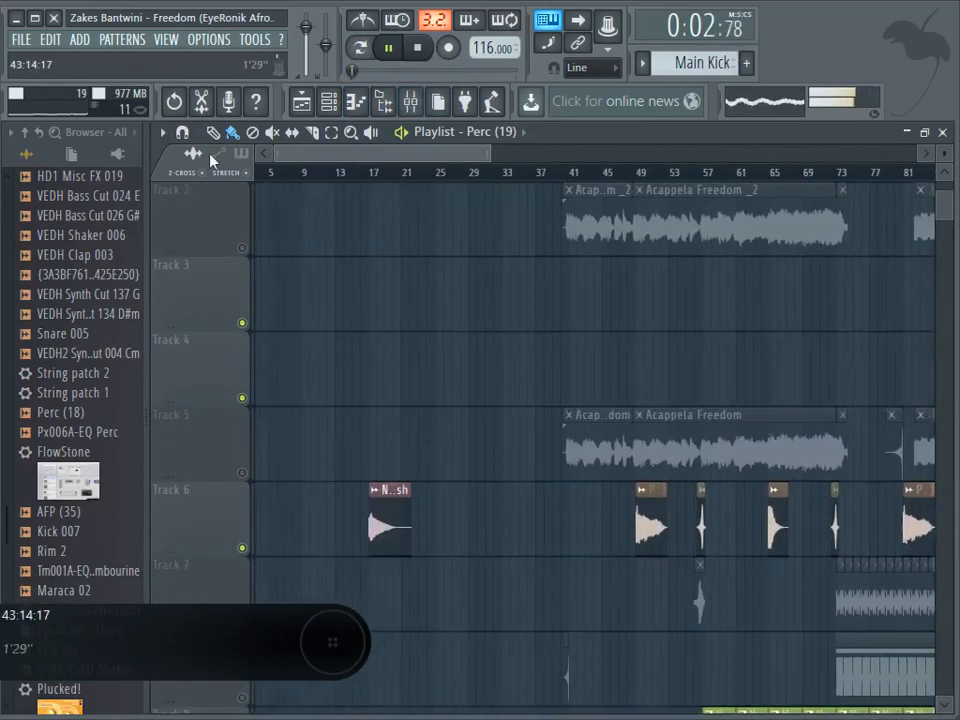
{"action": "scroll", "coordinate": [291, 421], "scroll_direction": "down", "scroll_amount": 7}
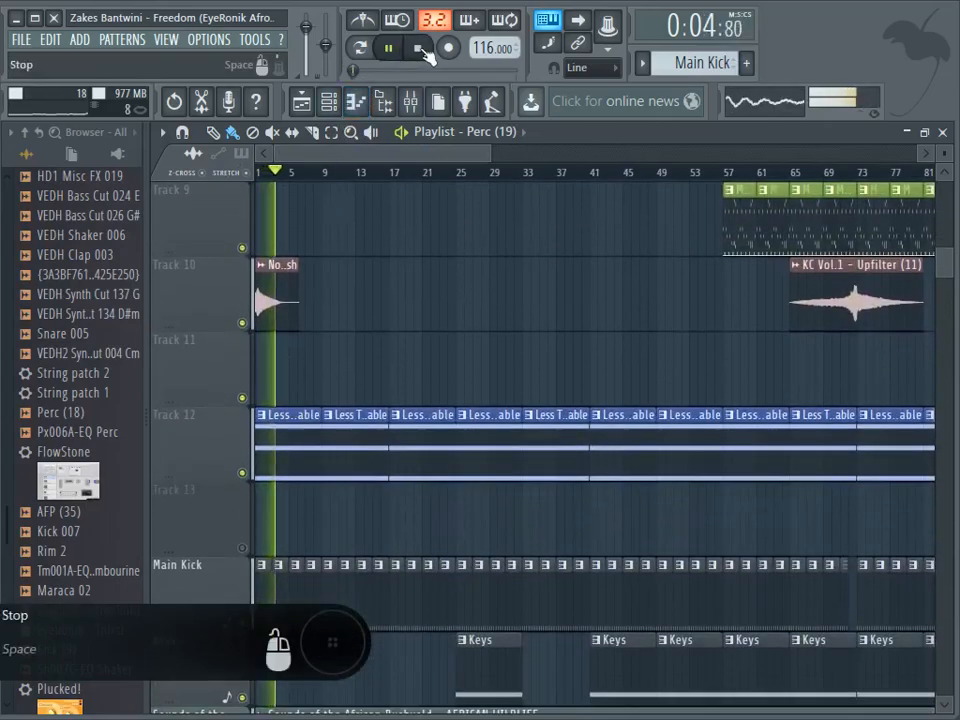
{"action": "left_click", "coordinate": [420, 48]}
Step: Open the NoiseSplash clip from Track 10 and examine the Fruity parametric EQ 2 on its mixer track
{"action": "double_click", "coordinate": [282, 302]}
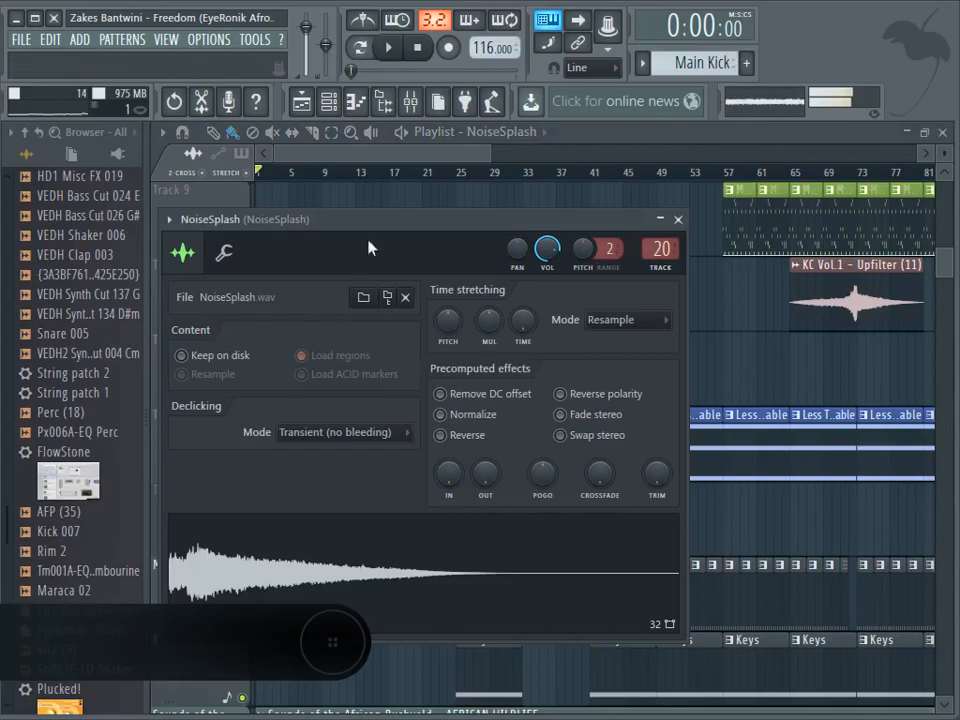
{"action": "left_click", "coordinate": [424, 106]}
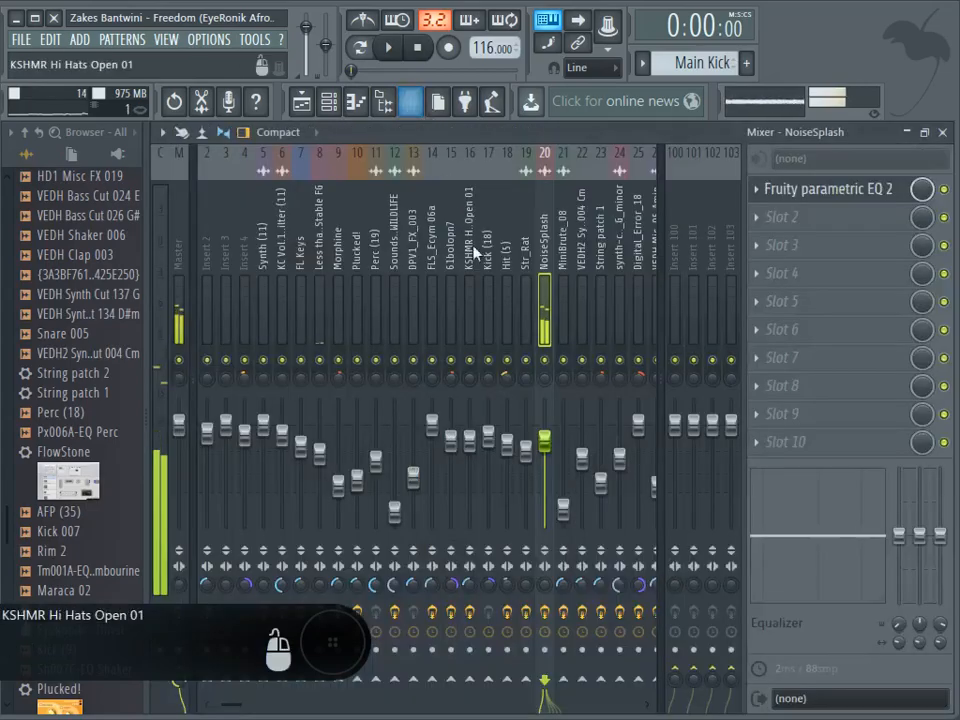
{"action": "left_click", "coordinate": [801, 194]}
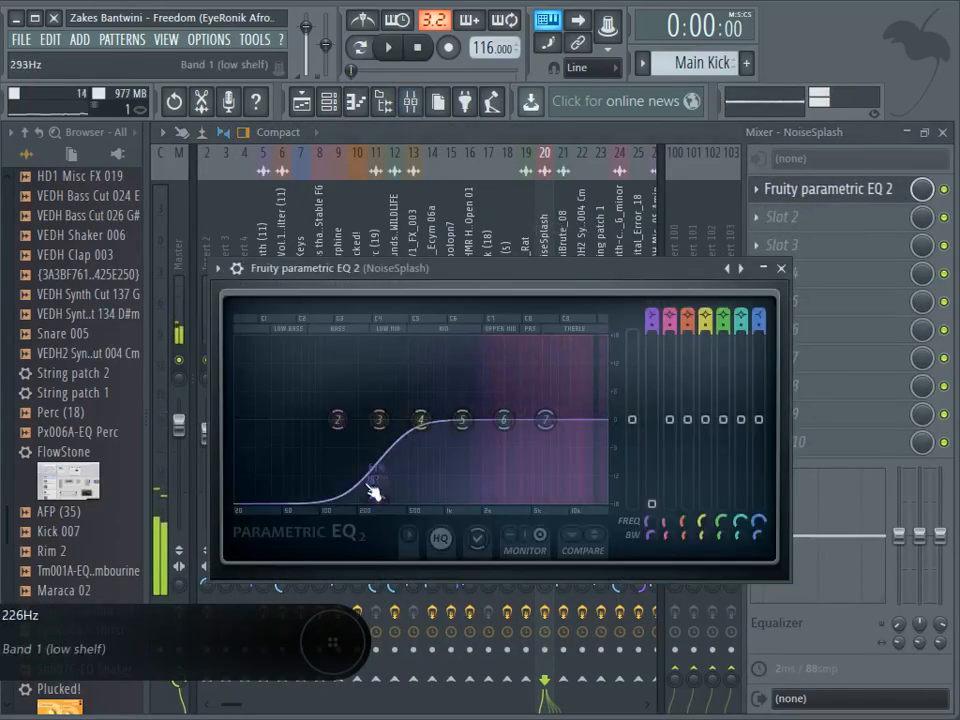
Step: Return to the playlist, open the Keys pattern in the piano roll from bar 1 and play it in pattern mode
{"action": "left_click", "coordinate": [300, 104]}
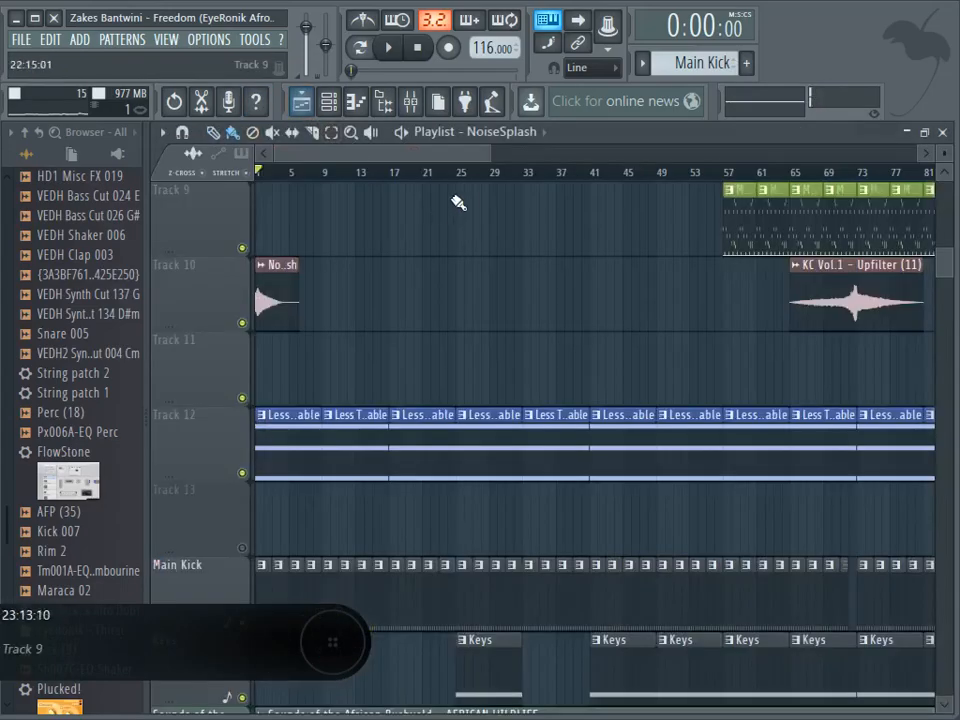
{"action": "left_click_drag", "start_coordinate": [486, 158], "coordinate": [670, 158]}
{"action": "scroll", "coordinate": [533, 345], "scroll_direction": "down", "scroll_amount": 4}
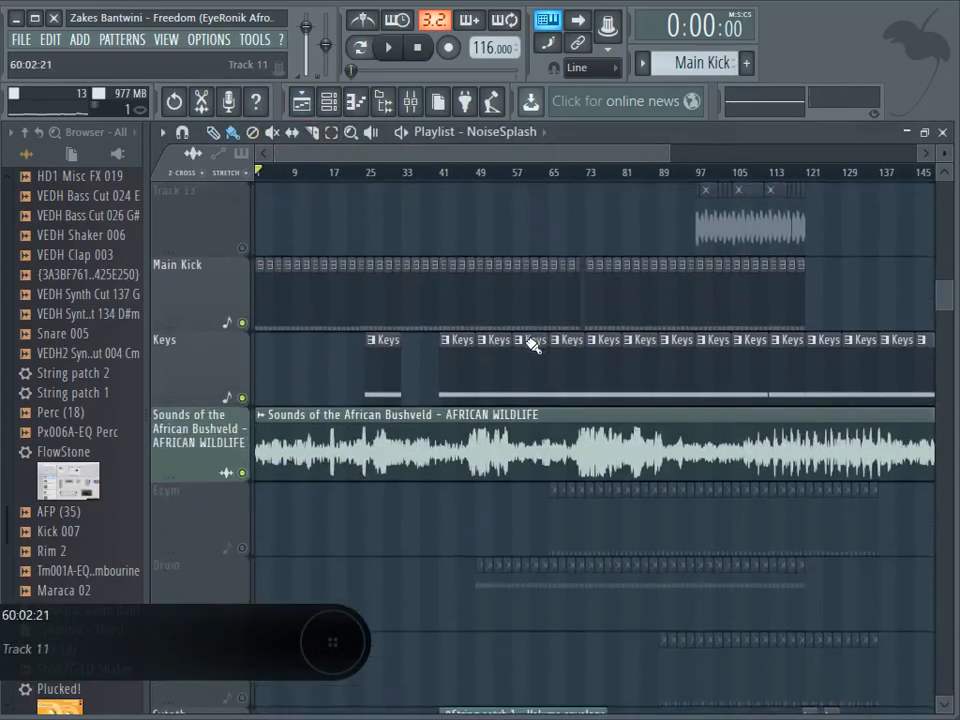
{"action": "double_click", "coordinate": [471, 374]}
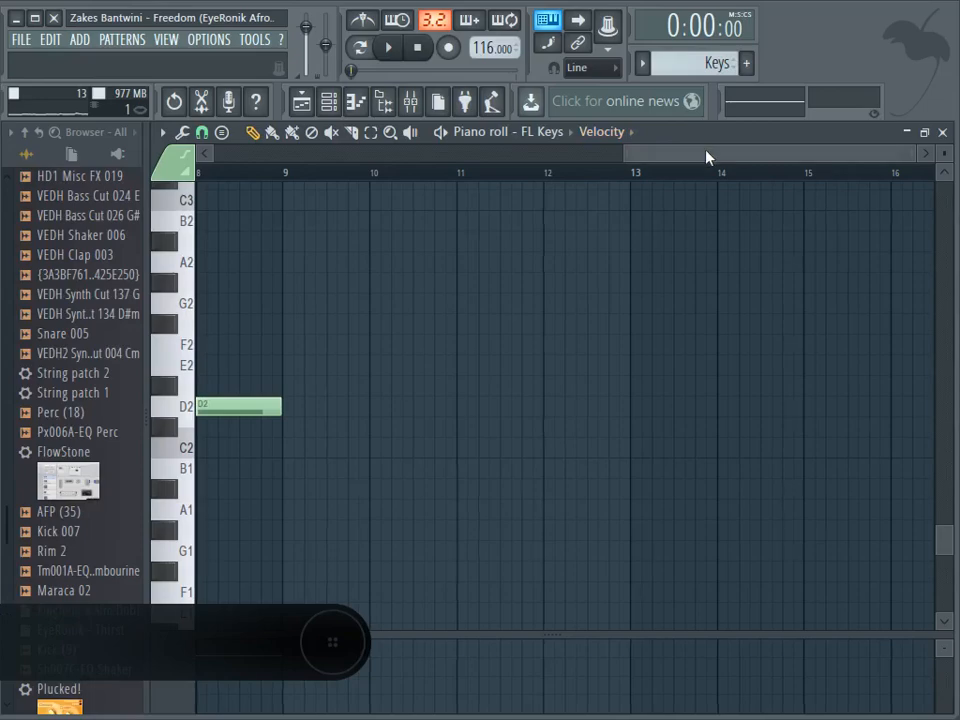
{"action": "left_click_drag", "start_coordinate": [708, 157], "coordinate": [273, 142]}
{"action": "left_click", "coordinate": [364, 49]}
{"action": "left_click", "coordinate": [390, 48]}
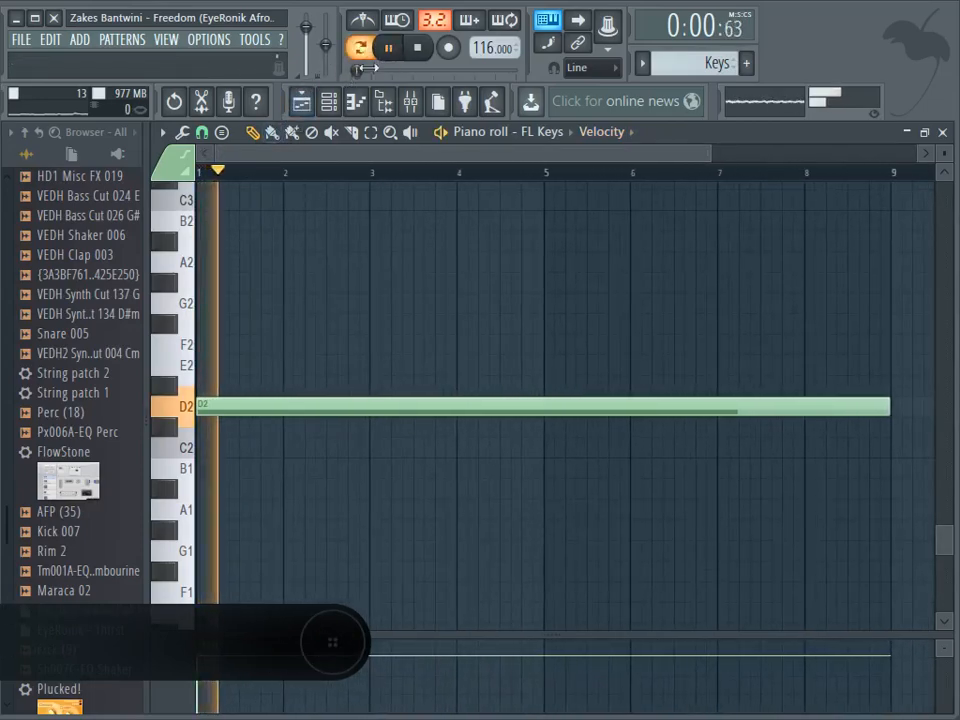
Step: Select the FL Keys channel and examine its mixer track's Fruity parametric EQ 2, moving the window clear of the effect slots
{"action": "left_click", "coordinate": [329, 101]}
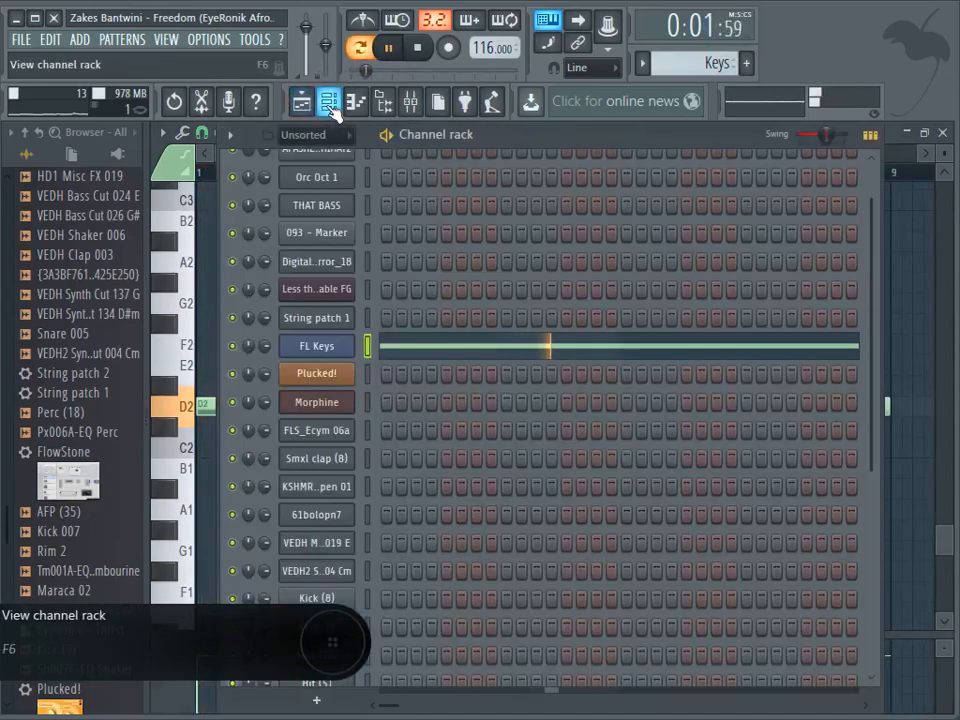
{"action": "left_click", "coordinate": [316, 347]}
{"action": "left_click", "coordinate": [410, 101]}
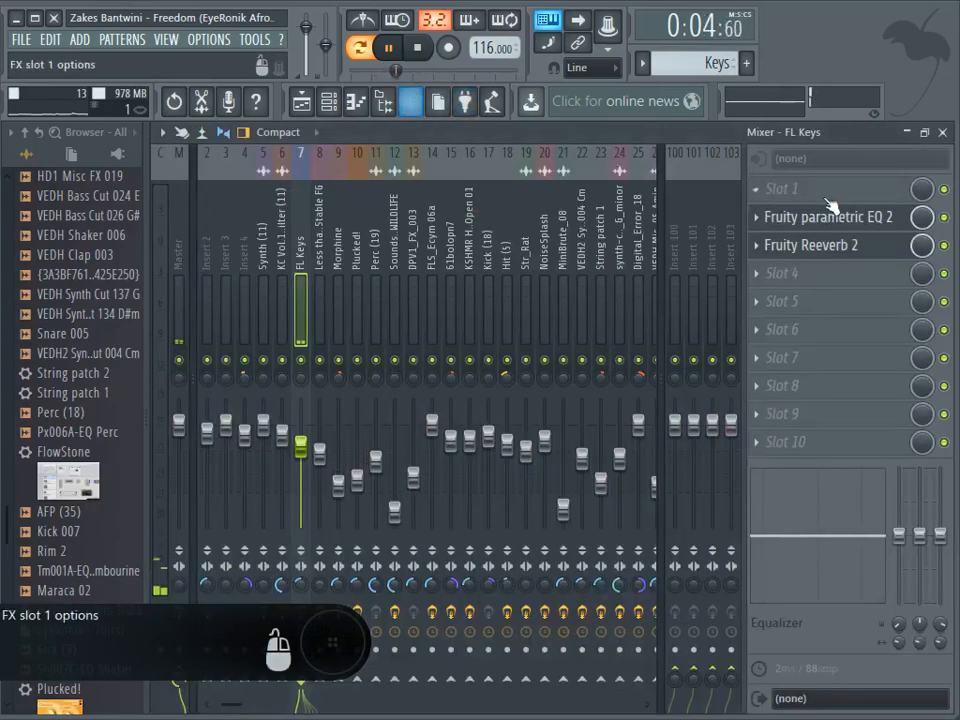
{"action": "left_click", "coordinate": [812, 228]}
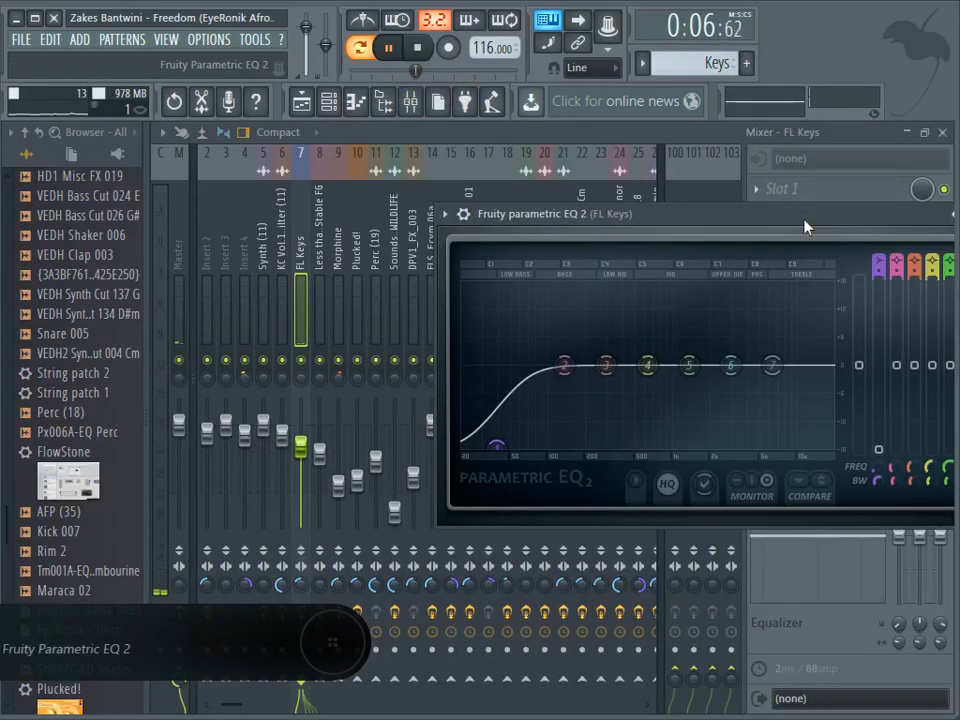
{"action": "left_click_drag", "start_coordinate": [810, 225], "coordinate": [587, 369]}
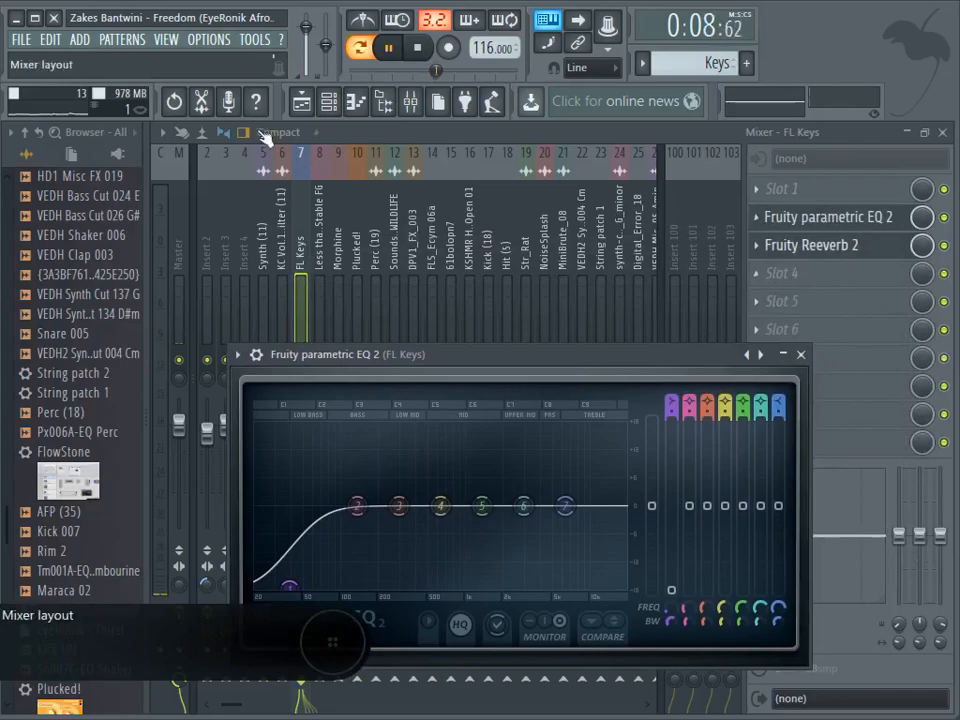
Step: Return to the playlist, play the song from bar 25 while viewing the Keys and String tracks, and stop playback
{"action": "left_click", "coordinate": [301, 101]}
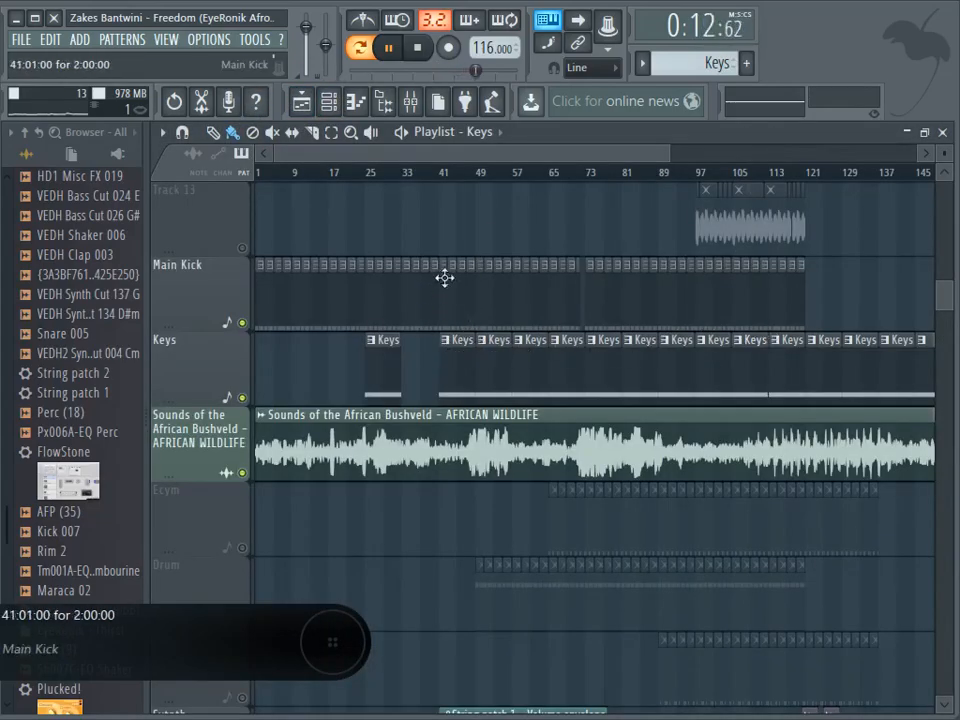
{"action": "scroll", "coordinate": [373, 180], "scroll_direction": "up", "scroll_amount": 2}
{"action": "scroll", "coordinate": [375, 240], "scroll_direction": "up", "scroll_amount": 6}
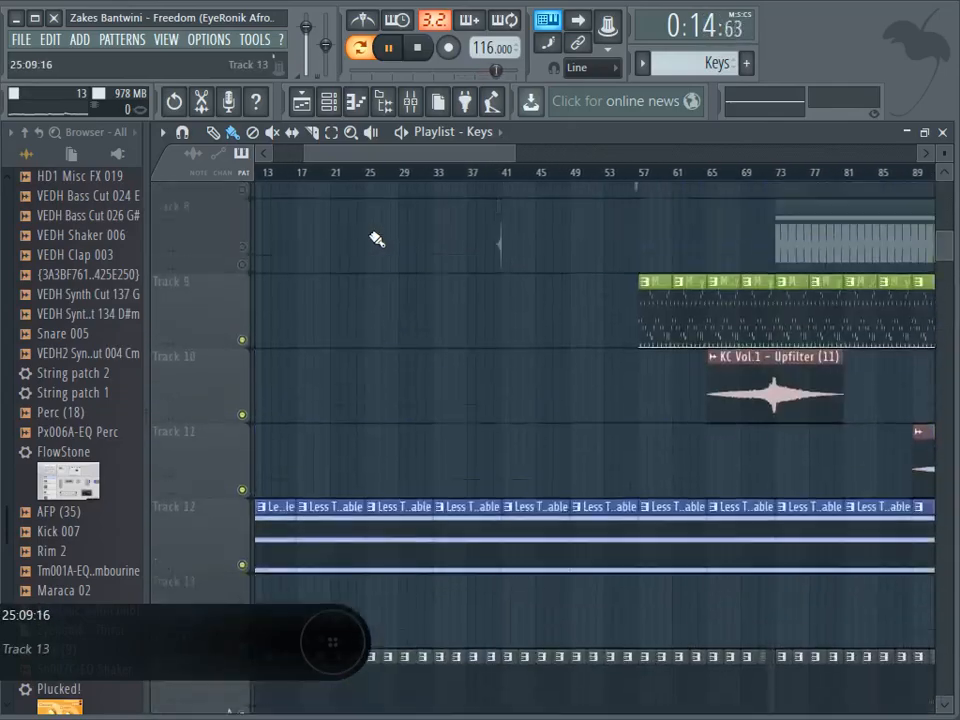
{"action": "left_click", "coordinate": [370, 176]}
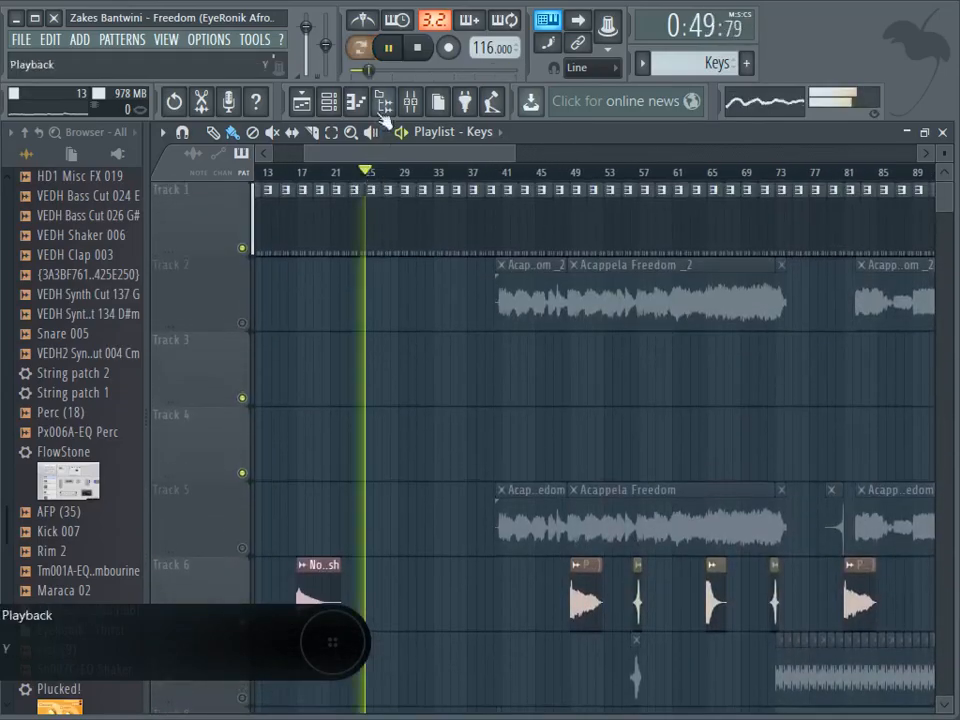
{"action": "scroll", "coordinate": [394, 315], "scroll_direction": "down", "scroll_amount": 3}
{"action": "scroll", "coordinate": [395, 315], "scroll_direction": "down", "scroll_amount": 3}
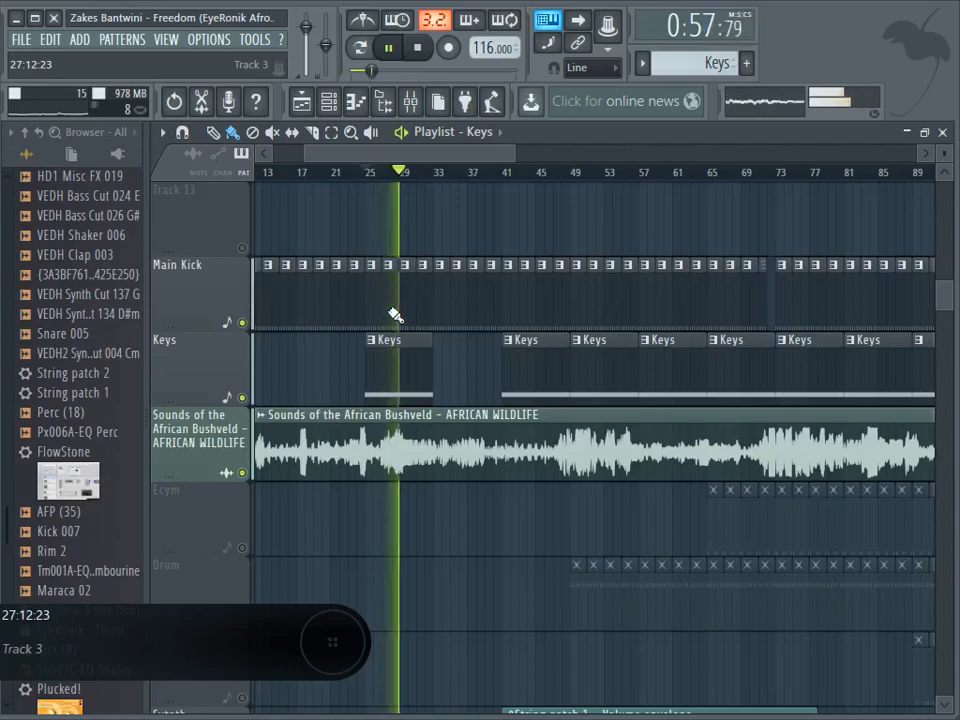
{"action": "scroll", "coordinate": [445, 352], "scroll_direction": "down", "scroll_amount": 3}
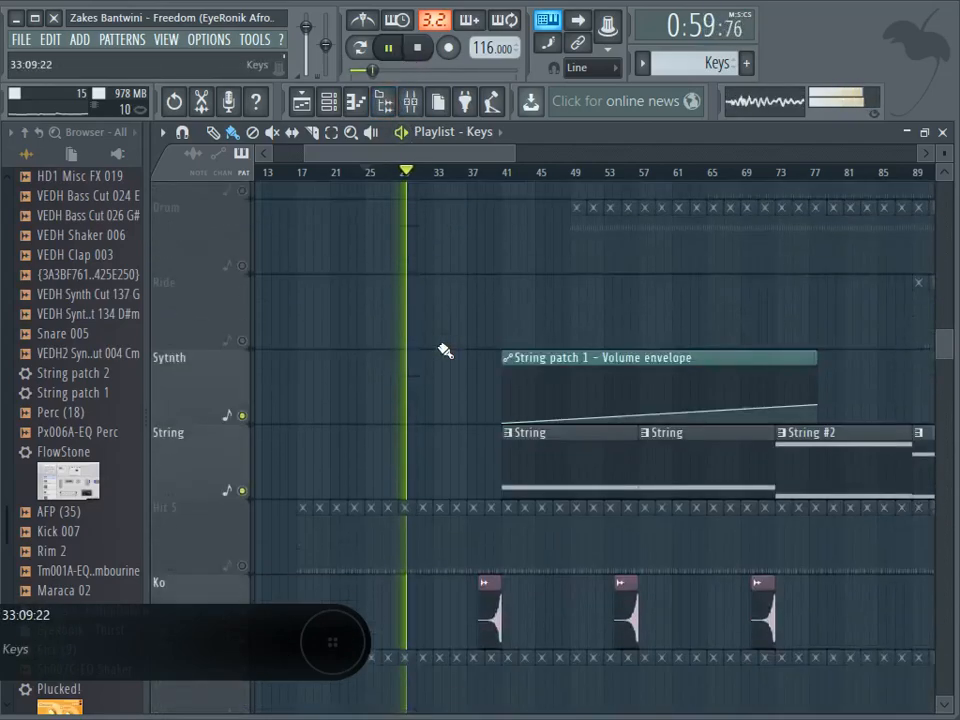
{"action": "scroll", "coordinate": [445, 352], "scroll_direction": "down", "scroll_amount": 1}
{"action": "left_click", "coordinate": [418, 47]}
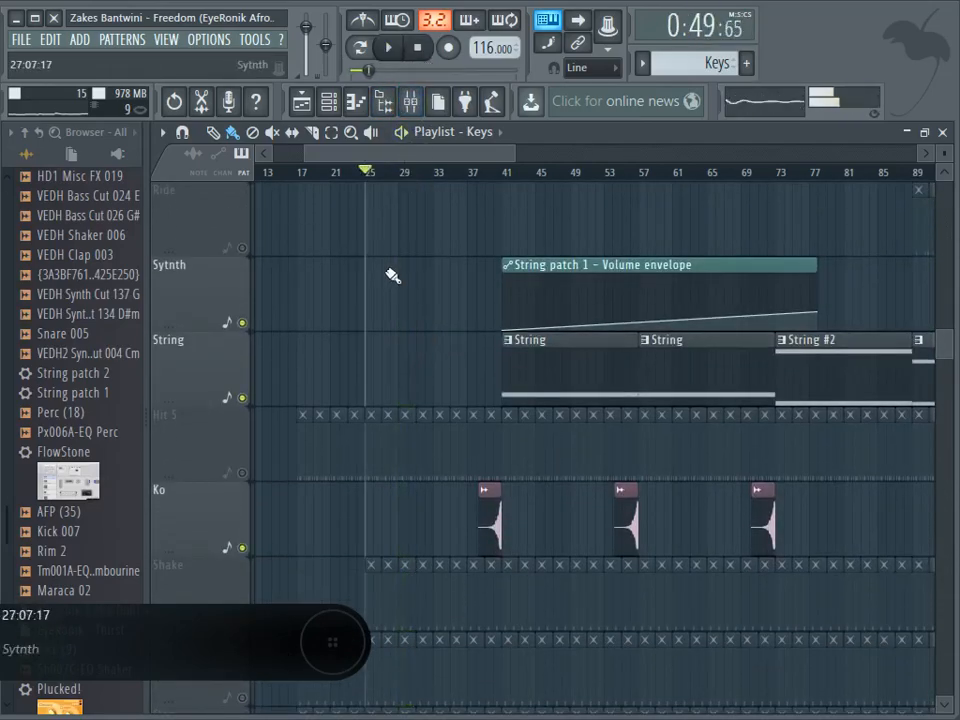
Step: Unmute the Hit 5 track, open its pattern in the piano roll and play it briefly in pattern mode
{"action": "left_click", "coordinate": [243, 473]}
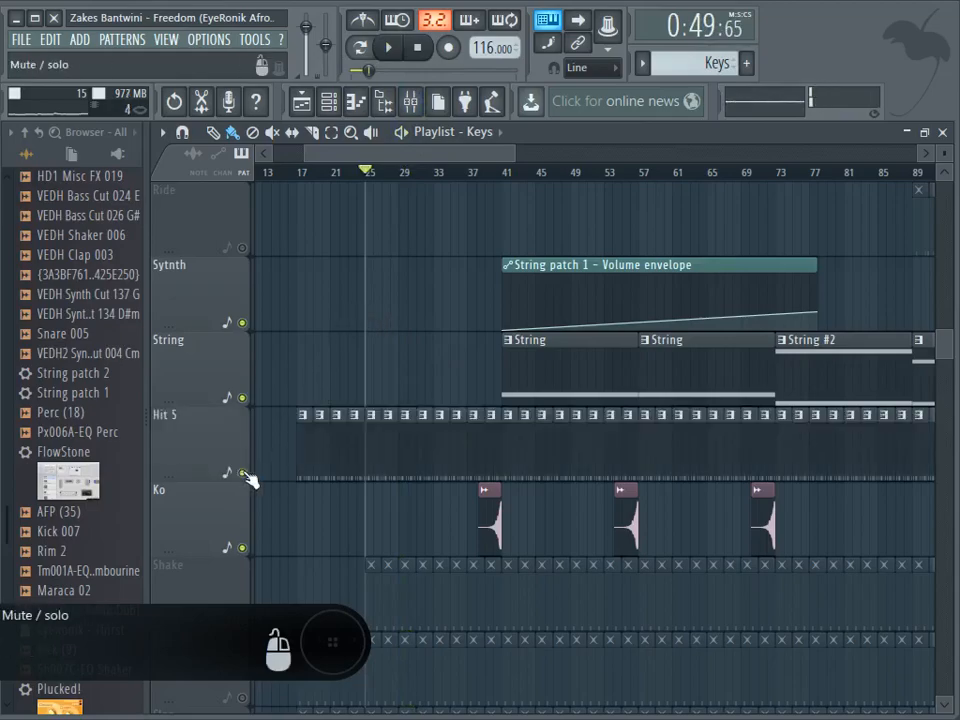
{"action": "double_click", "coordinate": [333, 468]}
{"action": "left_click", "coordinate": [362, 50]}
{"action": "left_click", "coordinate": [389, 49]}
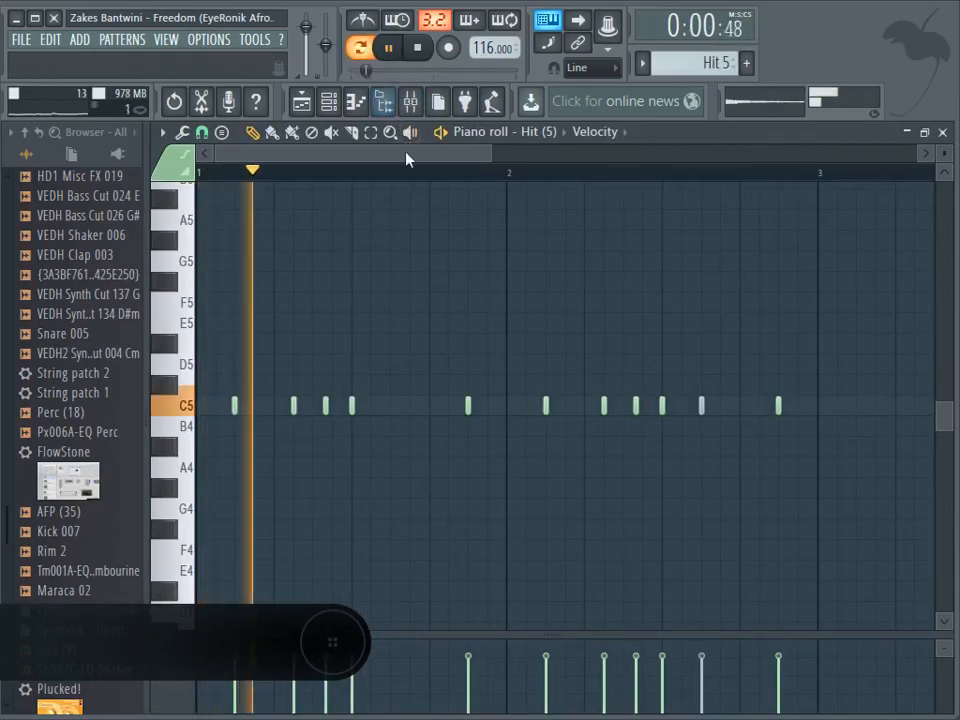
{"action": "key", "text": "space"}
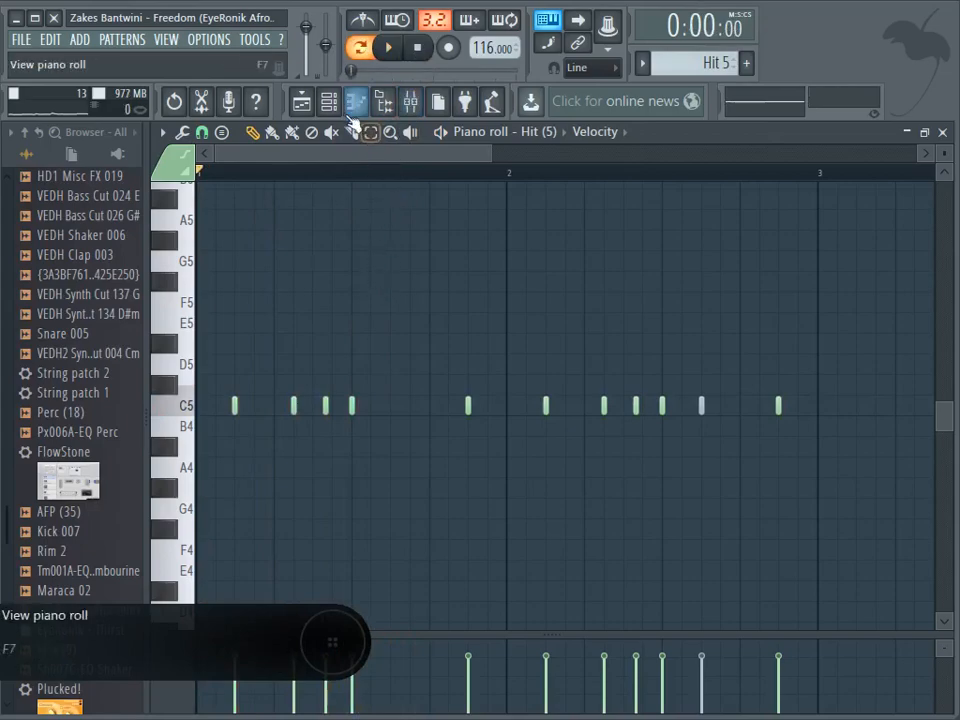
Step: Return to the playlist, unmute the Kick 18 and Clap tracks and start song playback from bar 17
{"action": "left_click", "coordinate": [301, 101]}
{"action": "scroll", "coordinate": [380, 577], "scroll_direction": "down", "scroll_amount": 2}
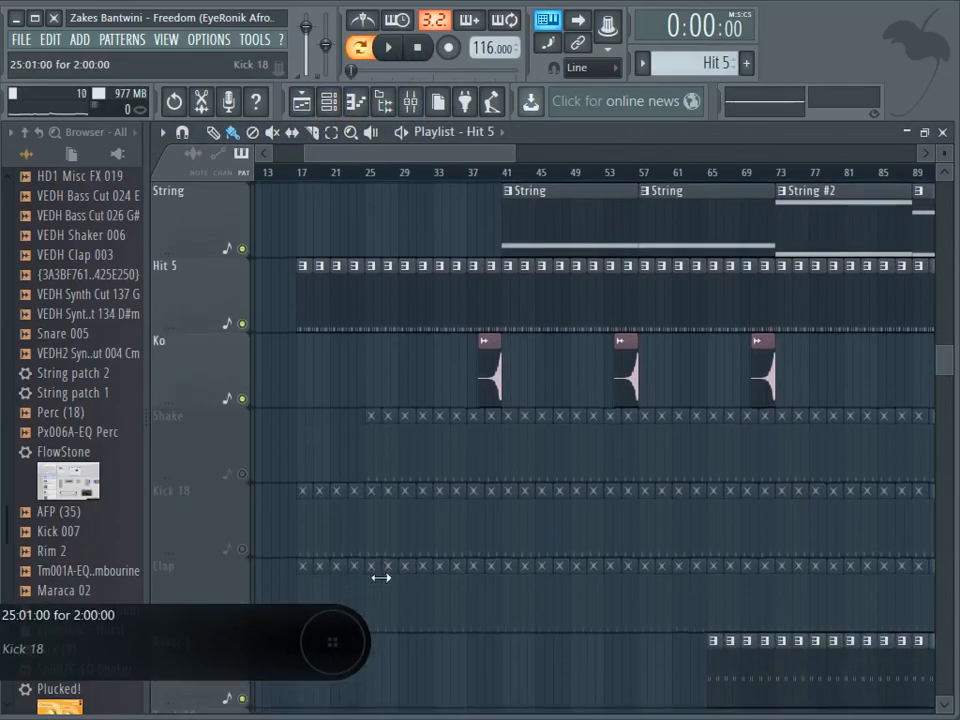
{"action": "scroll", "coordinate": [390, 605], "scroll_direction": "down", "scroll_amount": 3}
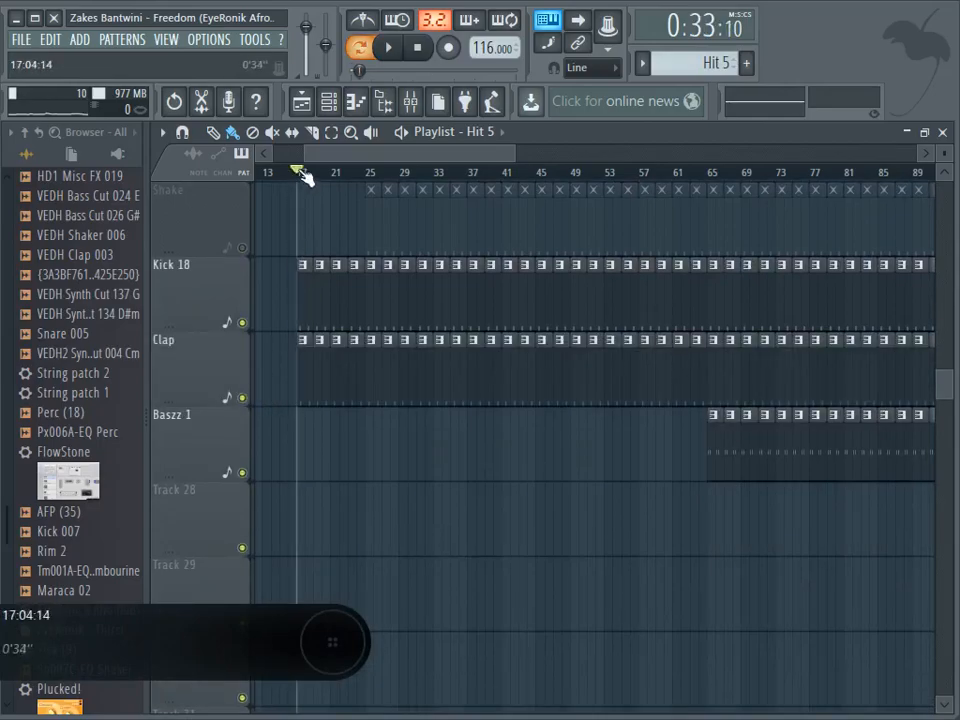
{"action": "left_click", "coordinate": [394, 49]}
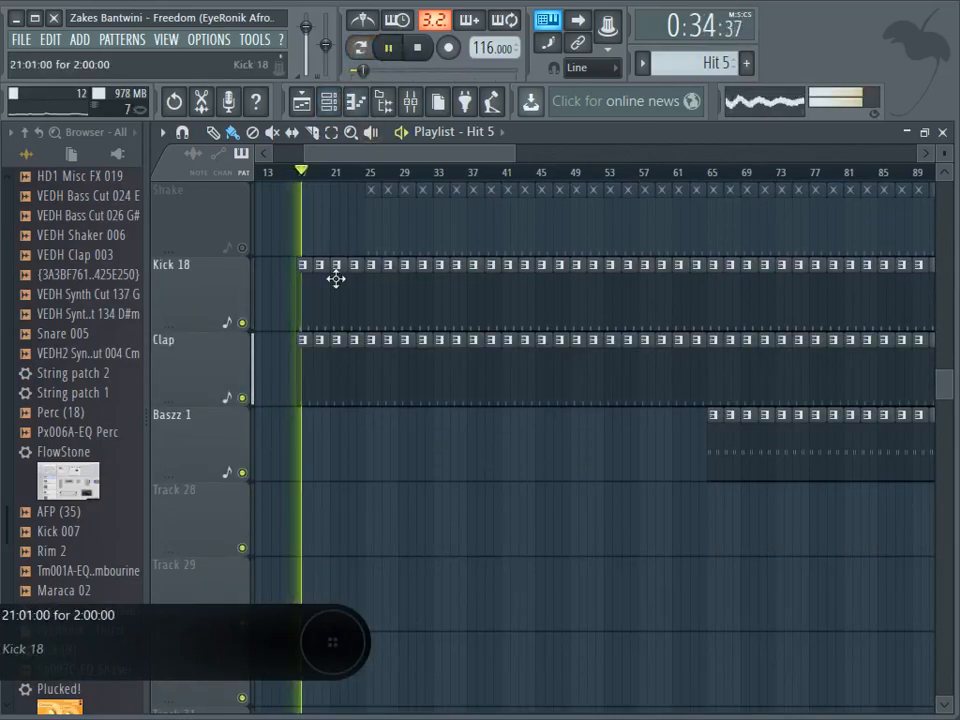
Step: Look over the tracks around Kick 18 and Clap during song playback and stop the playback
{"action": "scroll", "coordinate": [336, 278], "scroll_direction": "up", "scroll_amount": 3}
{"action": "scroll", "coordinate": [336, 278], "scroll_direction": "up", "scroll_amount": 2}
{"action": "scroll", "coordinate": [336, 278], "scroll_direction": "down", "scroll_amount": 3}
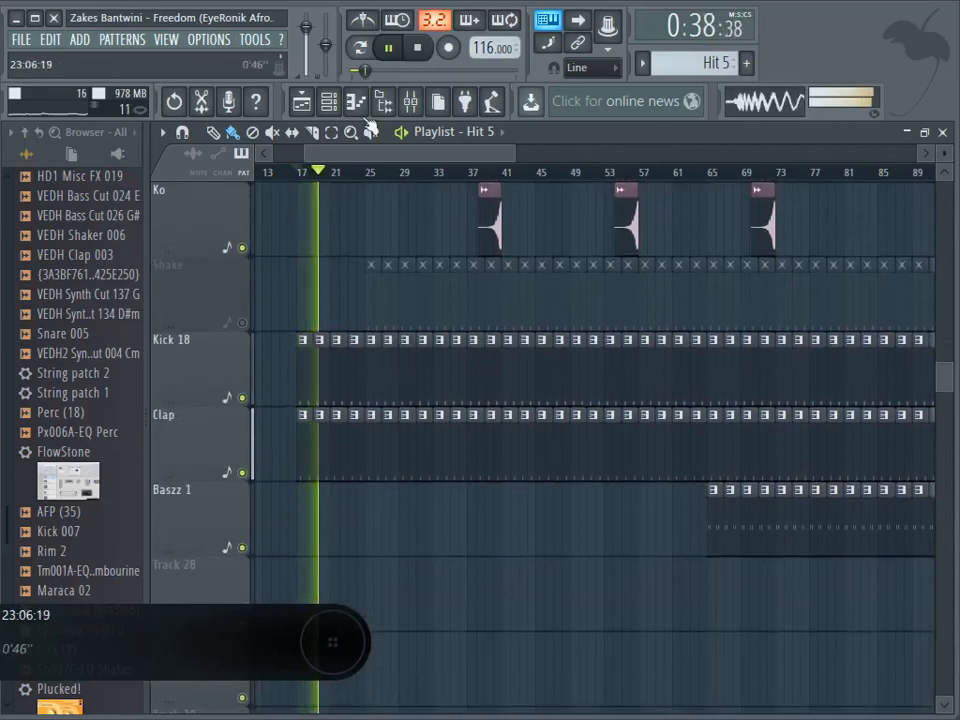
{"action": "left_click", "coordinate": [421, 57]}
Step: Open the Hit 5 pattern in the piano roll, play it briefly in pattern mode and stop
{"action": "scroll", "coordinate": [350, 450], "scroll_direction": "up", "scroll_amount": 3}
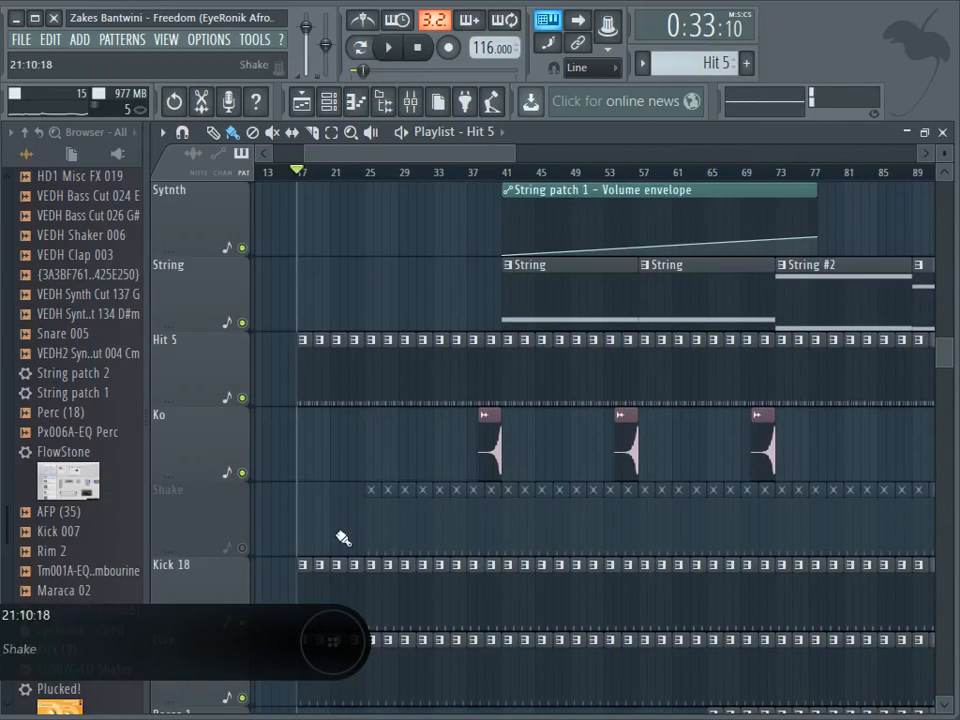
{"action": "scroll", "coordinate": [342, 520], "scroll_direction": "down", "scroll_amount": 2}
{"action": "double_click", "coordinate": [338, 236]}
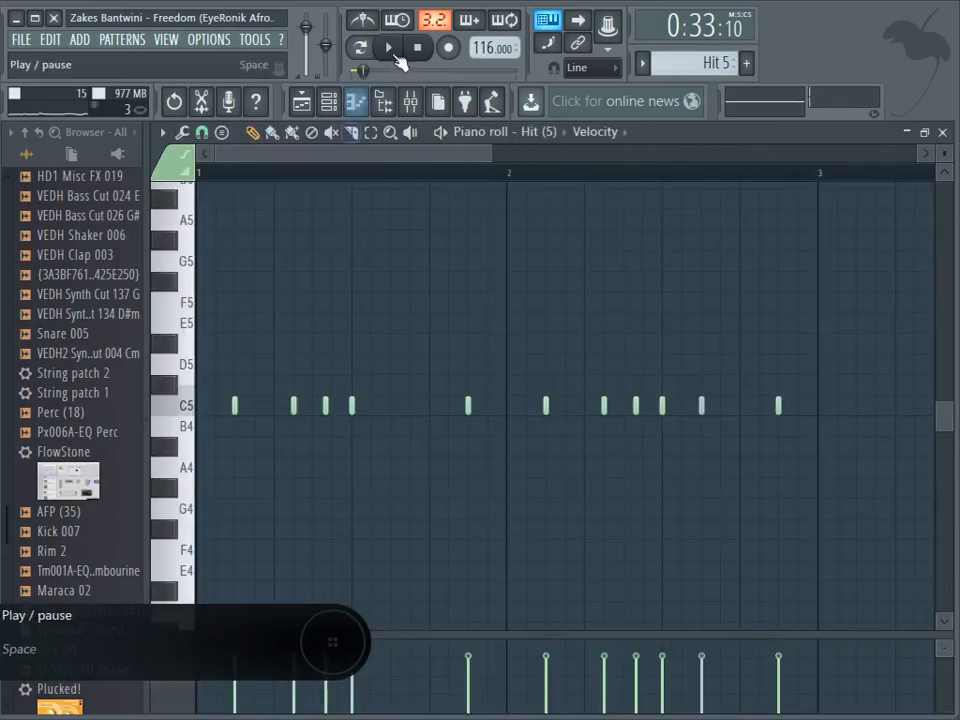
{"action": "left_click", "coordinate": [361, 47]}
{"action": "left_click", "coordinate": [390, 50]}
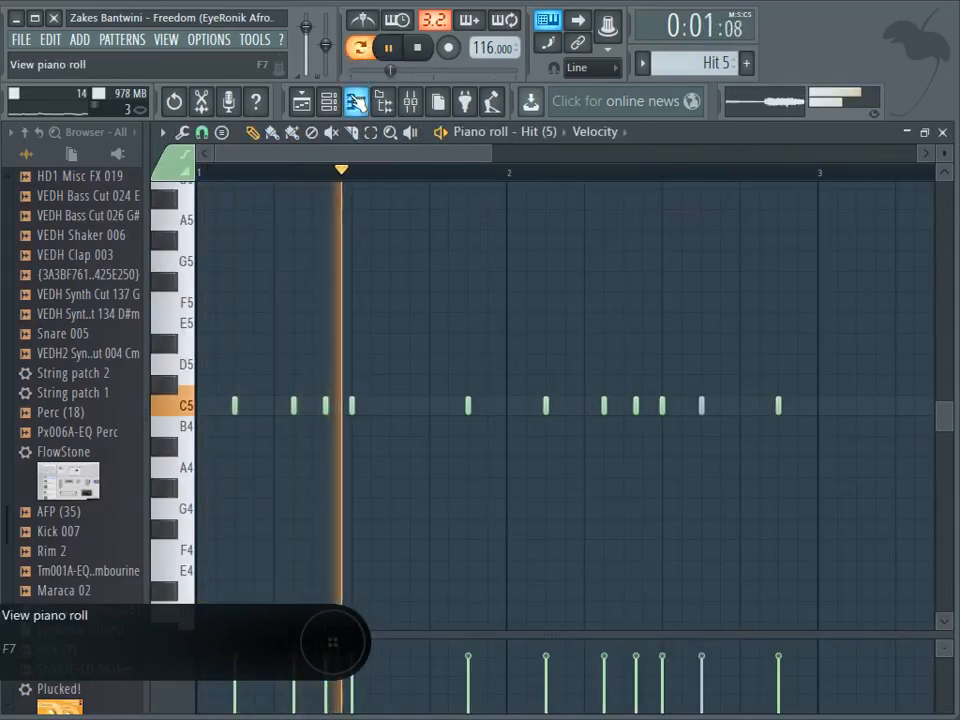
{"action": "left_click", "coordinate": [417, 47]}
Step: Check the channel rack, return to the playlist, and play the song from bar 17 before stopping it
{"action": "left_click", "coordinate": [329, 101]}
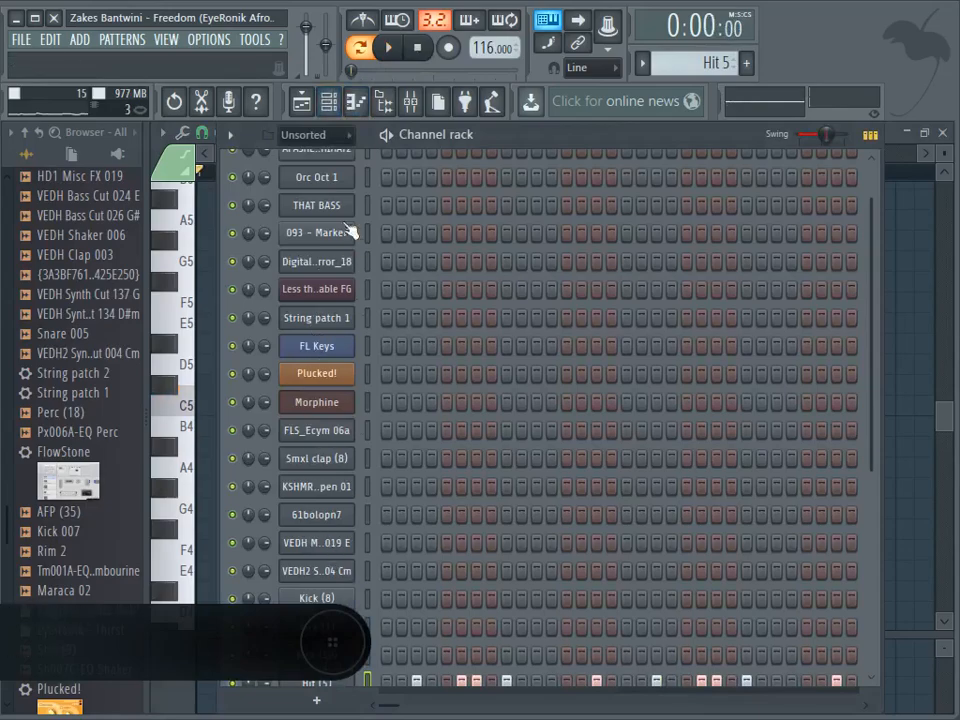
{"action": "left_click", "coordinate": [301, 101]}
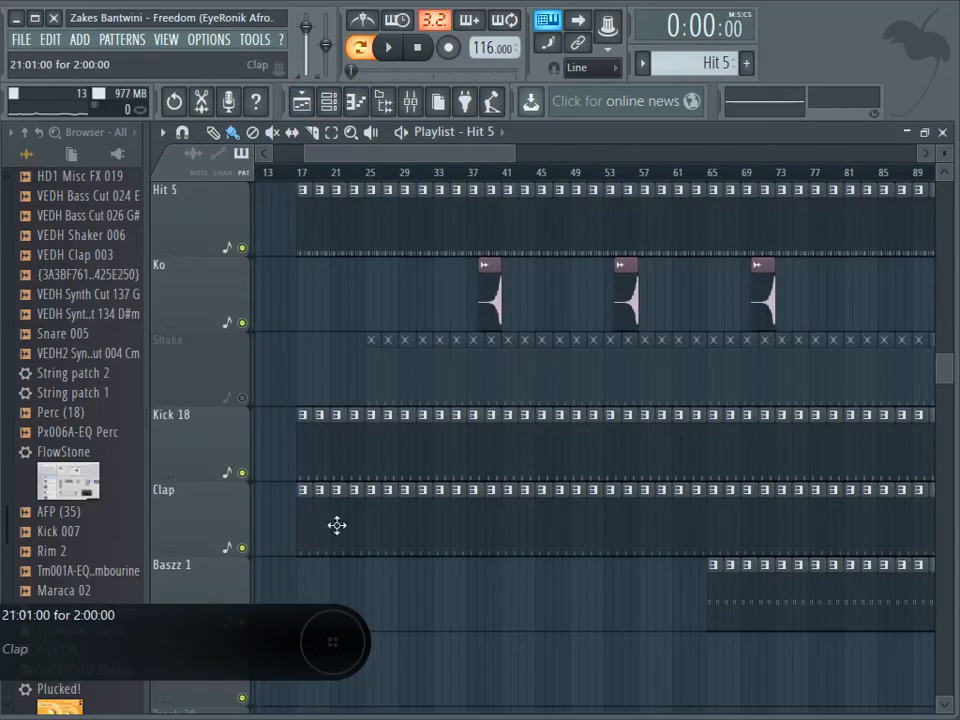
{"action": "left_click", "coordinate": [304, 175]}
{"action": "key", "text": "space"}
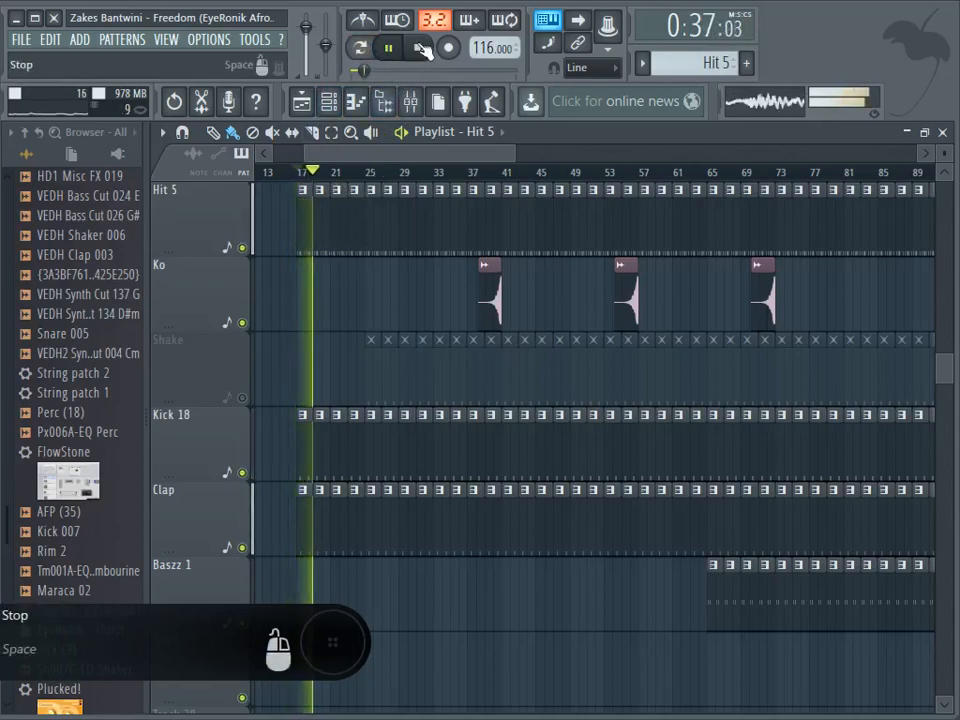
{"action": "key", "text": "space"}
Step: Start song playback from bar 25 and unmute the Shake track
{"action": "scroll", "coordinate": [381, 356], "scroll_direction": "up", "scroll_amount": 4}
{"action": "scroll", "coordinate": [388, 296], "scroll_direction": "down", "scroll_amount": 2}
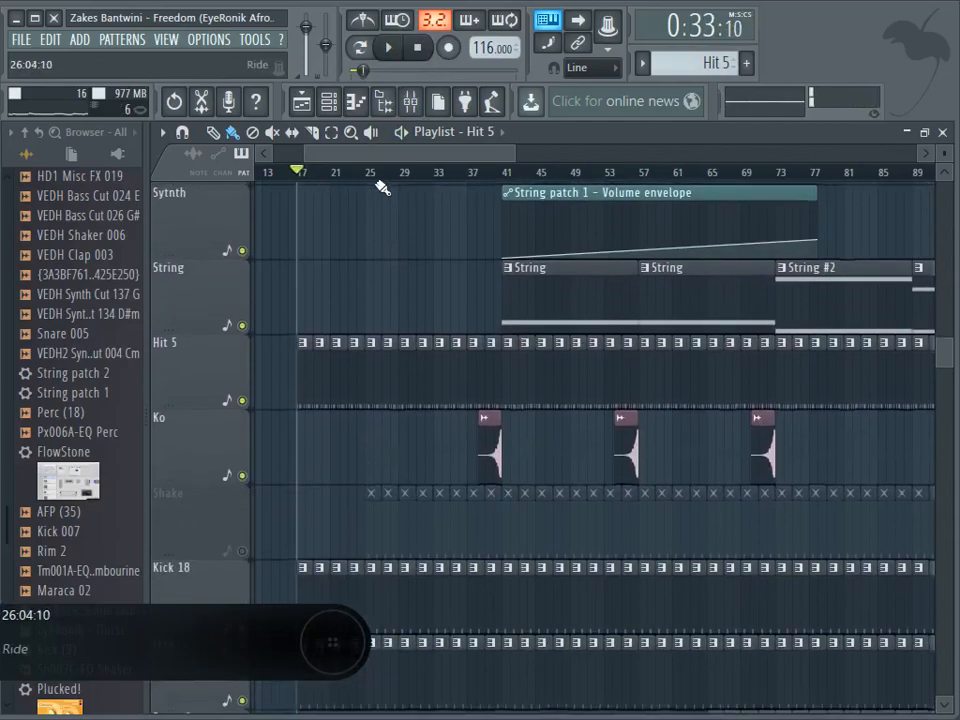
{"action": "left_click", "coordinate": [373, 175]}
{"action": "key", "text": "space"}
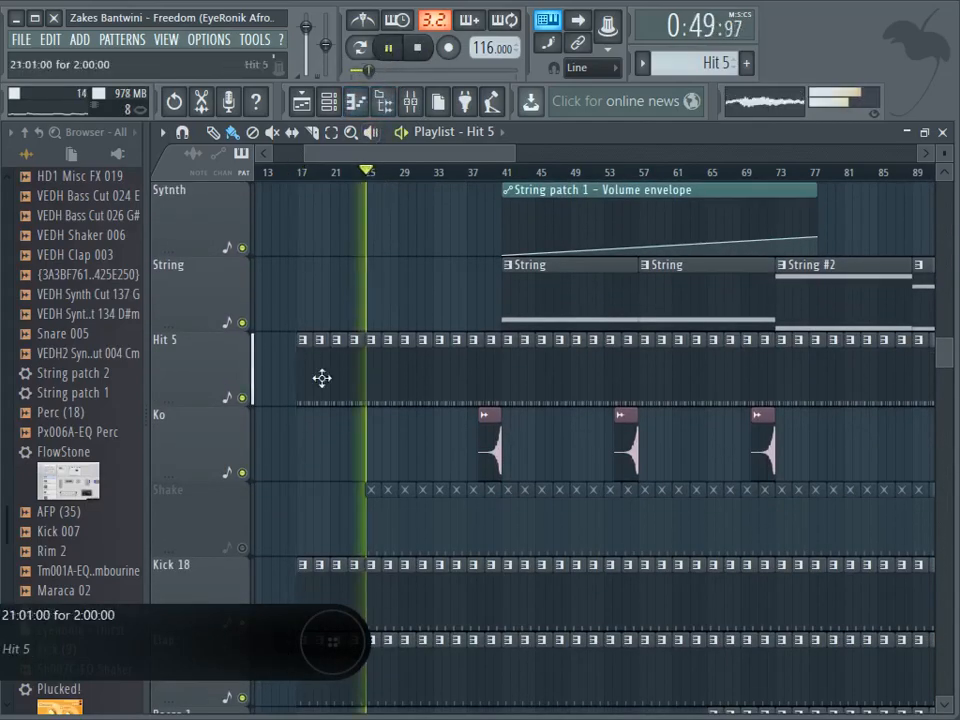
{"action": "left_click", "coordinate": [243, 549]}
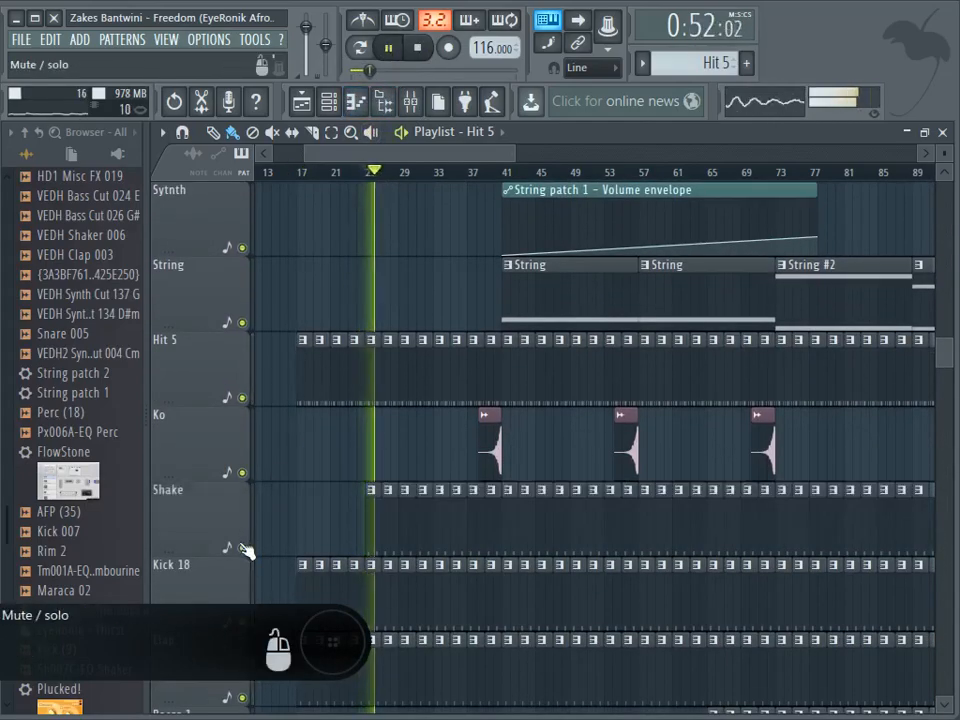
Step: View the Shake pattern's notes in the piano roll, stop playback and return to the playlist
{"action": "double_click", "coordinate": [401, 546]}
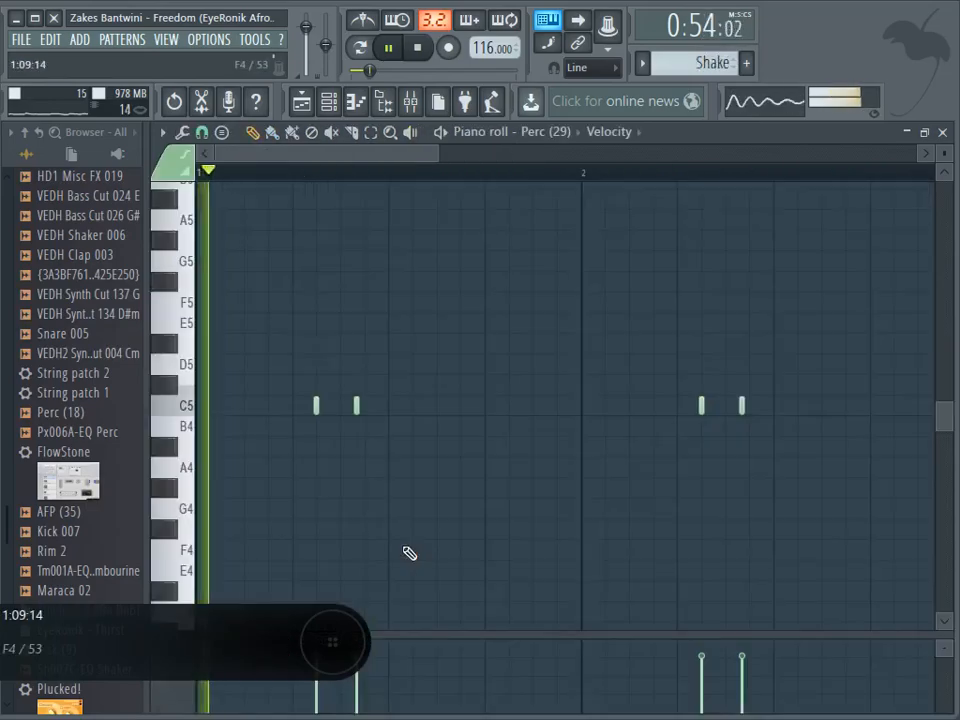
{"action": "left_click", "coordinate": [417, 47]}
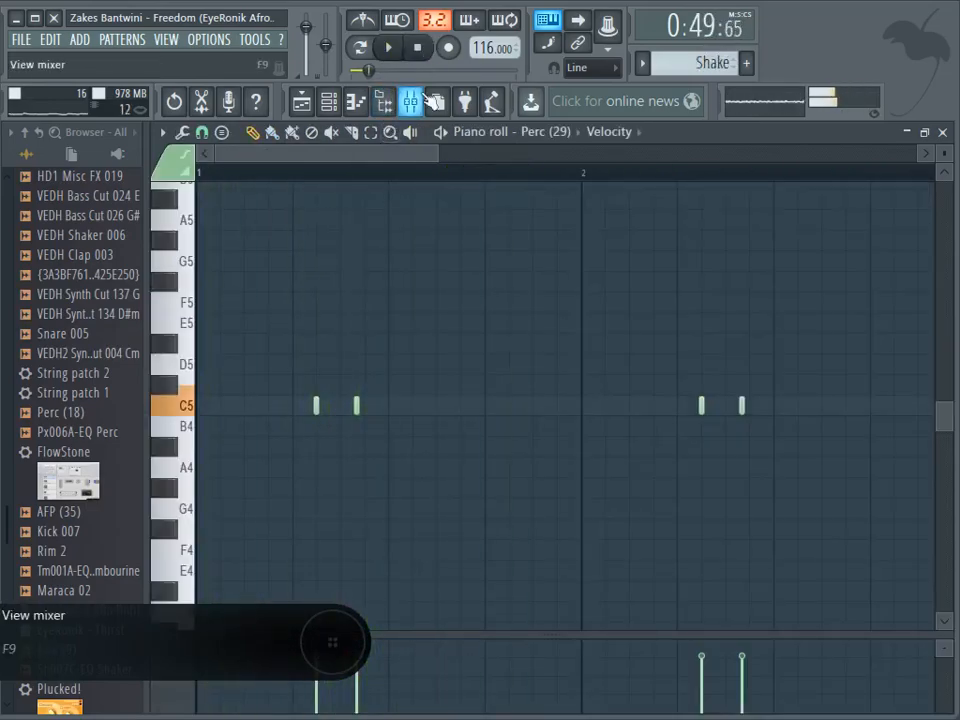
{"action": "left_click", "coordinate": [302, 101]}
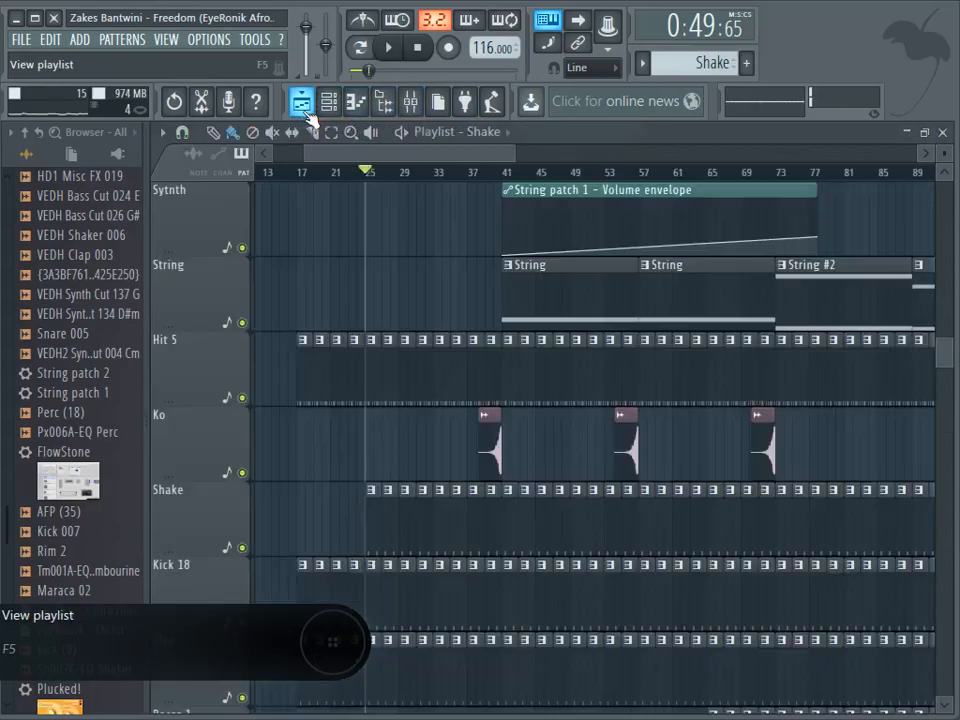
Step: Play the song briefly from bar 41, view the first String pattern's notes in the piano roll and return to the playlist
{"action": "scroll", "coordinate": [473, 158], "scroll_direction": "right", "scroll_amount": 3}
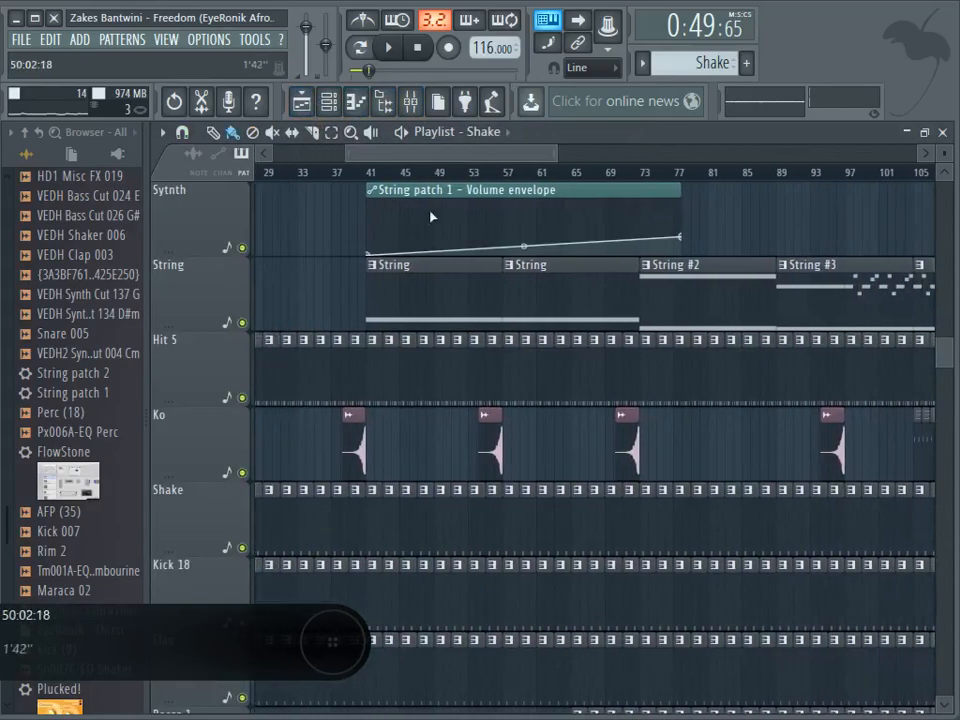
{"action": "scroll", "coordinate": [372, 328], "scroll_direction": "up", "scroll_amount": 8}
{"action": "scroll", "coordinate": [372, 328], "scroll_direction": "up", "scroll_amount": 1}
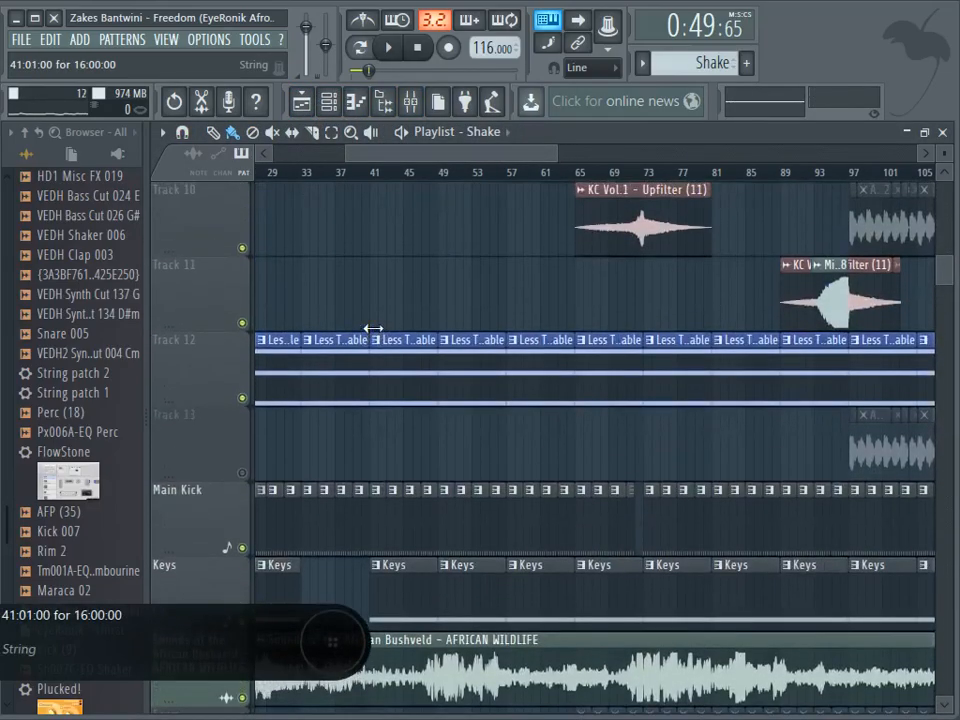
{"action": "scroll", "coordinate": [372, 328], "scroll_direction": "down", "scroll_amount": 10}
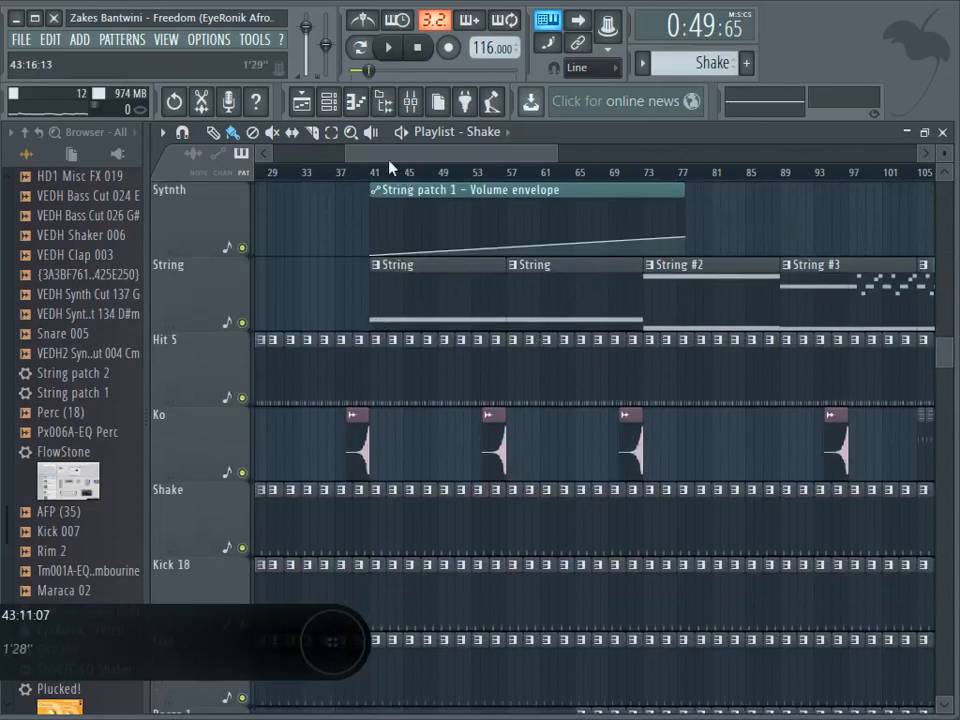
{"action": "left_click", "coordinate": [377, 178]}
{"action": "key", "text": "space"}
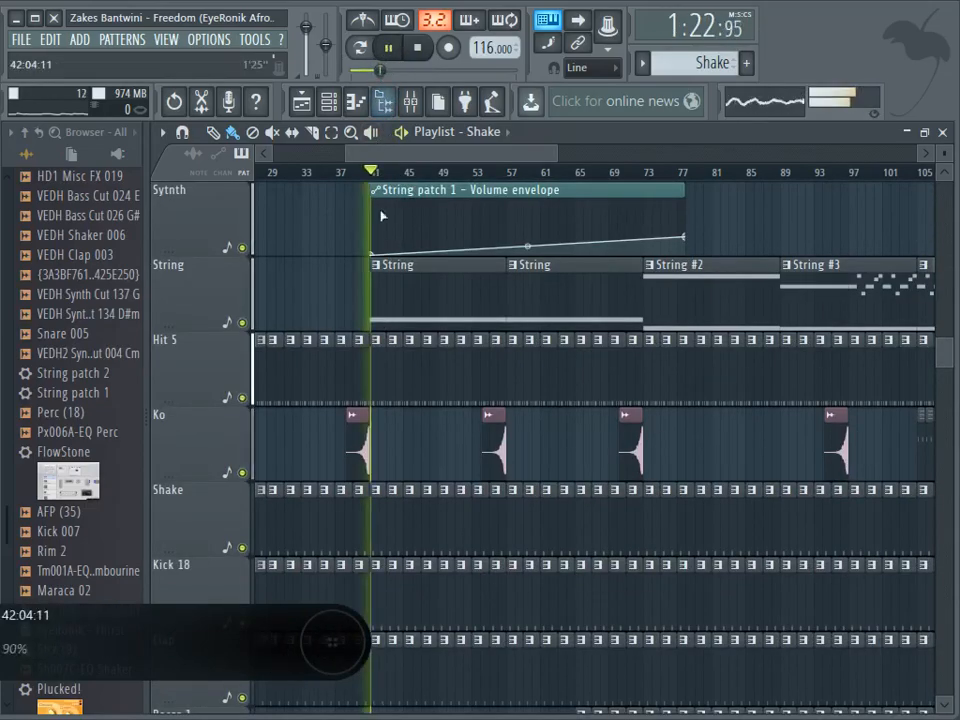
{"action": "left_click", "coordinate": [417, 47]}
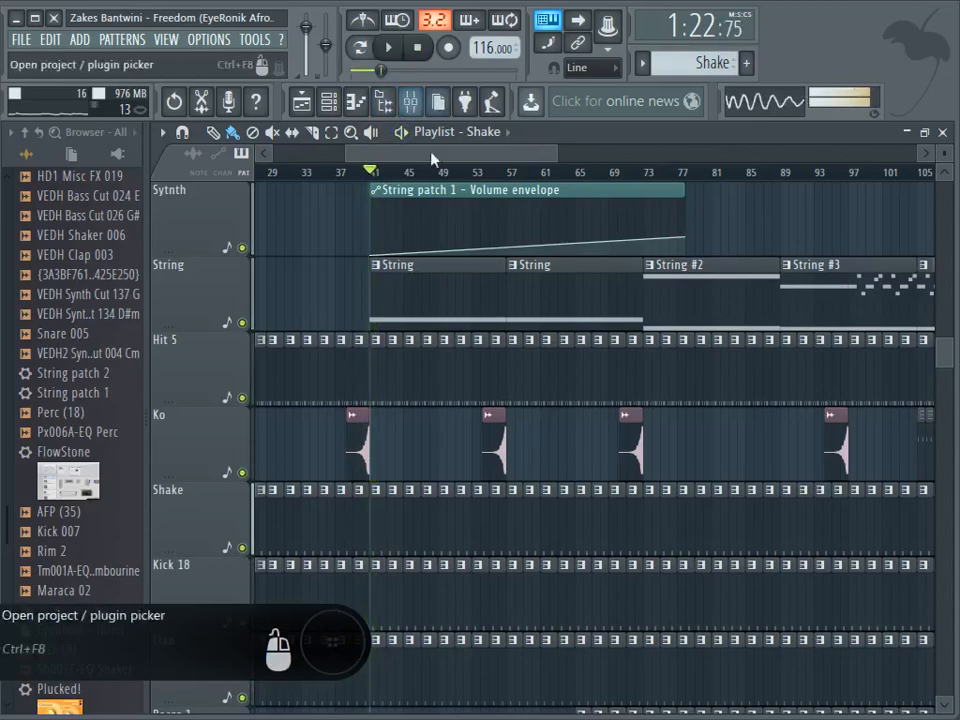
{"action": "double_click", "coordinate": [423, 303]}
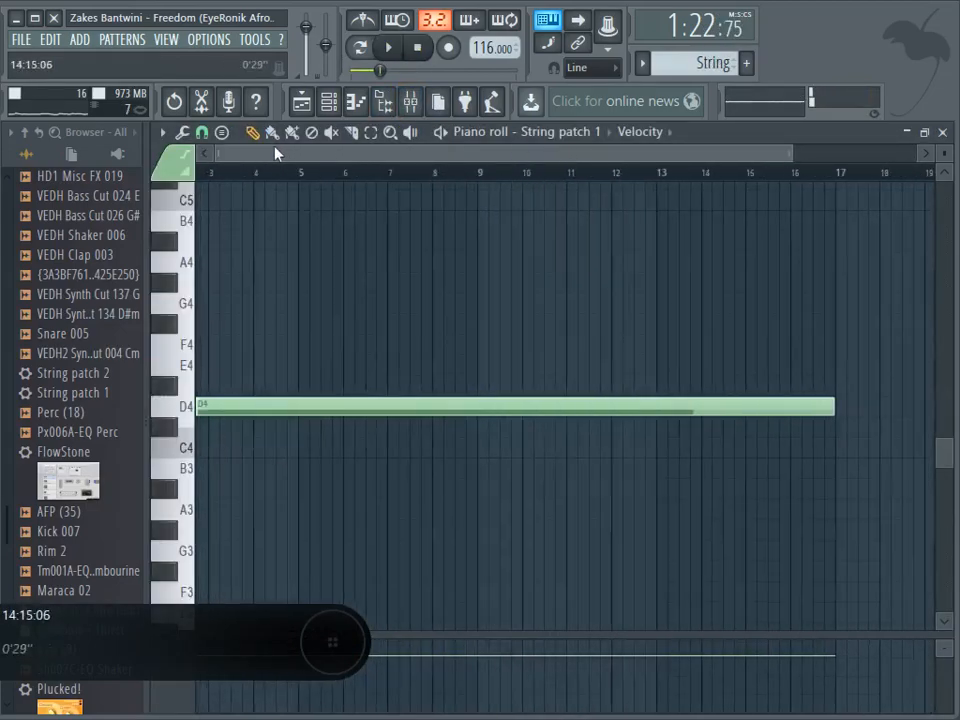
{"action": "left_click", "coordinate": [305, 101]}
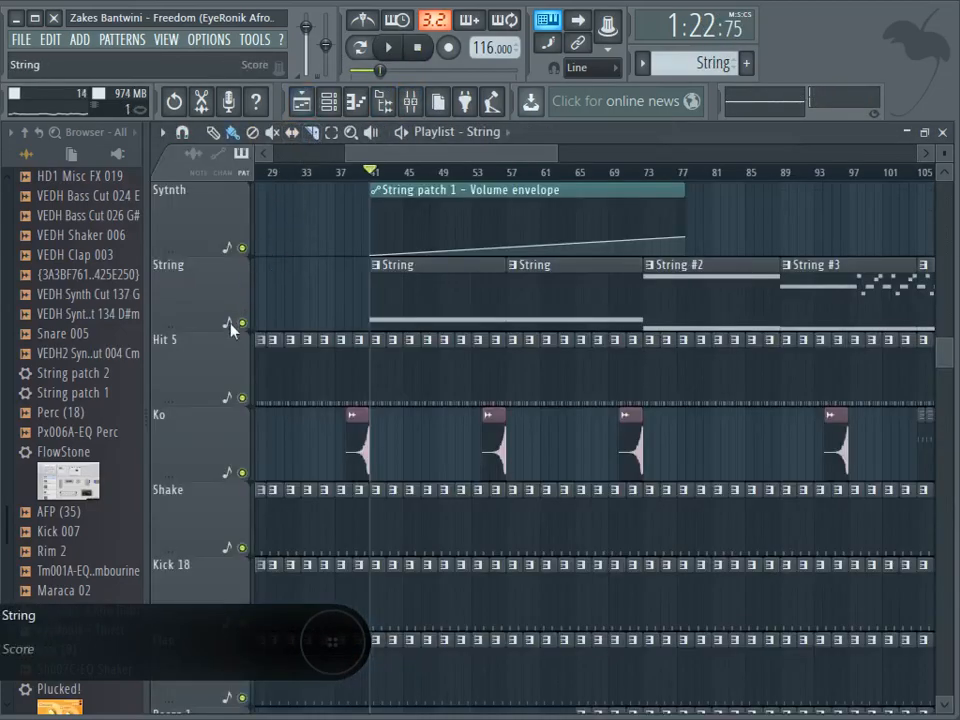
Step: Solo the String track, unmute the Sytnth track with its volume envelope and start song playback from bar 41
{"action": "right_click", "coordinate": [240, 323]}
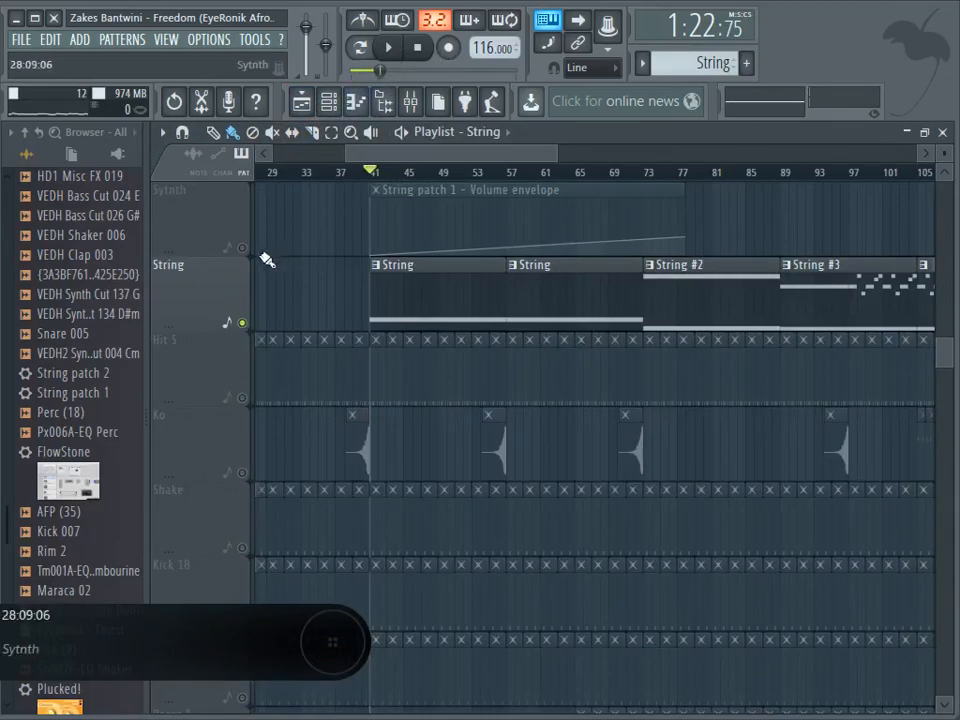
{"action": "left_click", "coordinate": [242, 248]}
{"action": "left_click", "coordinate": [388, 50]}
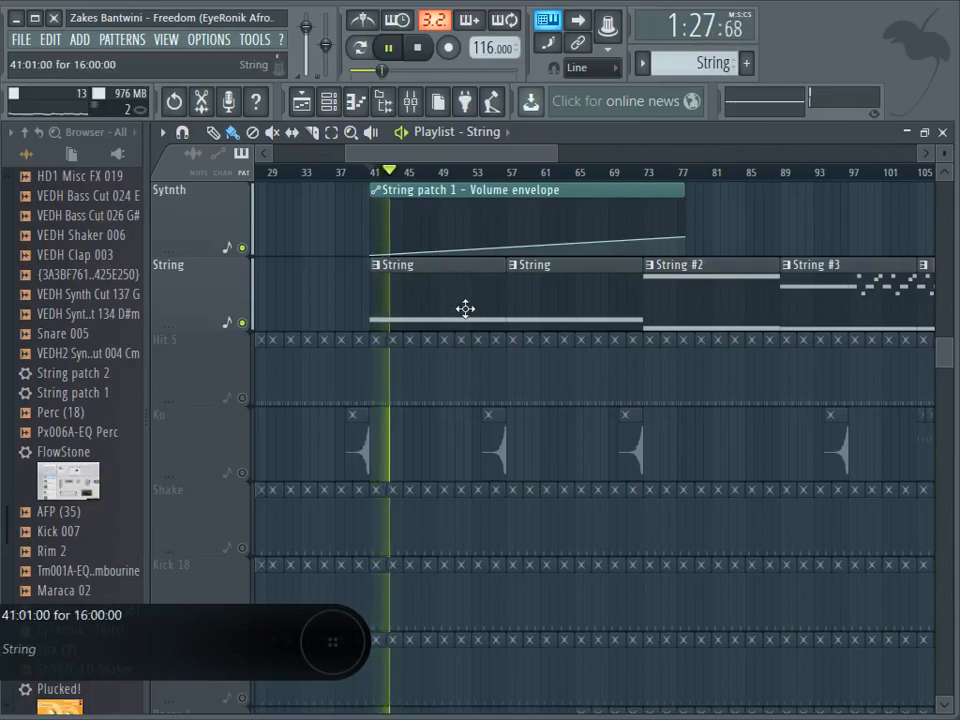
Step: Open the String #2 pattern in the piano roll, play it in pattern mode and return to the playlist
{"action": "double_click", "coordinate": [596, 296]}
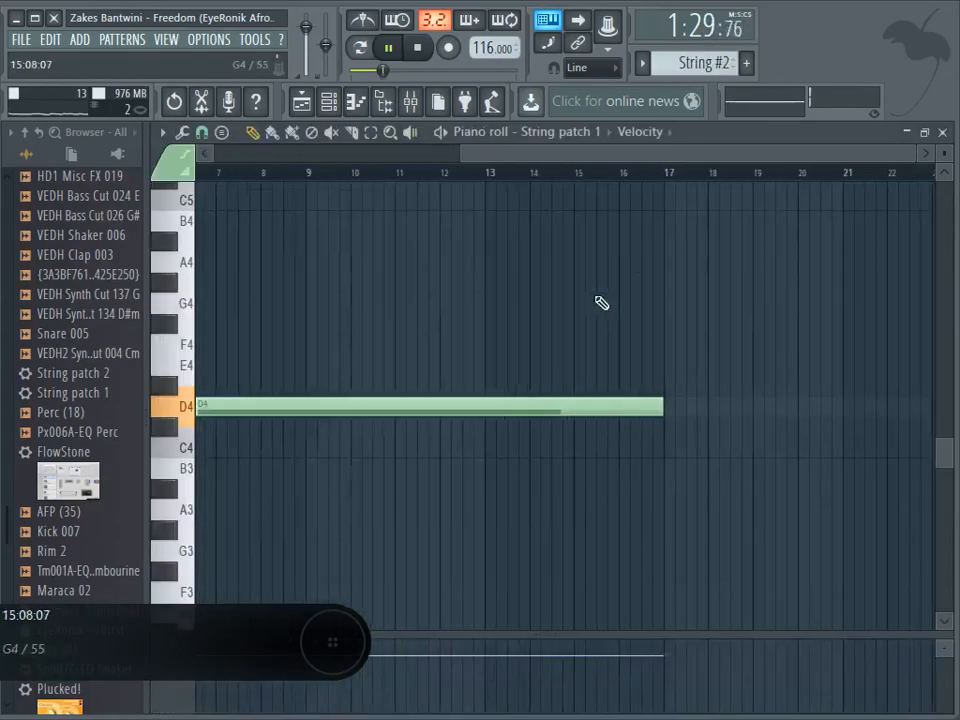
{"action": "left_click", "coordinate": [361, 50]}
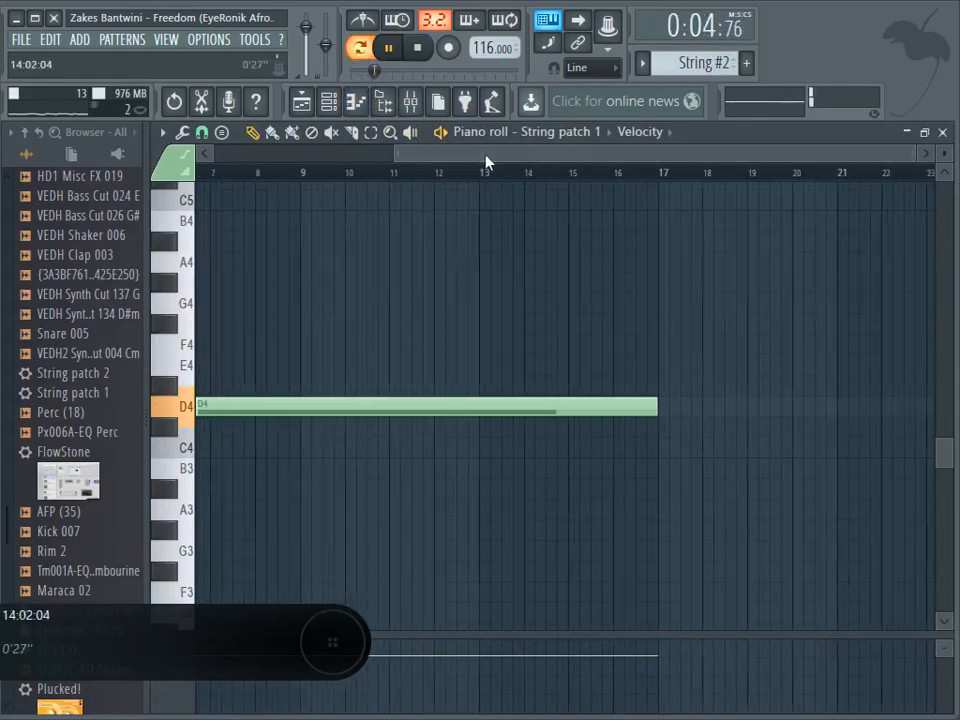
{"action": "left_click", "coordinate": [301, 101]}
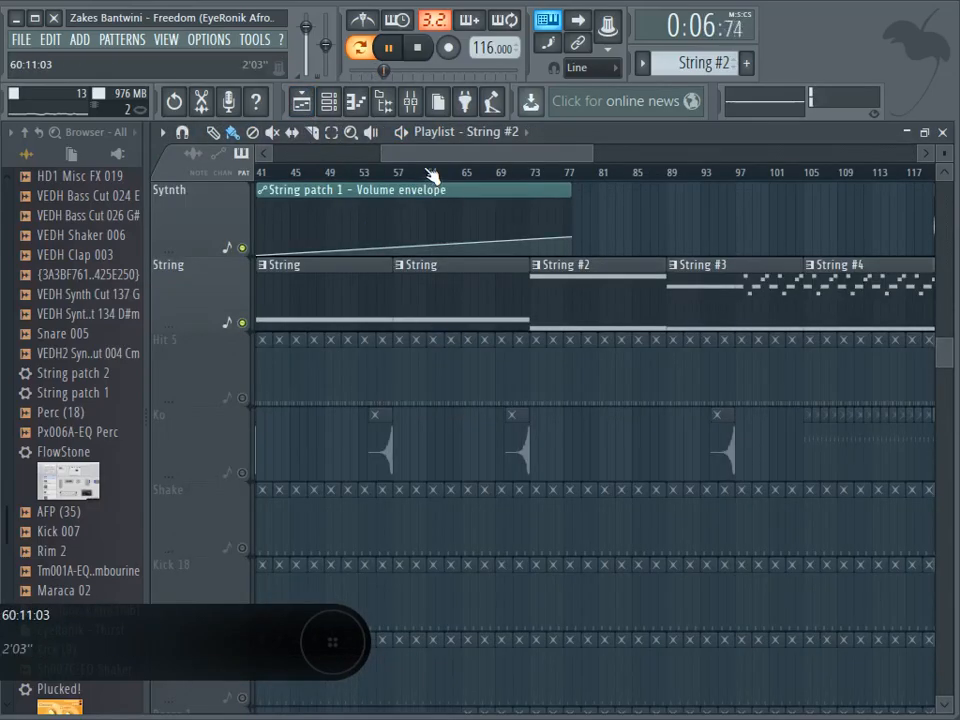
Step: Open the String #3 pattern in the piano roll, play it from bar 9, and clear the time selection made over bars 9 to 16
{"action": "scroll", "coordinate": [439, 176], "scroll_direction": "down", "scroll_amount": 3}
{"action": "double_click", "coordinate": [603, 307]}
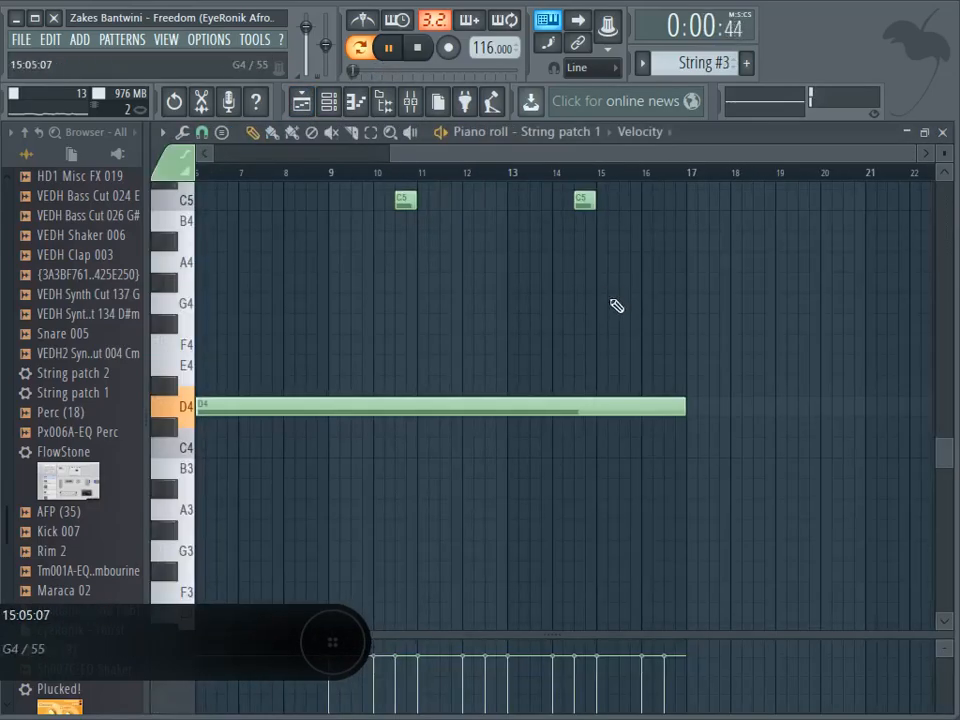
{"action": "scroll", "coordinate": [456, 182], "scroll_direction": "left", "scroll_amount": 3}
{"action": "scroll", "coordinate": [465, 317], "scroll_direction": "up", "scroll_amount": 4}
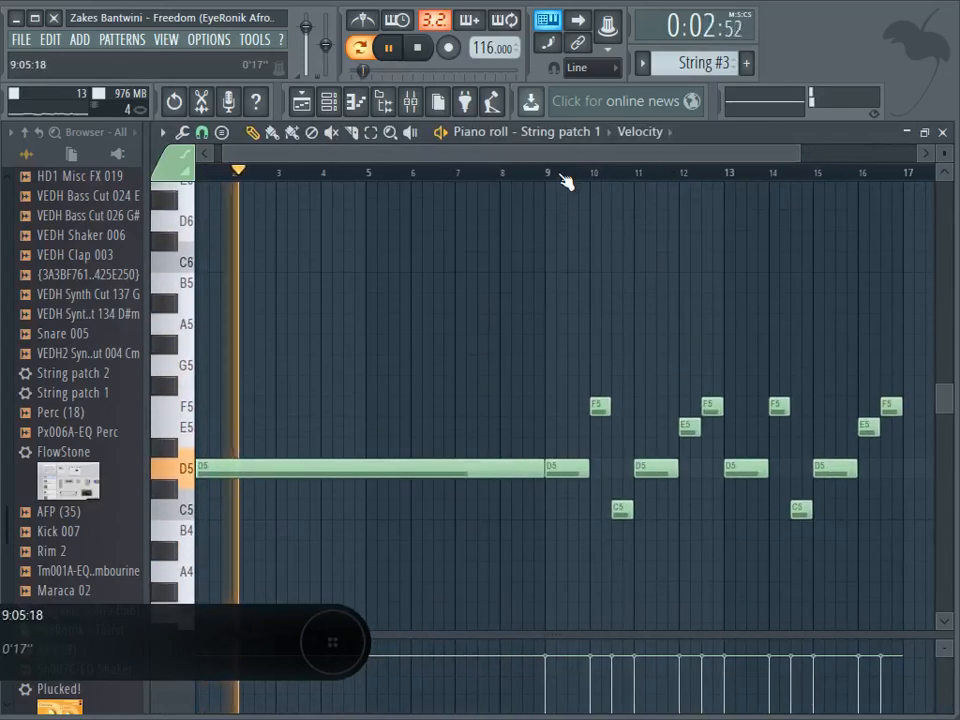
{"action": "left_click", "coordinate": [553, 173]}
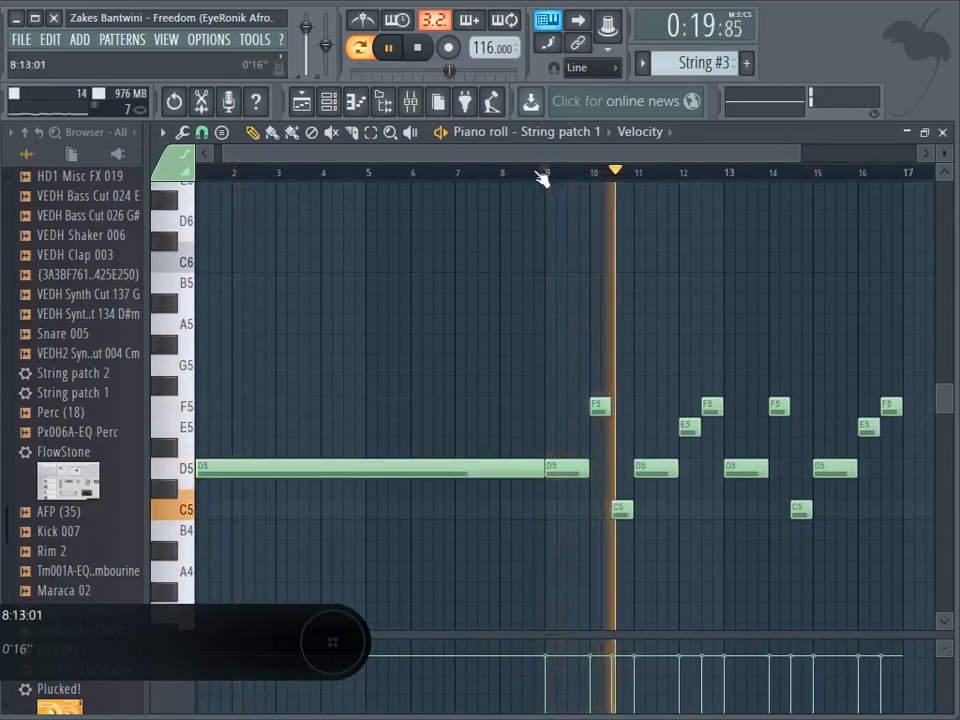
{"action": "left_click", "coordinate": [419, 50]}
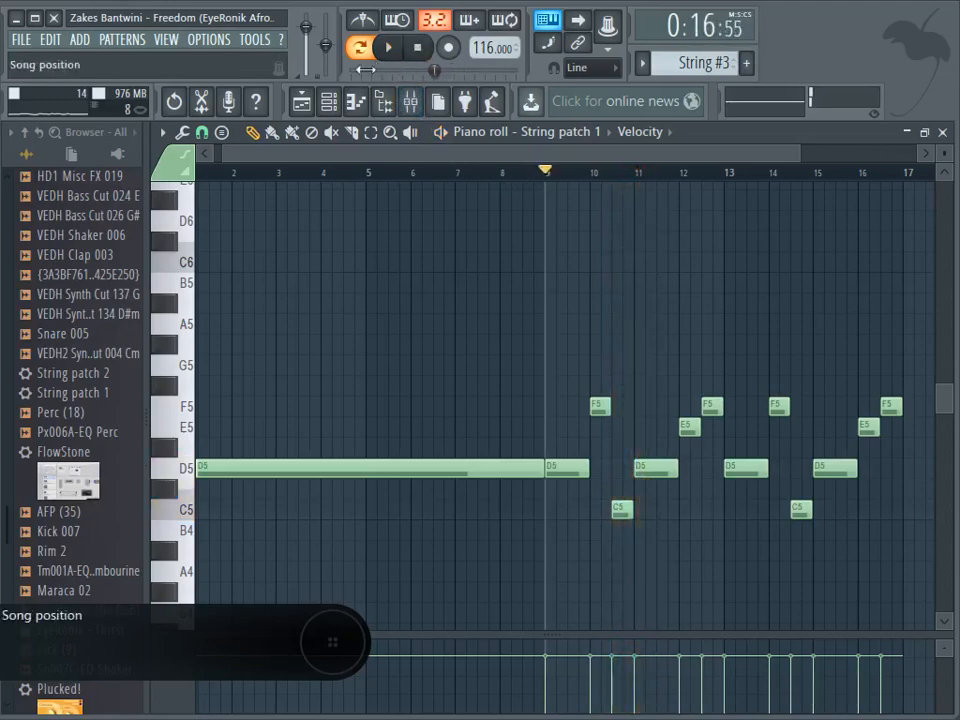
{"action": "left_click_drag", "start_coordinate": [551, 183], "coordinate": [903, 178]}
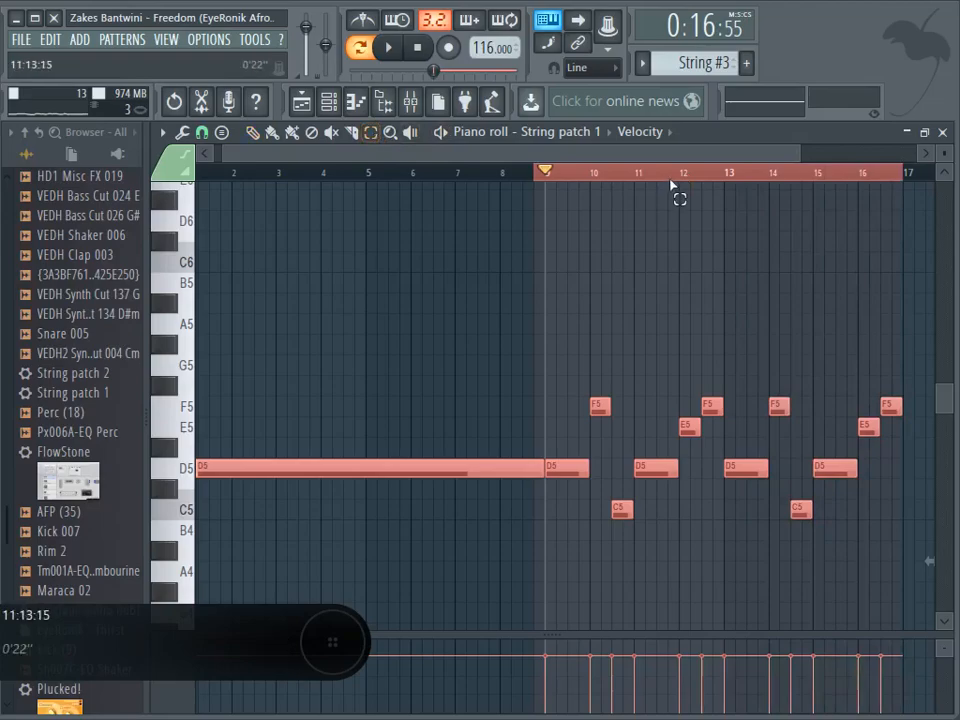
{"action": "left_click", "coordinate": [670, 180], "text": "ctrl"}
Step: Return to the playlist, switch to song mode and start playback from bar 49
{"action": "left_click", "coordinate": [306, 104]}
{"action": "scroll", "coordinate": [494, 378], "scroll_direction": "up", "scroll_amount": 3}
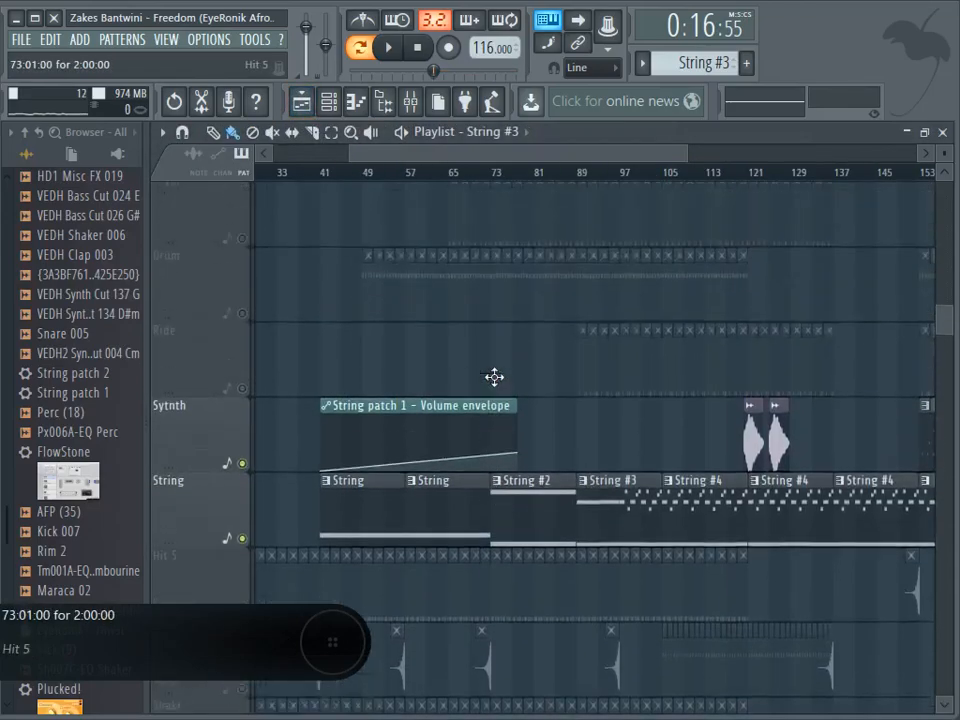
{"action": "scroll", "coordinate": [494, 378], "scroll_direction": "up", "scroll_amount": 2}
{"action": "left_click", "coordinate": [365, 173]}
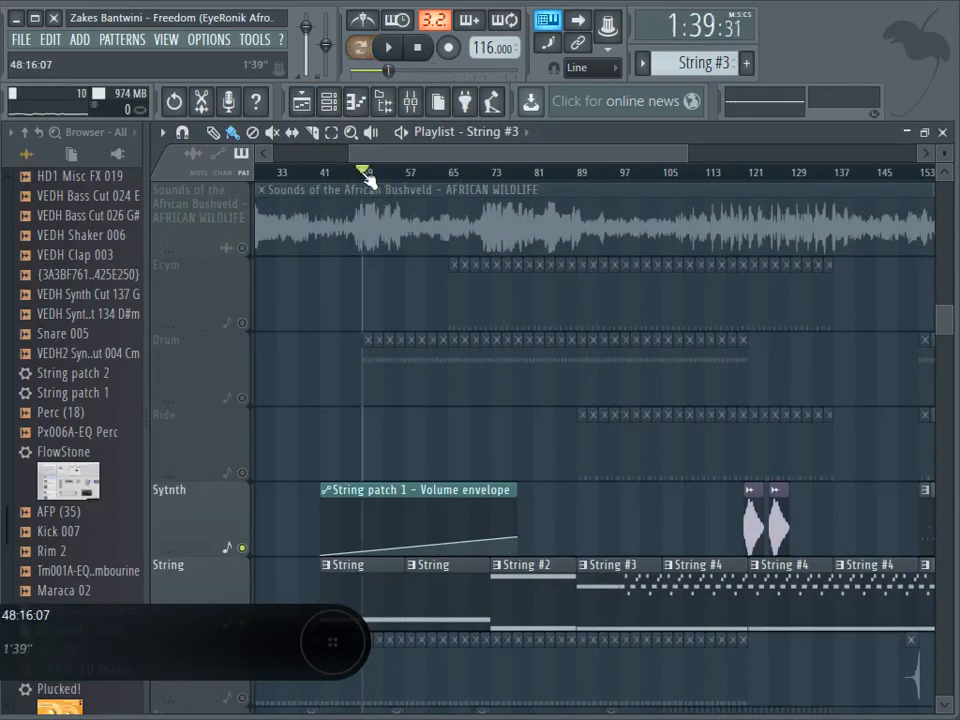
{"action": "left_click", "coordinate": [390, 52]}
Step: Mute the Sytnth track, release the String track's solo so the other tracks sound again, and stop playback
{"action": "left_click", "coordinate": [242, 548]}
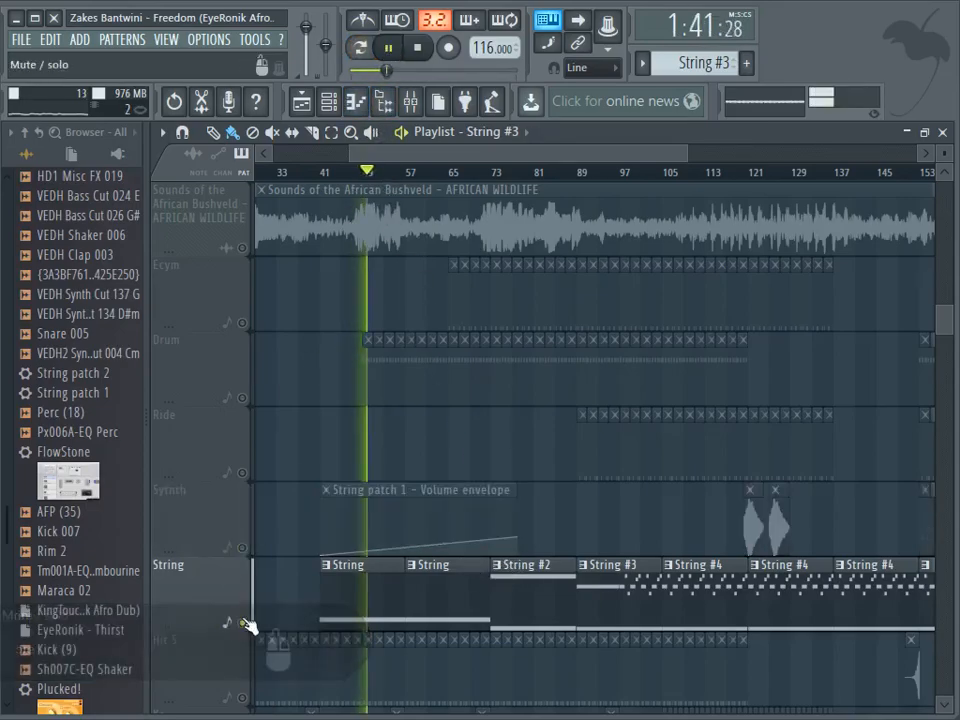
{"action": "scroll", "coordinate": [245, 620], "scroll_direction": "up", "scroll_amount": 5}
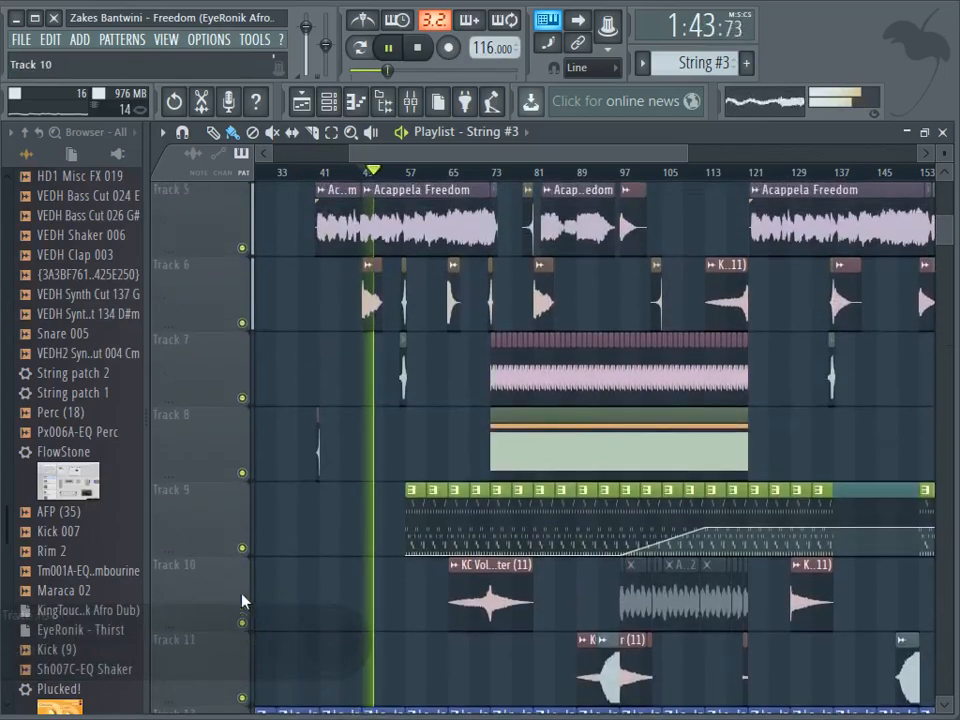
{"action": "left_click", "coordinate": [421, 50]}
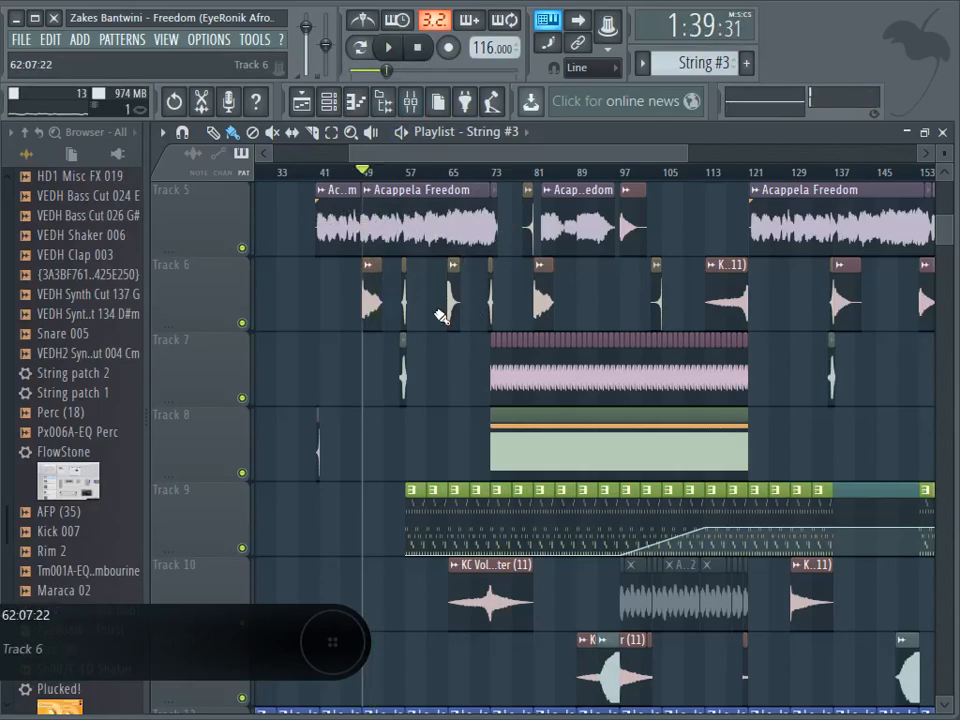
Step: Open the channel settings of the Acappella Freedom _2 clip on Track 2 and show its mixer insert with the effects chain
{"action": "scroll", "coordinate": [432, 318], "scroll_direction": "down", "scroll_amount": 12}
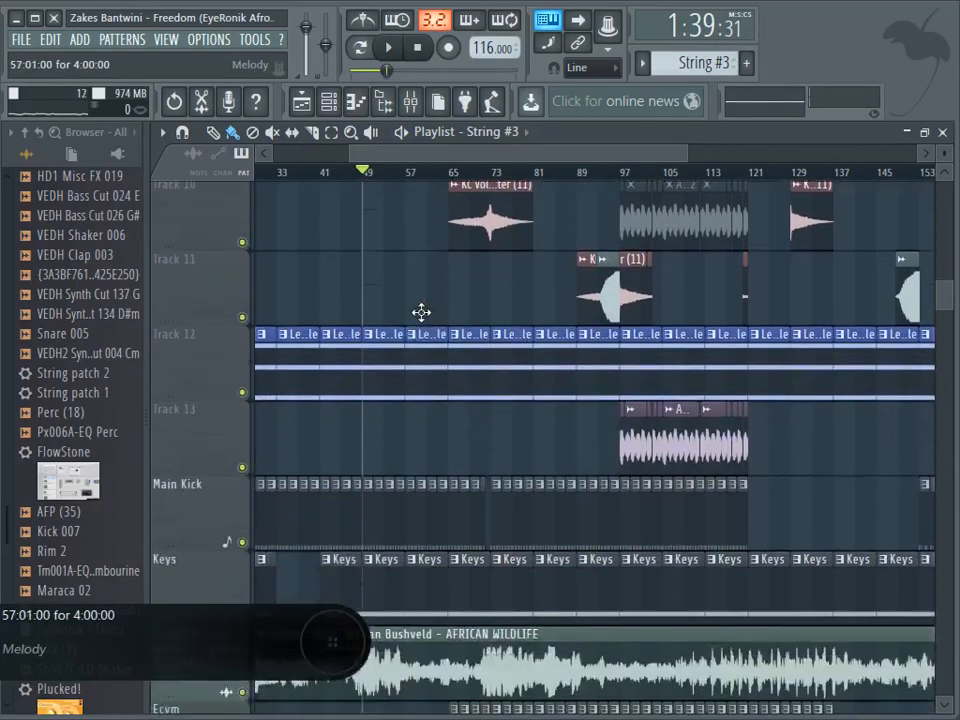
{"action": "scroll", "coordinate": [421, 312], "scroll_direction": "down", "scroll_amount": 10}
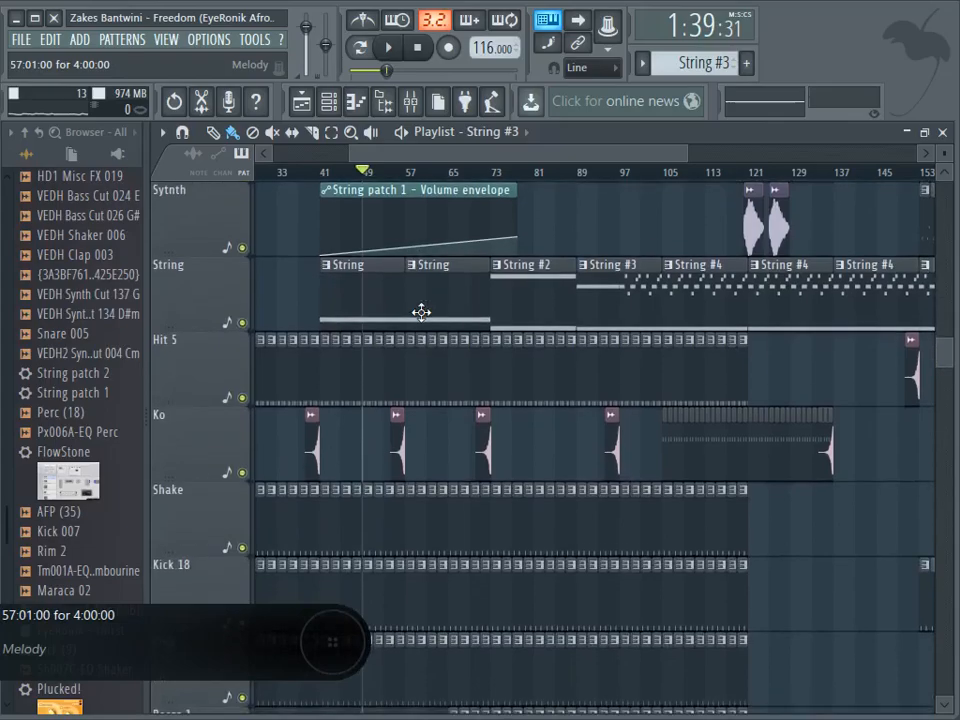
{"action": "scroll", "coordinate": [421, 312], "scroll_direction": "up", "scroll_amount": 20}
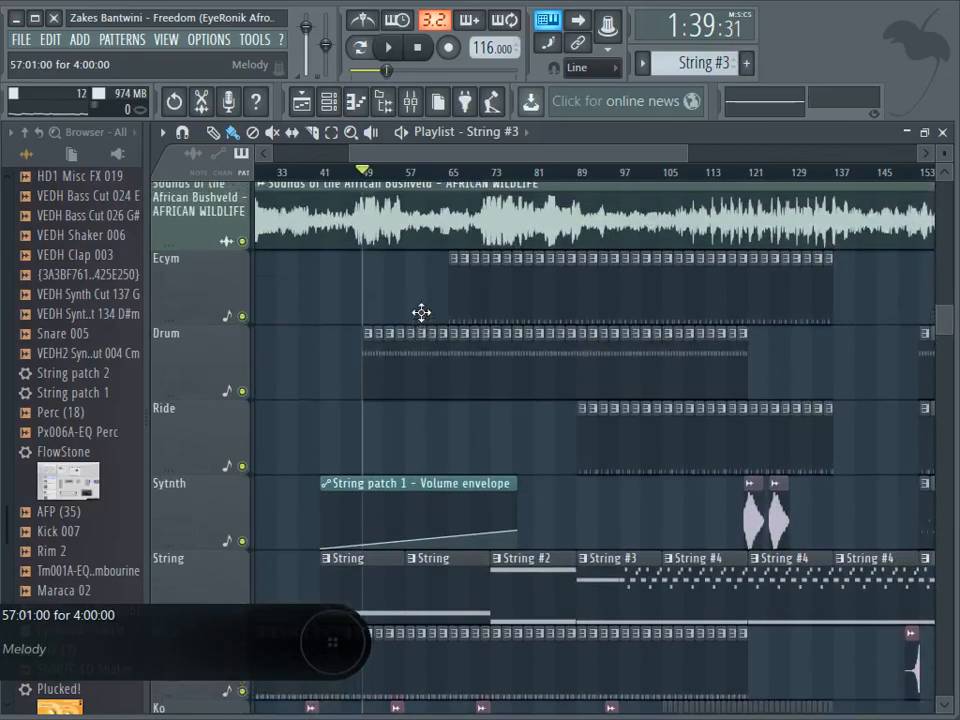
{"action": "scroll", "coordinate": [420, 313], "scroll_direction": "up", "scroll_amount": 6}
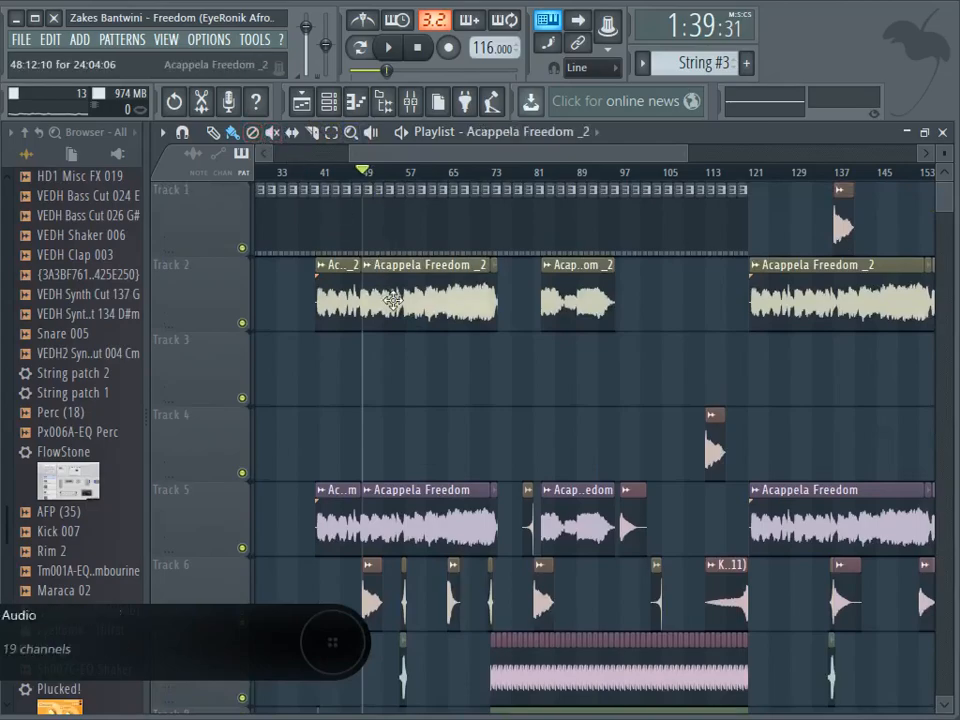
{"action": "double_click", "coordinate": [392, 301]}
{"action": "left_click", "coordinate": [410, 110]}
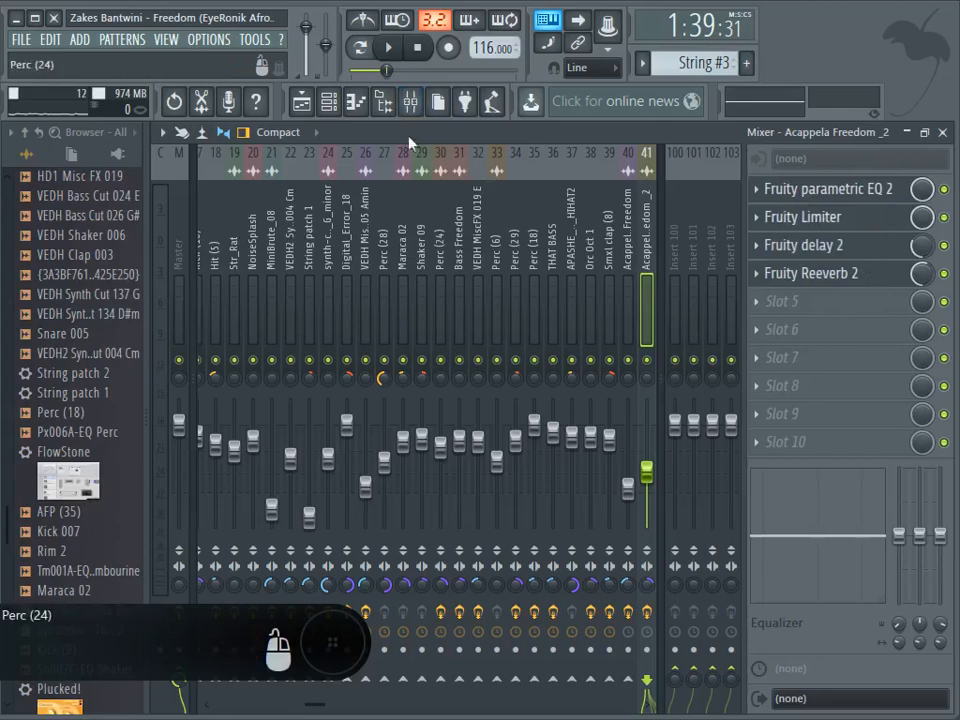
Step: Open the channel settings of the Acappella Freedom clip on Track 5, show its mixer insert's effects and return to the playlist
{"action": "left_click", "coordinate": [304, 104]}
{"action": "double_click", "coordinate": [403, 540]}
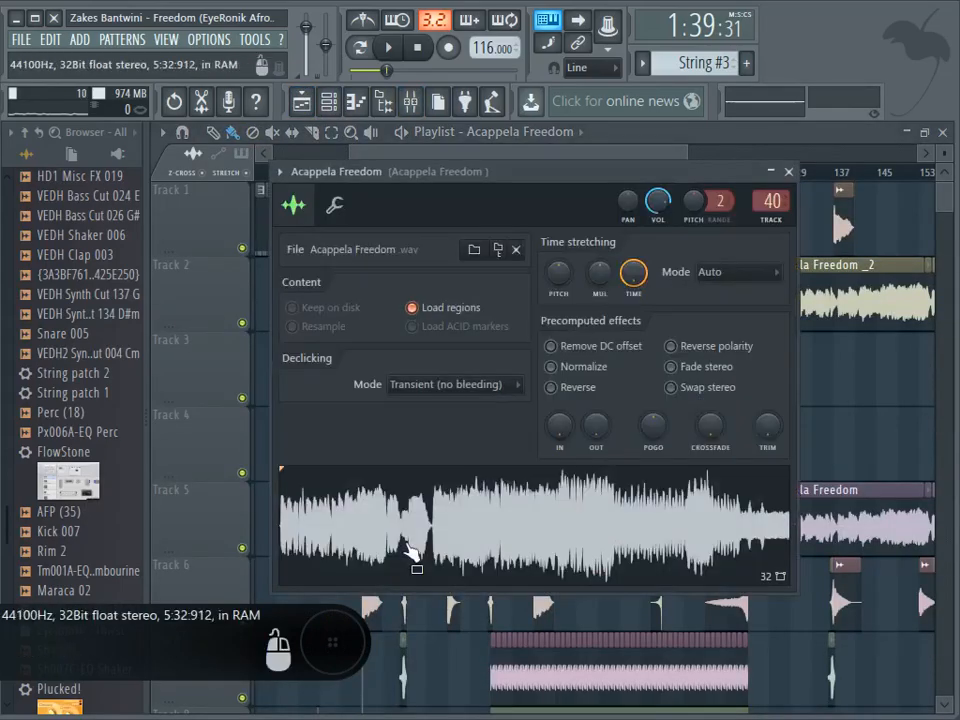
{"action": "left_click", "coordinate": [410, 110]}
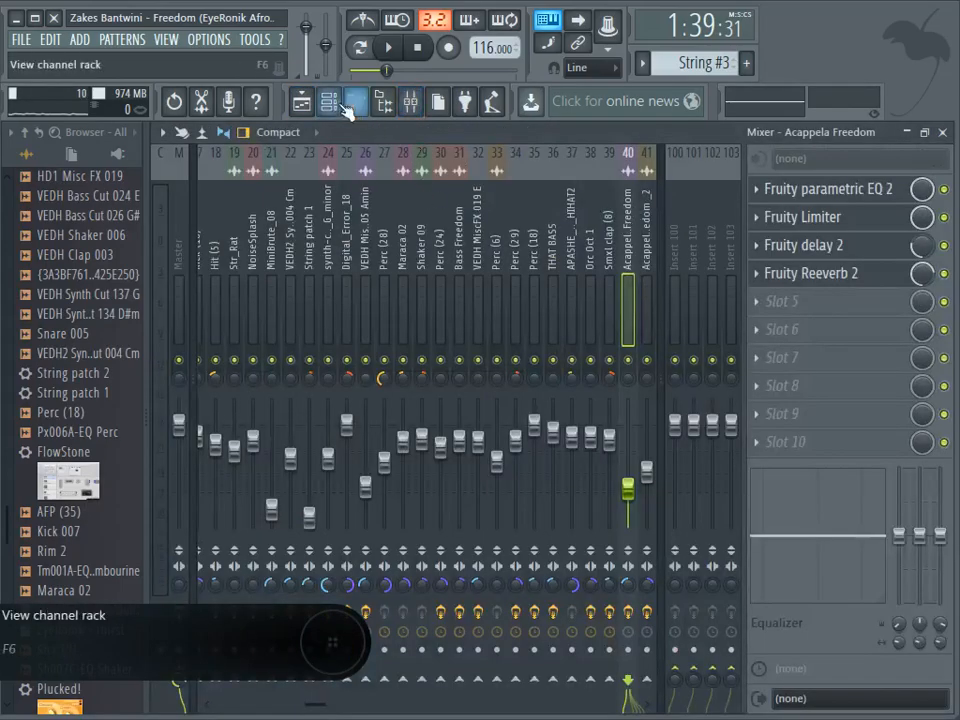
{"action": "left_click", "coordinate": [302, 101]}
Step: Mute the Acappella Freedom _2 clips on Track 2 between bars 40 and 95 and the Acappella Freedom clips on Track 5 up to bar 73
{"action": "scroll", "coordinate": [430, 316], "scroll_direction": "down", "scroll_amount": 2}
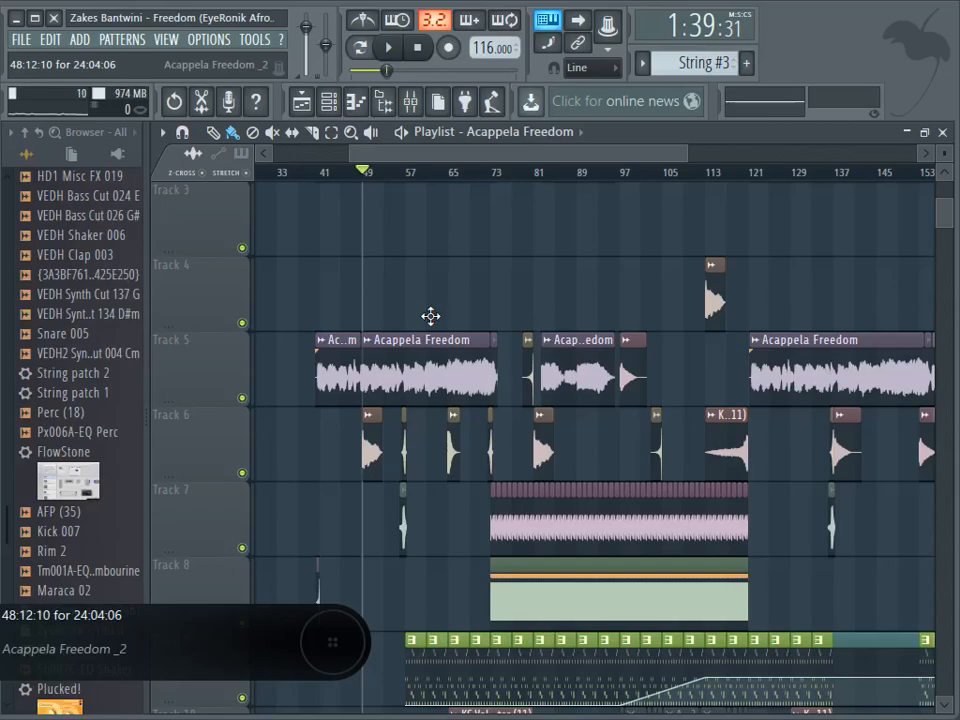
{"action": "left_click_drag", "start_coordinate": [682, 149], "coordinate": [560, 149]}
{"action": "scroll", "coordinate": [666, 400], "scroll_direction": "up", "scroll_amount": 3}
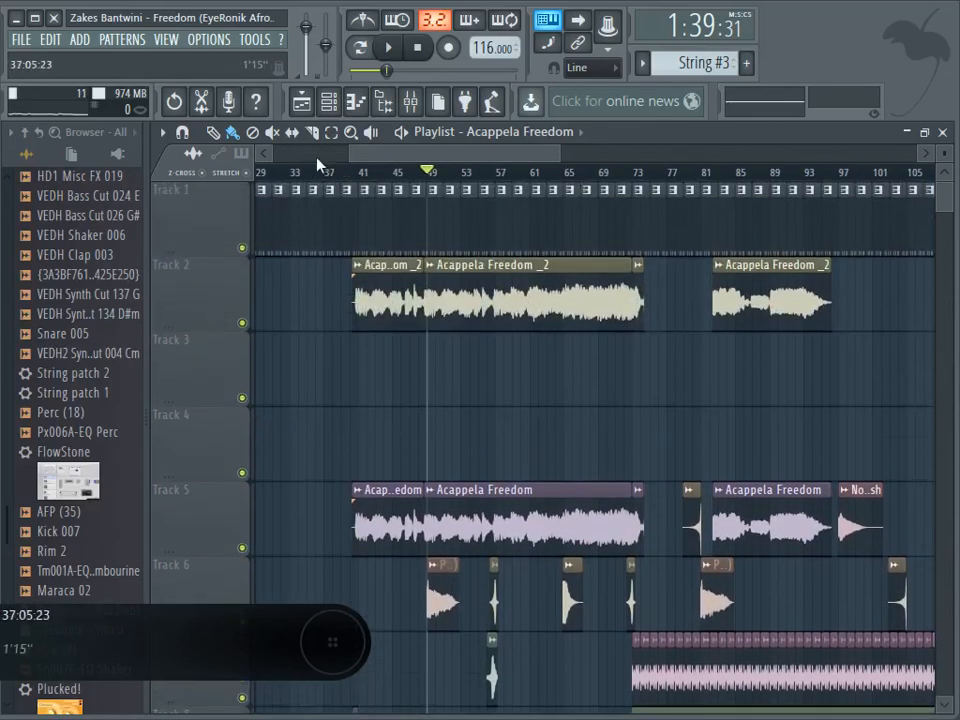
{"action": "left_click", "coordinate": [274, 136]}
{"action": "mouse_move", "coordinate": [390, 300]}
{"action": "left_mouse_down"}
{"action": "mouse_move", "coordinate": [480, 300]}
{"action": "mouse_move", "coordinate": [671, 326]}
{"action": "mouse_move", "coordinate": [777, 370]}
{"action": "left_mouse_up"}
{"action": "mouse_move", "coordinate": [630, 530]}
{"action": "left_mouse_down"}
{"action": "mouse_move", "coordinate": [611, 542]}
{"action": "mouse_move", "coordinate": [410, 522]}
{"action": "left_mouse_up"}
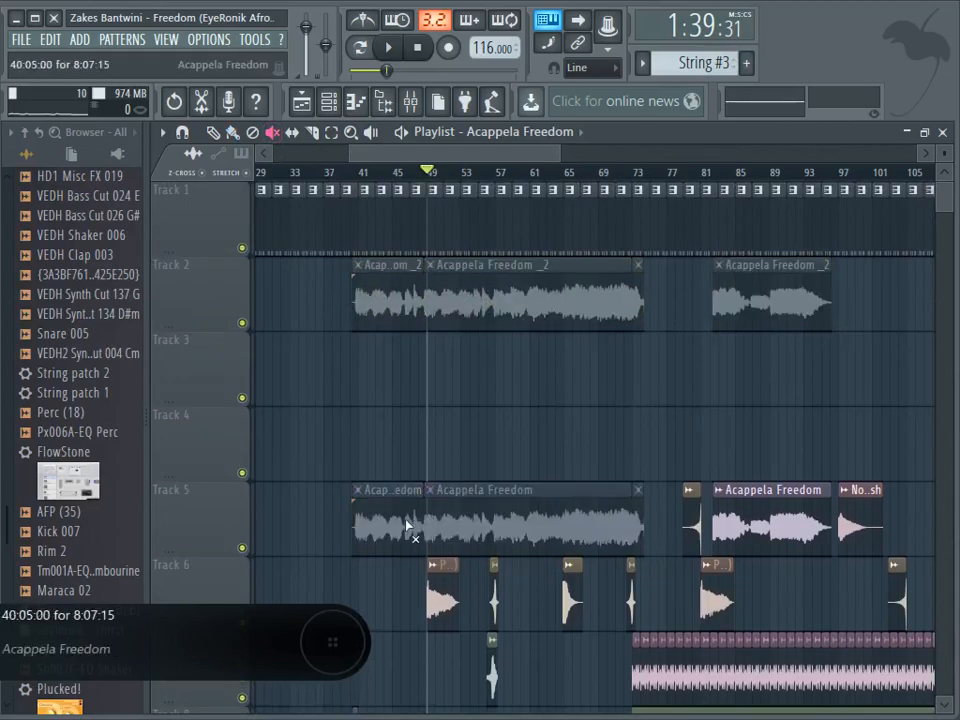
Step: Play the song from bar 49 without the vocals, stop it, and play it once more with the Drum track in view before pausing
{"action": "key", "text": "space"}
{"action": "scroll", "coordinate": [404, 212], "scroll_direction": "down", "scroll_amount": 5}
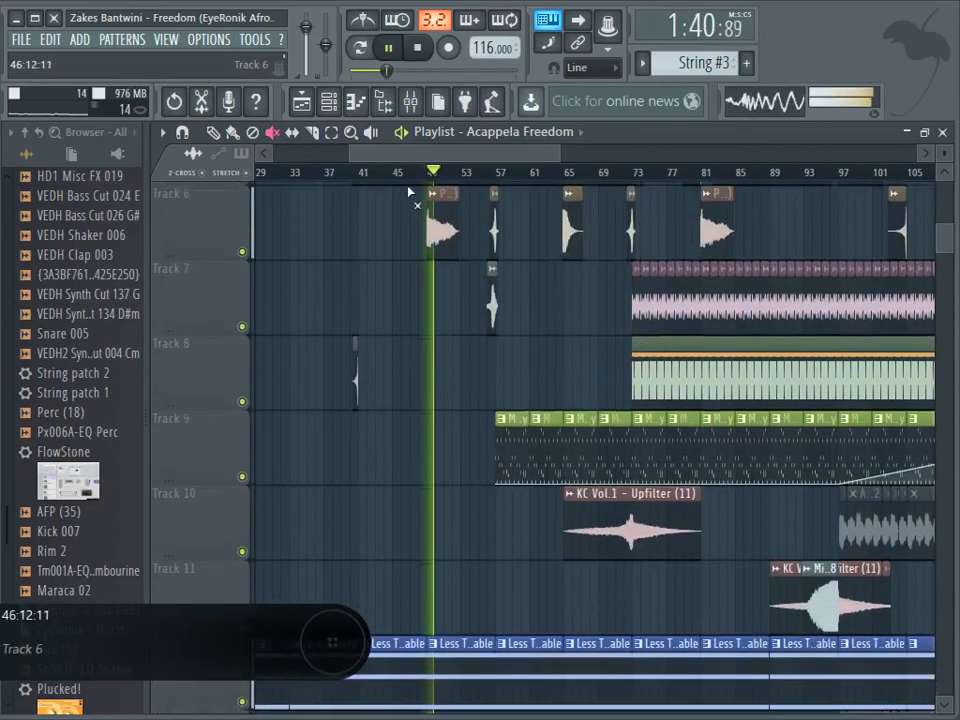
{"action": "left_click", "coordinate": [420, 48]}
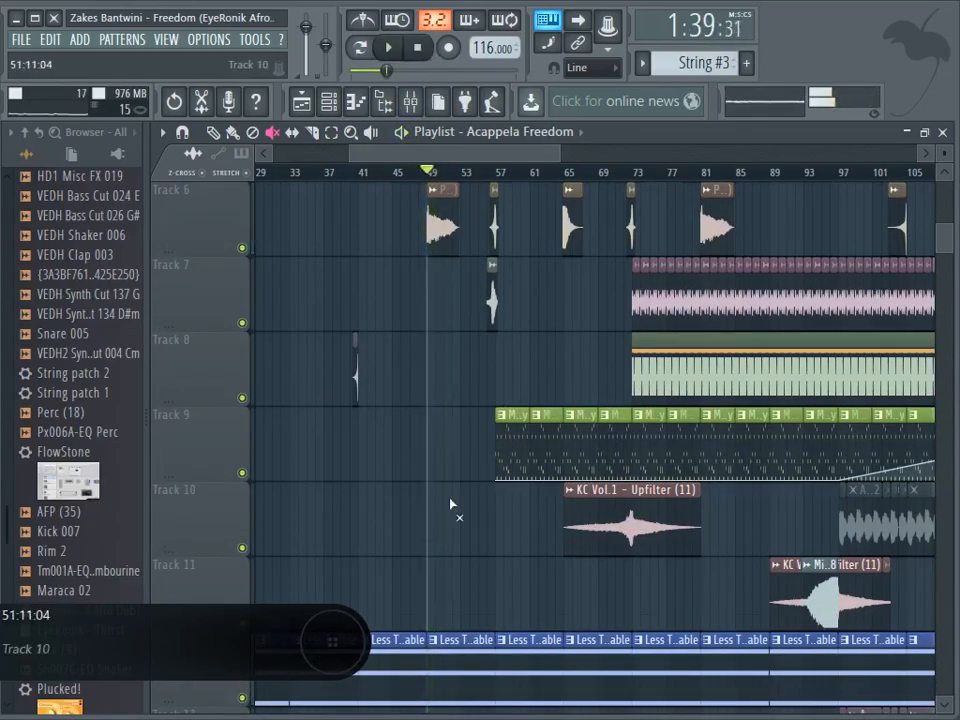
{"action": "scroll", "coordinate": [450, 505], "scroll_direction": "down", "scroll_amount": 10}
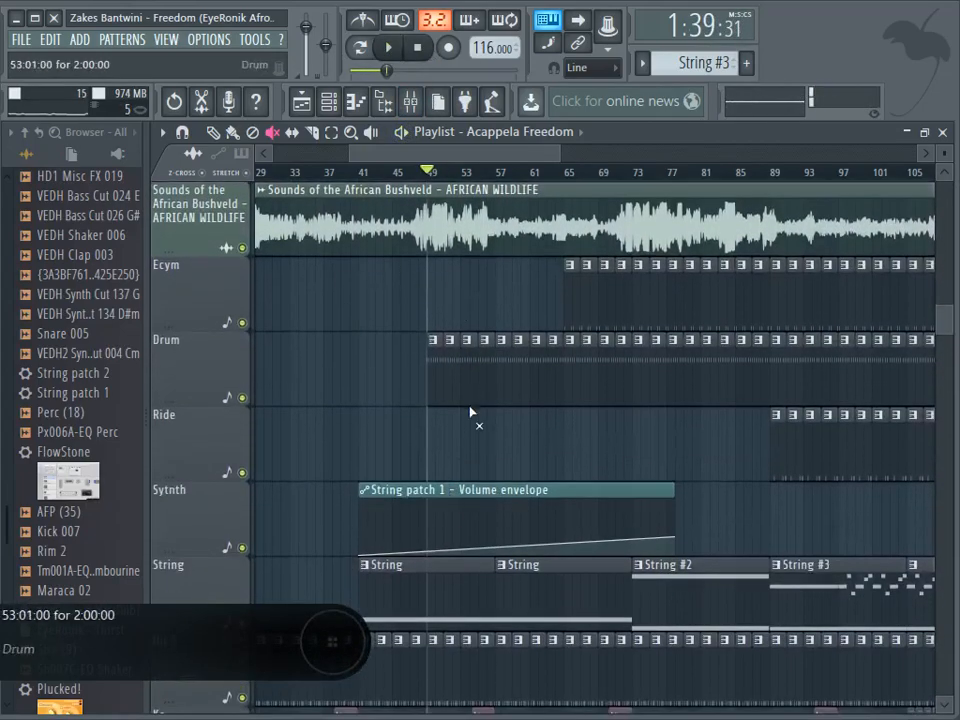
{"action": "left_click", "coordinate": [389, 48]}
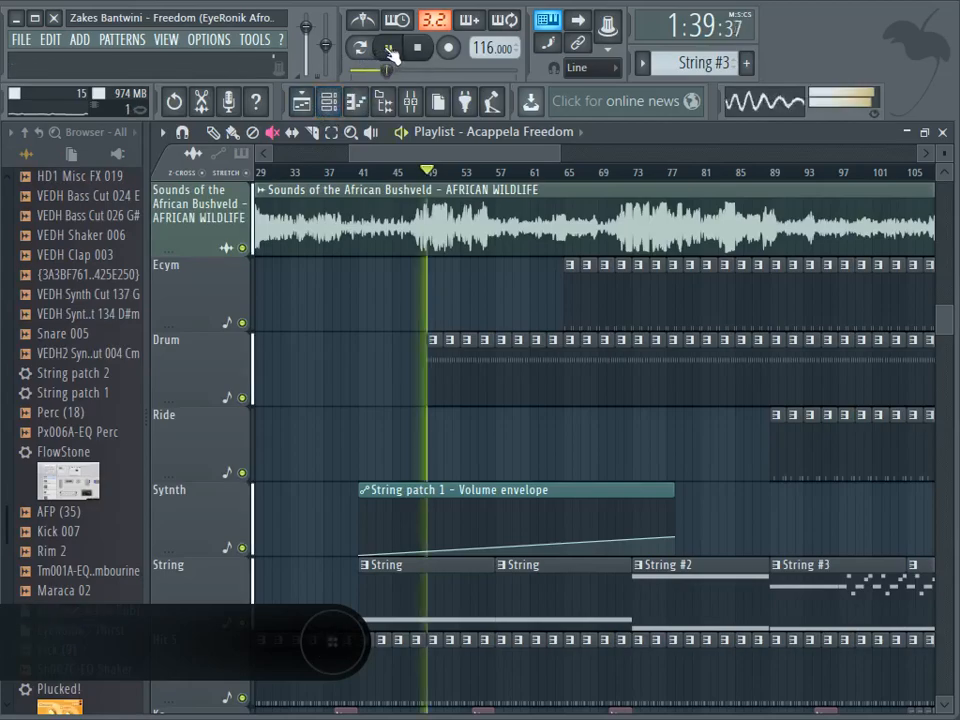
{"action": "left_click", "coordinate": [393, 50]}
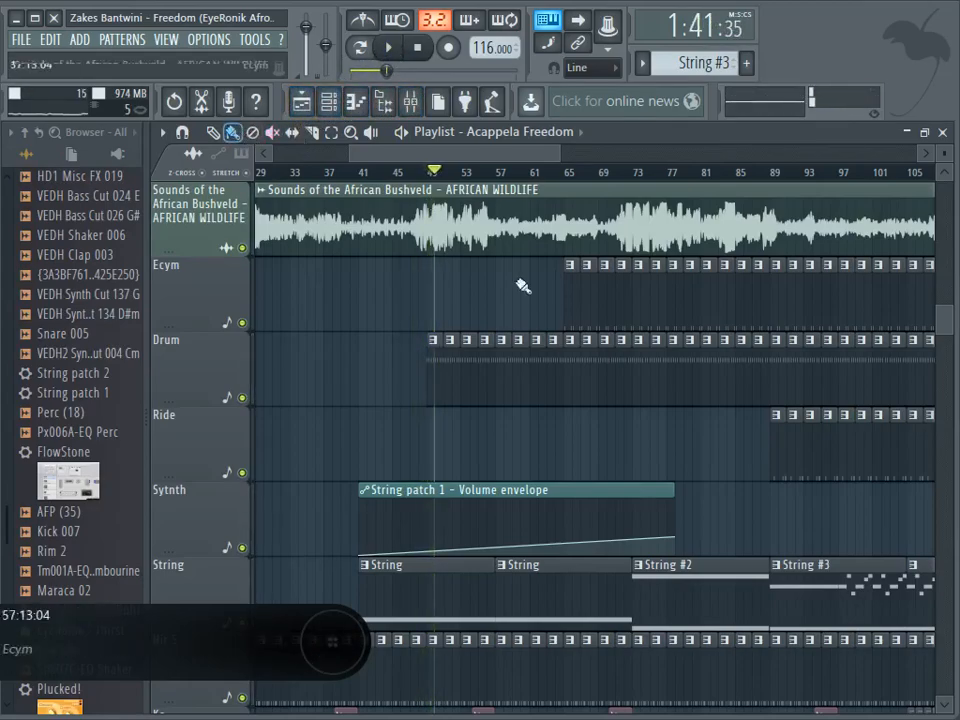
Step: Open the Drum pattern in the piano roll, play it in pattern mode and return to the playlist
{"action": "double_click", "coordinate": [538, 389]}
{"action": "key", "text": "l"}
{"action": "key", "text": "space"}
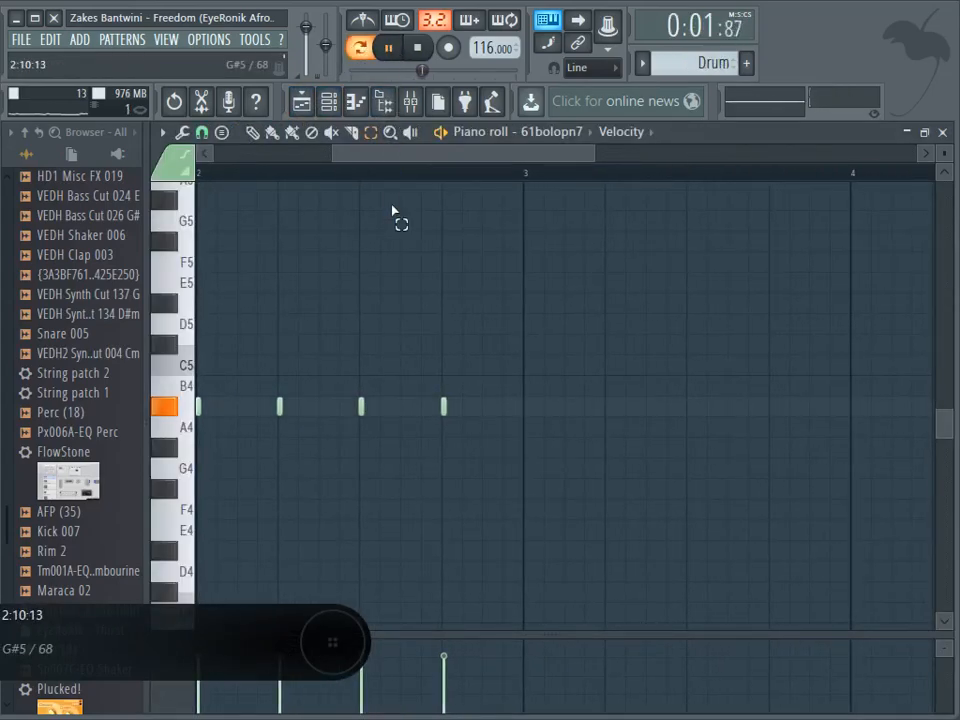
{"action": "key", "text": "l"}
{"action": "left_click", "coordinate": [301, 101]}
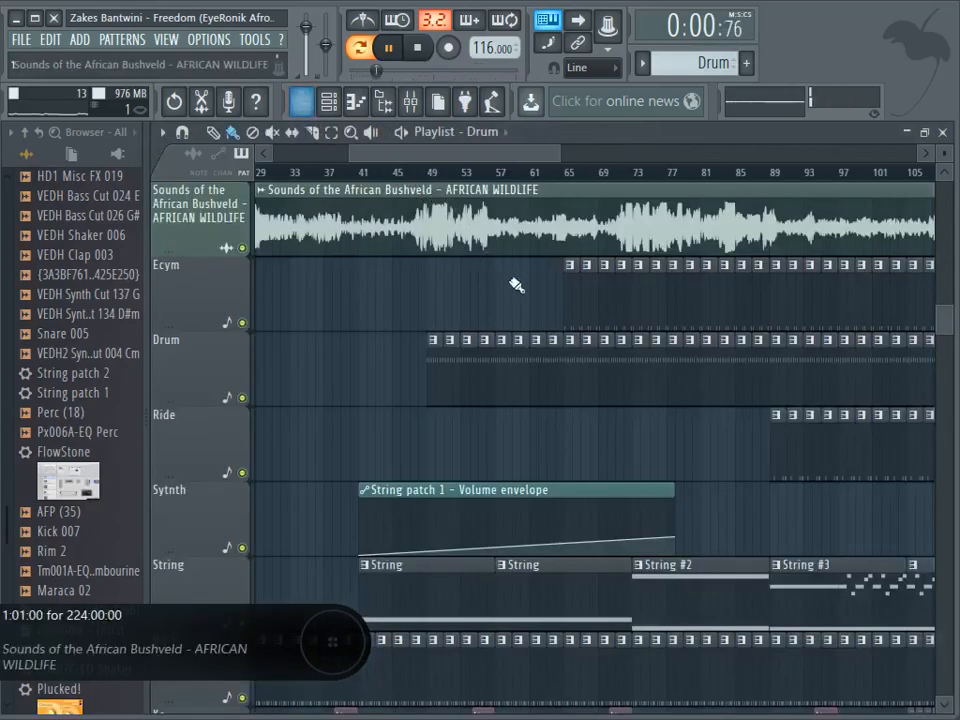
Step: Play the song from bar 65 in song mode, check the clips on Tracks 5 to 11, and stop playback
{"action": "left_click", "coordinate": [570, 176]}
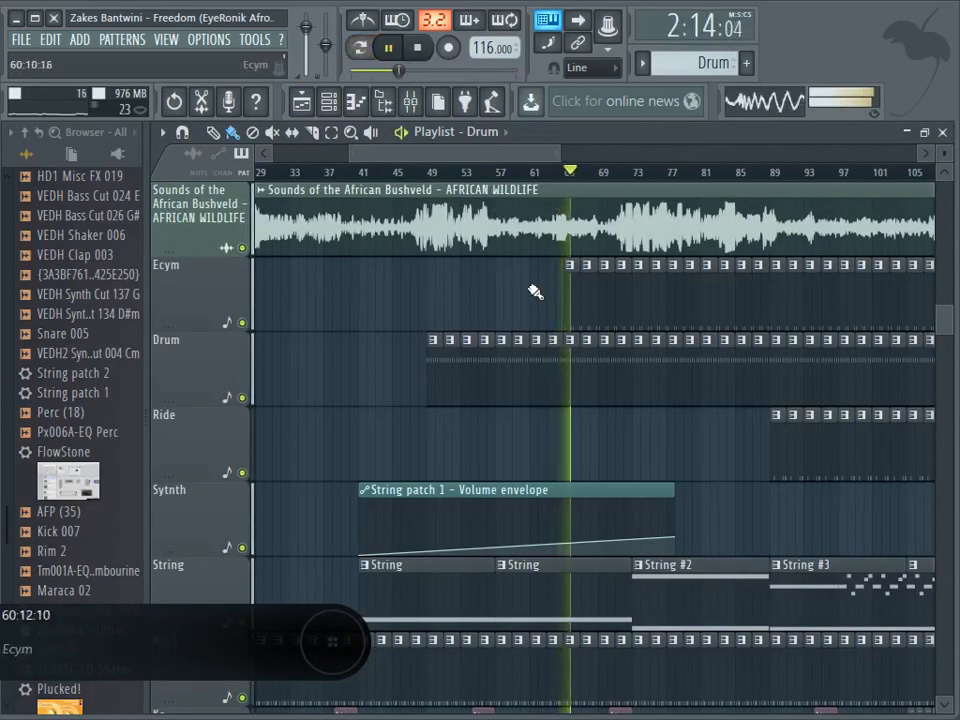
{"action": "scroll", "coordinate": [531, 293], "scroll_direction": "up", "scroll_amount": 5}
{"action": "scroll", "coordinate": [536, 293], "scroll_direction": "up", "scroll_amount": 5}
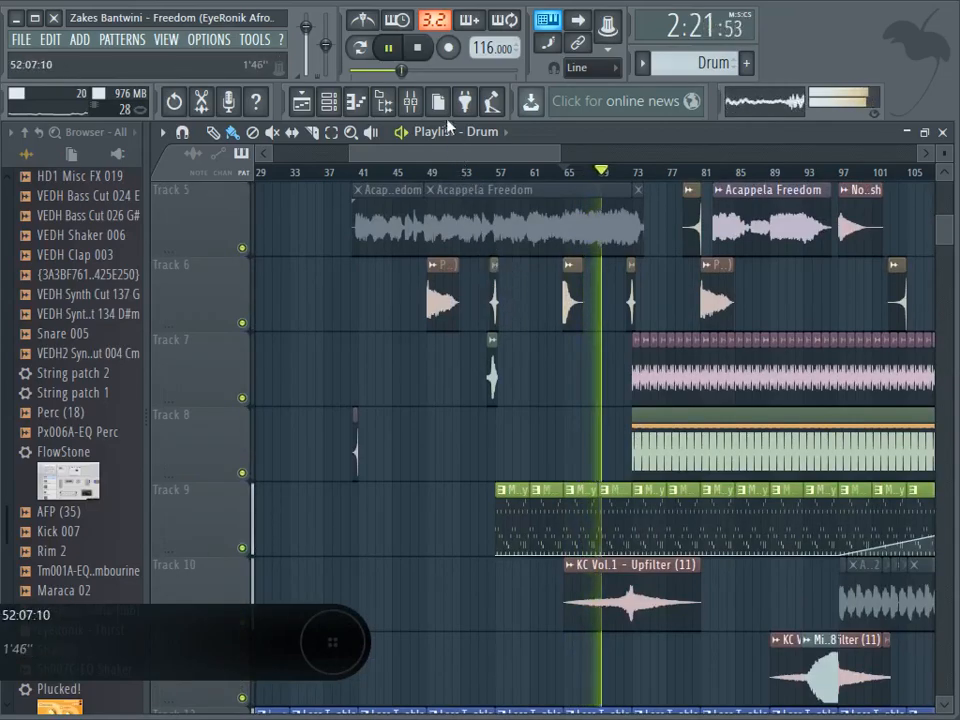
{"action": "left_click", "coordinate": [417, 47]}
Step: Open the Morphine notes of the Melody pattern in the piano roll, play them in pattern mode and stop playback
{"action": "left_click", "coordinate": [356, 101]}
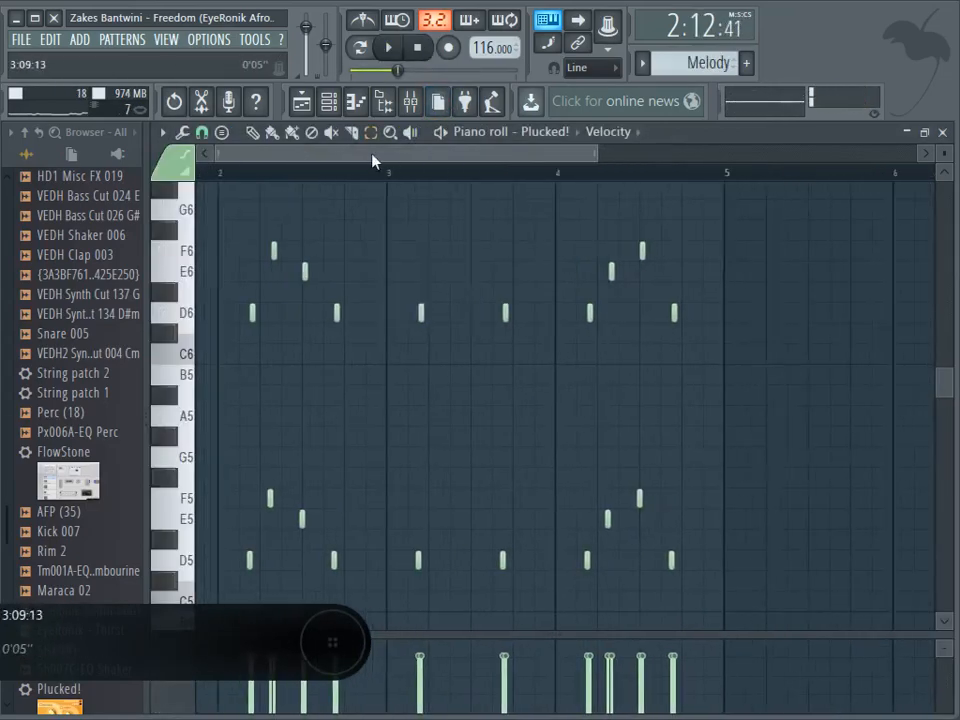
{"action": "left_click", "coordinate": [328, 104]}
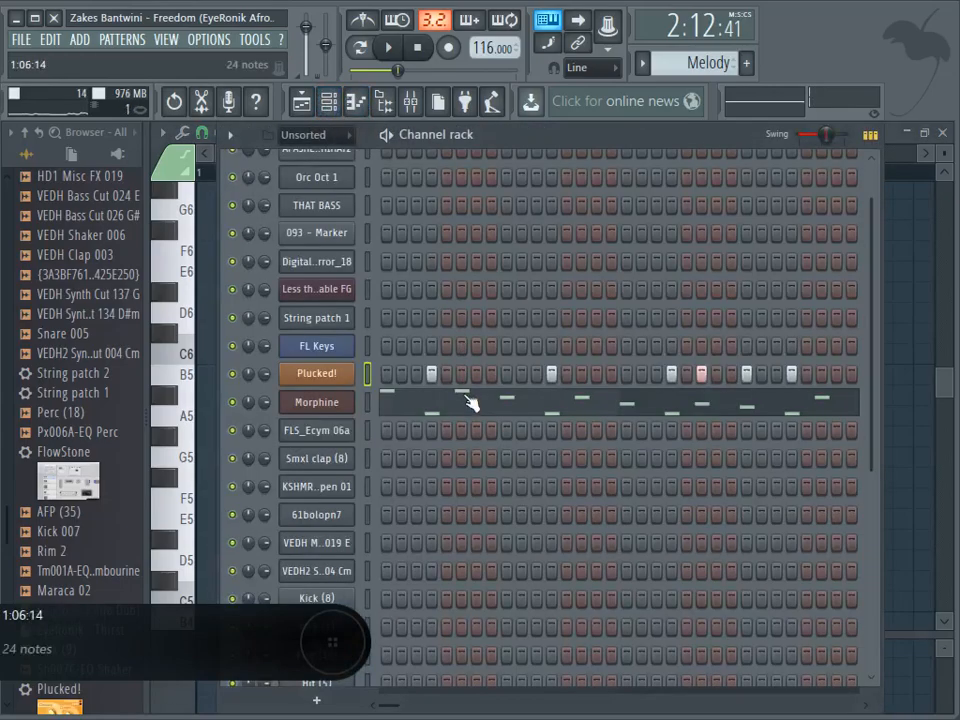
{"action": "left_click", "coordinate": [470, 402]}
{"action": "left_click", "coordinate": [362, 47]}
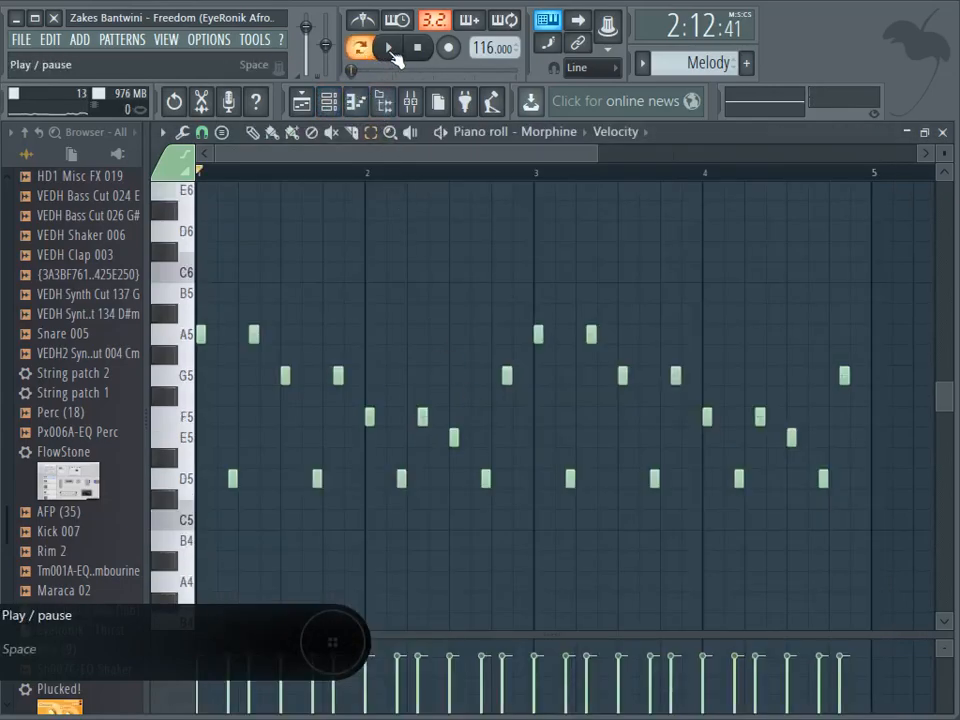
{"action": "left_click", "coordinate": [390, 47]}
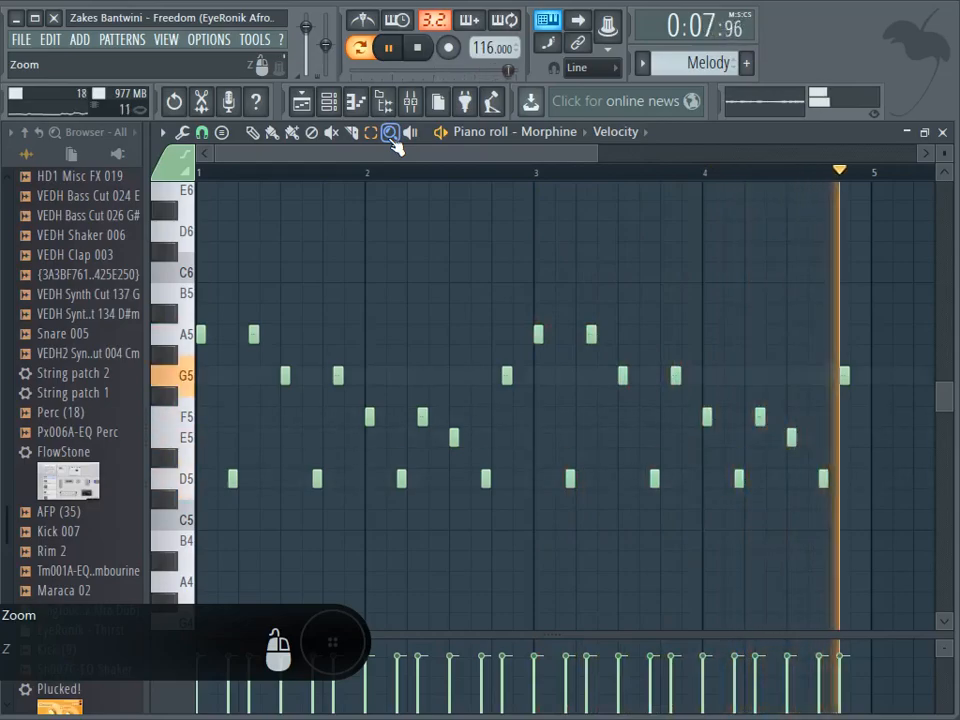
{"action": "key", "text": "space"}
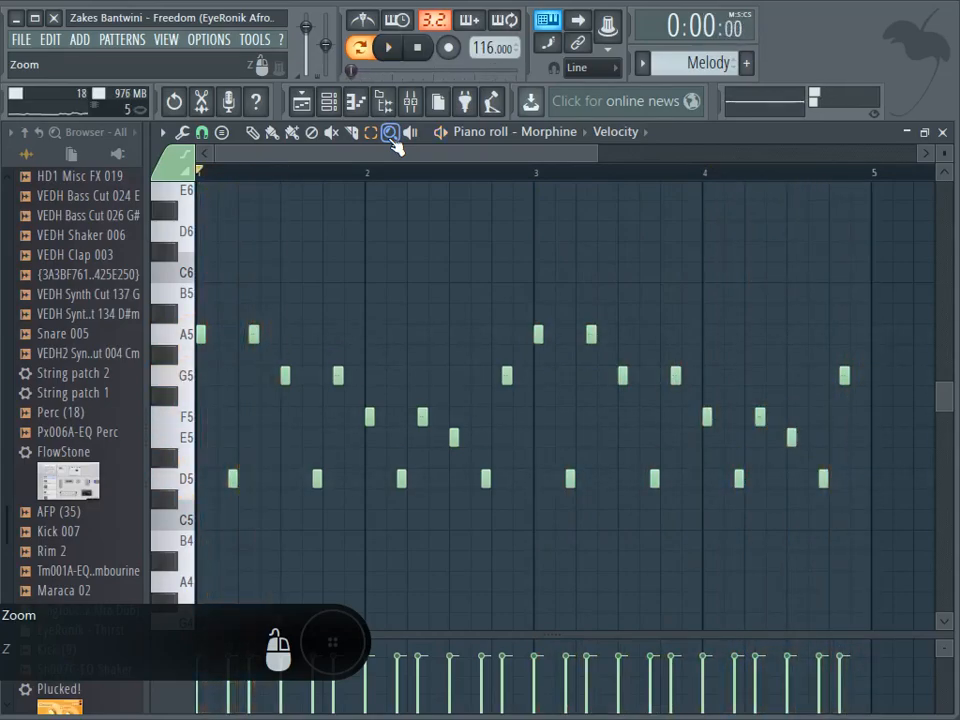
Step: Replay the Melody pattern with the Morphine note names readable, and pause it with the channel rack open
{"action": "left_click", "coordinate": [277, 134]}
{"action": "left_click_drag", "start_coordinate": [598, 157], "coordinate": [429, 155]}
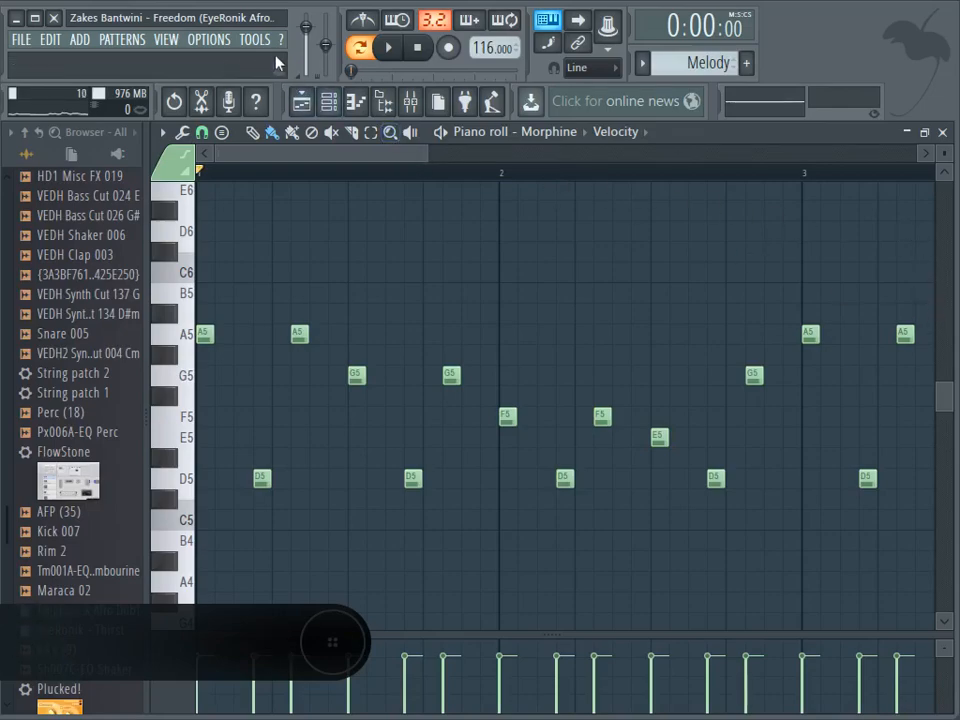
{"action": "left_click", "coordinate": [390, 52]}
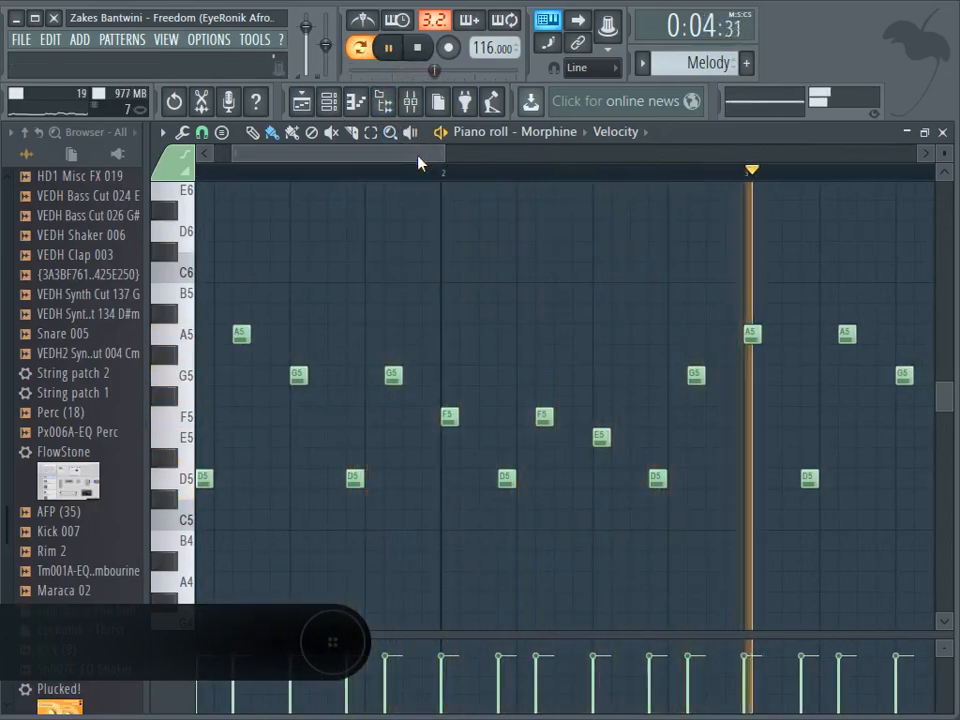
{"action": "left_click", "coordinate": [328, 101]}
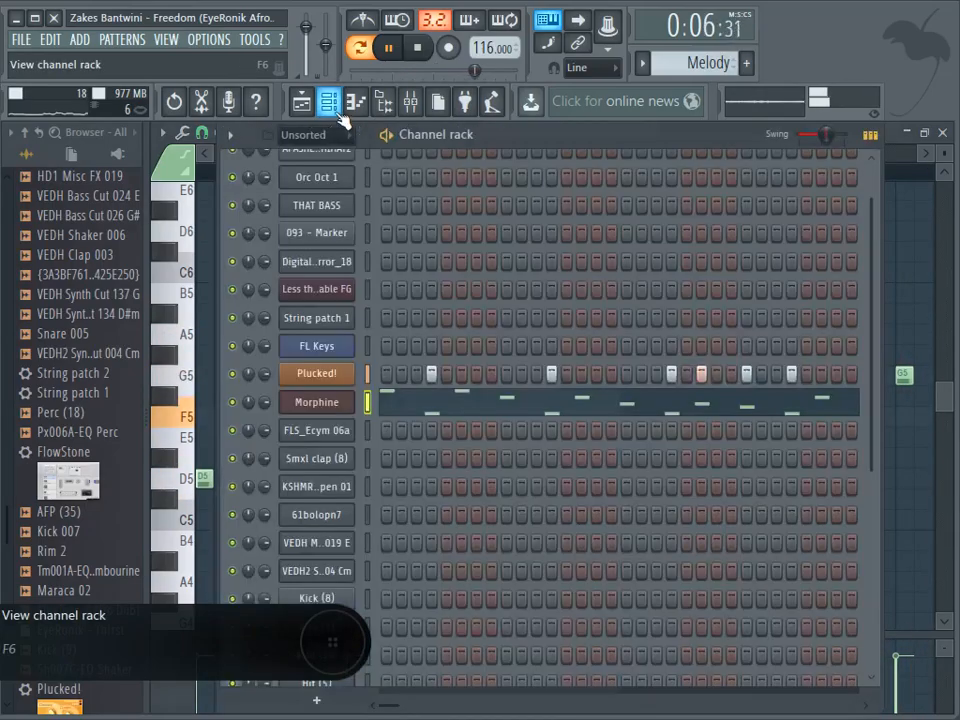
{"action": "left_click", "coordinate": [388, 47]}
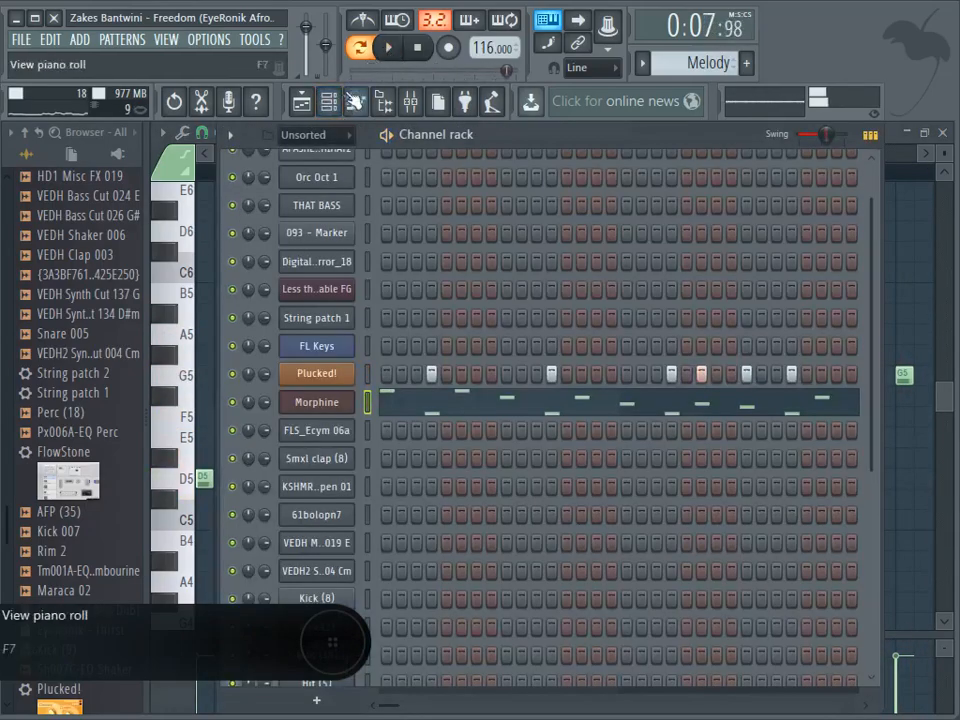
Step: Return to the playlist, play the song from bar 57 in song mode through the Ecym entry, and stop playback
{"action": "left_click", "coordinate": [306, 101]}
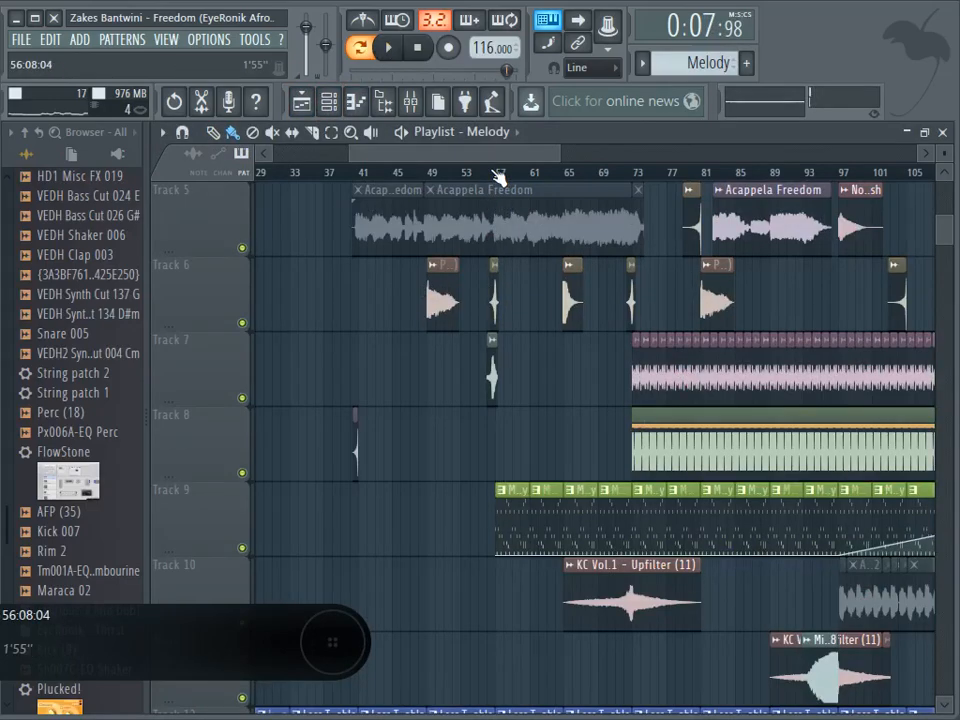
{"action": "left_click", "coordinate": [497, 178]}
{"action": "left_click", "coordinate": [388, 47]}
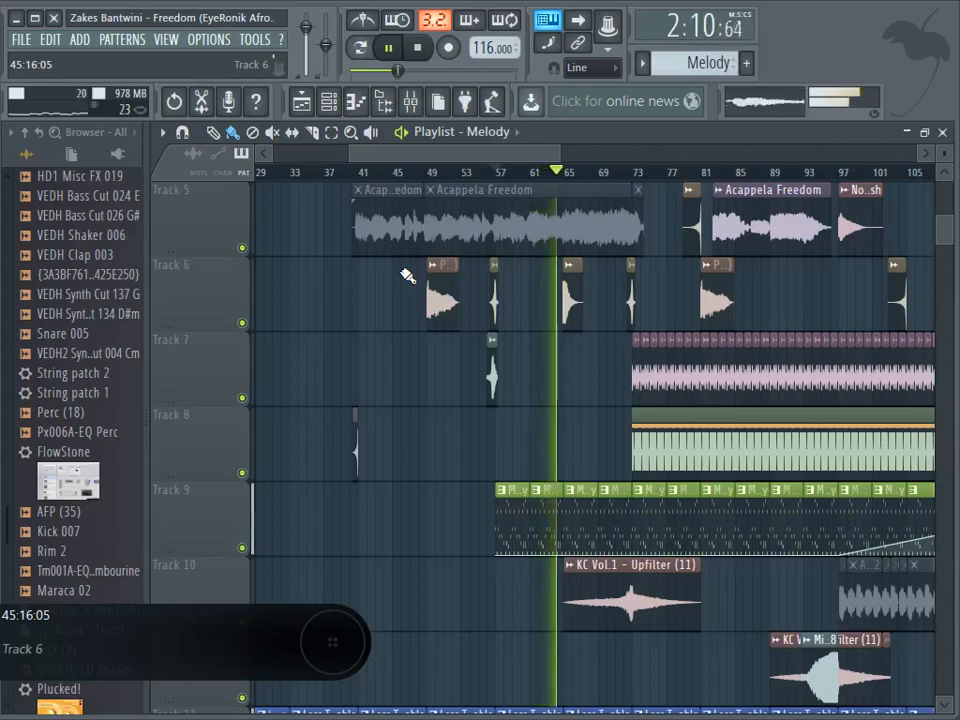
{"action": "scroll", "coordinate": [566, 356], "scroll_direction": "down", "scroll_amount": 6}
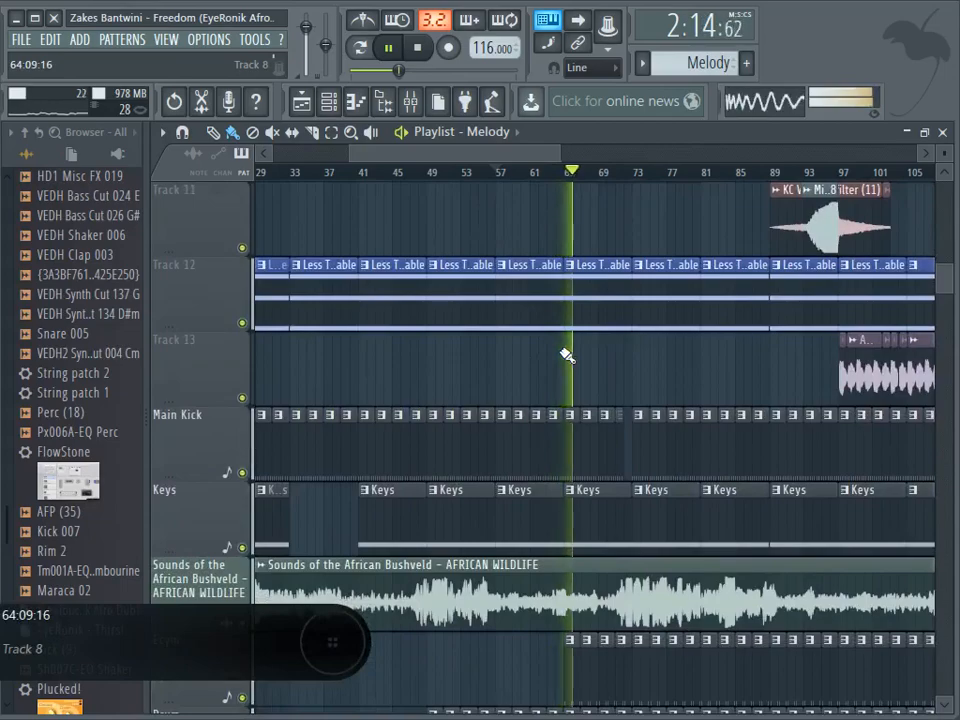
{"action": "scroll", "coordinate": [594, 454], "scroll_direction": "down", "scroll_amount": 2}
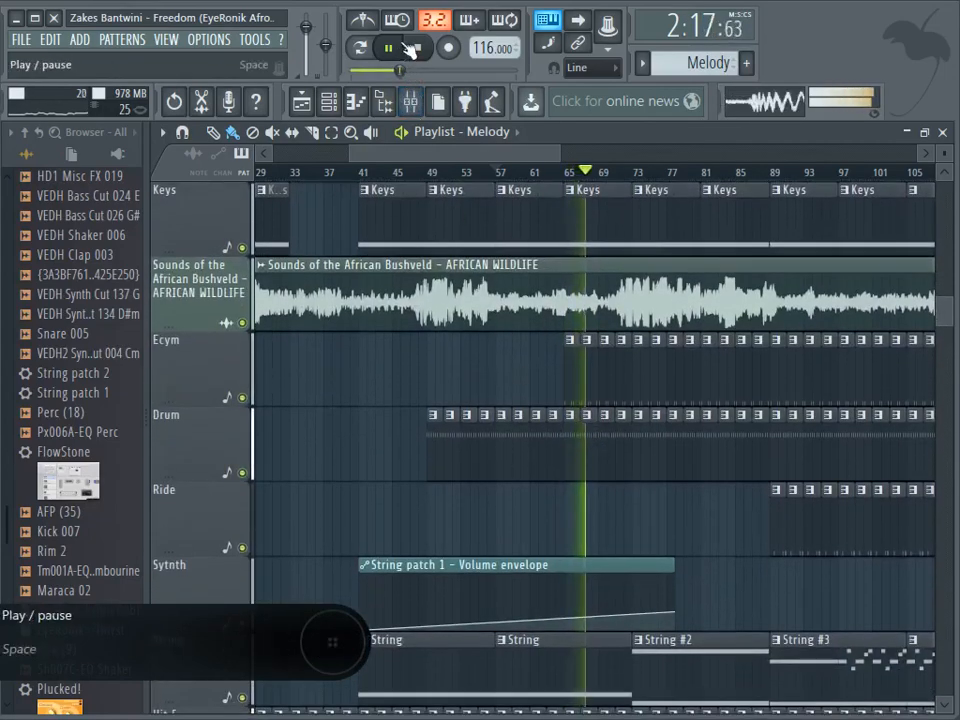
{"action": "left_click", "coordinate": [388, 47]}
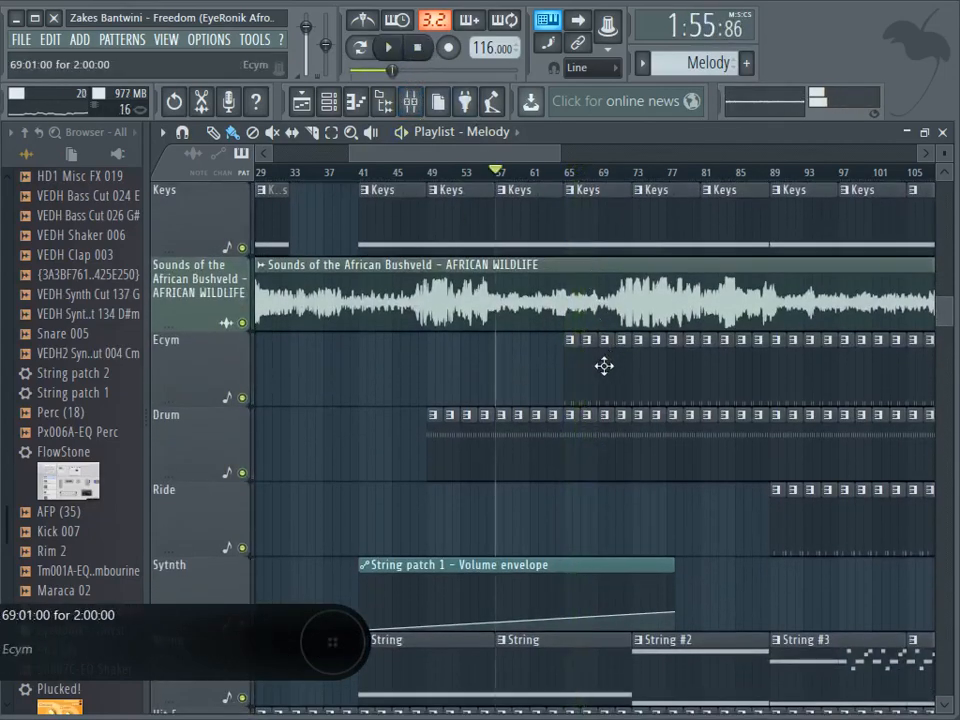
Step: Move the song position to bar 65, open the Ecym pattern in the piano roll and play it in pattern mode
{"action": "left_click", "coordinate": [569, 173]}
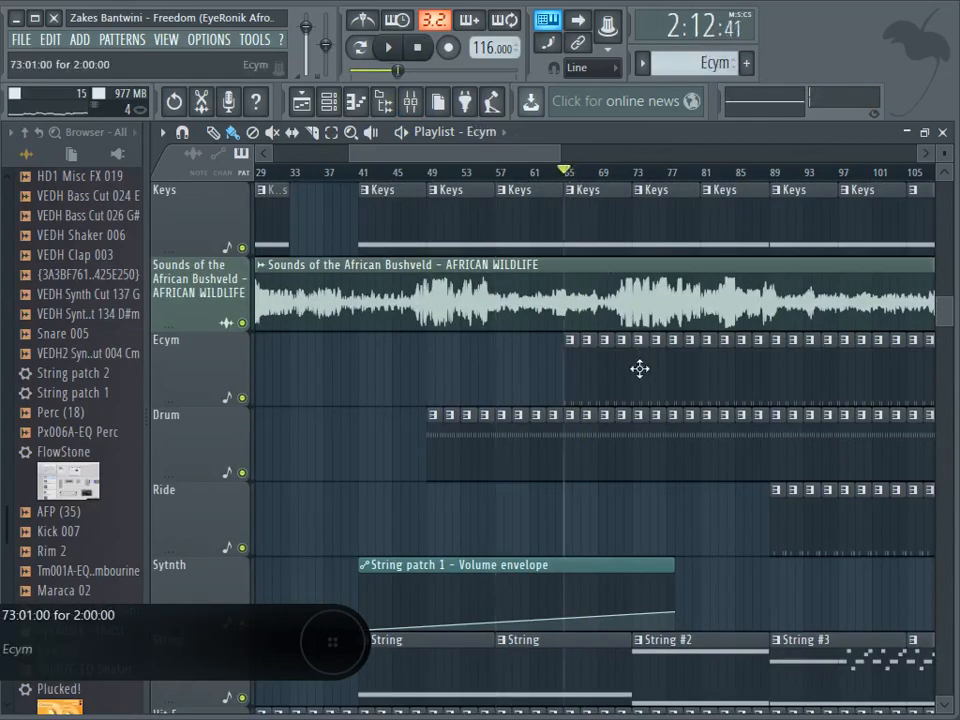
{"action": "double_click", "coordinate": [640, 369]}
{"action": "left_click", "coordinate": [388, 47]}
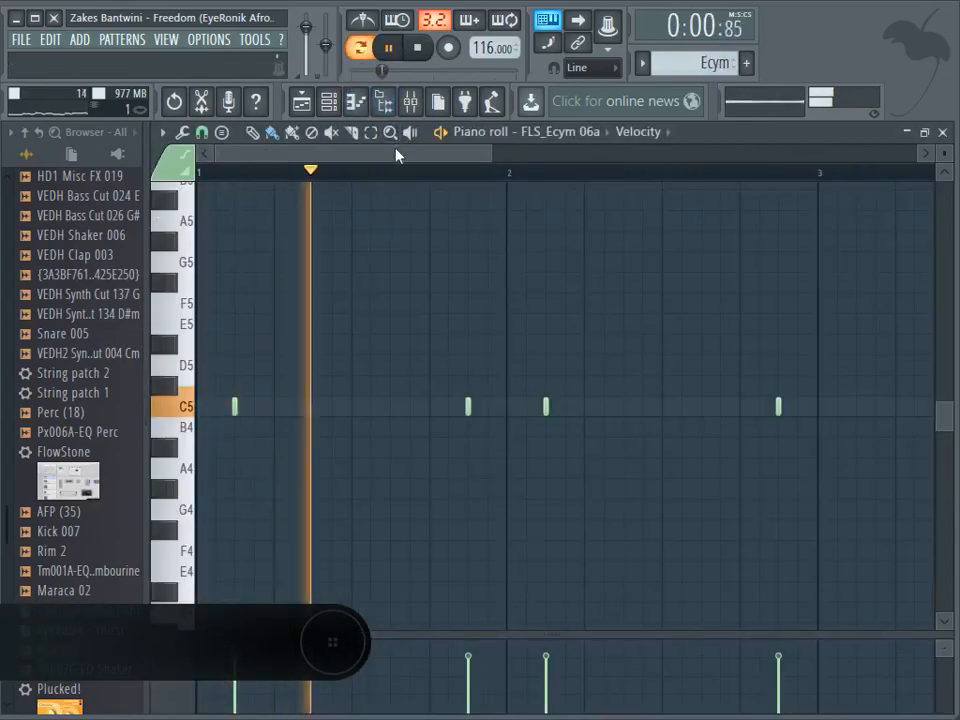
Step: Check the FLS_Ecym 06a steps in the channel rack, and open the Baszz 1 pattern from the playlist in the piano roll during playback
{"action": "left_click", "coordinate": [329, 103]}
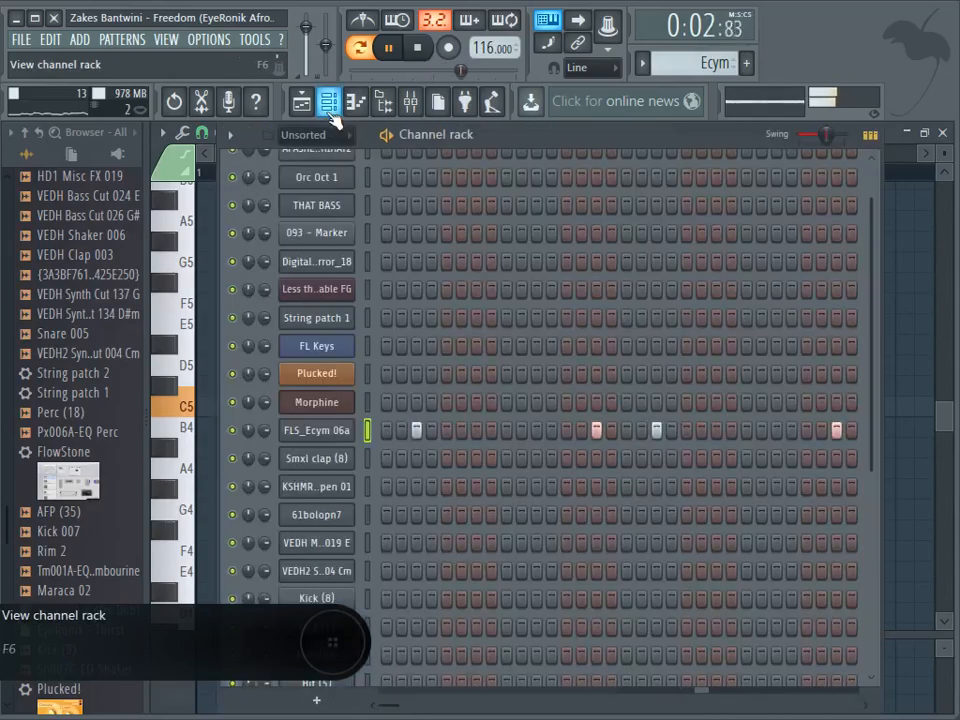
{"action": "left_click", "coordinate": [301, 103]}
{"action": "scroll", "coordinate": [626, 499], "scroll_direction": "down", "scroll_amount": 5}
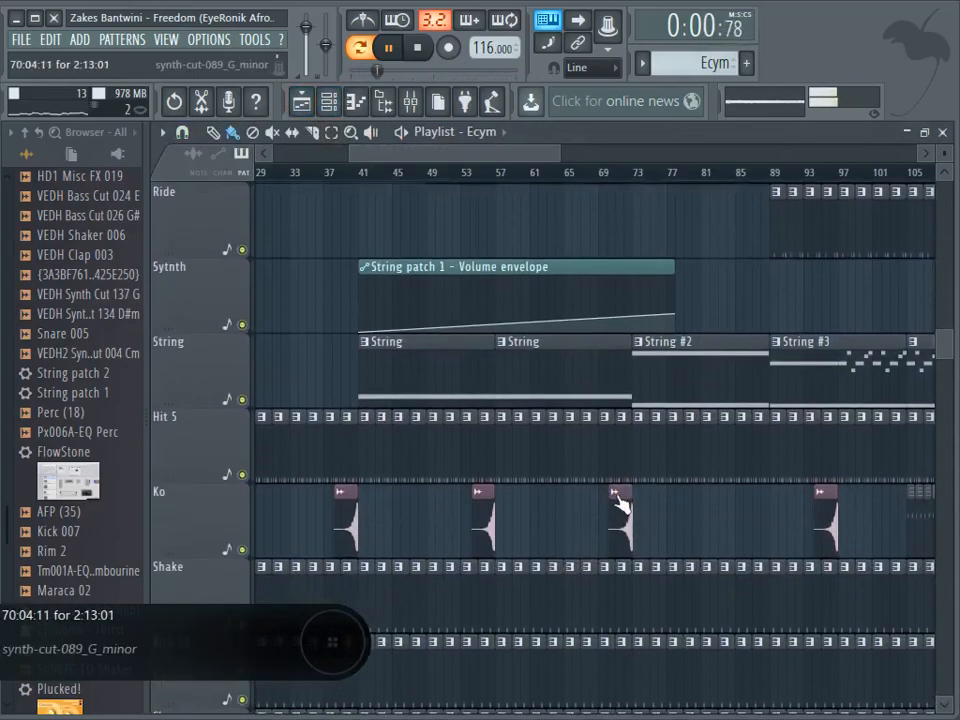
{"action": "scroll", "coordinate": [610, 495], "scroll_direction": "down", "scroll_amount": 4}
{"action": "double_click", "coordinate": [585, 456]}
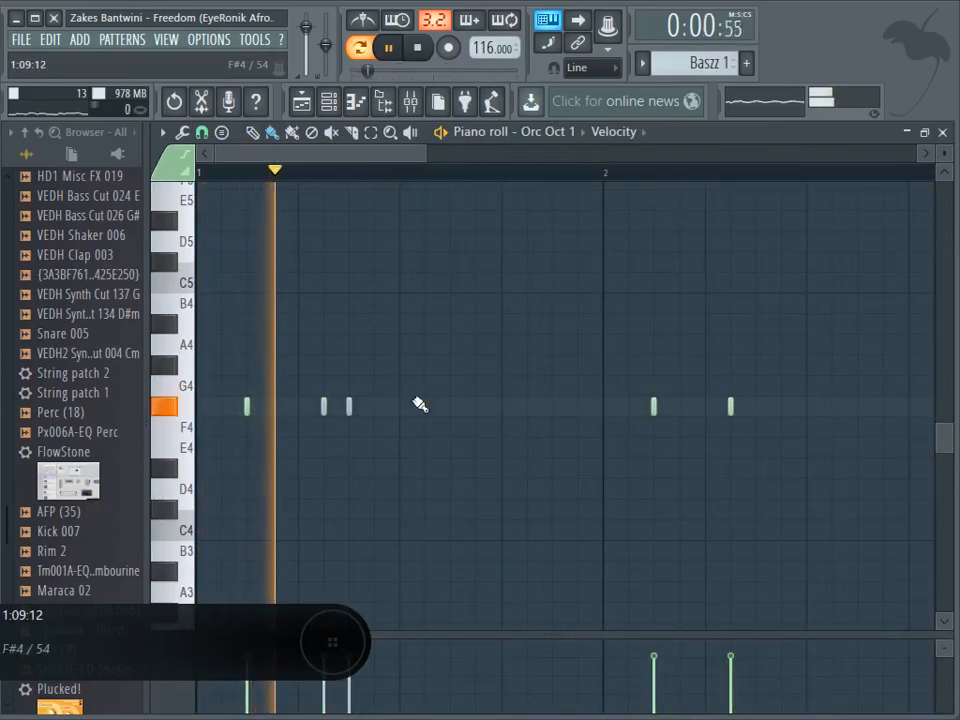
{"action": "key", "text": "ctrl+z"}
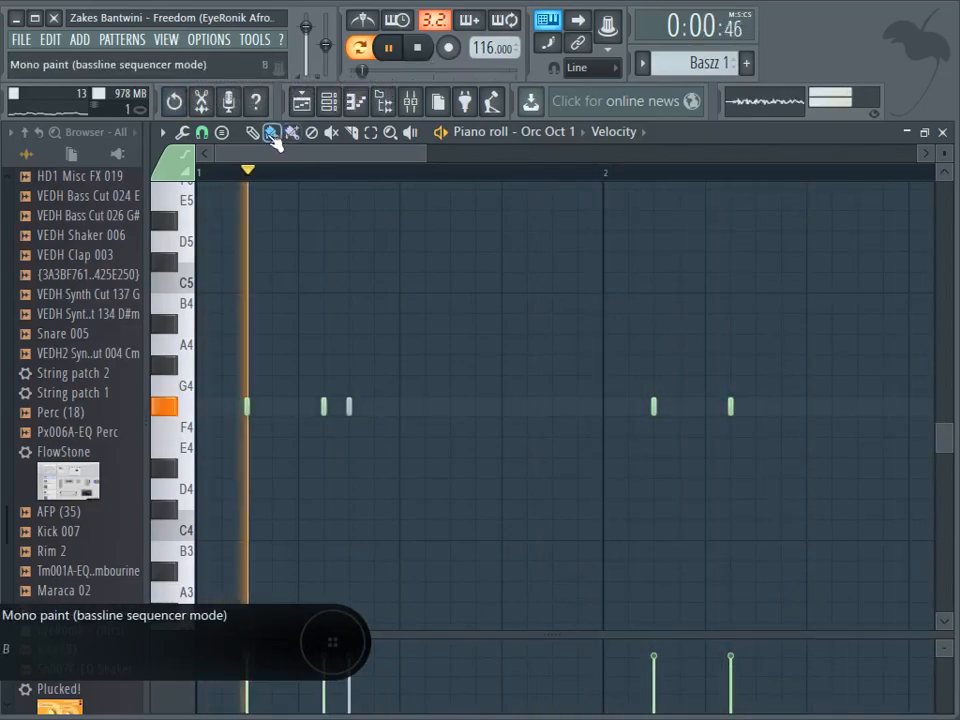
Step: Check where the Baszz 1 clips sit in the playlist, and open the Orc Oct 1 channel's sampler settings from the channel rack
{"action": "left_click", "coordinate": [301, 101]}
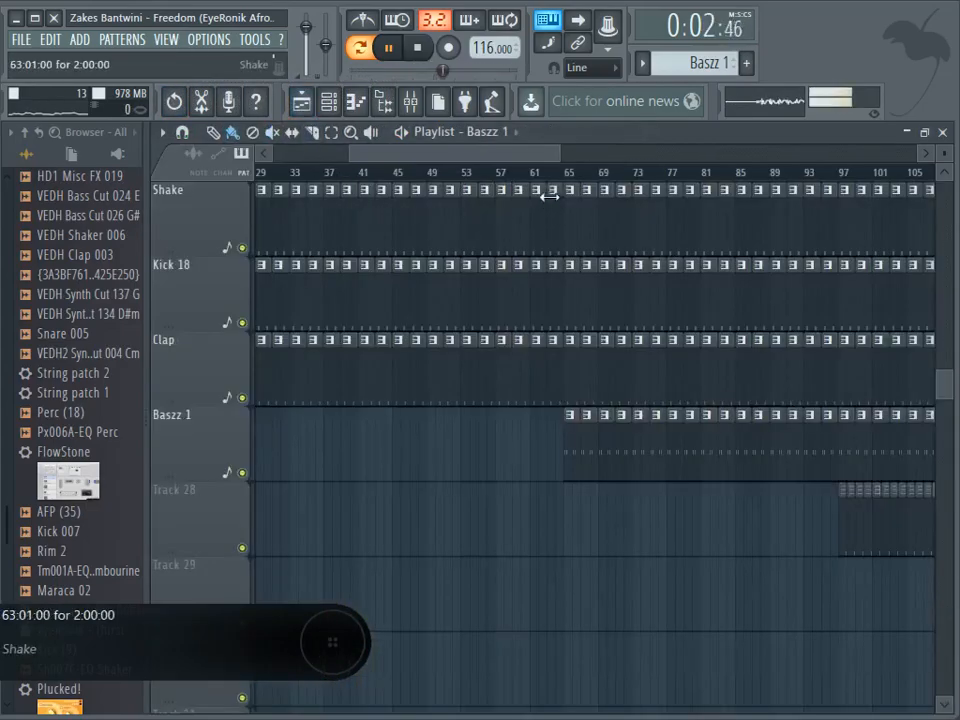
{"action": "left_click_drag", "start_coordinate": [585, 156], "coordinate": [683, 156]}
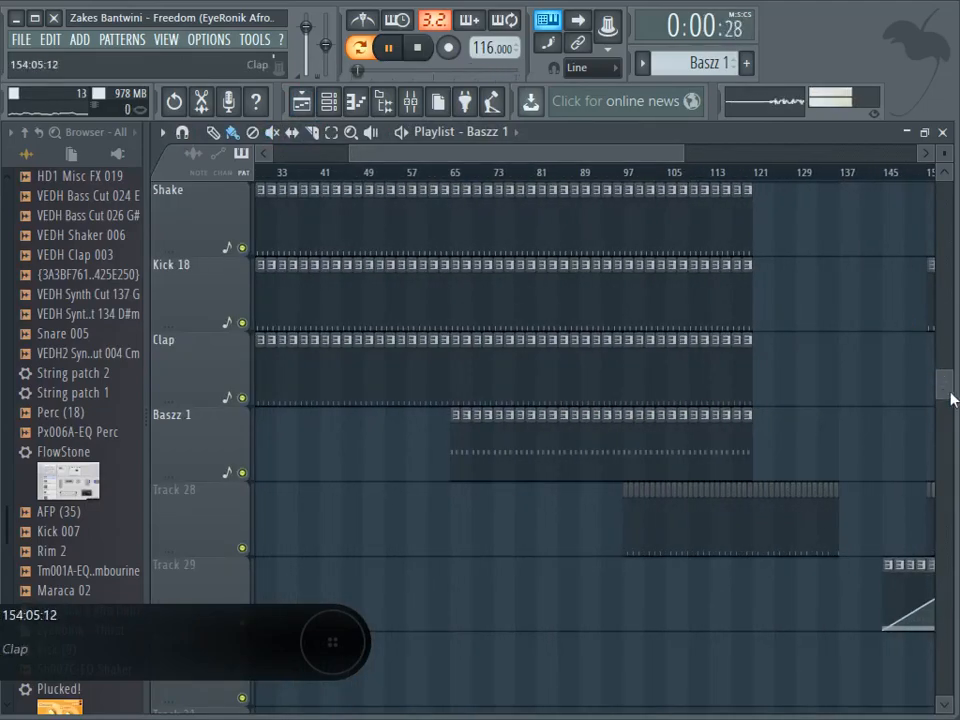
{"action": "left_click", "coordinate": [305, 102]}
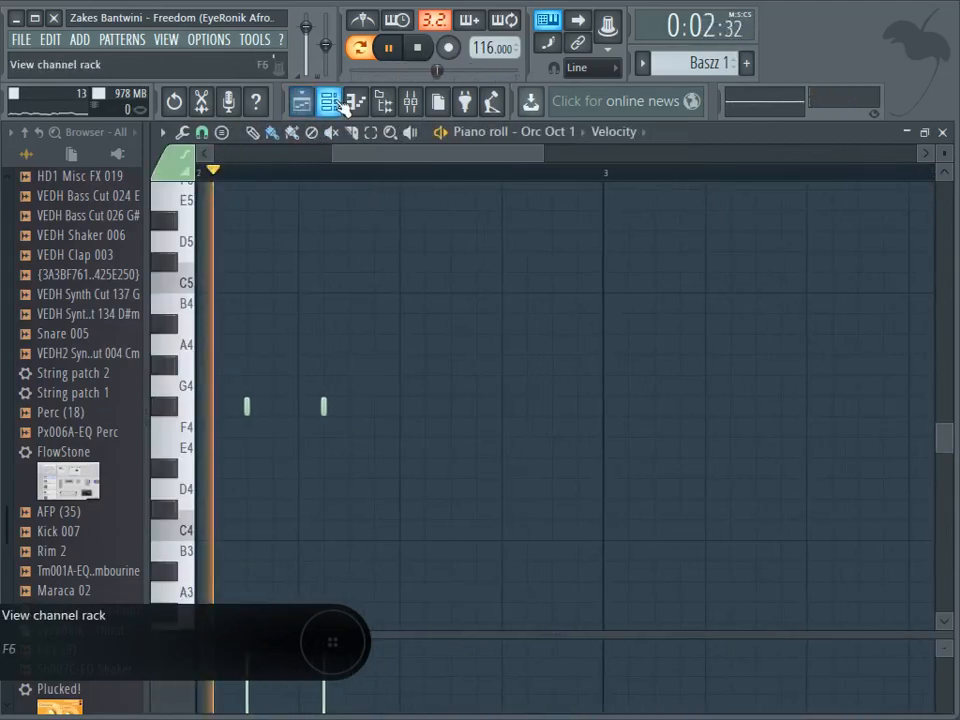
{"action": "left_click", "coordinate": [330, 101]}
{"action": "left_click", "coordinate": [320, 178]}
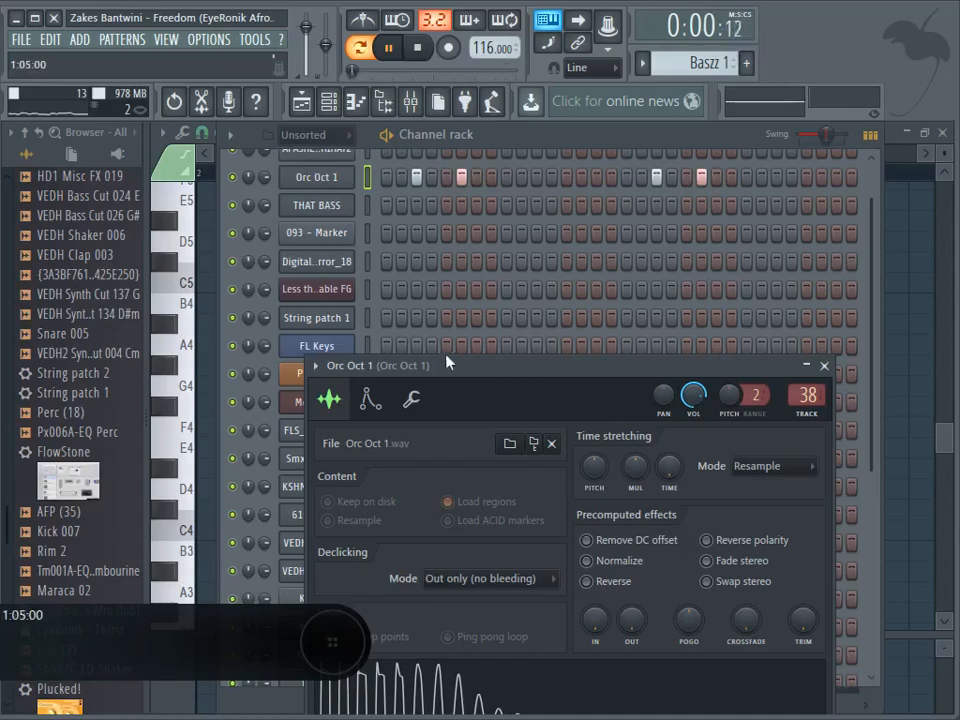
{"action": "left_click_drag", "start_coordinate": [456, 368], "coordinate": [461, 229]}
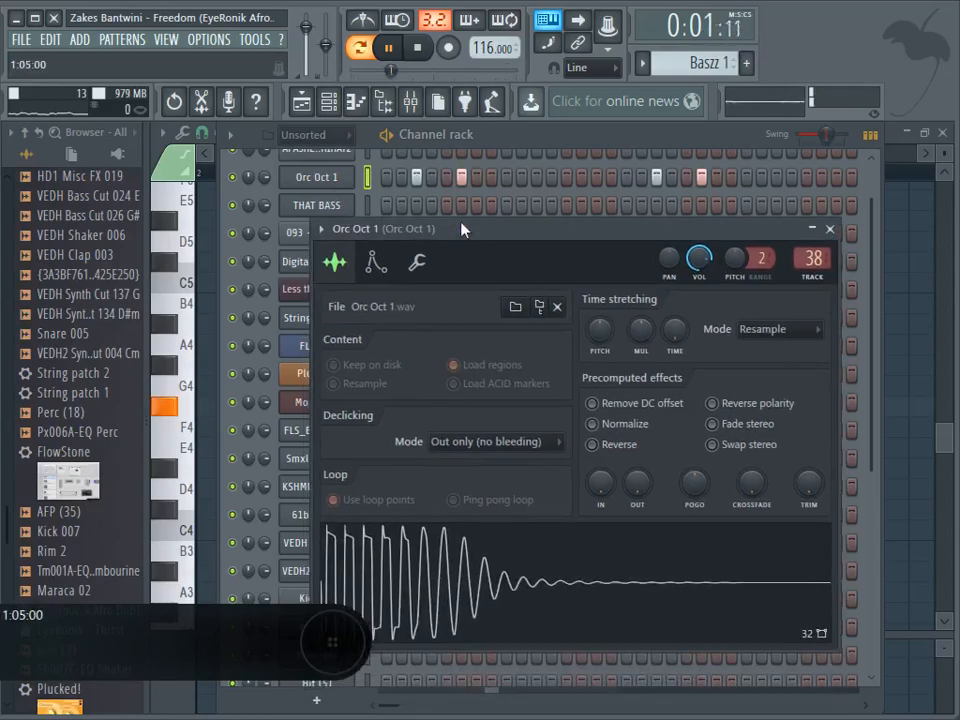
Step: Return to the playlist, play the song in song mode from bar 65 and stop playback
{"action": "left_click", "coordinate": [303, 101]}
{"action": "left_click_drag", "start_coordinate": [950, 390], "coordinate": [947, 227]}
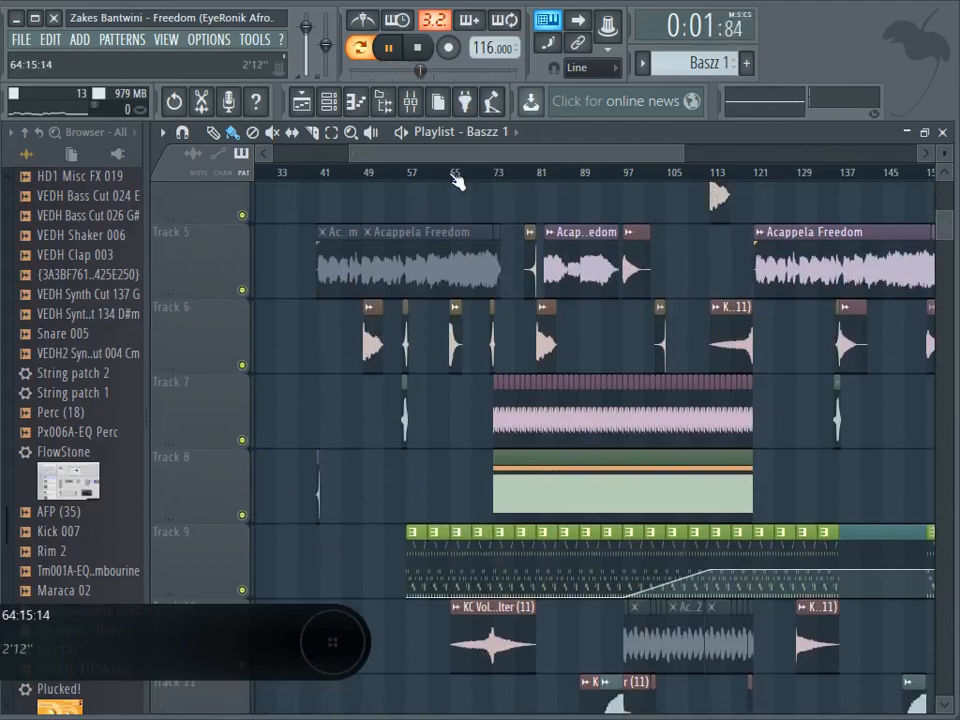
{"action": "left_click", "coordinate": [455, 175]}
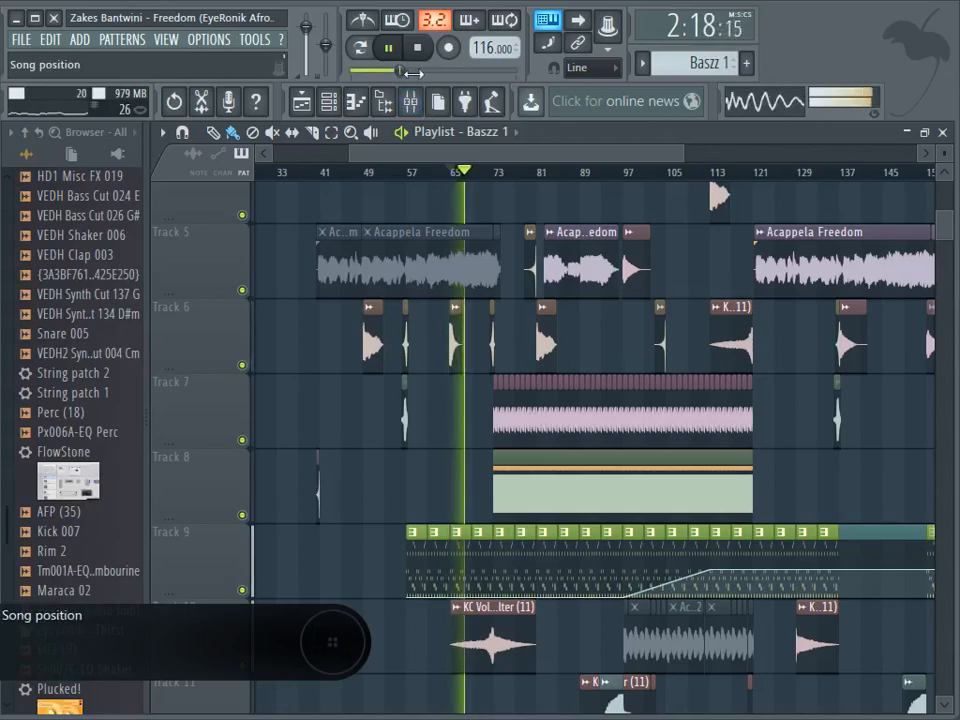
{"action": "left_click", "coordinate": [417, 47]}
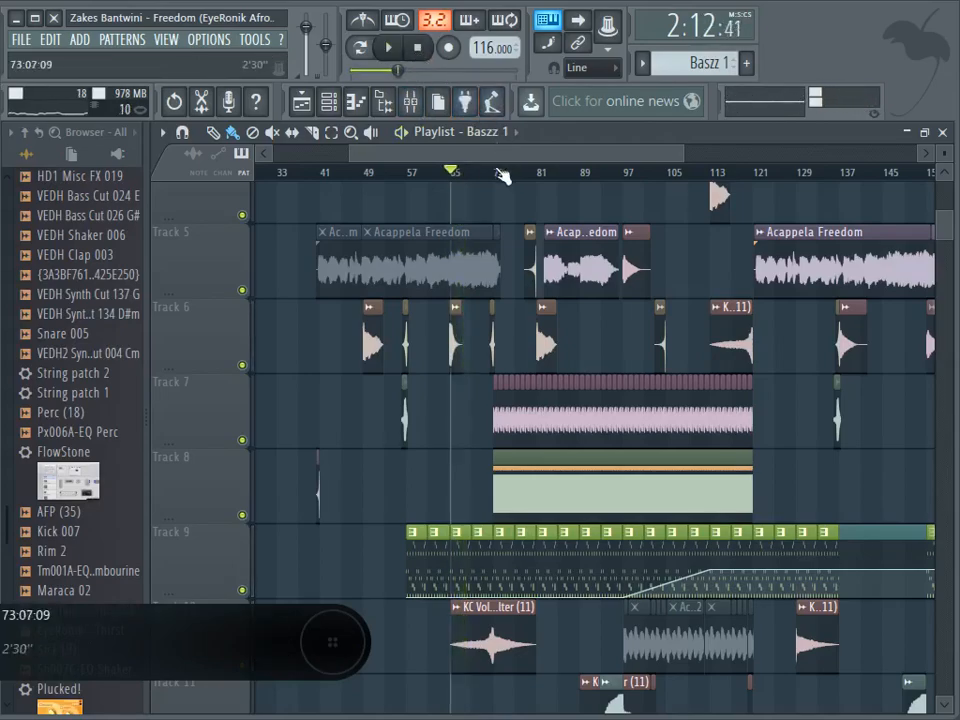
Step: Unmute the short acappella tail clips starting at bar 73 on Track 2 and Track 5
{"action": "scroll", "coordinate": [503, 177], "scroll_direction": "up", "scroll_amount": 6}
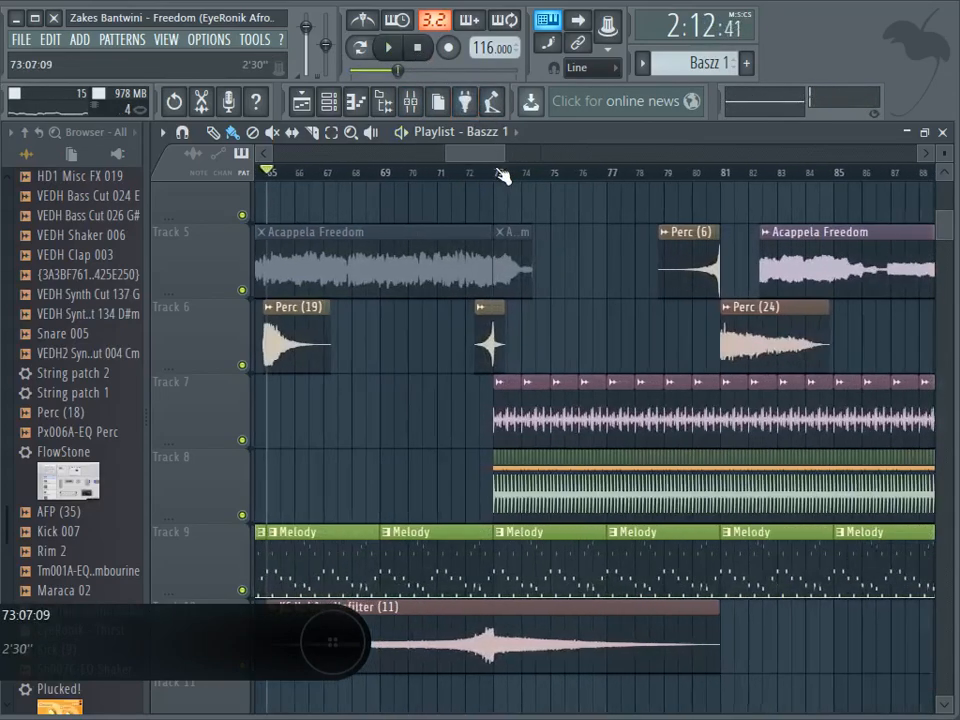
{"action": "scroll", "coordinate": [503, 177], "scroll_direction": "up", "scroll_amount": 1}
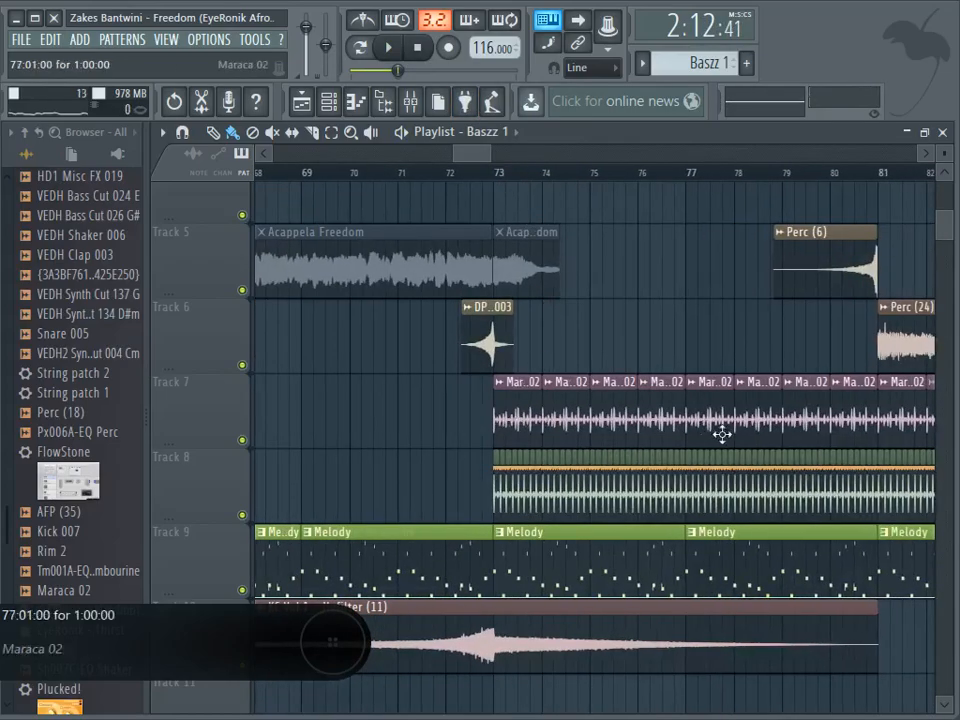
{"action": "scroll", "coordinate": [529, 484], "scroll_direction": "down", "scroll_amount": 10}
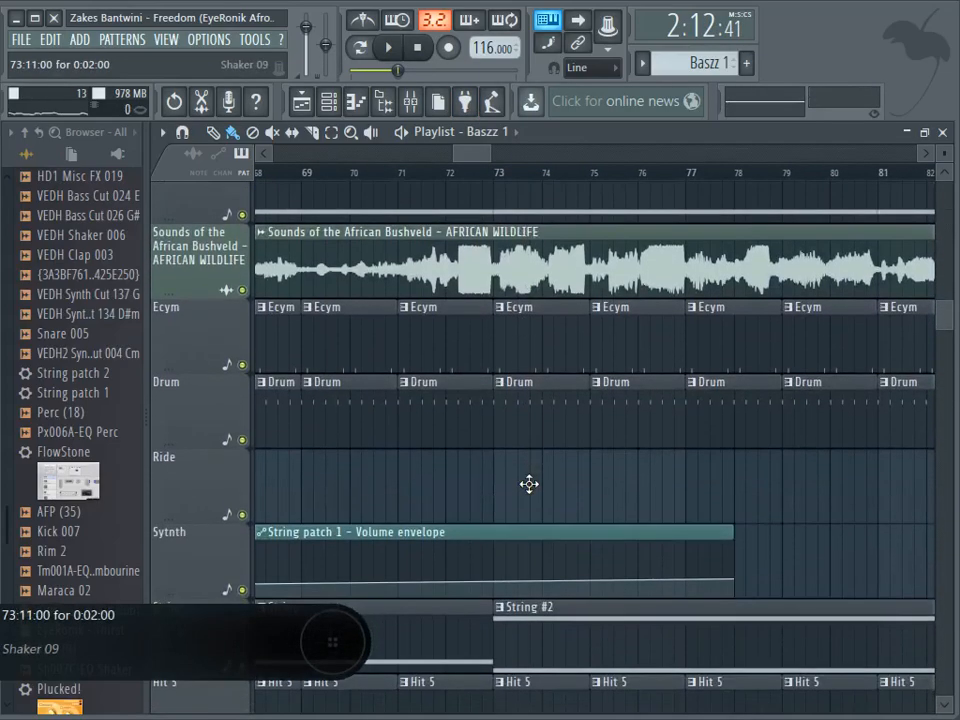
{"action": "scroll", "coordinate": [529, 484], "scroll_direction": "up", "scroll_amount": 12}
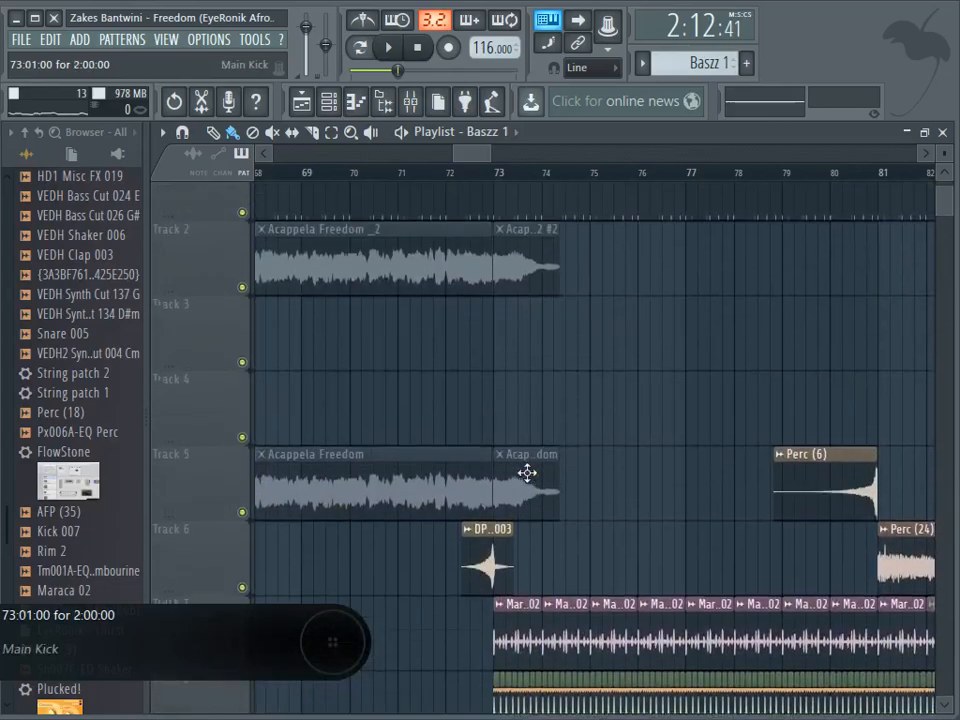
{"action": "scroll", "coordinate": [527, 470], "scroll_direction": "up", "scroll_amount": 1}
{"action": "scroll", "coordinate": [500, 192], "scroll_direction": "down", "scroll_amount": 5}
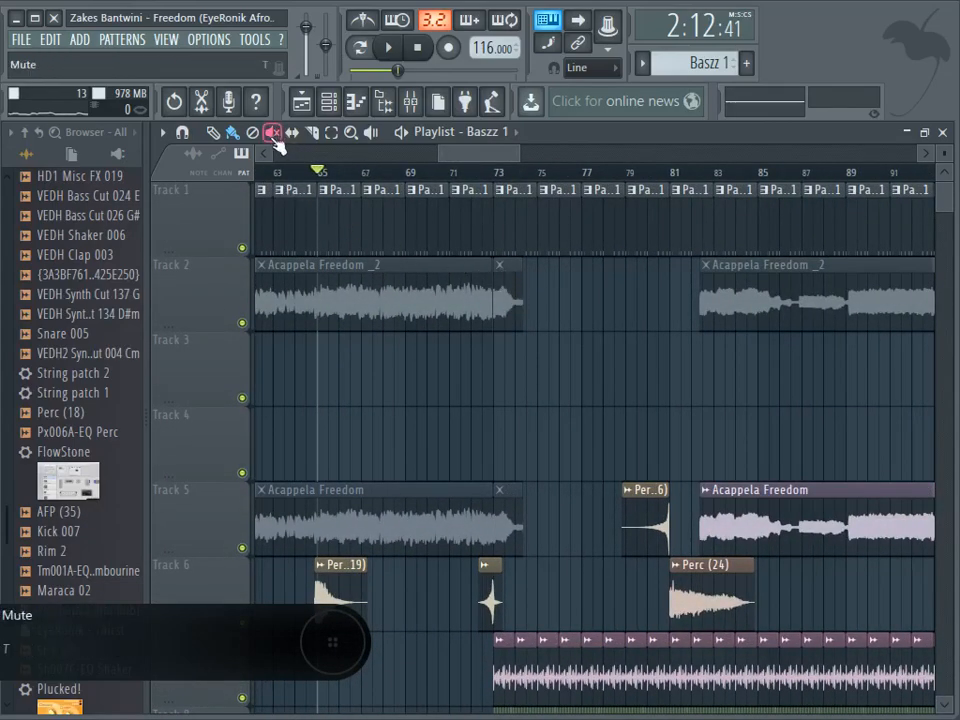
{"action": "left_click", "coordinate": [513, 289]}
{"action": "left_click", "coordinate": [512, 528]}
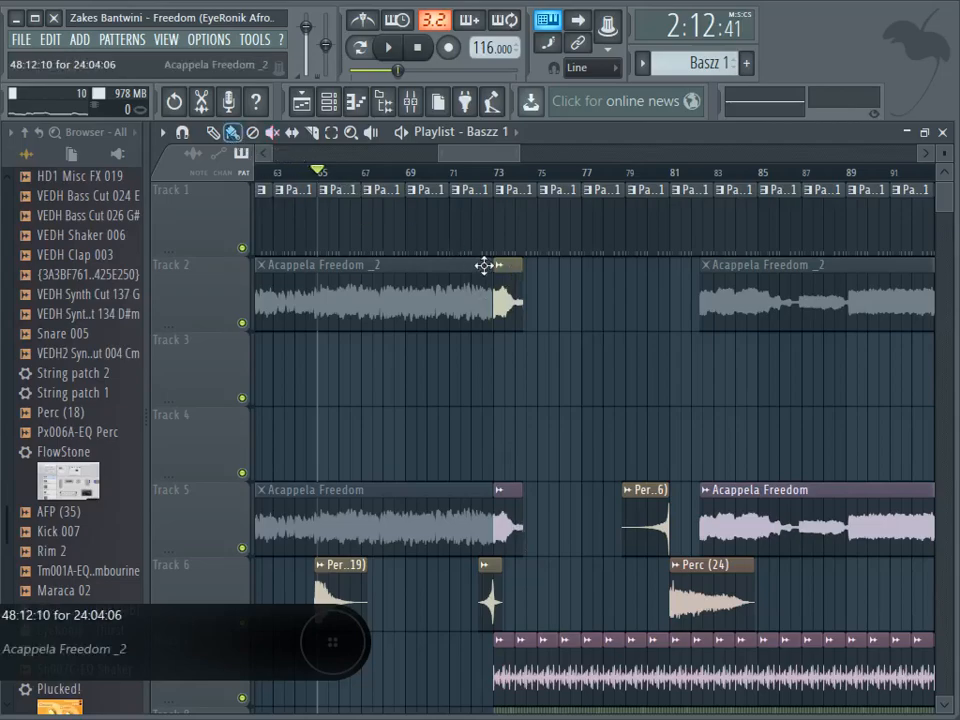
Step: Open the channel settings of the Acappela Freedom _2 #2 clip, view its mixer insert's effects, audition the sample and stop playback
{"action": "double_click", "coordinate": [503, 297]}
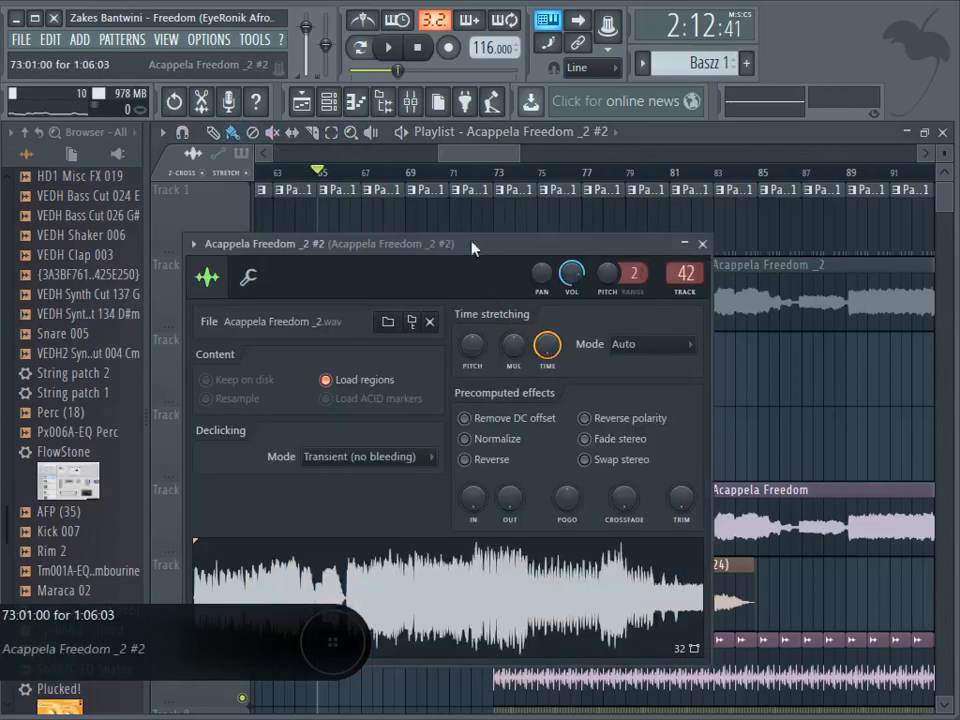
{"action": "left_click", "coordinate": [409, 101]}
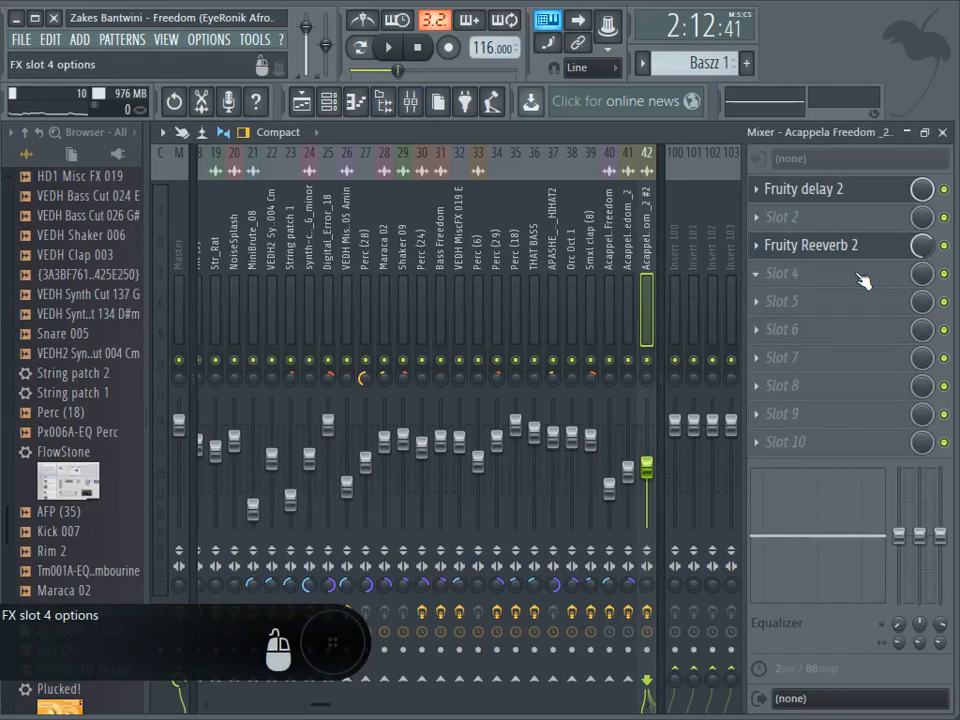
{"action": "key", "text": "q"}
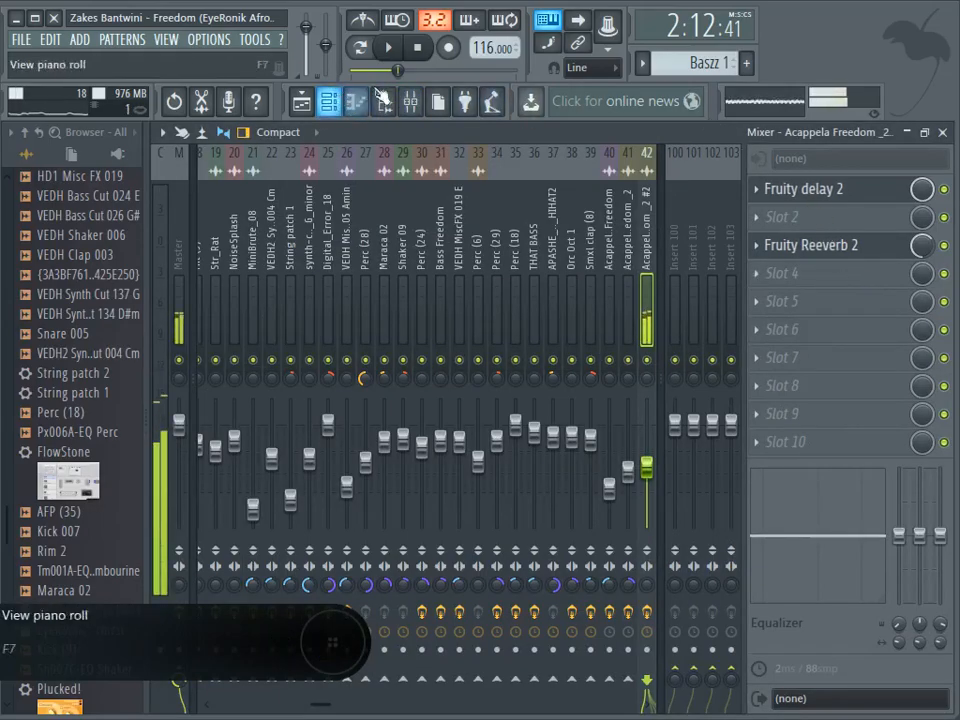
{"action": "left_click", "coordinate": [418, 52]}
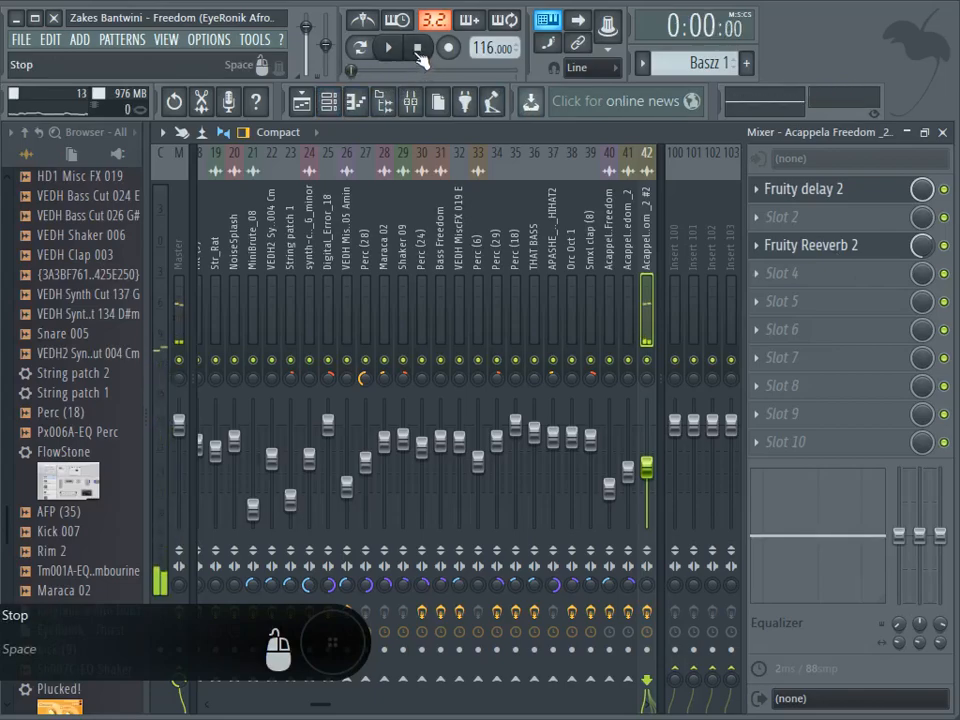
Step: Return to the playlist, play the whole arrangement in song mode from bar 73 and stop playback
{"action": "left_click", "coordinate": [304, 101]}
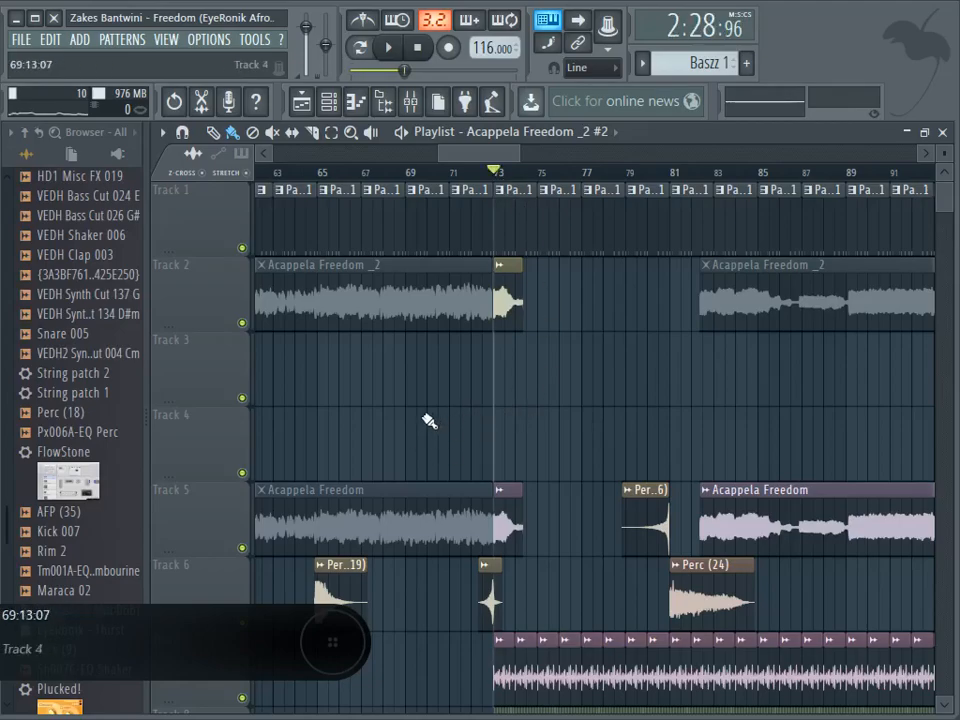
{"action": "scroll", "coordinate": [512, 520], "scroll_direction": "down", "scroll_amount": 6}
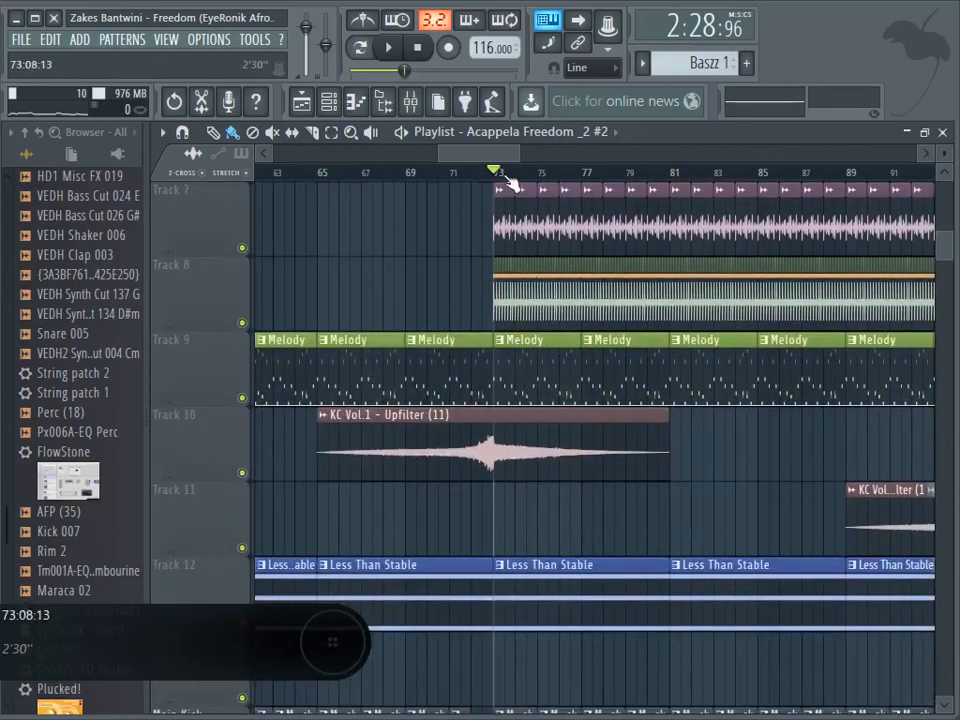
{"action": "scroll", "coordinate": [510, 180], "scroll_direction": "down", "scroll_amount": 8}
{"action": "scroll", "coordinate": [508, 595], "scroll_direction": "up", "scroll_amount": 5}
{"action": "scroll", "coordinate": [390, 270], "scroll_direction": "up", "scroll_amount": 1}
{"action": "left_click", "coordinate": [388, 47]}
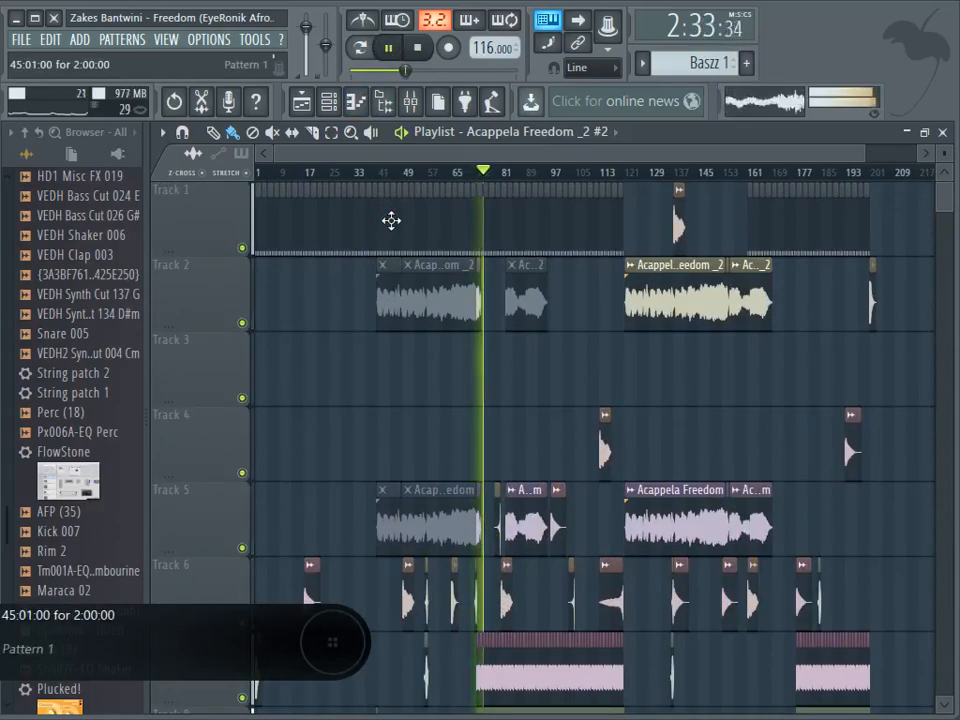
{"action": "left_click", "coordinate": [418, 58]}
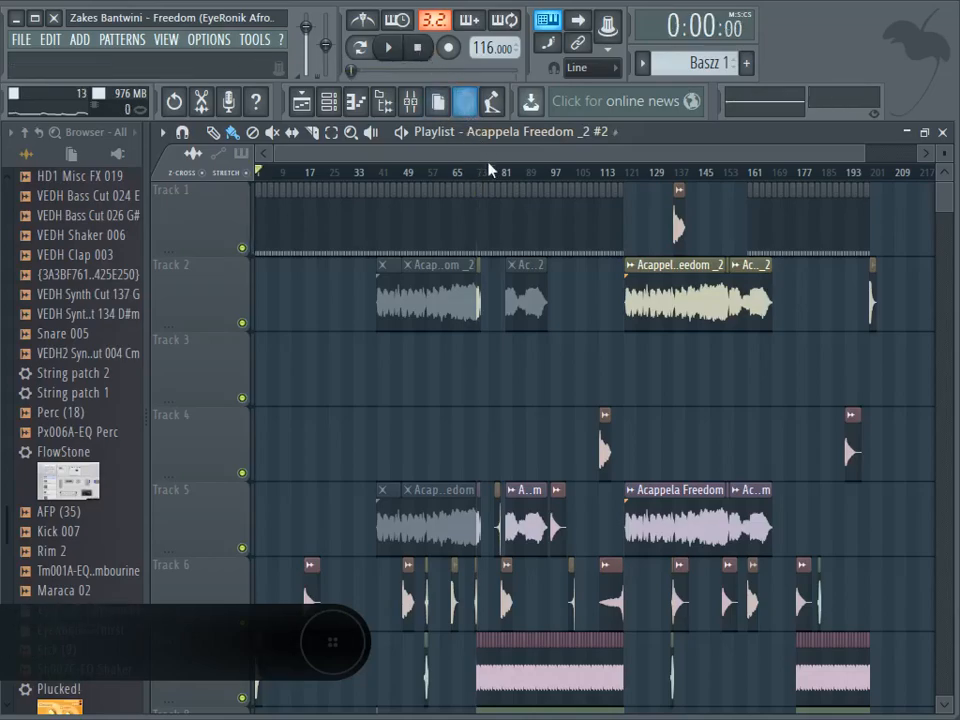
Step: Review the layers entering at bar 73 in the playlist, and open the String #2 pattern's notes in the piano roll
{"action": "scroll", "coordinate": [483, 183], "scroll_direction": "up", "scroll_amount": 4}
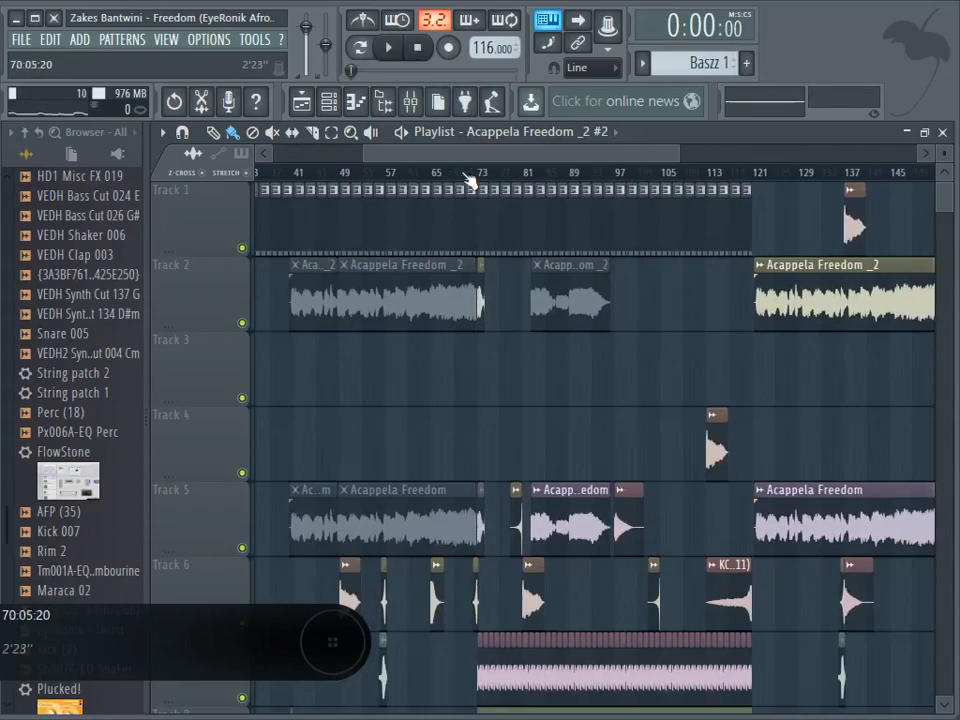
{"action": "scroll", "coordinate": [510, 596], "scroll_direction": "down", "scroll_amount": 6}
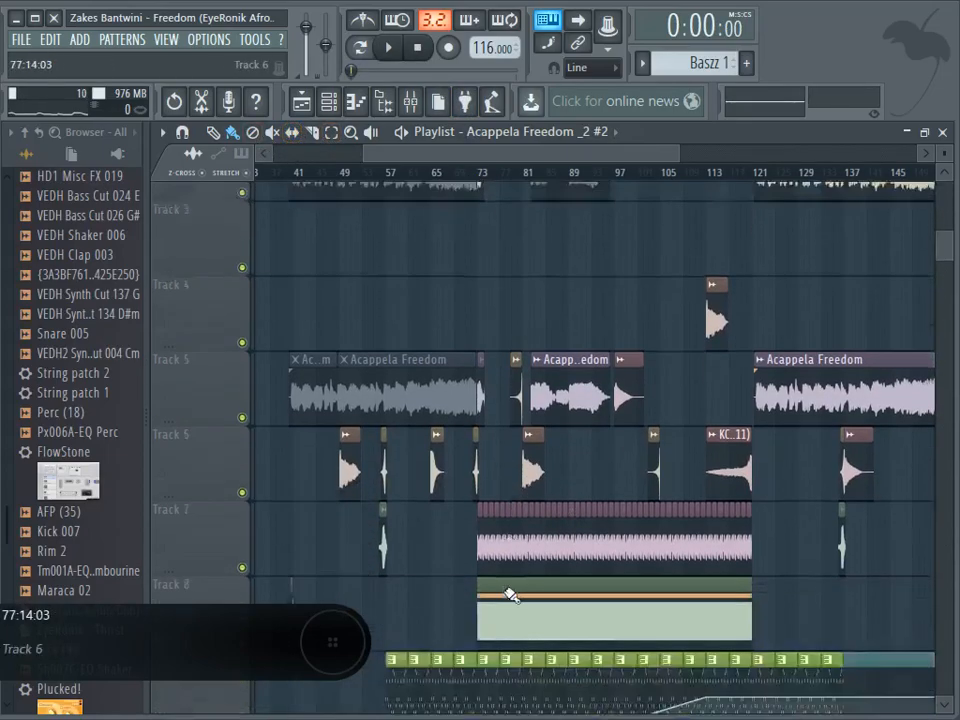
{"action": "scroll", "coordinate": [483, 570], "scroll_direction": "down", "scroll_amount": 11}
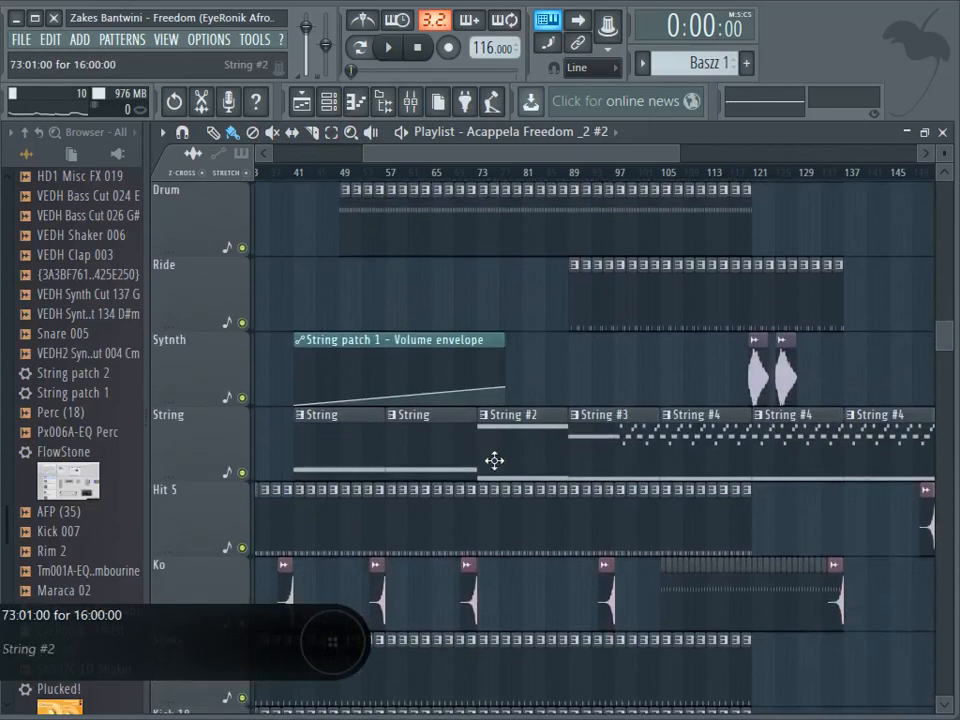
{"action": "scroll", "coordinate": [508, 448], "scroll_direction": "down", "scroll_amount": 2}
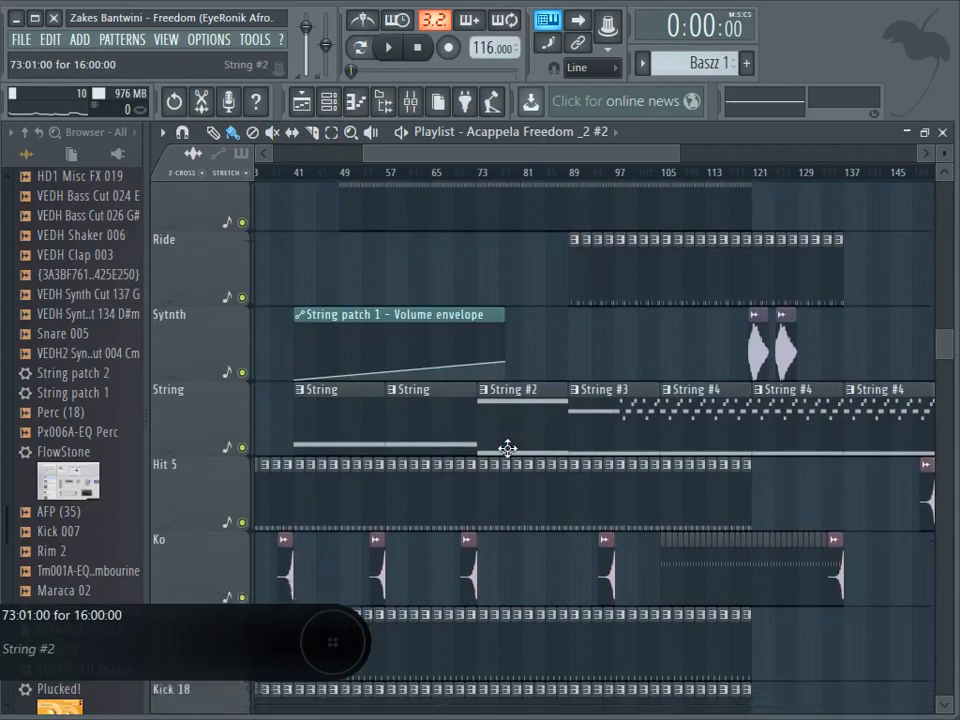
{"action": "scroll", "coordinate": [508, 448], "scroll_direction": "down", "scroll_amount": 3}
{"action": "scroll", "coordinate": [508, 448], "scroll_direction": "up", "scroll_amount": 5}
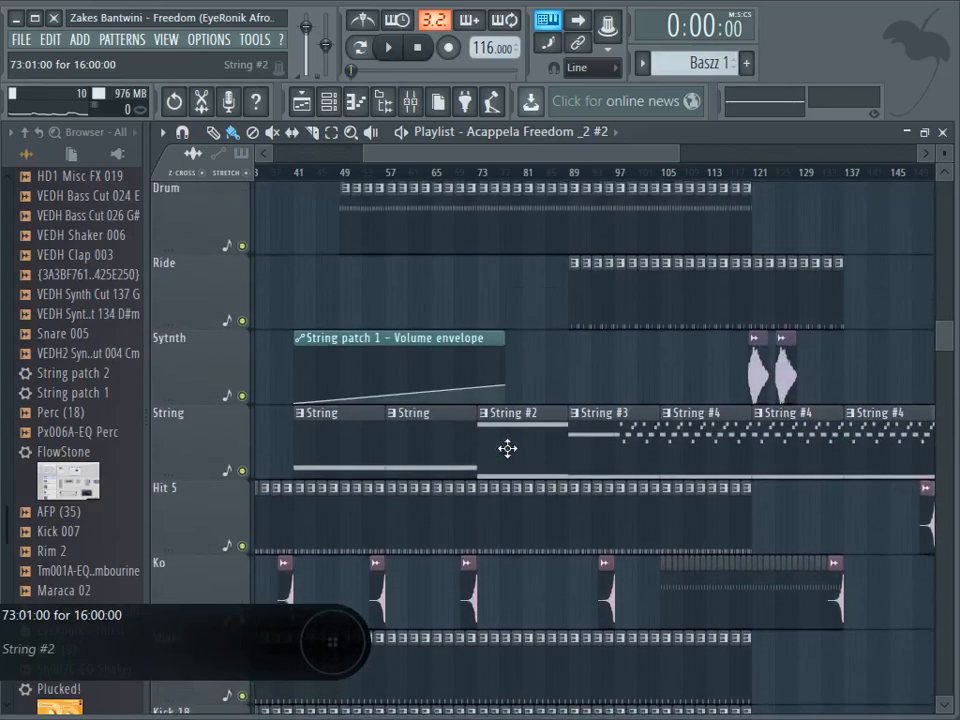
{"action": "double_click", "coordinate": [501, 445]}
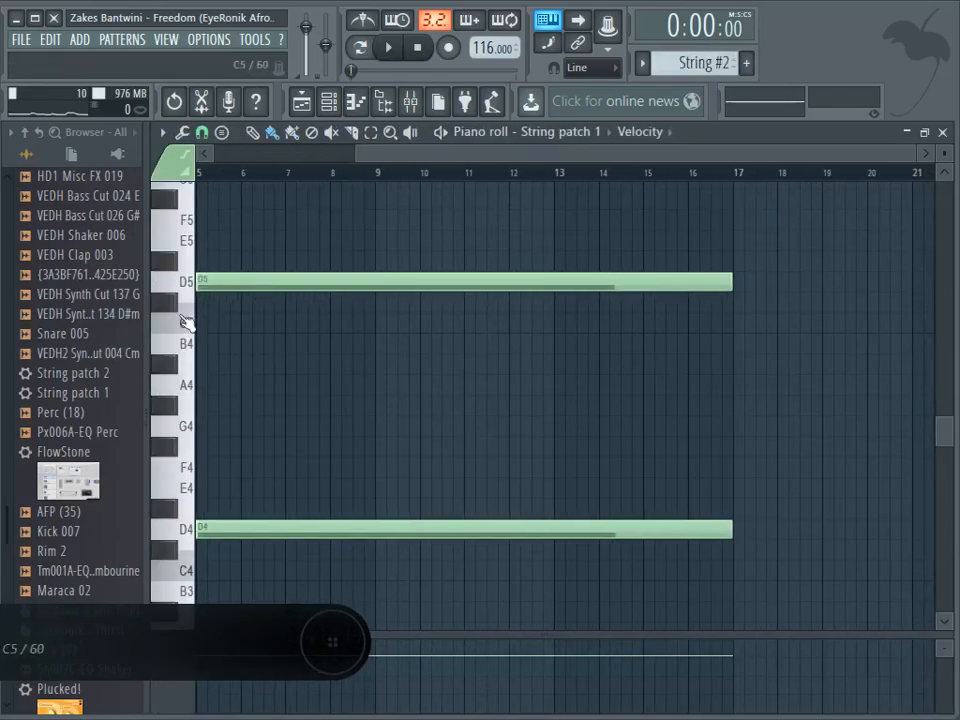
Step: Return to the playlist, set the song position to bar 71 and review the tracks around it
{"action": "left_click", "coordinate": [301, 100]}
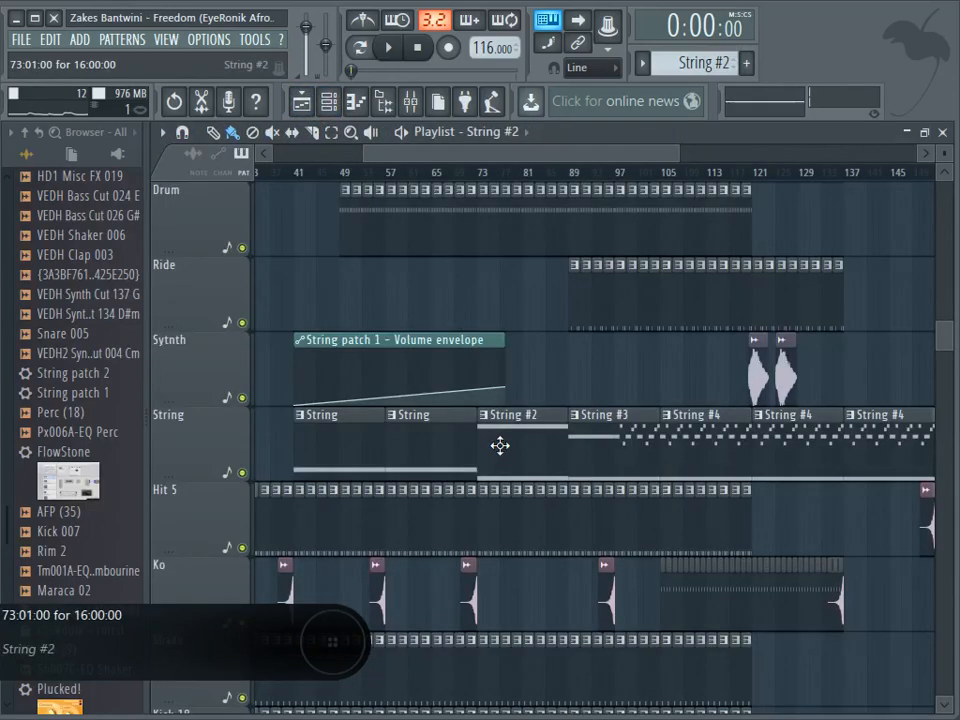
{"action": "scroll", "coordinate": [489, 467], "scroll_direction": "up", "scroll_amount": 16}
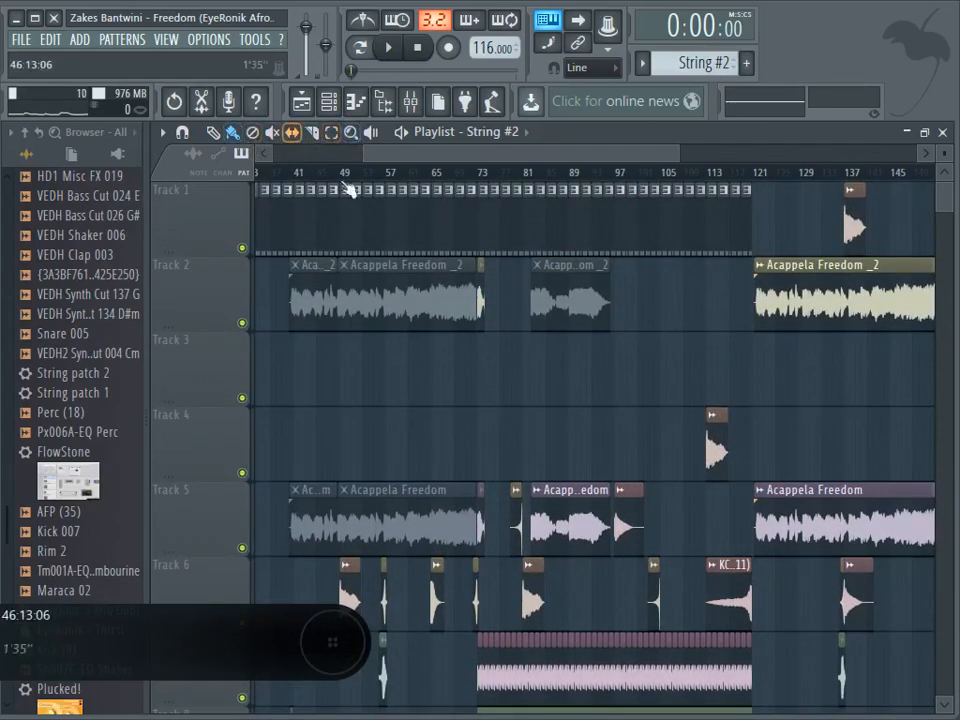
{"action": "scroll", "coordinate": [476, 180], "scroll_direction": "up", "scroll_amount": 5}
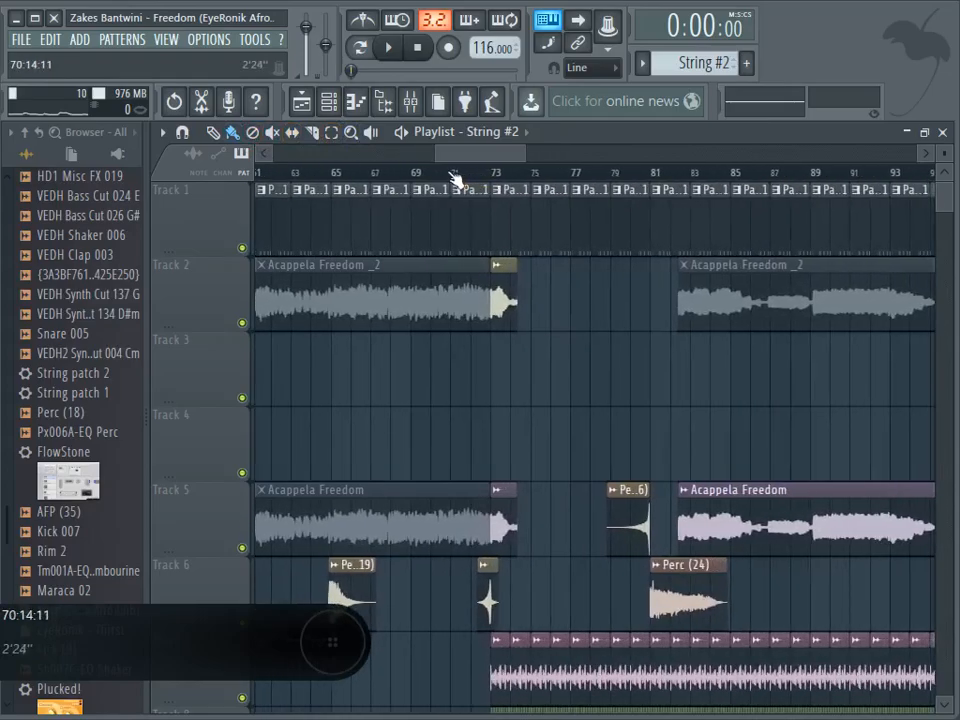
{"action": "scroll", "coordinate": [458, 262], "scroll_direction": "down", "scroll_amount": 12}
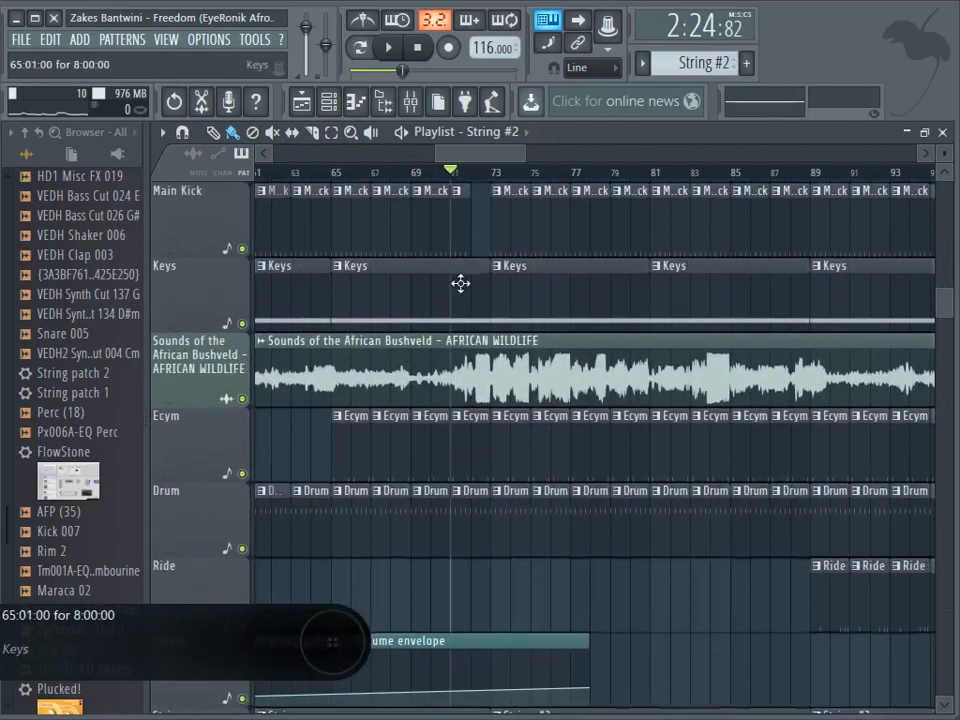
{"action": "scroll", "coordinate": [459, 435], "scroll_direction": "up", "scroll_amount": 4}
{"action": "scroll", "coordinate": [467, 437], "scroll_direction": "up", "scroll_amount": 8}
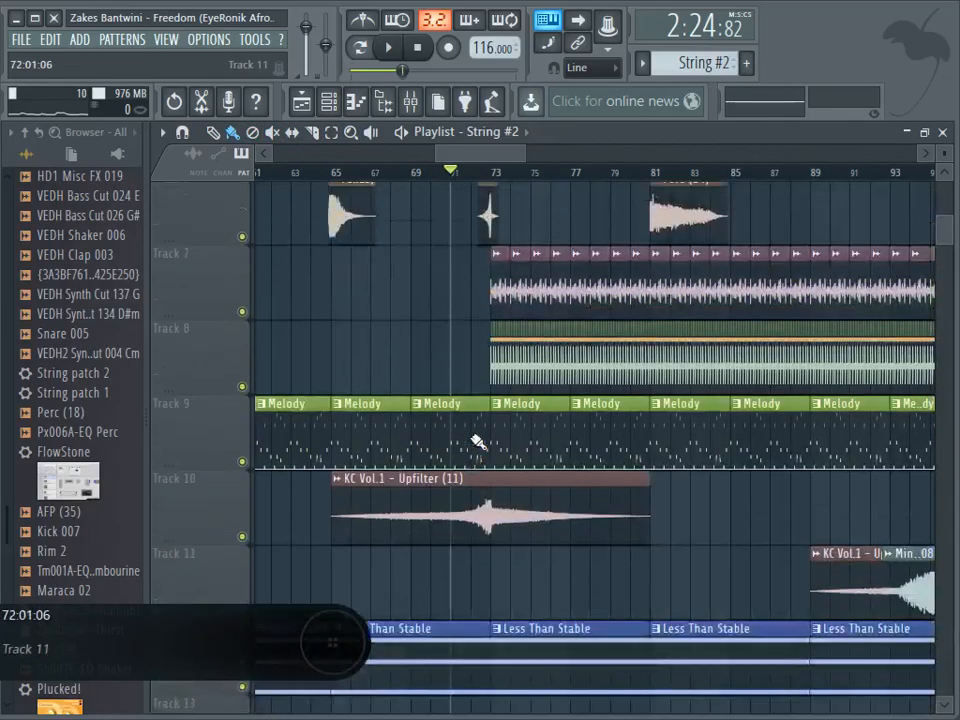
{"action": "scroll", "coordinate": [476, 438], "scroll_direction": "up", "scroll_amount": 1}
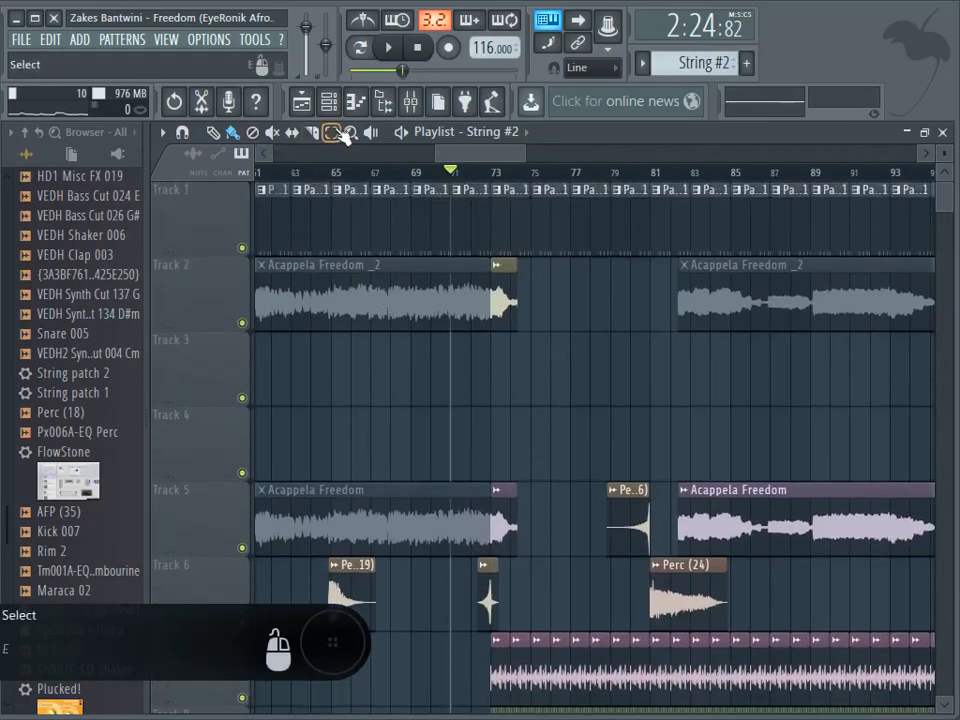
Step: Unmute the acappella clips leading into bar 73 on Track 2 and Track 5, and start song playback from bar 71
{"action": "left_click", "coordinate": [467, 300]}
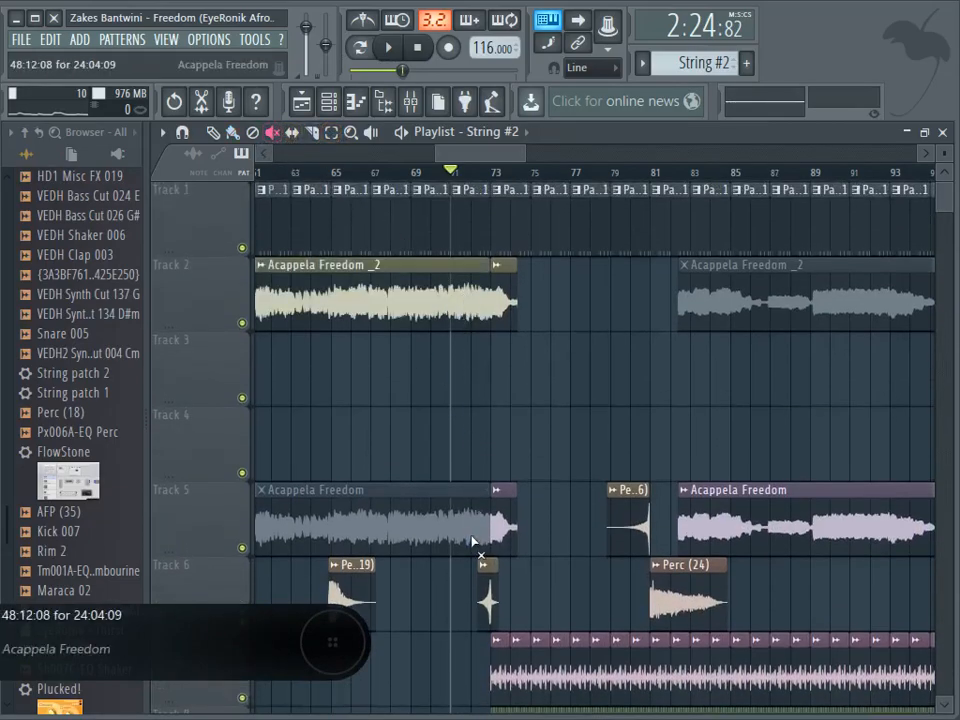
{"action": "left_click", "coordinate": [480, 531]}
{"action": "left_click", "coordinate": [386, 50]}
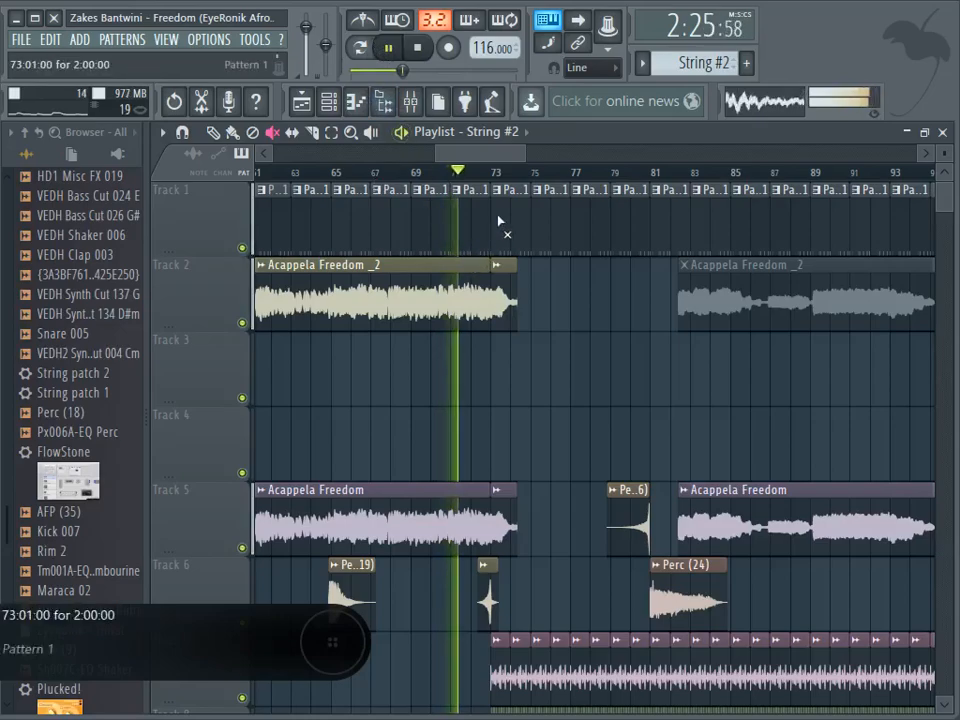
Step: Follow the playback from bar 71 and examine the acappella, percussion, melody and drum layers across the playlist tracks
{"action": "left_click_drag", "start_coordinate": [522, 152], "coordinate": [585, 152]}
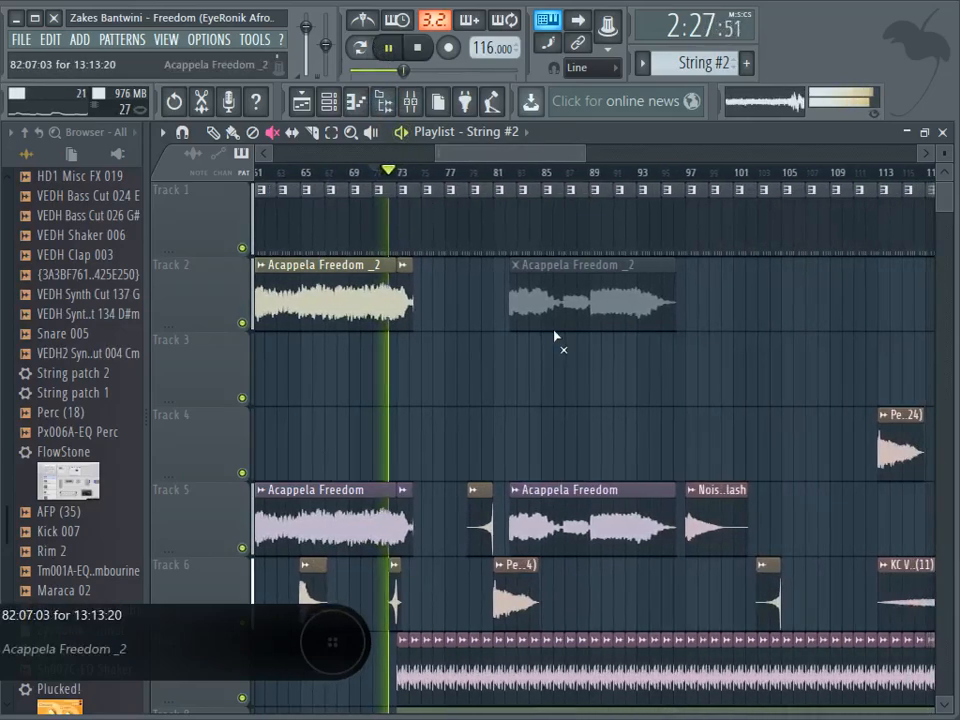
{"action": "scroll", "coordinate": [555, 336], "scroll_direction": "down", "scroll_amount": 5}
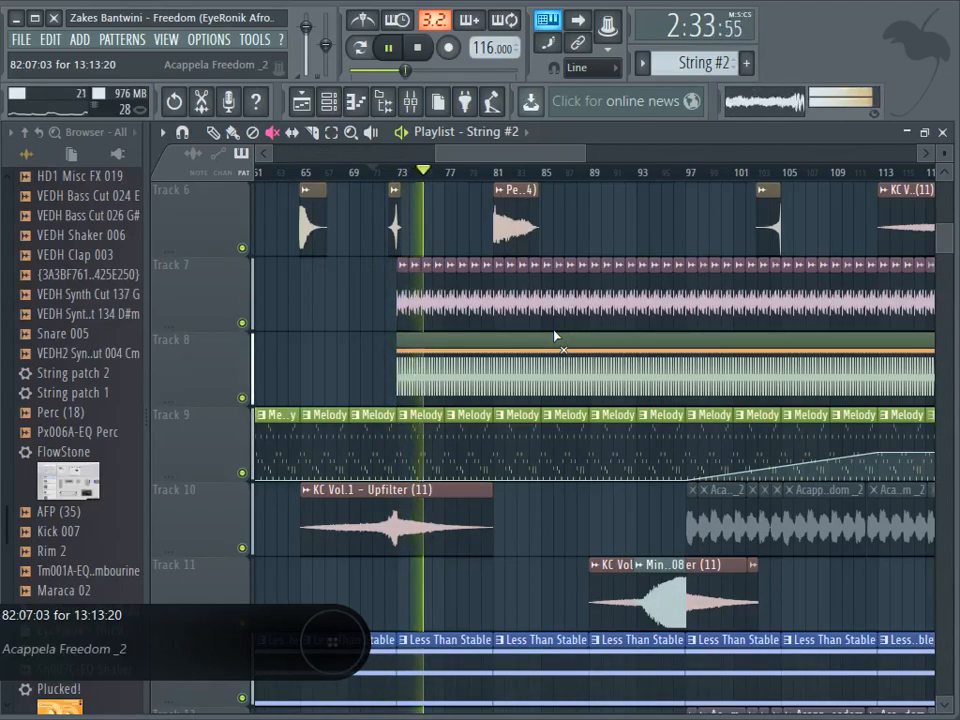
{"action": "scroll", "coordinate": [555, 336], "scroll_direction": "down", "scroll_amount": 5}
{"action": "scroll", "coordinate": [555, 336], "scroll_direction": "down", "scroll_amount": 1}
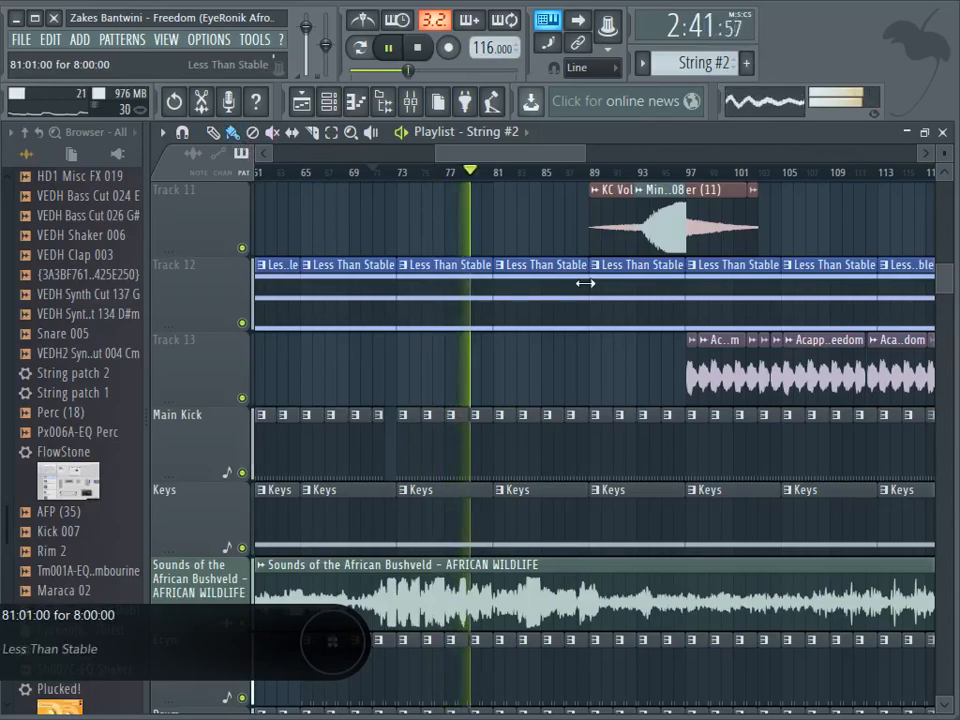
{"action": "scroll", "coordinate": [585, 284], "scroll_direction": "up", "scroll_amount": 15}
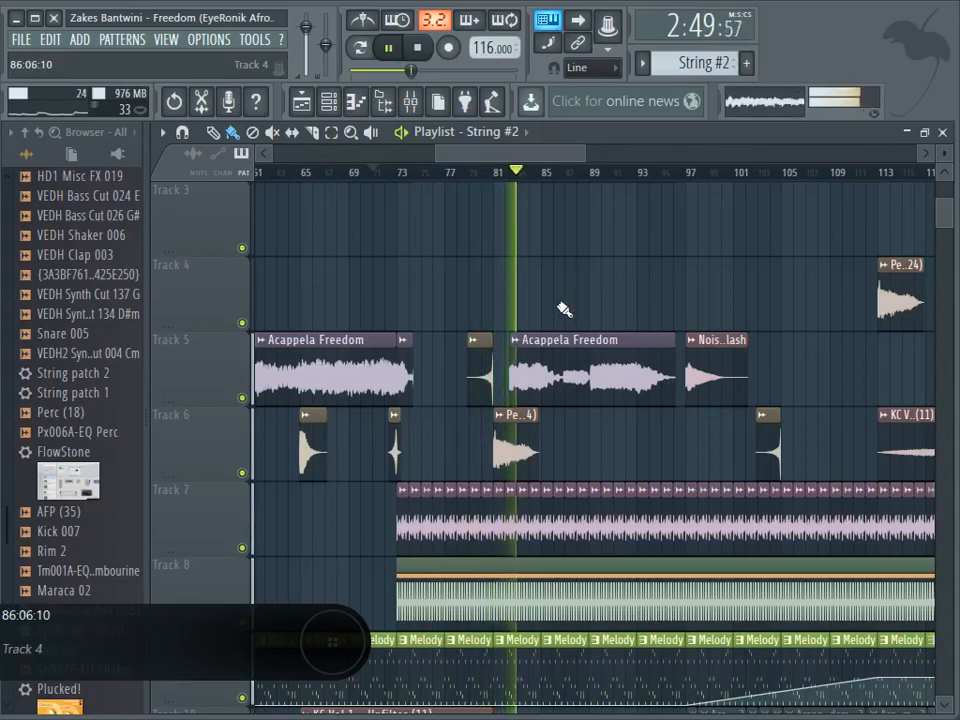
{"action": "scroll", "coordinate": [615, 608], "scroll_direction": "down", "scroll_amount": 8}
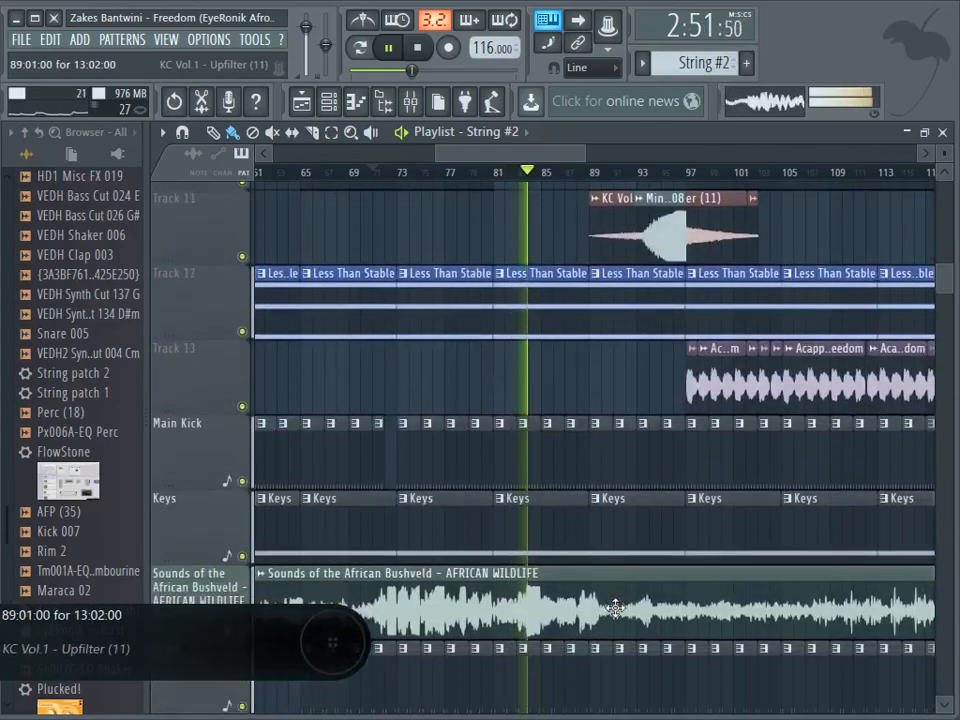
{"action": "scroll", "coordinate": [615, 608], "scroll_direction": "down", "scroll_amount": 8}
{"action": "scroll", "coordinate": [615, 608], "scroll_direction": "up", "scroll_amount": 3}
{"action": "scroll", "coordinate": [615, 608], "scroll_direction": "up", "scroll_amount": 12}
{"action": "scroll", "coordinate": [615, 608], "scroll_direction": "up", "scroll_amount": 3}
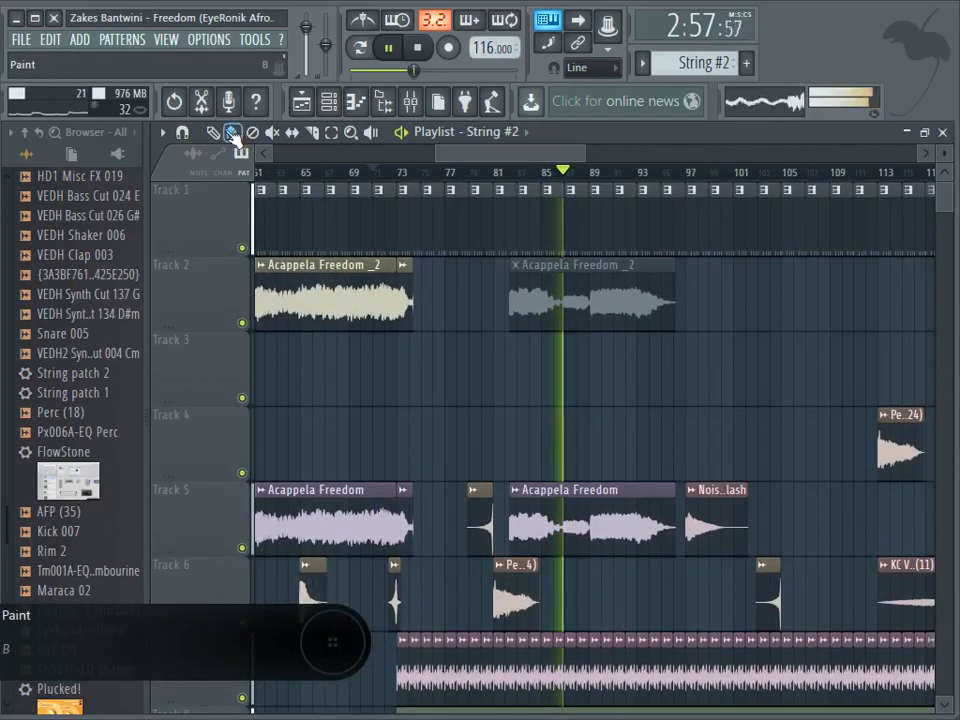
Step: Unmute the Acappela Freedom _2 clip between bars 82 and 96 on Track 2 and keep listening up to its end
{"action": "left_click", "coordinate": [272, 132]}
{"action": "left_click", "coordinate": [596, 298]}
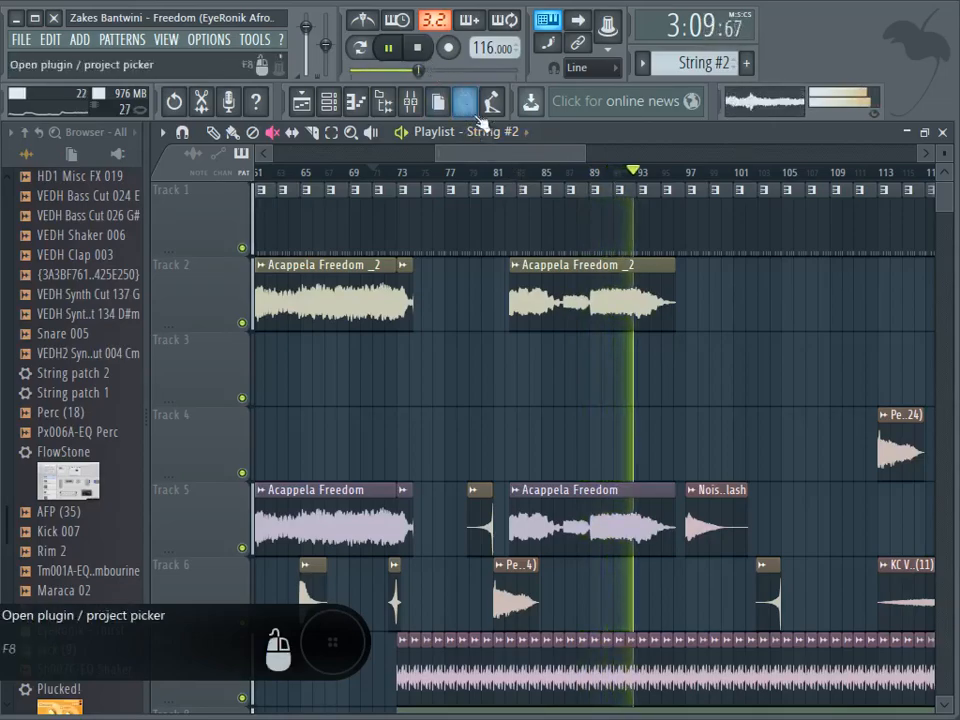
{"action": "left_click_drag", "start_coordinate": [499, 153], "coordinate": [516, 154]}
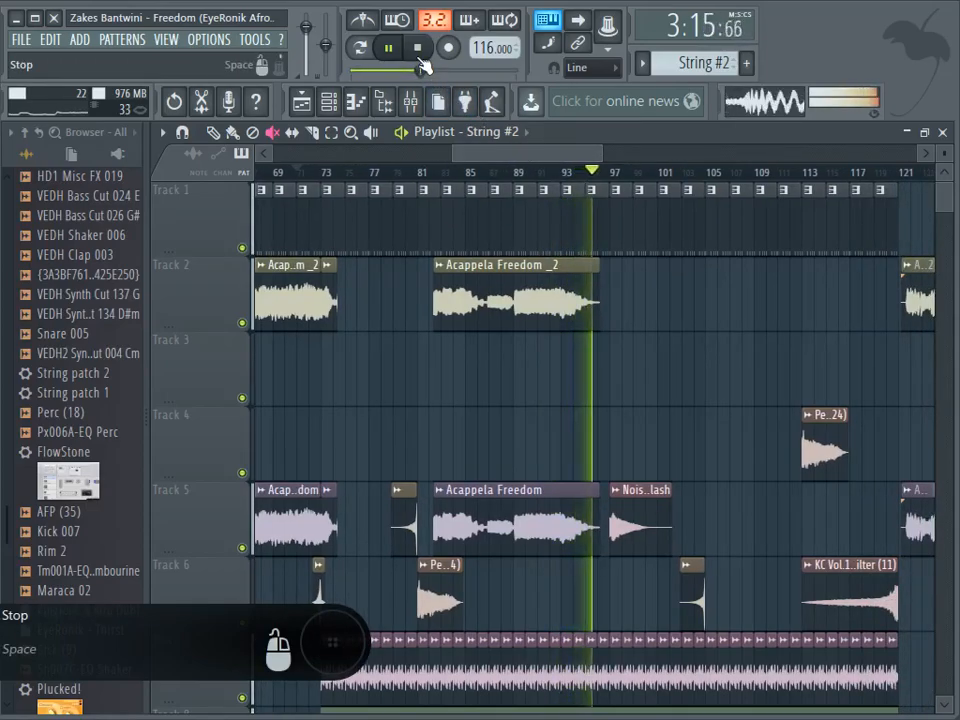
Step: Mute the acappella clips on Track 13 from bar 97 to bar 121 and stop playback
{"action": "scroll", "coordinate": [512, 243], "scroll_direction": "down", "scroll_amount": 4}
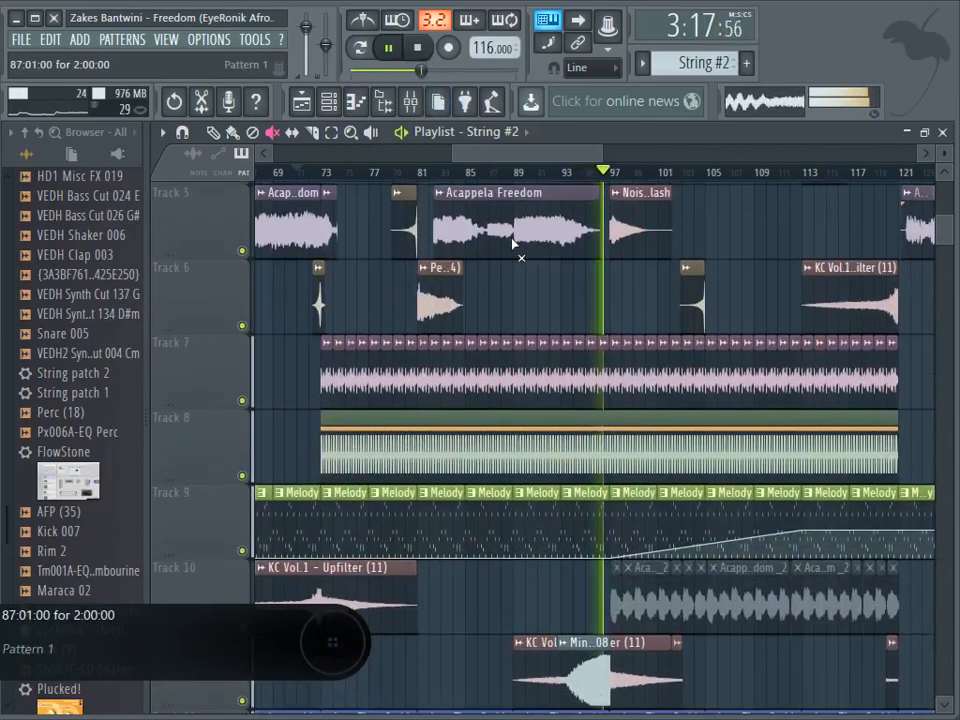
{"action": "scroll", "coordinate": [513, 245], "scroll_direction": "down", "scroll_amount": 3}
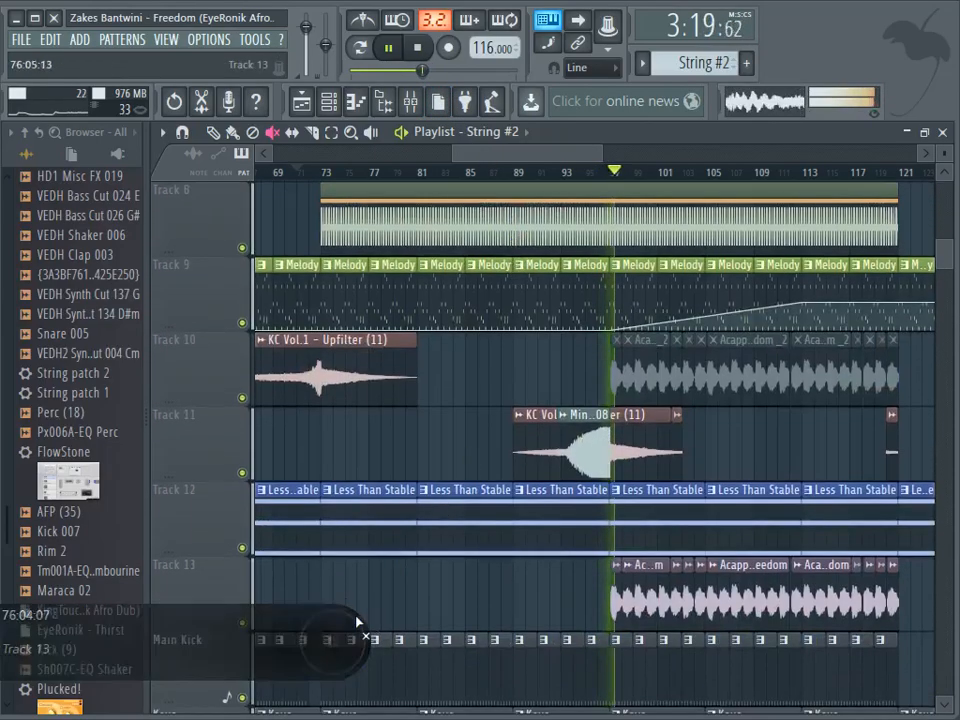
{"action": "scroll", "coordinate": [356, 622], "scroll_direction": "down", "scroll_amount": 2}
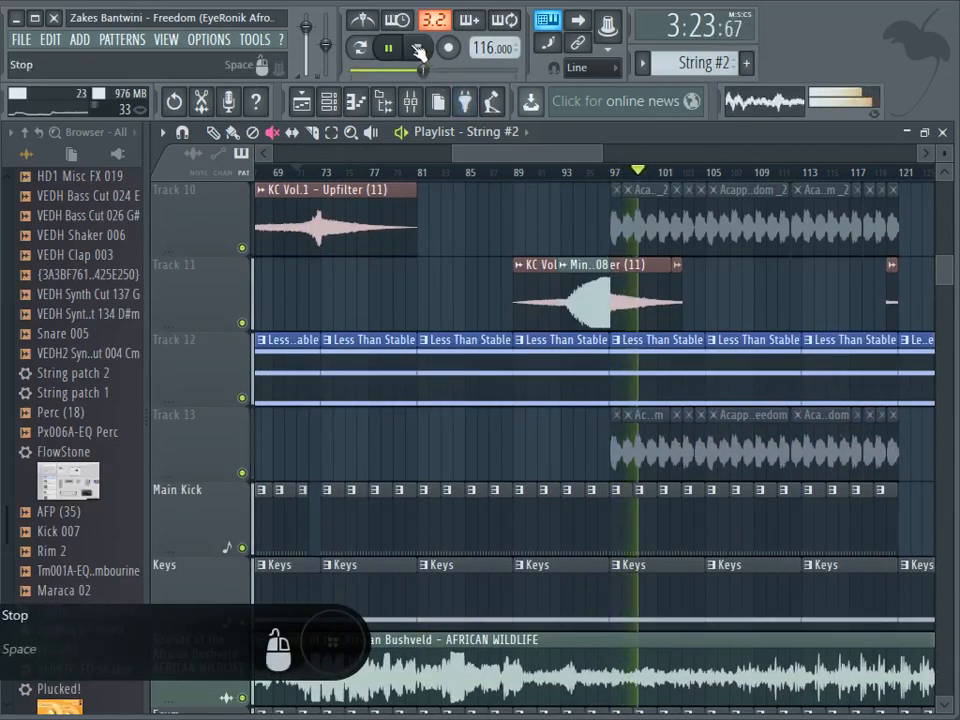
{"action": "scroll", "coordinate": [437, 193], "scroll_direction": "up", "scroll_amount": 3}
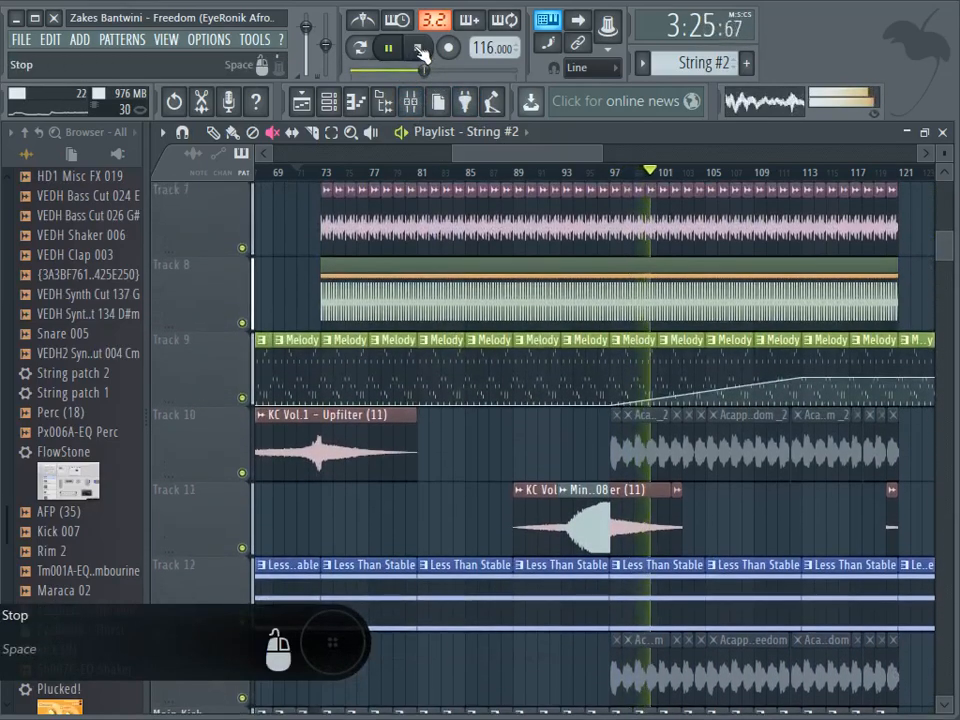
{"action": "left_click", "coordinate": [420, 52]}
Step: Select the playlist clips from bar 73 to bar 121 and narrow the time selection to bars 73 to 97
{"action": "scroll", "coordinate": [557, 428], "scroll_direction": "up", "scroll_amount": 6}
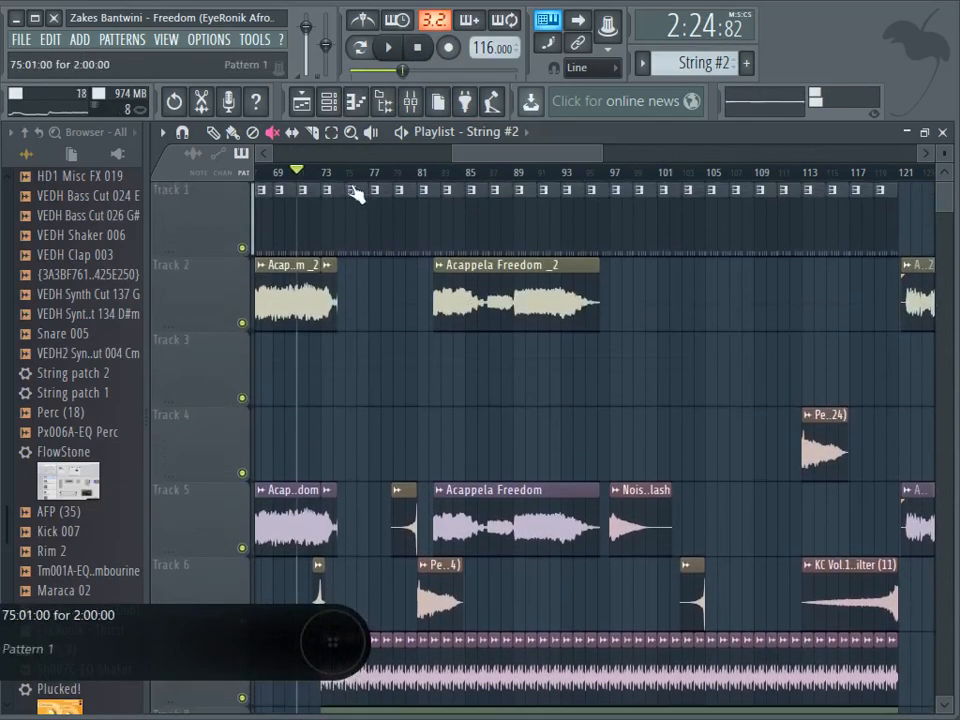
{"action": "left_click_drag", "start_coordinate": [326, 178], "coordinate": [897, 211]}
{"action": "scroll", "coordinate": [799, 304], "scroll_direction": "down", "scroll_amount": 9}
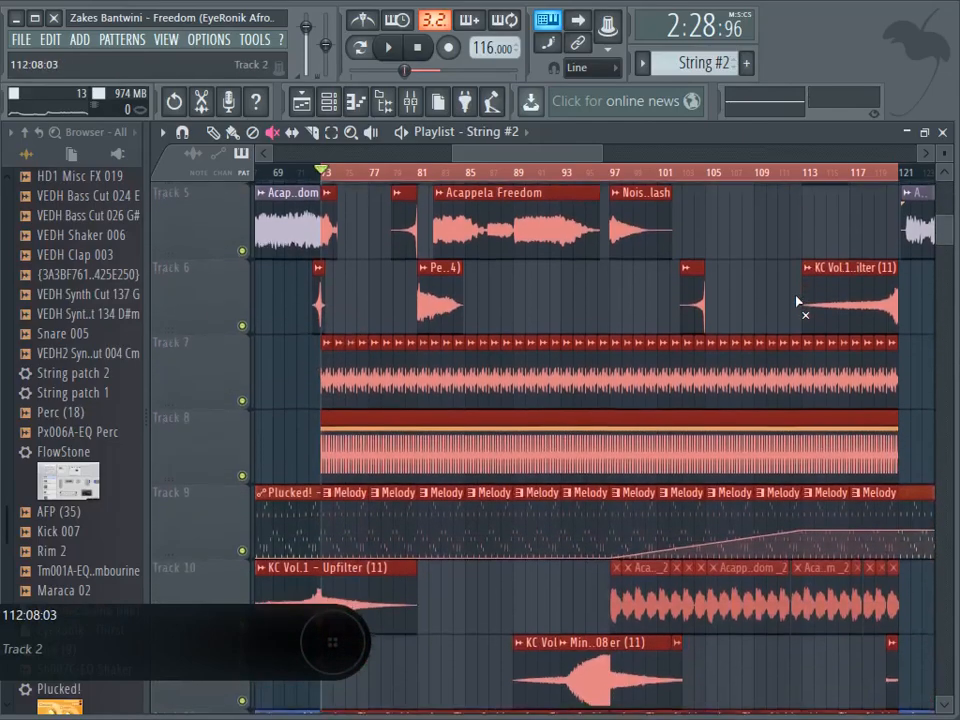
{"action": "scroll", "coordinate": [803, 305], "scroll_direction": "down", "scroll_amount": 4}
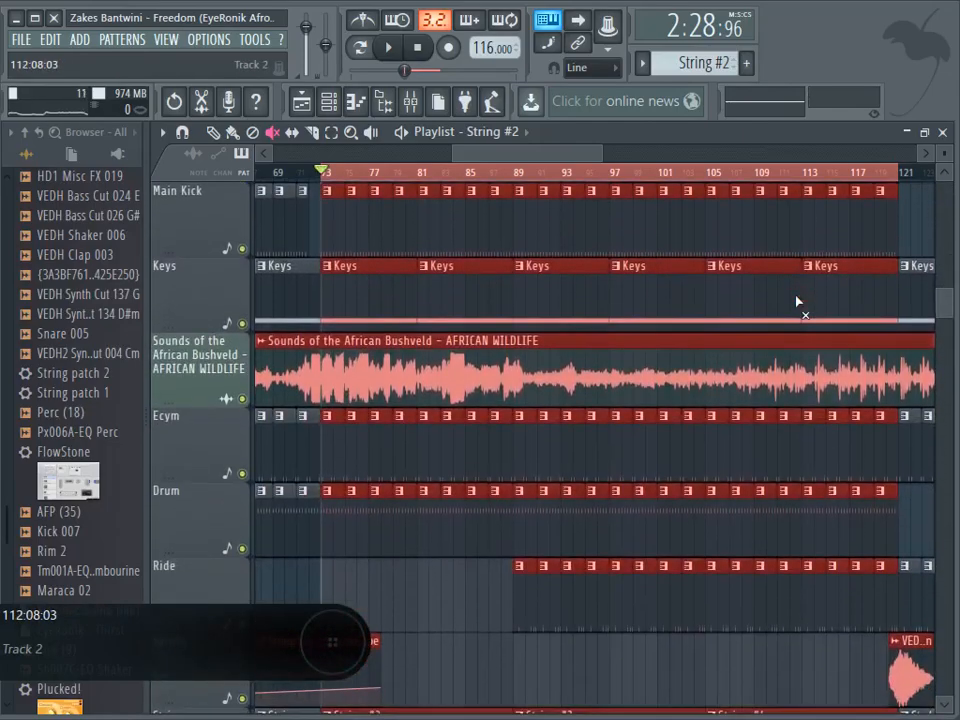
{"action": "left_click", "coordinate": [617, 178]}
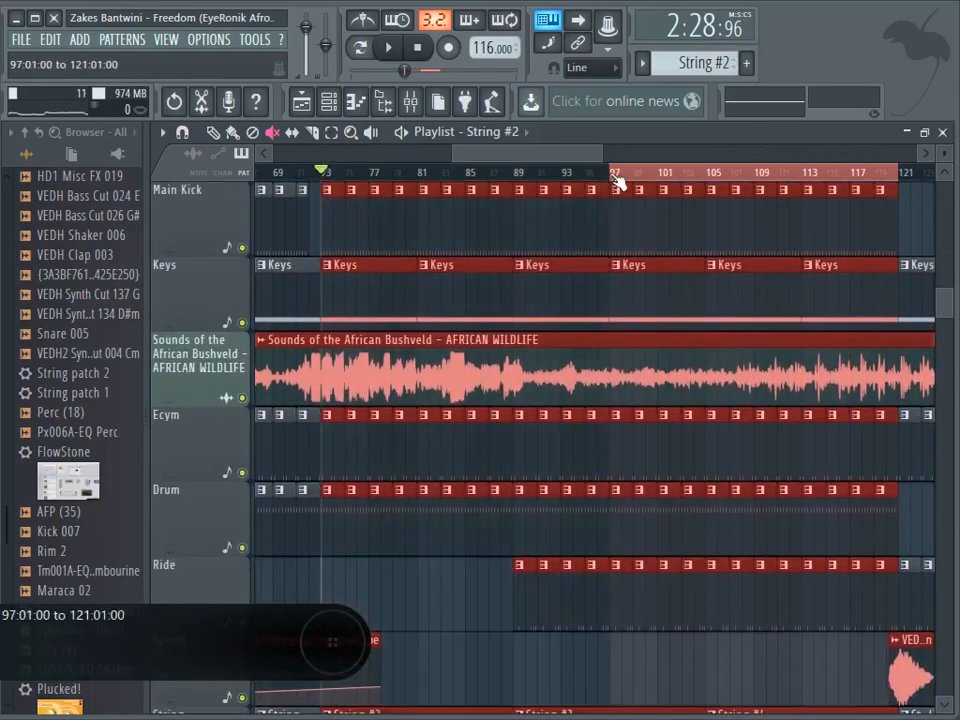
{"action": "left_click", "coordinate": [331, 176]}
{"action": "left_click_drag", "start_coordinate": [745, 180], "coordinate": [612, 178]}
Step: Examine the clips within bars 73 to 97 on all tracks, from the acappellas to the String patterns
{"action": "scroll", "coordinate": [497, 248], "scroll_direction": "up", "scroll_amount": 4}
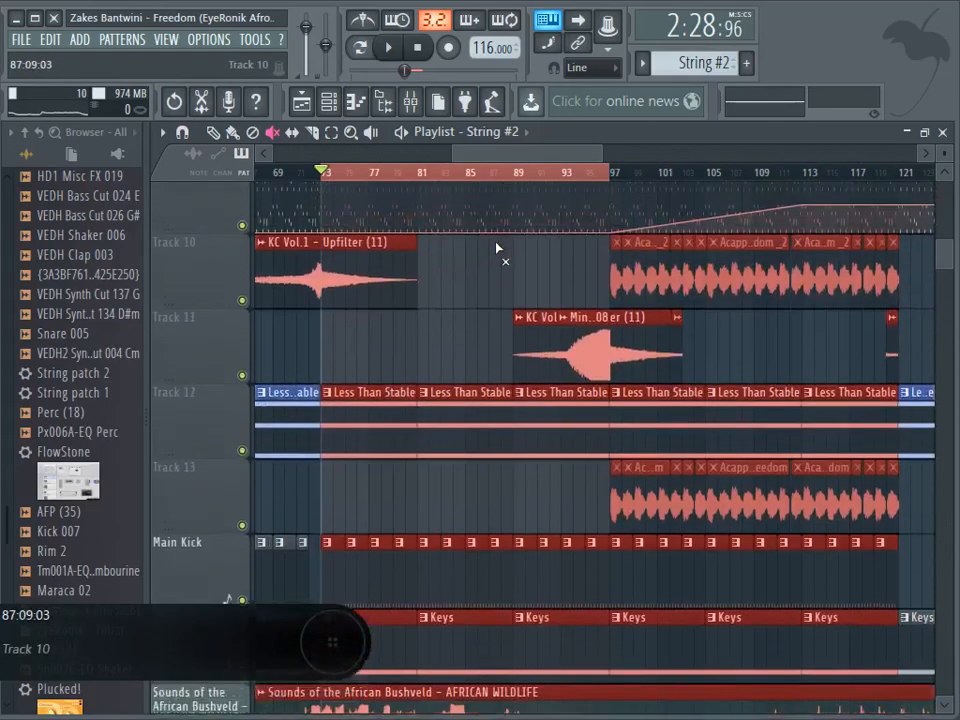
{"action": "scroll", "coordinate": [497, 248], "scroll_direction": "up", "scroll_amount": 9}
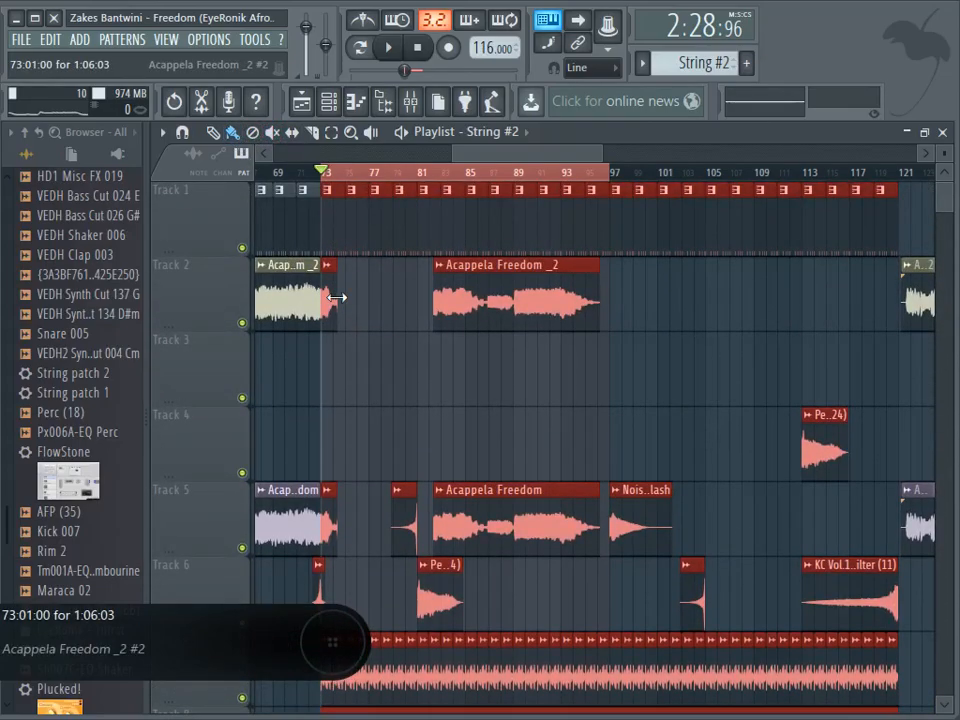
{"action": "scroll", "coordinate": [337, 297], "scroll_direction": "down", "scroll_amount": 14}
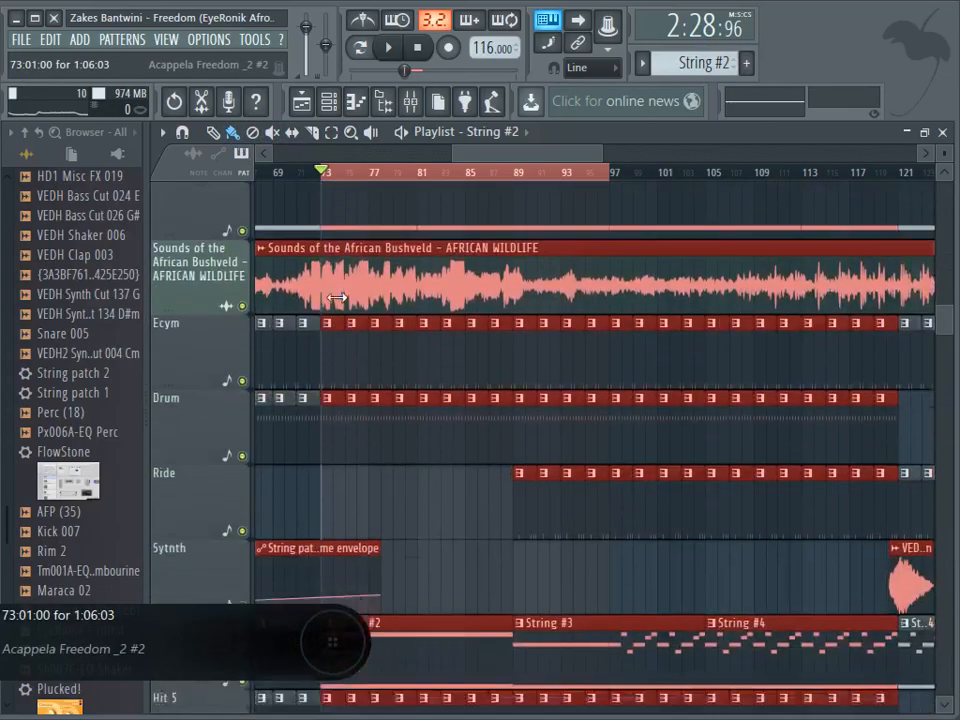
{"action": "scroll", "coordinate": [337, 297], "scroll_direction": "down", "scroll_amount": 2}
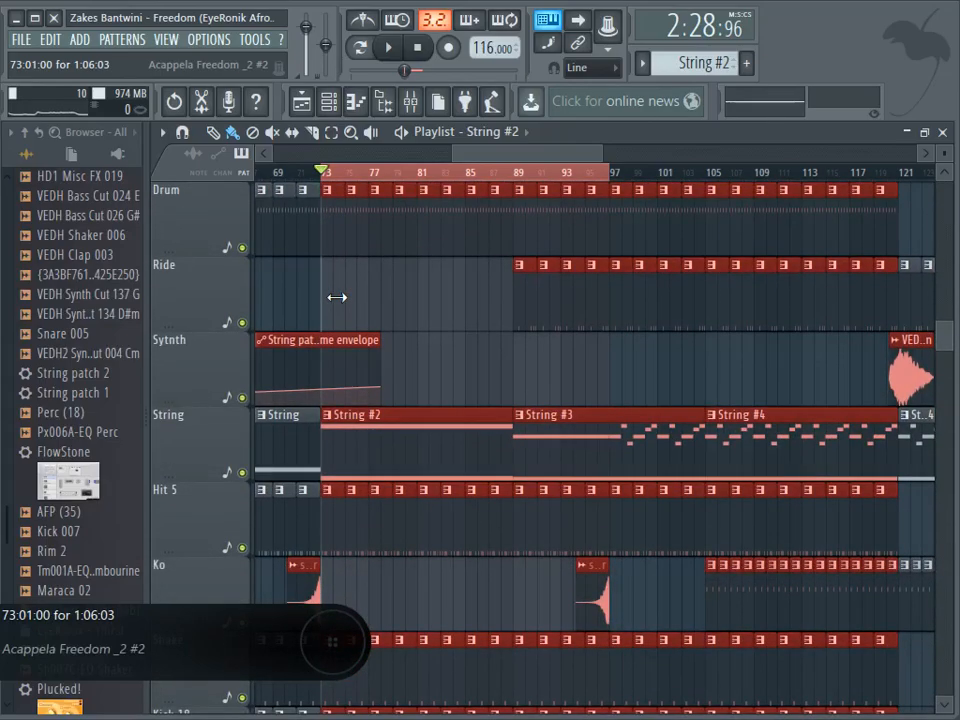
{"action": "scroll", "coordinate": [337, 297], "scroll_direction": "up", "scroll_amount": 8}
{"action": "scroll", "coordinate": [335, 260], "scroll_direction": "down", "scroll_amount": 4}
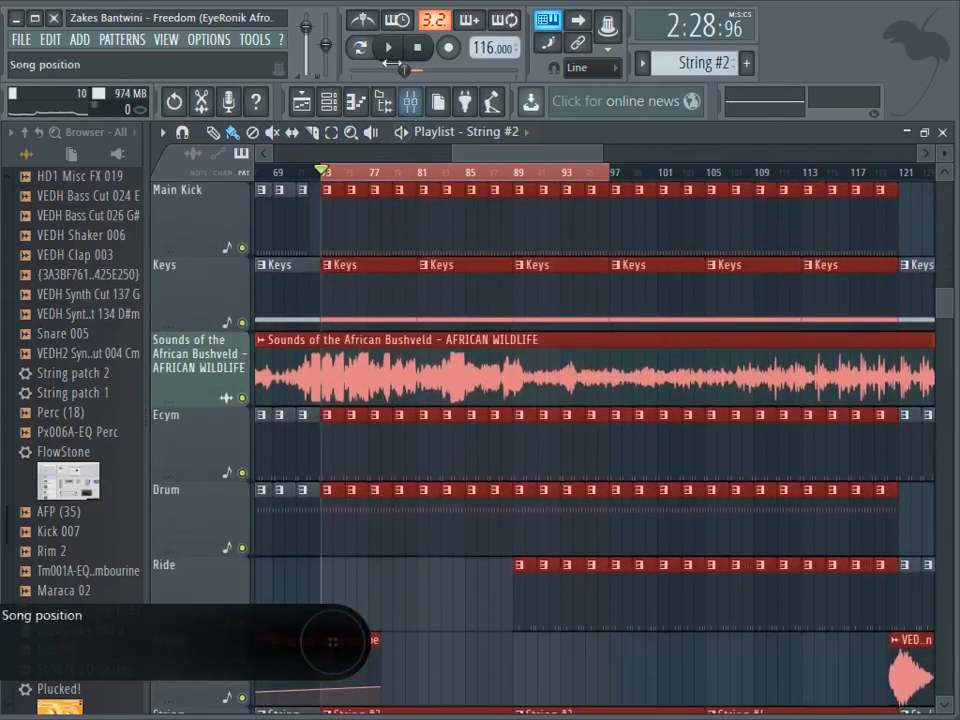
Step: Play the selected section, restart playback from bar 81 and follow the tracks down to Clap and Baszz 1
{"action": "left_click", "coordinate": [388, 47]}
{"action": "scroll", "coordinate": [461, 223], "scroll_direction": "up", "scroll_amount": 4}
{"action": "left_click", "coordinate": [421, 50]}
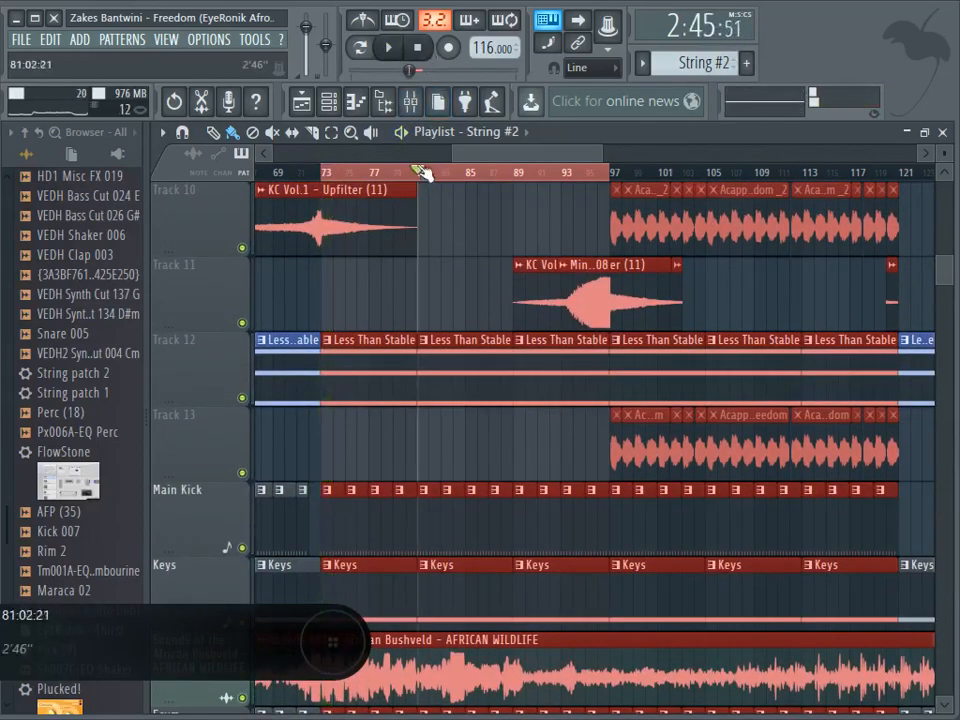
{"action": "left_click", "coordinate": [391, 47]}
{"action": "scroll", "coordinate": [430, 300], "scroll_direction": "down", "scroll_amount": 11}
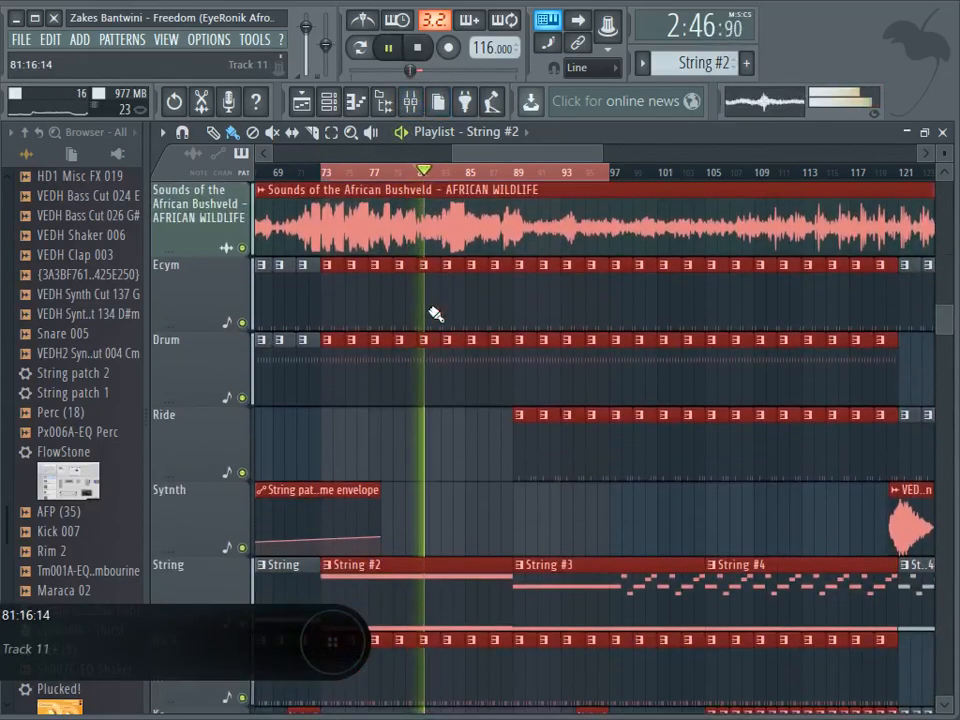
{"action": "scroll", "coordinate": [435, 314], "scroll_direction": "down", "scroll_amount": 5}
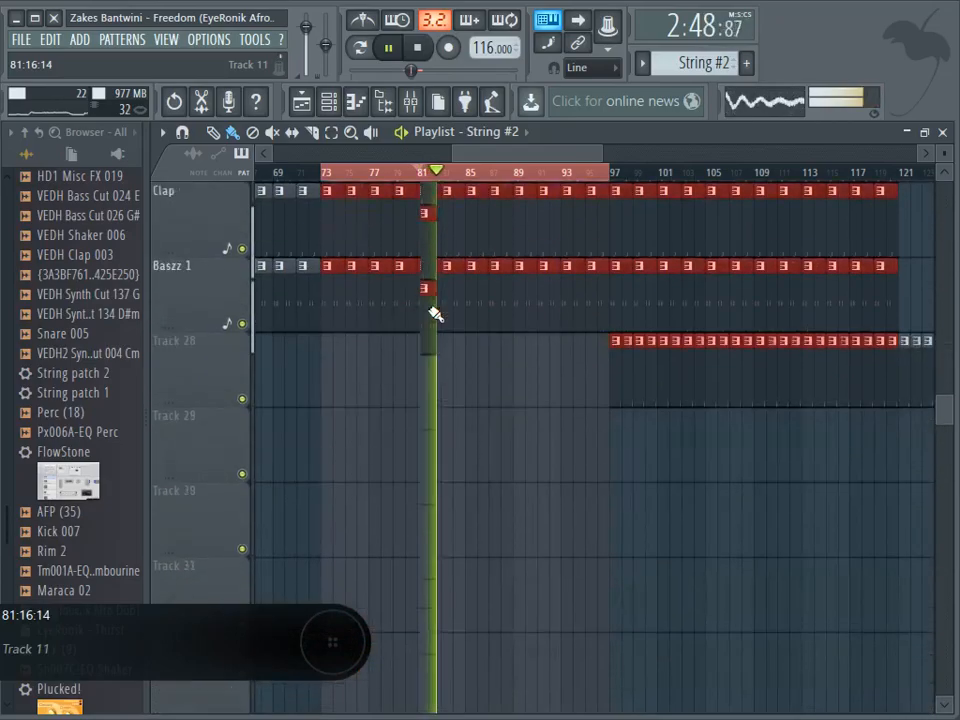
Step: Clear the time-range clip highlighting by muting the Acappela Freedom clip after bar 82 on Track 5, and keep listening to the remaining layers
{"action": "scroll", "coordinate": [435, 314], "scroll_direction": "up", "scroll_amount": 12}
{"action": "scroll", "coordinate": [435, 314], "scroll_direction": "up", "scroll_amount": 9}
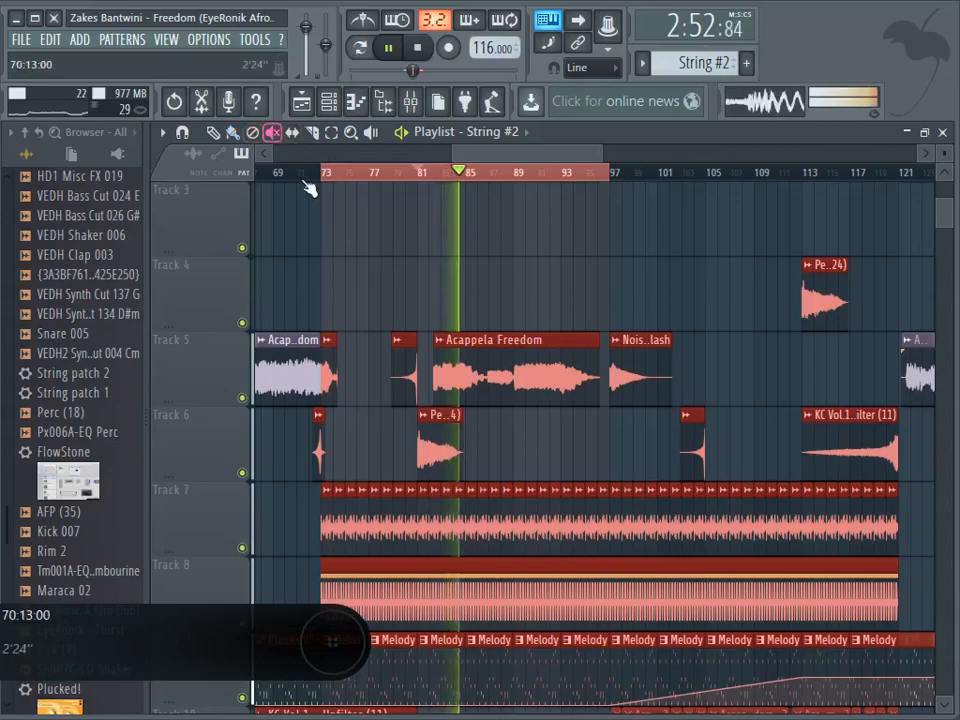
{"action": "left_click", "coordinate": [461, 362]}
{"action": "scroll", "coordinate": [510, 336], "scroll_direction": "down", "scroll_amount": 9}
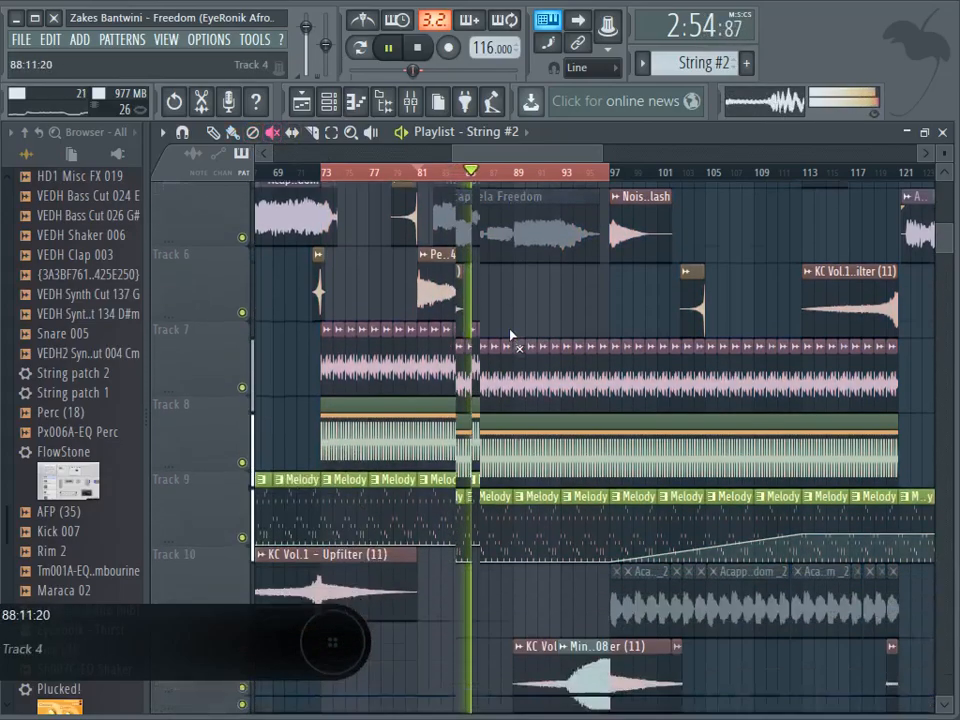
{"action": "scroll", "coordinate": [510, 336], "scroll_direction": "down", "scroll_amount": 5}
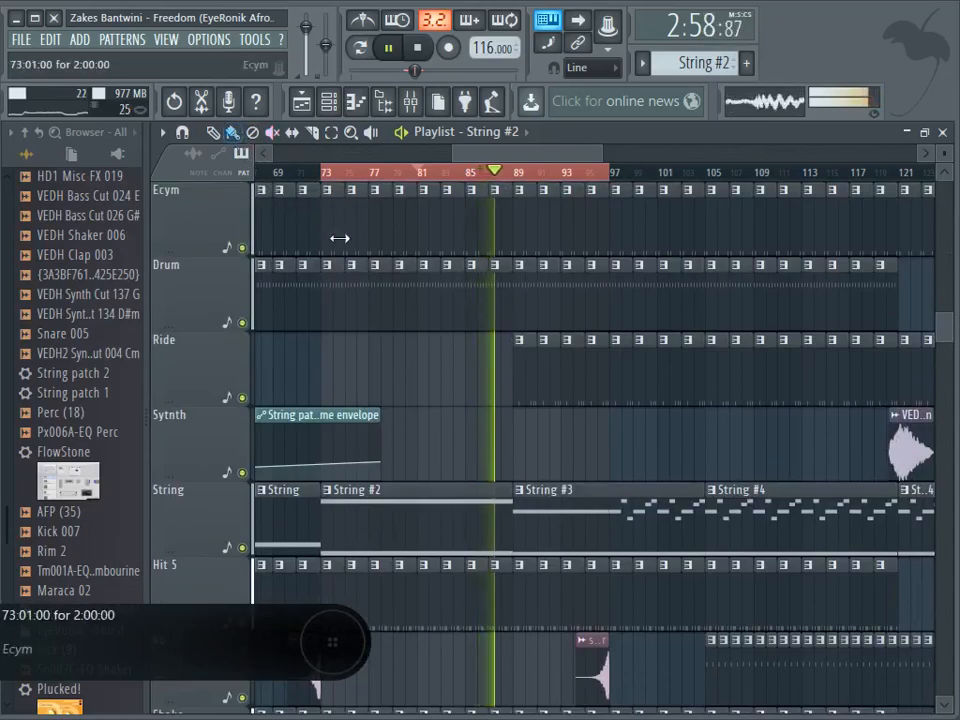
Step: Mute the Acappela Freedom _2 clip after bar 82 on Track 2 and stop playback
{"action": "scroll", "coordinate": [490, 296], "scroll_direction": "up", "scroll_amount": 15}
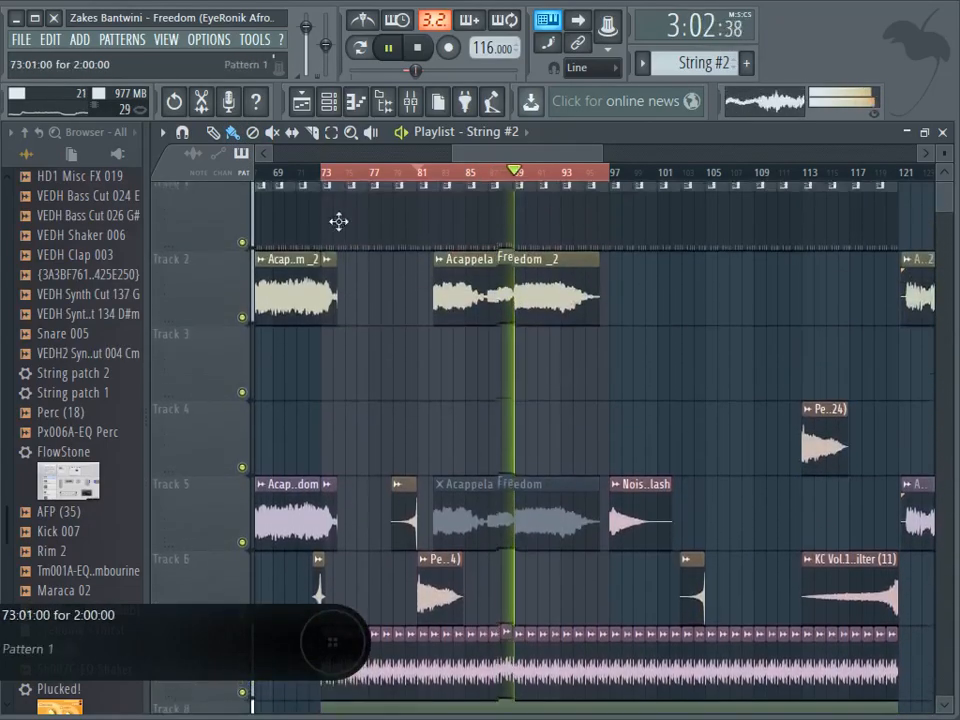
{"action": "left_click", "coordinate": [272, 131]}
{"action": "left_click", "coordinate": [525, 302]}
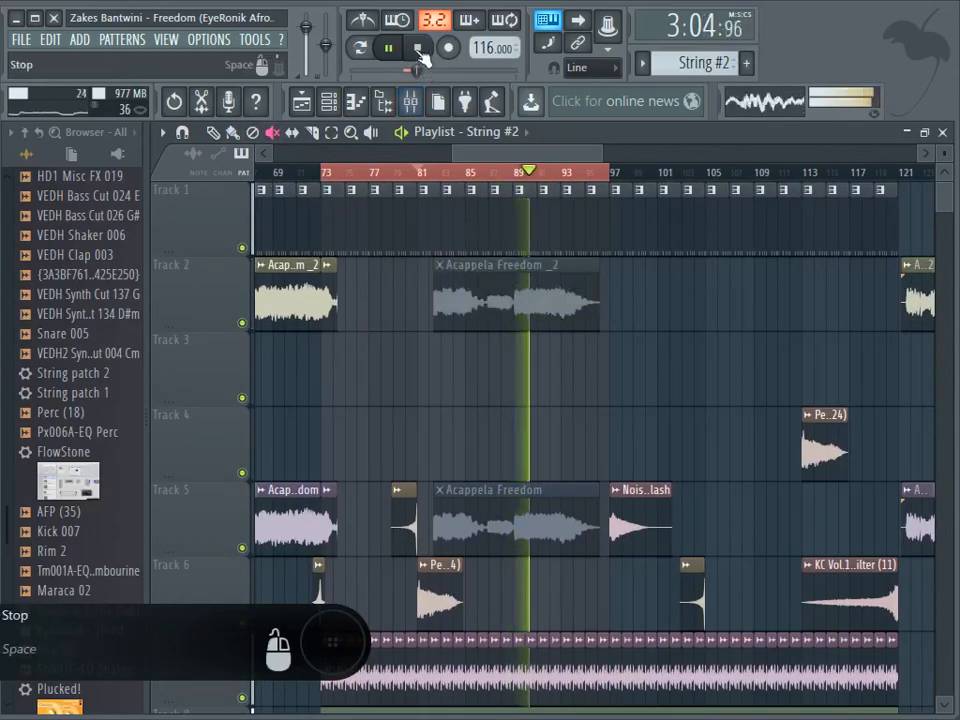
{"action": "key", "text": "space"}
Step: Audition the Ride pattern that starts at bar 89 in the piano roll and return to the playlist
{"action": "scroll", "coordinate": [499, 392], "scroll_direction": "down", "scroll_amount": 3}
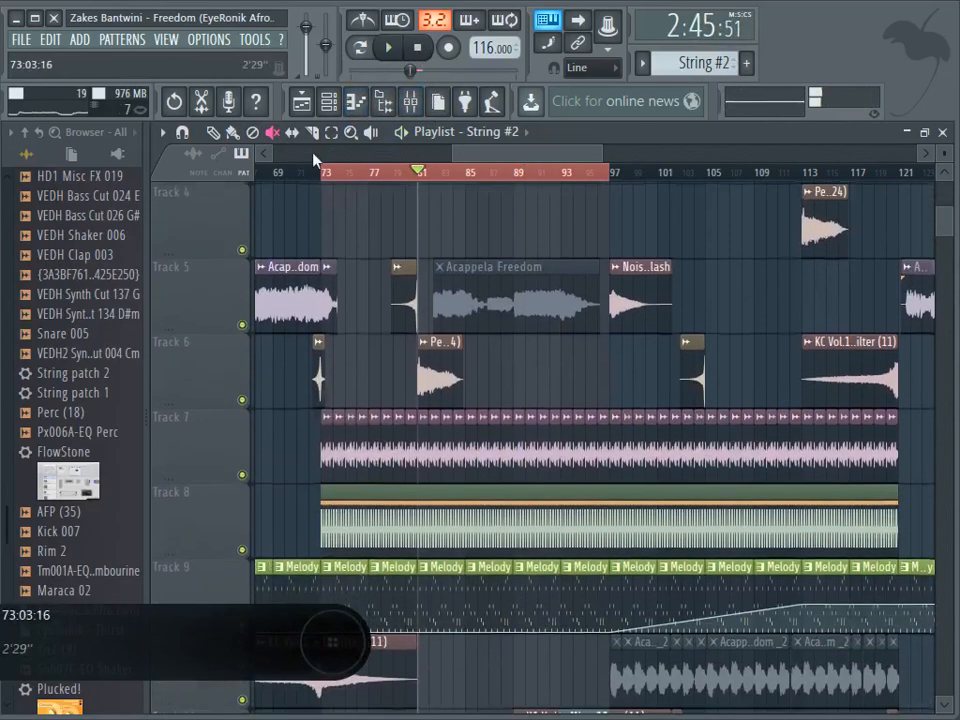
{"action": "scroll", "coordinate": [480, 366], "scroll_direction": "down", "scroll_amount": 12}
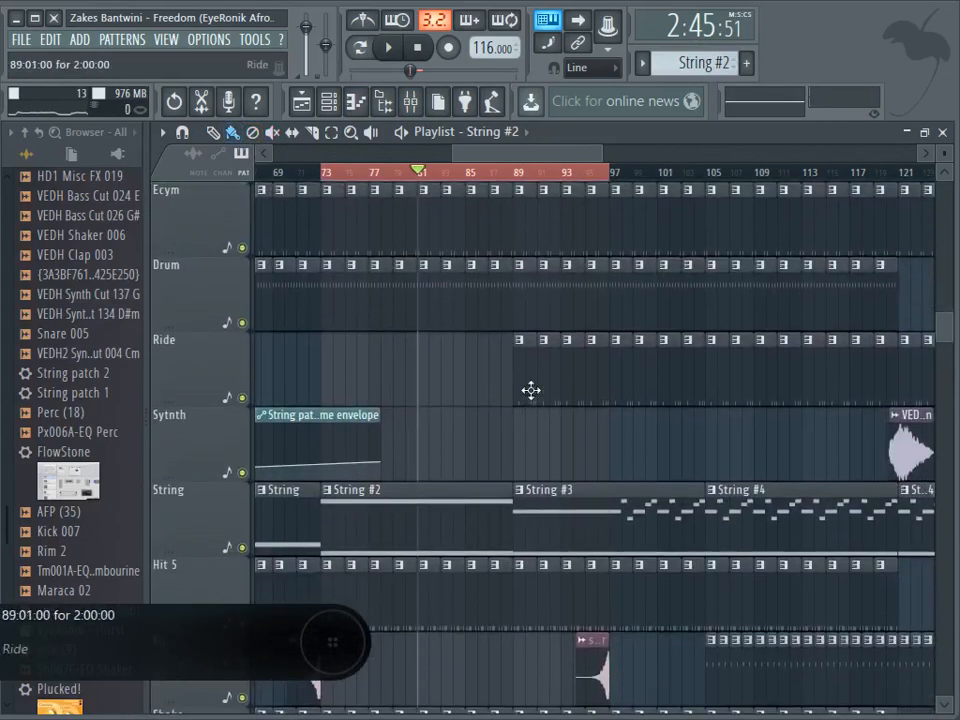
{"action": "double_click", "coordinate": [530, 391]}
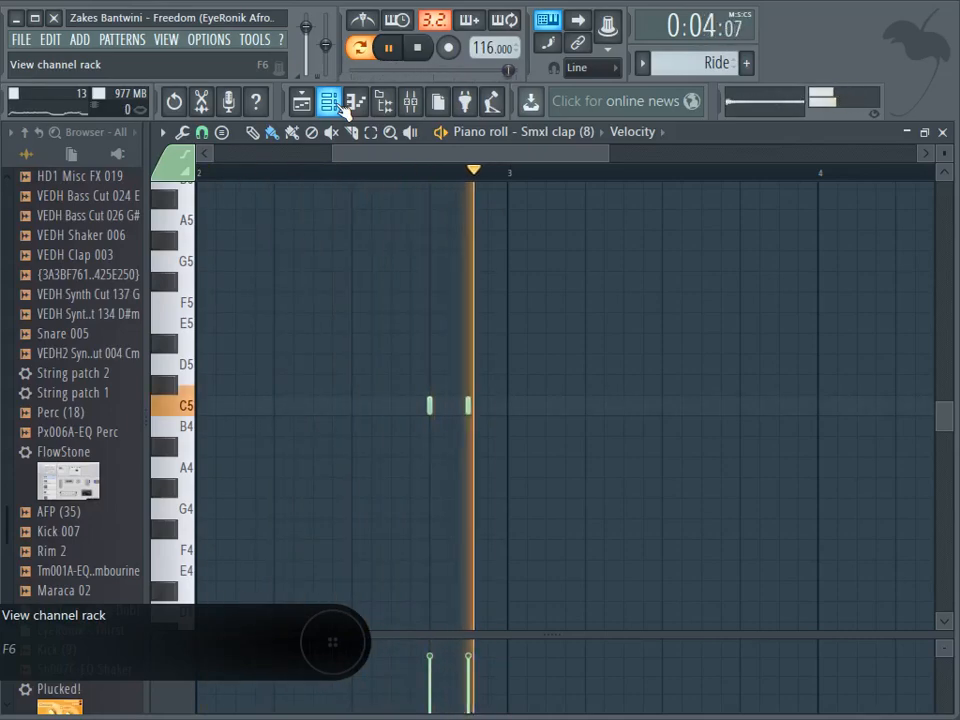
{"action": "left_click", "coordinate": [301, 101]}
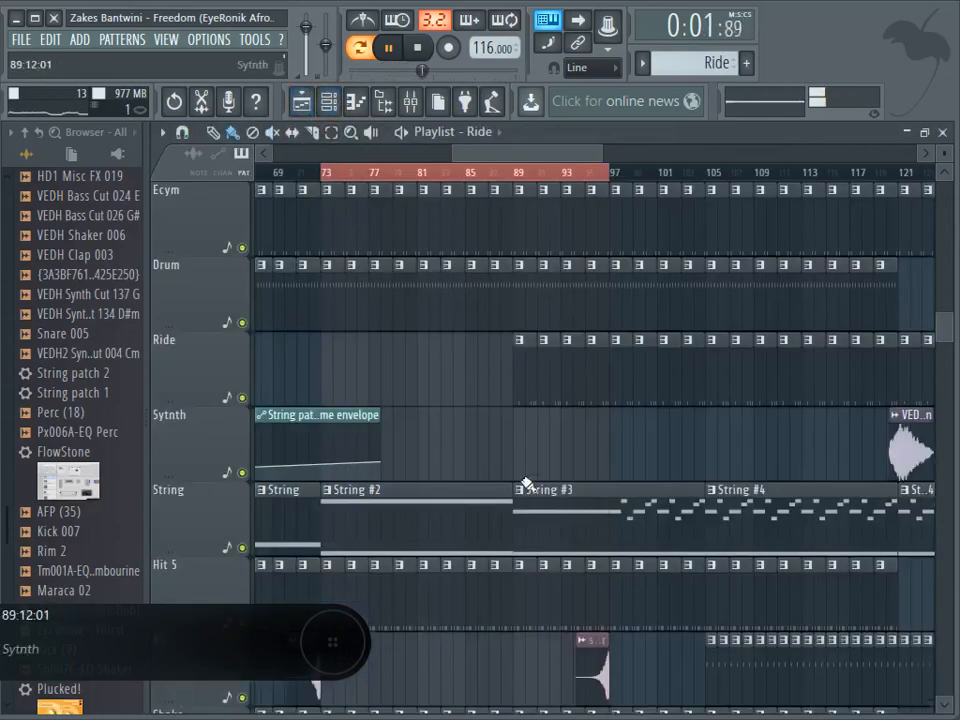
Step: Play the song from bar 89 up to the end of the selected section, and stop playback
{"action": "scroll", "coordinate": [527, 487], "scroll_direction": "down", "scroll_amount": 7}
{"action": "scroll", "coordinate": [527, 487], "scroll_direction": "up", "scroll_amount": 4}
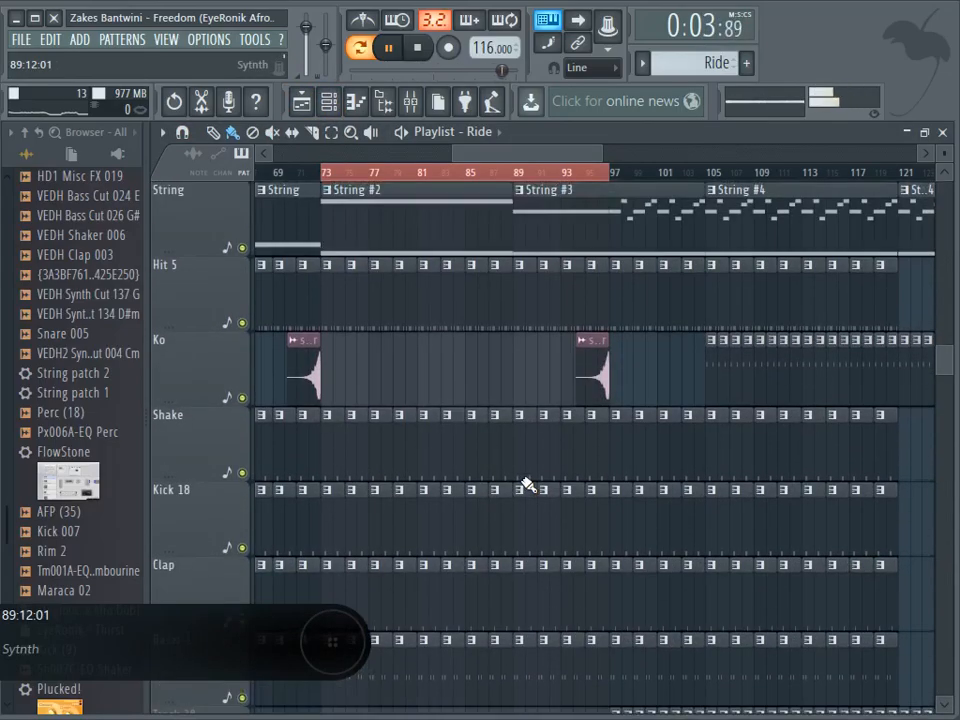
{"action": "scroll", "coordinate": [527, 487], "scroll_direction": "up", "scroll_amount": 12}
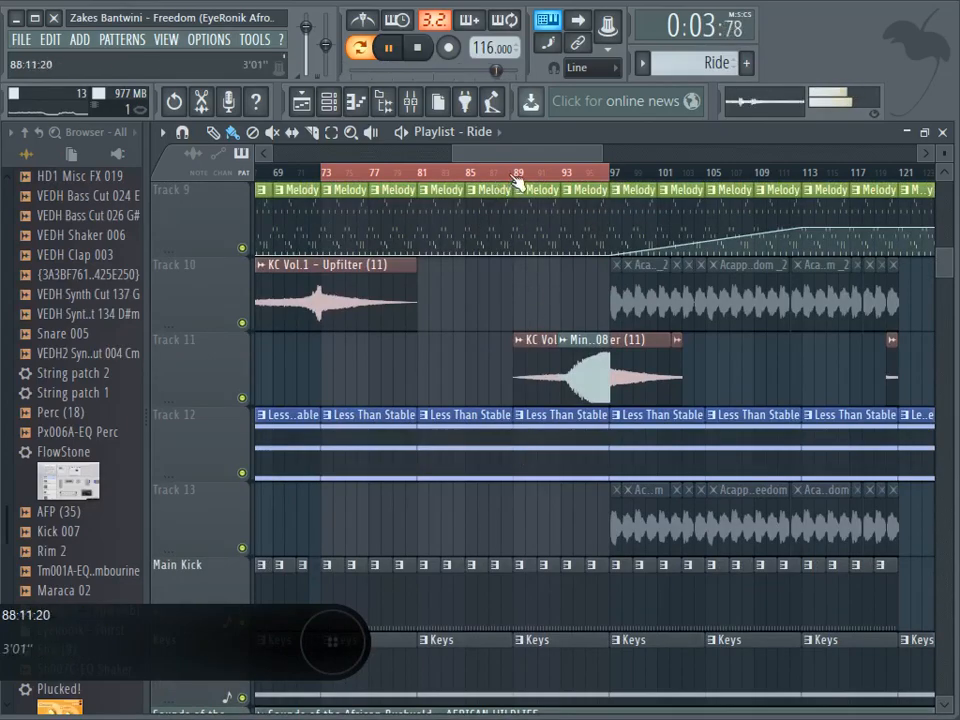
{"action": "left_click", "coordinate": [517, 177]}
{"action": "left_click_drag", "start_coordinate": [551, 152], "coordinate": [576, 152]}
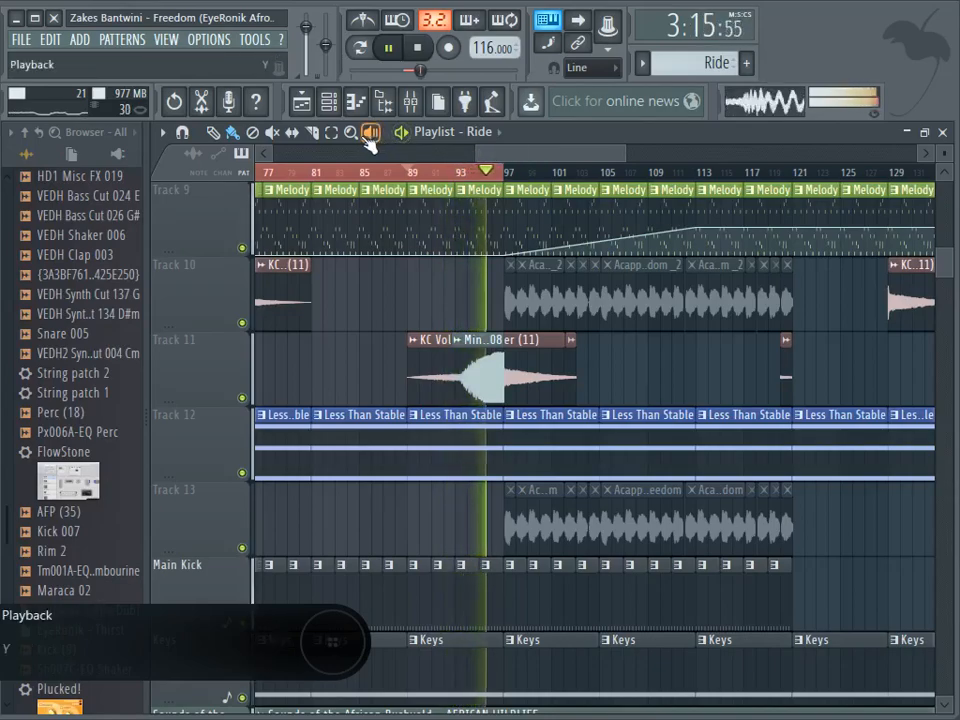
{"action": "left_click", "coordinate": [419, 50]}
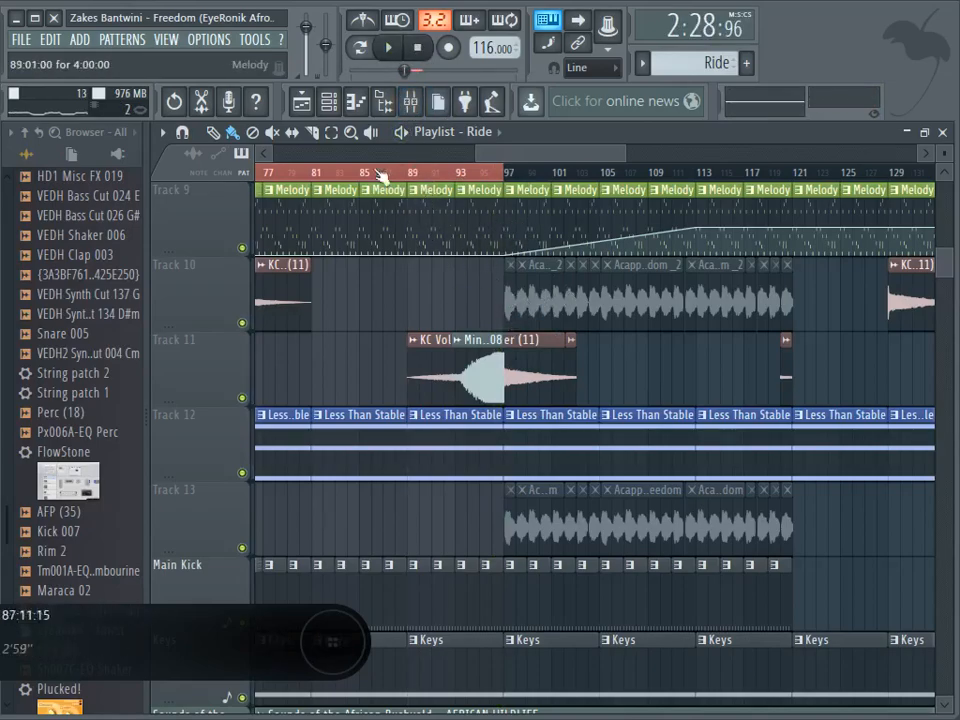
Step: Select all playlist clips from bar 97 to bar 121 and look over the tracks they cover
{"action": "left_click", "coordinate": [508, 174]}
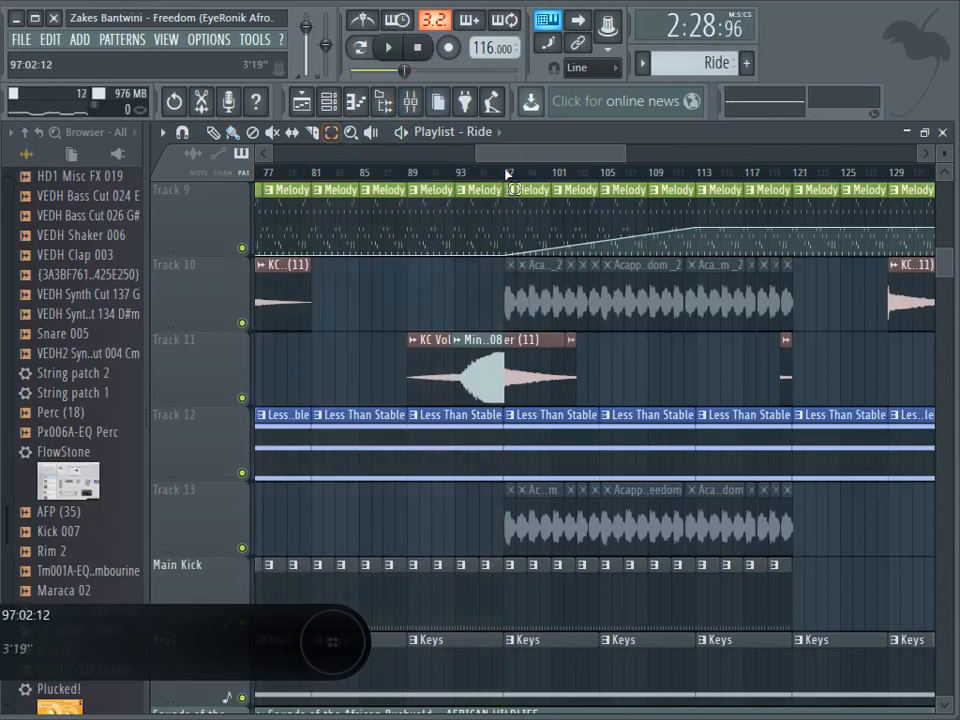
{"action": "left_click_drag", "start_coordinate": [520, 173], "coordinate": [788, 198]}
{"action": "scroll", "coordinate": [699, 398], "scroll_direction": "down", "scroll_amount": 5}
{"action": "scroll", "coordinate": [699, 398], "scroll_direction": "up", "scroll_amount": 4}
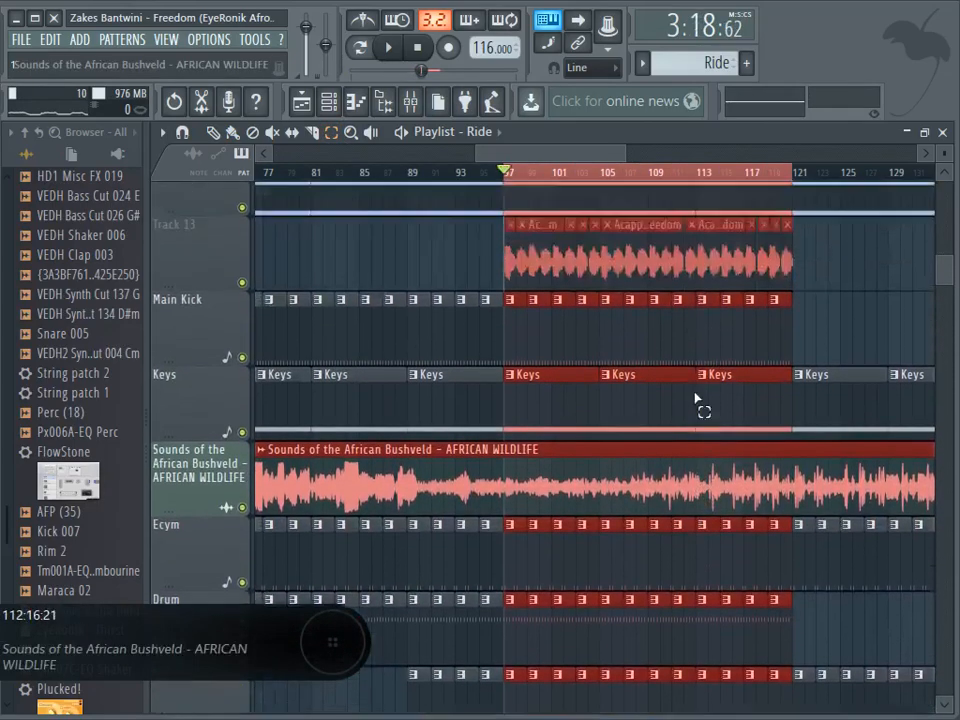
{"action": "scroll", "coordinate": [501, 261], "scroll_direction": "up", "scroll_amount": 4}
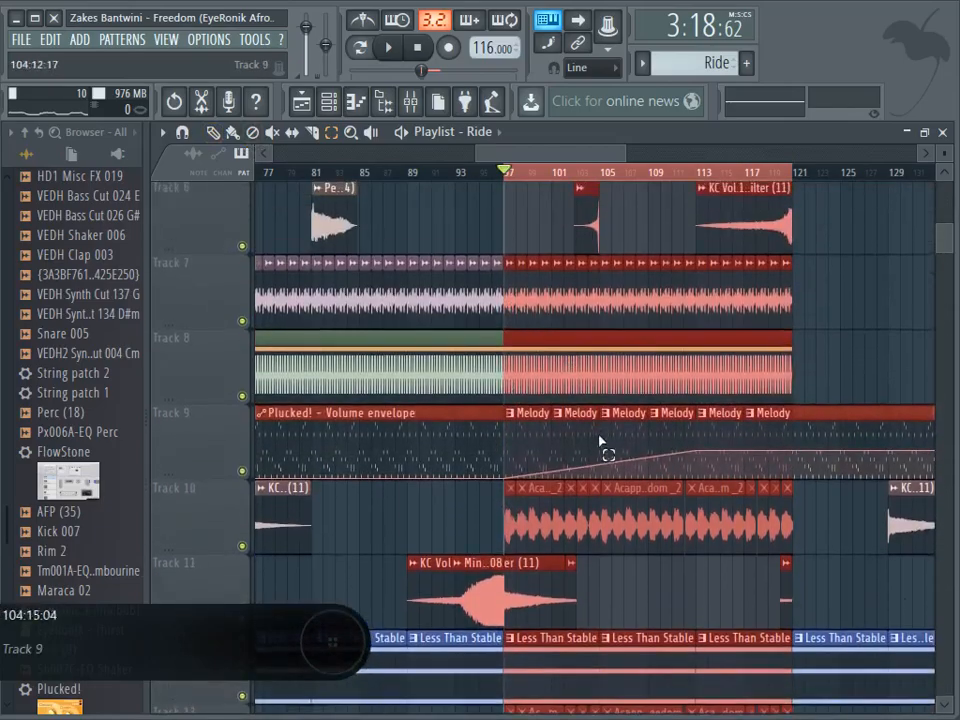
{"action": "scroll", "coordinate": [535, 175], "scroll_direction": "up", "scroll_amount": 4}
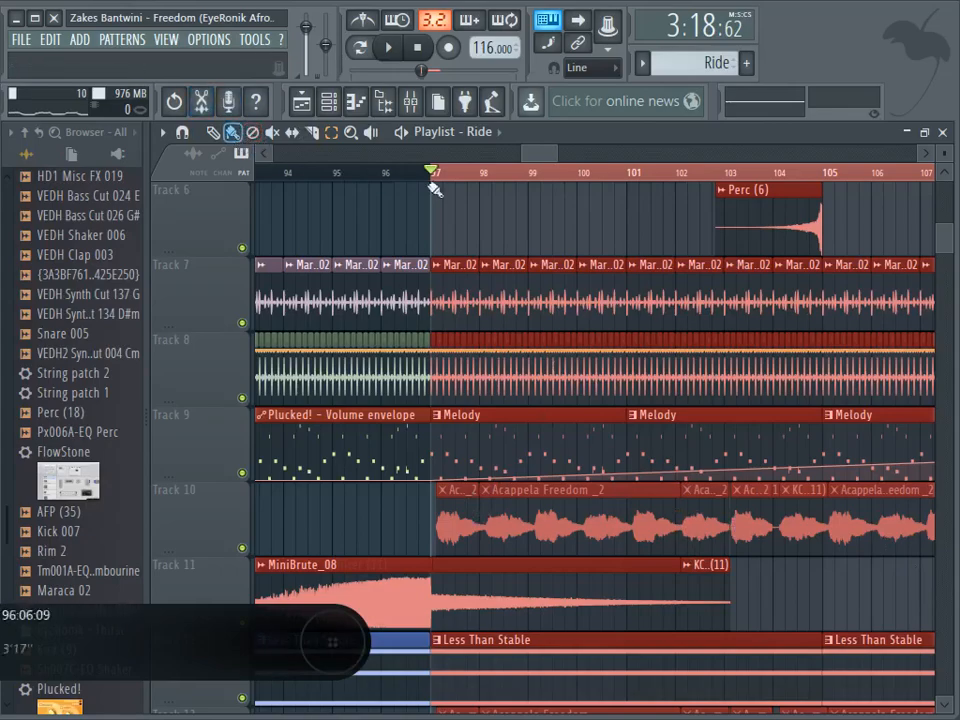
{"action": "scroll", "coordinate": [572, 185], "scroll_direction": "down", "scroll_amount": 4}
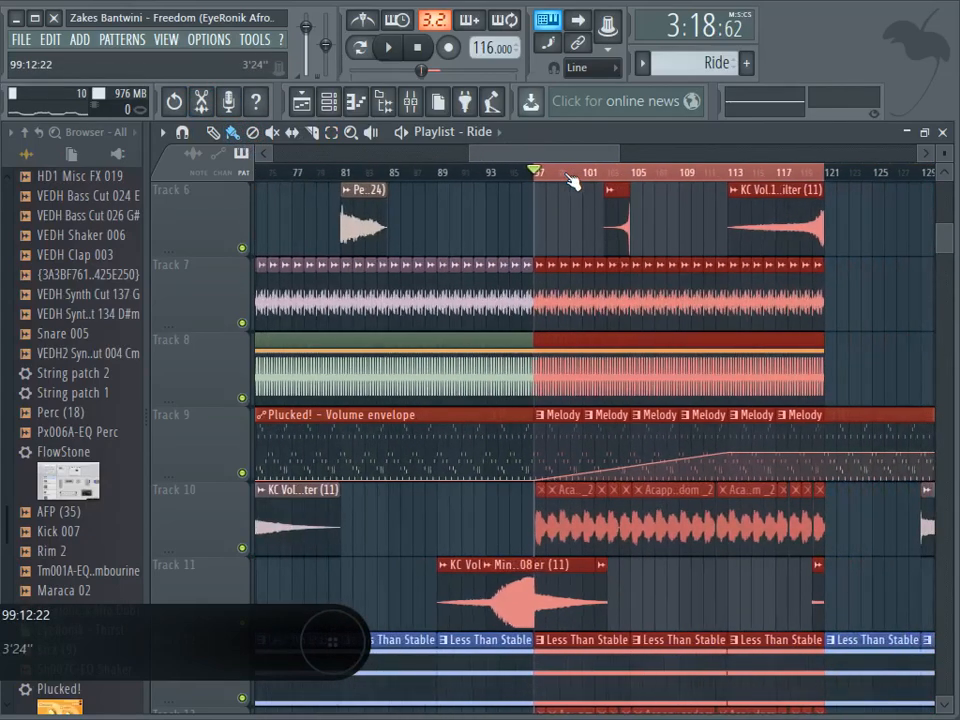
Step: Unmute the acappella clips between bars 97 and 121 on Tracks 10 and 13 and briefly audition the section
{"action": "mouse_move", "coordinate": [937, 240]}
{"action": "left_mouse_down"}
{"action": "mouse_move", "coordinate": [944, 272]}
{"action": "mouse_move", "coordinate": [943, 253]}
{"action": "left_mouse_up"}
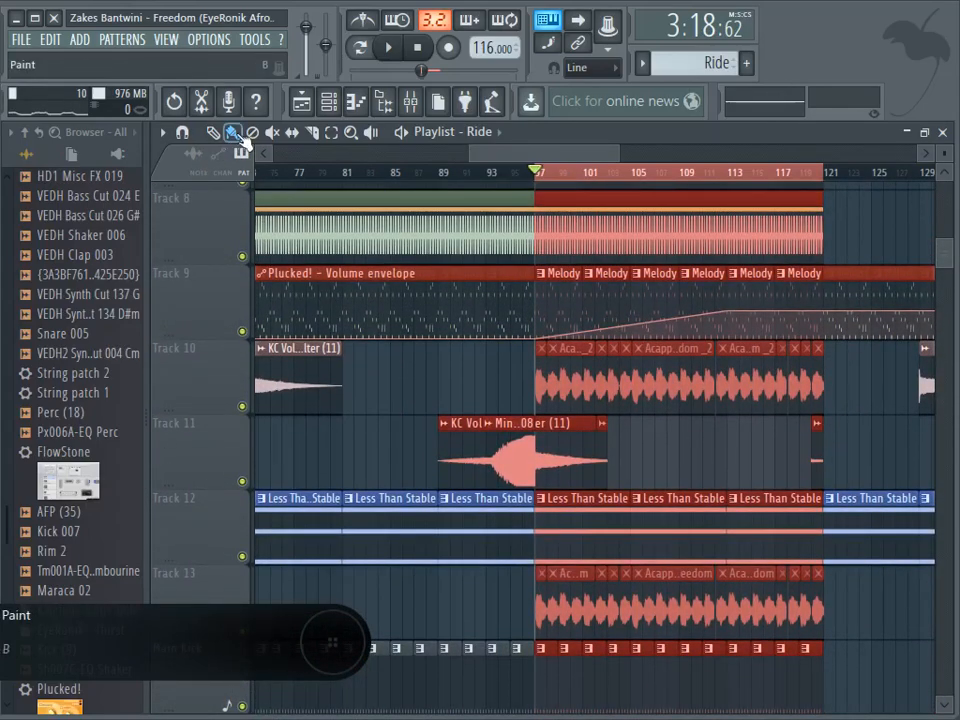
{"action": "left_click_drag", "start_coordinate": [832, 391], "coordinate": [541, 384]}
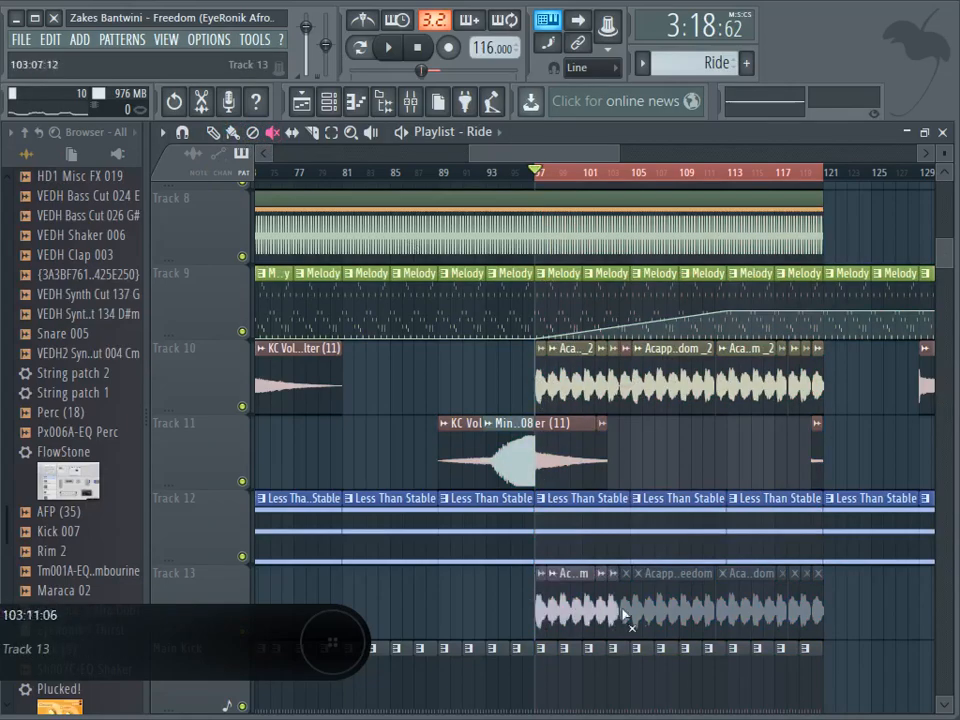
{"action": "left_click_drag", "start_coordinate": [616, 614], "coordinate": [762, 614]}
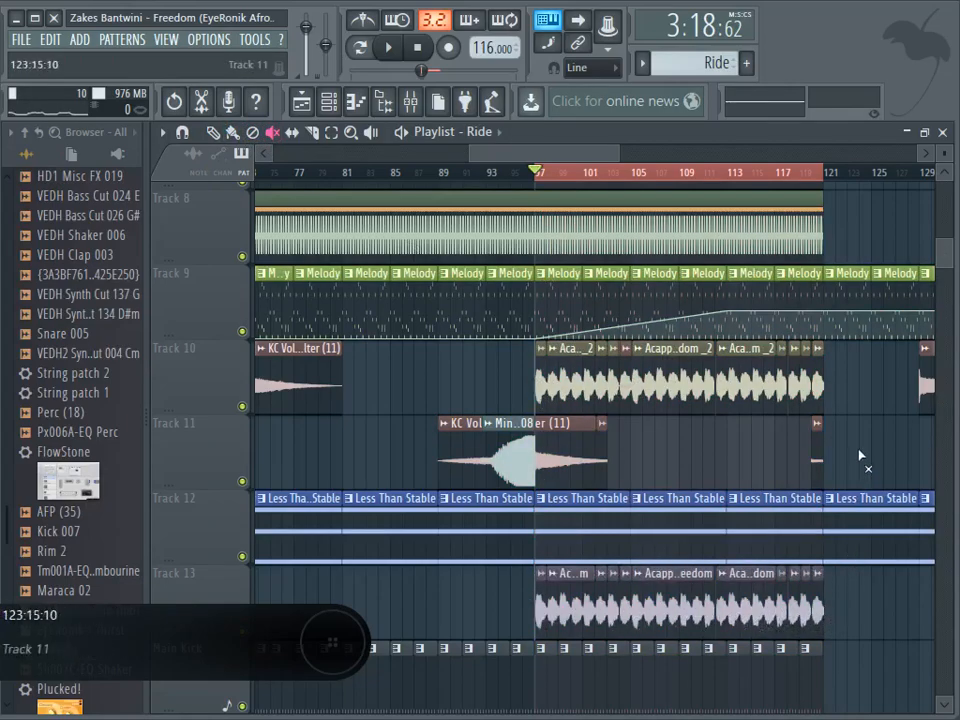
{"action": "left_click", "coordinate": [389, 50]}
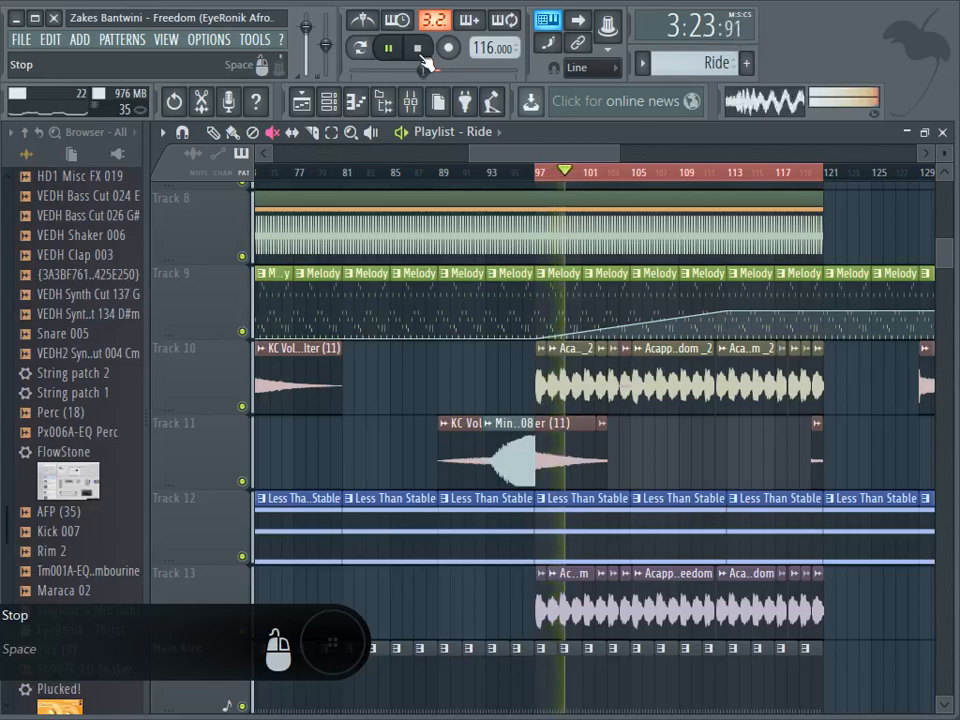
{"action": "left_click", "coordinate": [419, 50]}
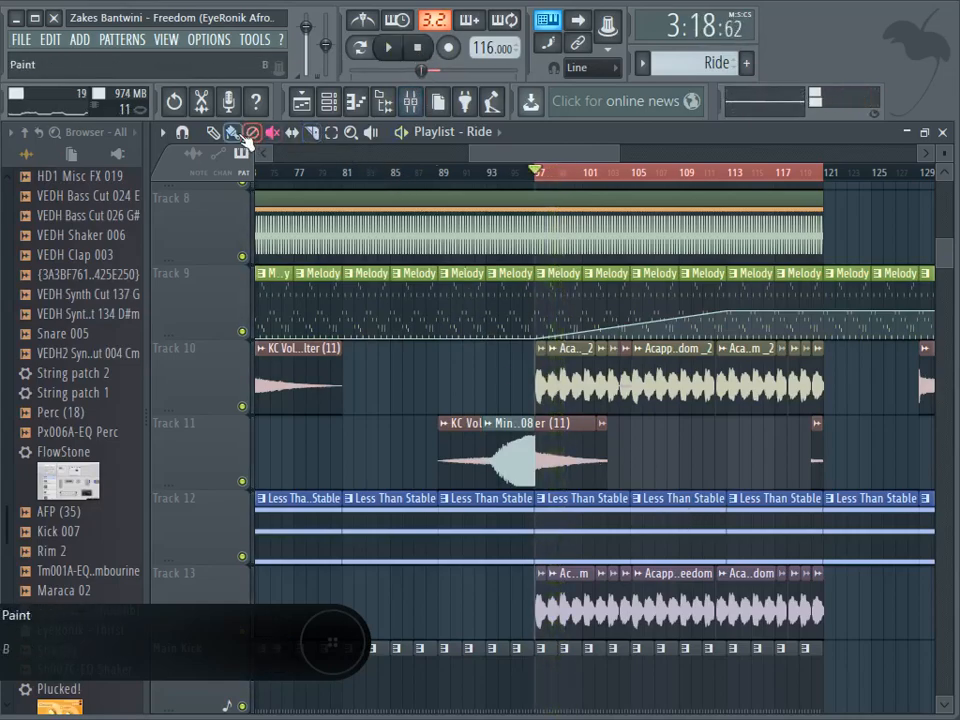
Step: Audition the Bazzz 2 pattern on Track 28 in the piano roll and return to the playlist
{"action": "scroll", "coordinate": [553, 413], "scroll_direction": "down", "scroll_amount": 12}
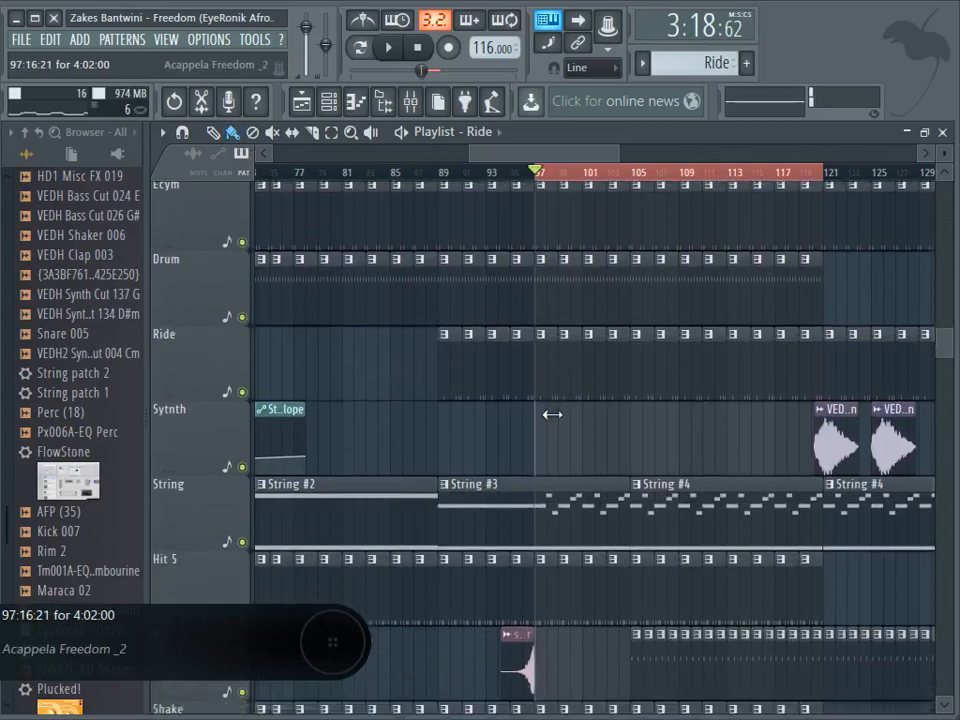
{"action": "scroll", "coordinate": [553, 413], "scroll_direction": "down", "scroll_amount": 10}
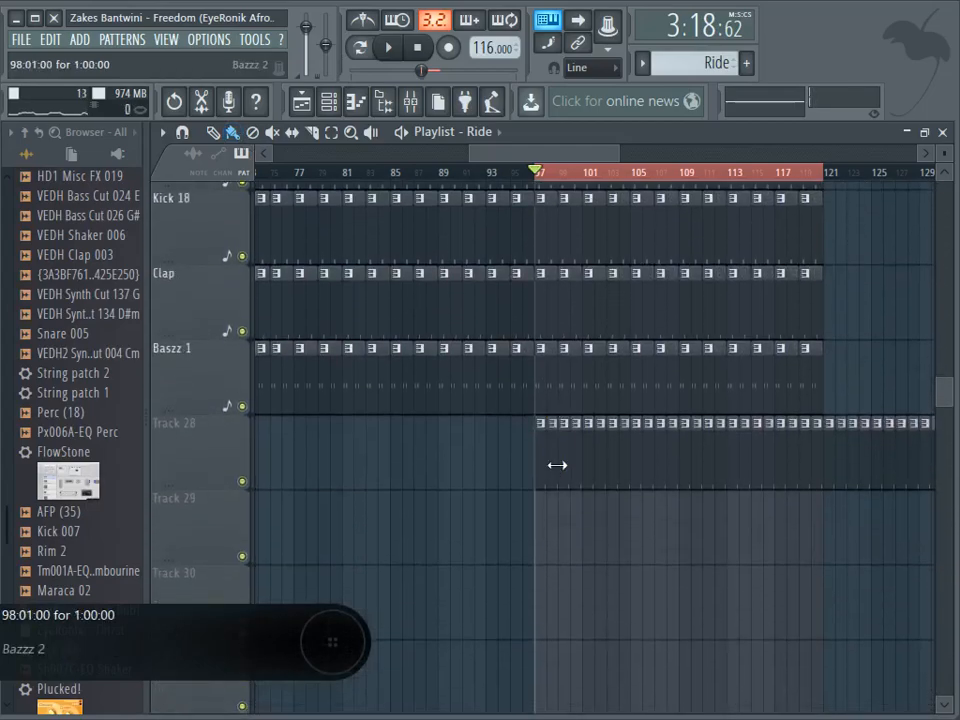
{"action": "double_click", "coordinate": [557, 461]}
{"action": "left_click", "coordinate": [392, 50]}
{"action": "scroll", "coordinate": [585, 193], "scroll_direction": "down", "scroll_amount": 4}
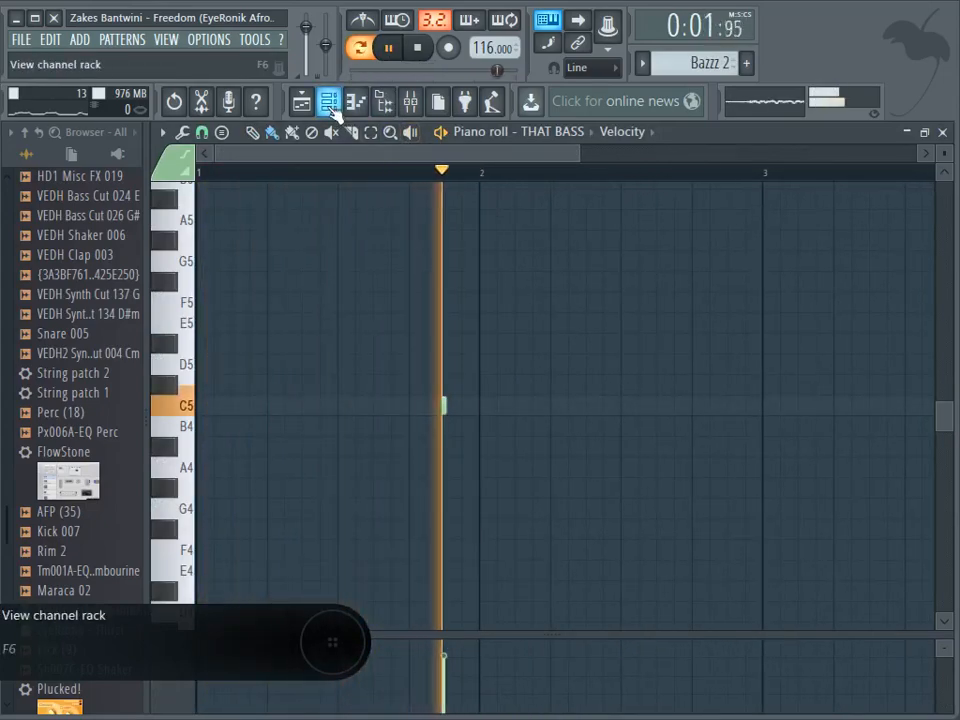
{"action": "left_click", "coordinate": [417, 47]}
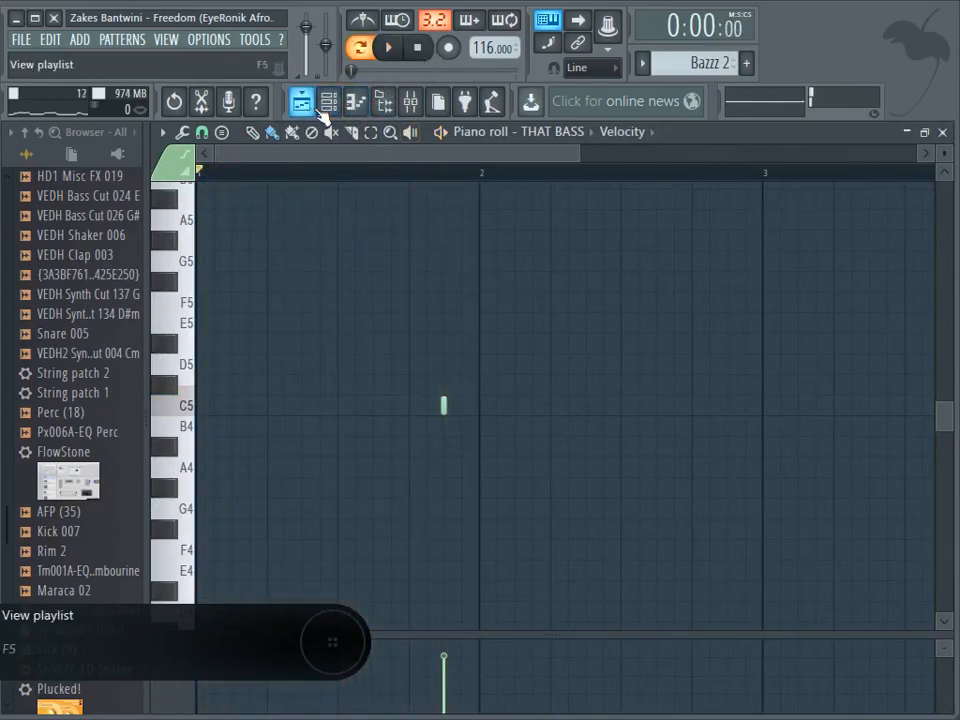
{"action": "left_click", "coordinate": [318, 108]}
Step: Open the String #3 pattern in the piano roll, play its notes from bar 9 and return to the playlist
{"action": "scroll", "coordinate": [597, 410], "scroll_direction": "up", "scroll_amount": 5}
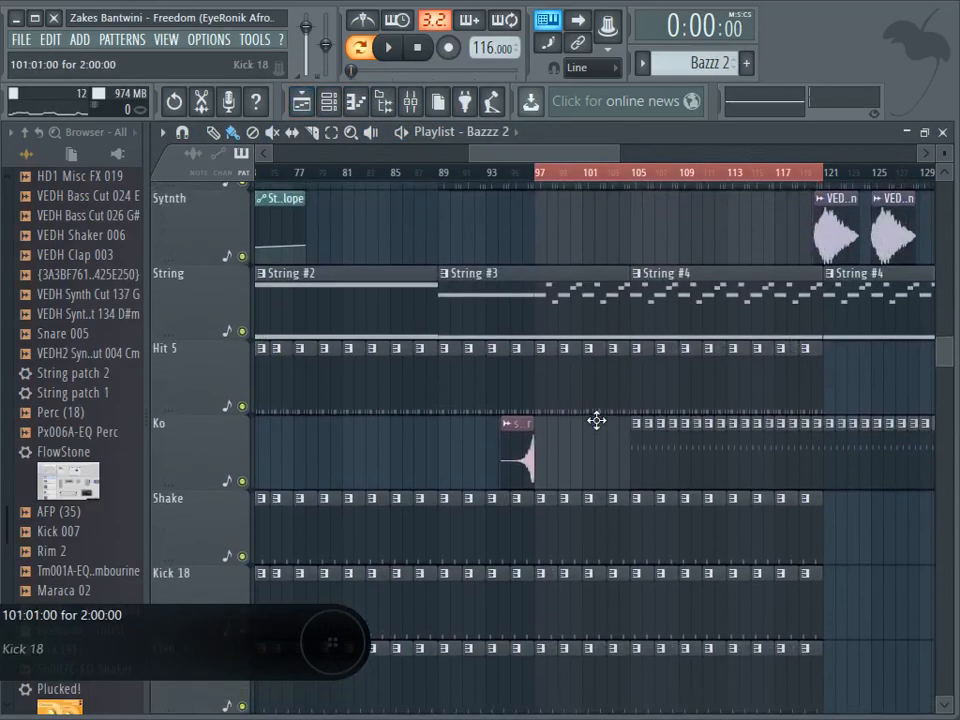
{"action": "scroll", "coordinate": [597, 420], "scroll_direction": "up", "scroll_amount": 6}
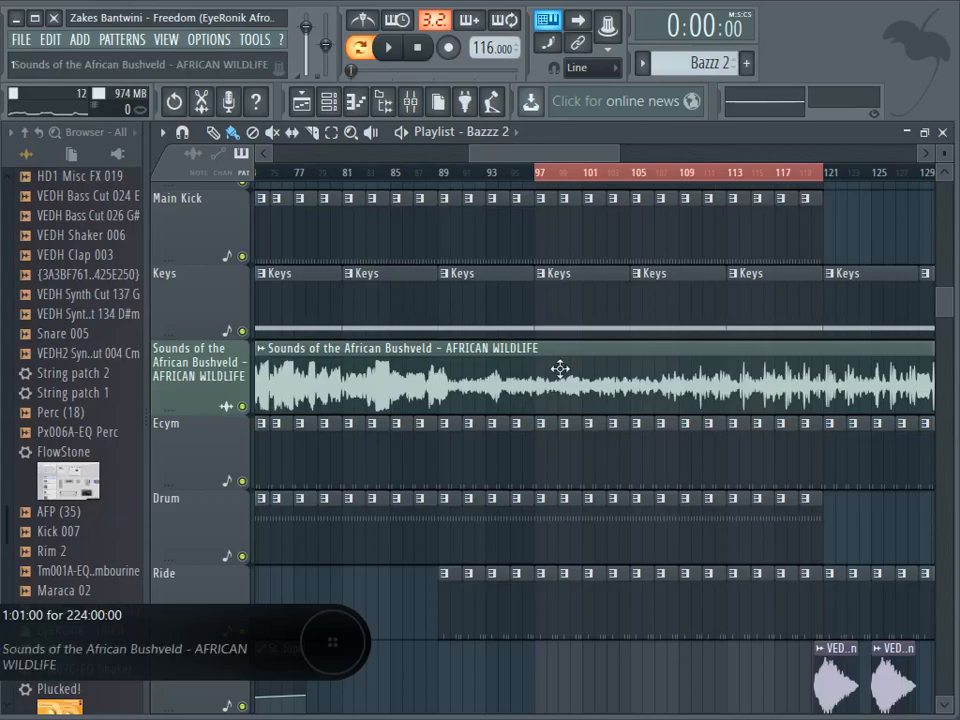
{"action": "scroll", "coordinate": [560, 369], "scroll_direction": "up", "scroll_amount": 10}
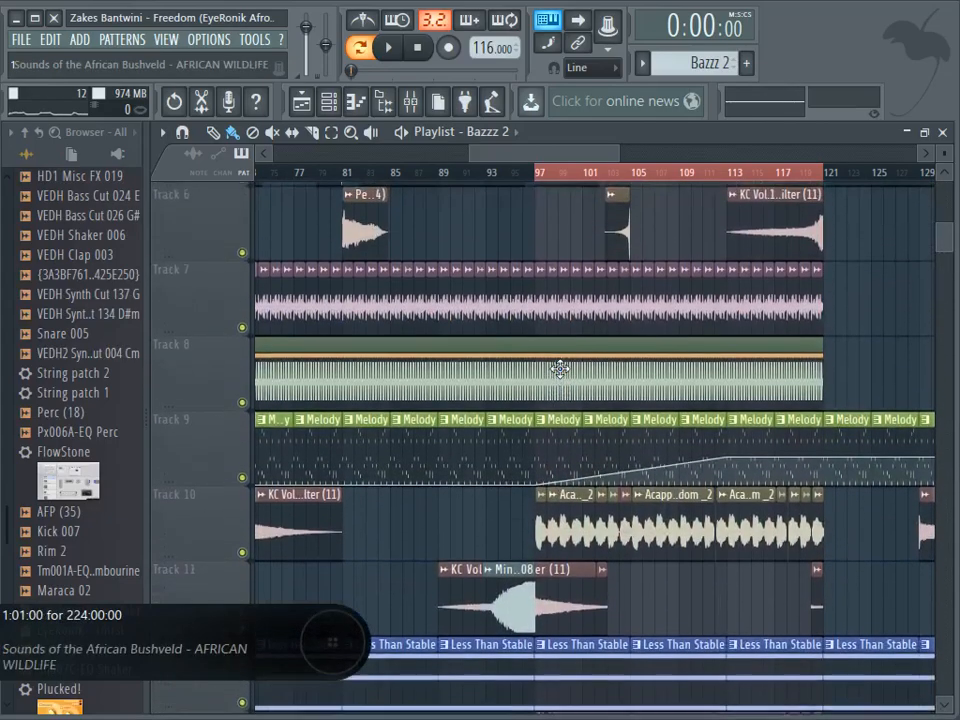
{"action": "scroll", "coordinate": [560, 369], "scroll_direction": "up", "scroll_amount": 2}
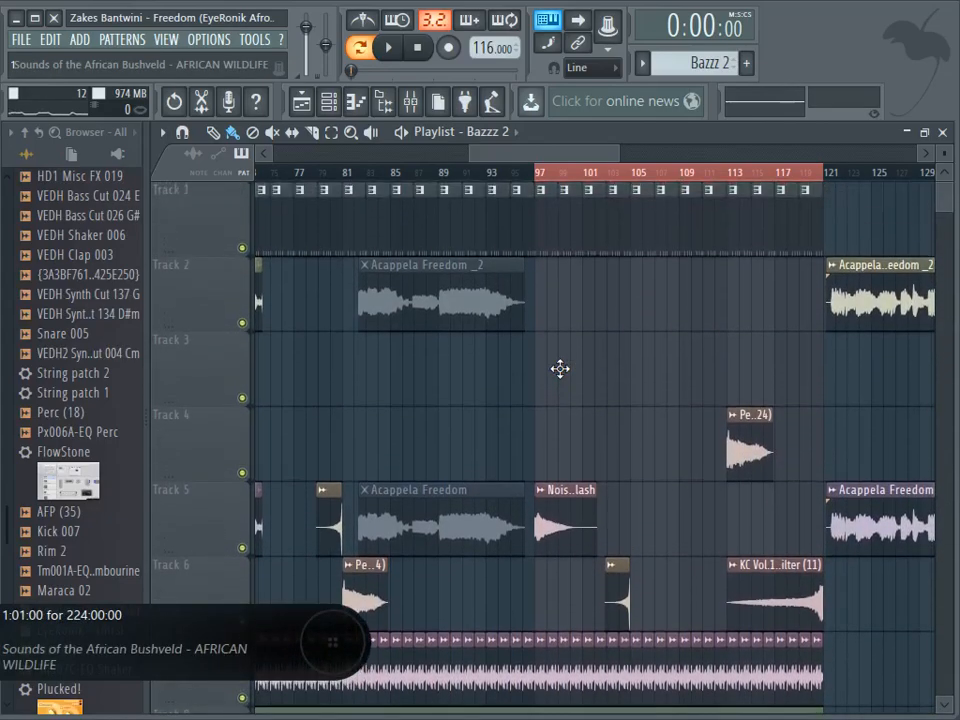
{"action": "scroll", "coordinate": [560, 369], "scroll_direction": "down", "scroll_amount": 12}
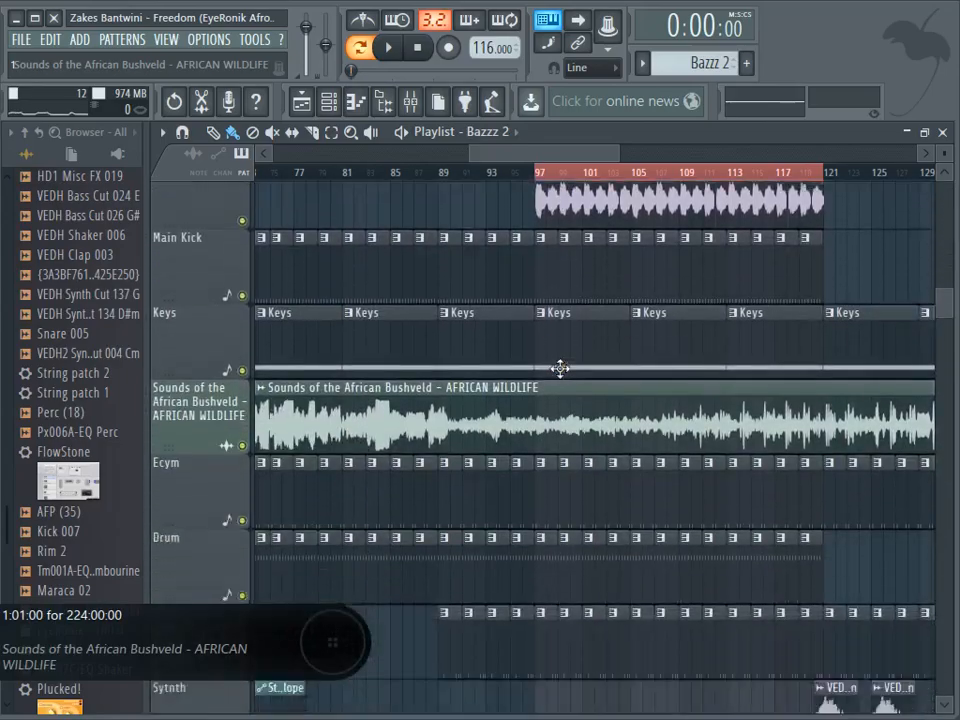
{"action": "scroll", "coordinate": [560, 369], "scroll_direction": "down", "scroll_amount": 1}
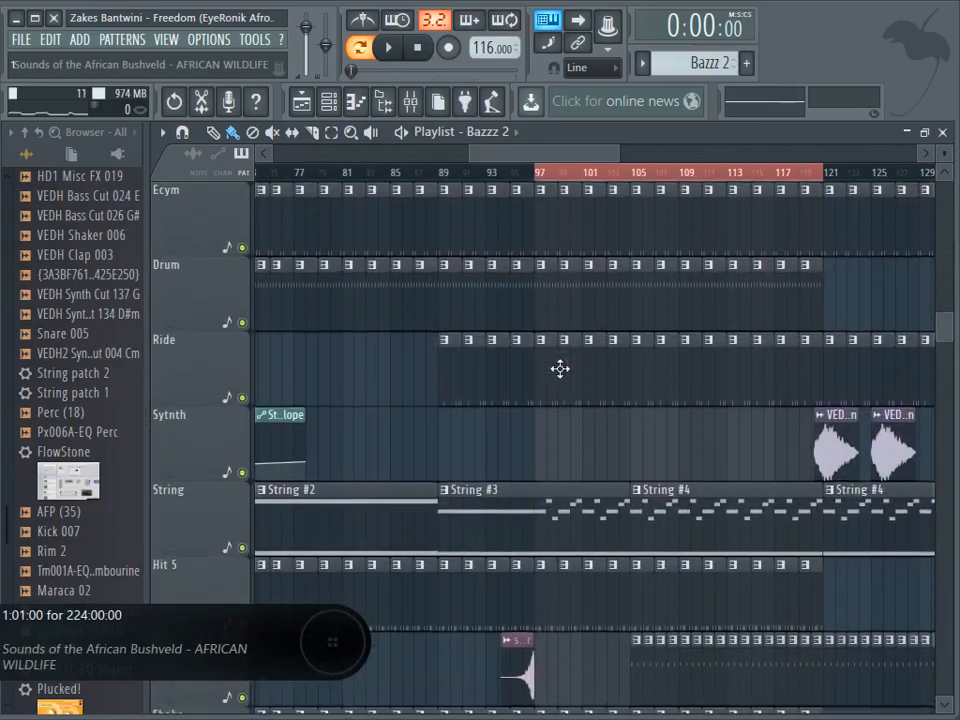
{"action": "double_click", "coordinate": [545, 534]}
{"action": "left_click_drag", "start_coordinate": [588, 157], "coordinate": [416, 169]}
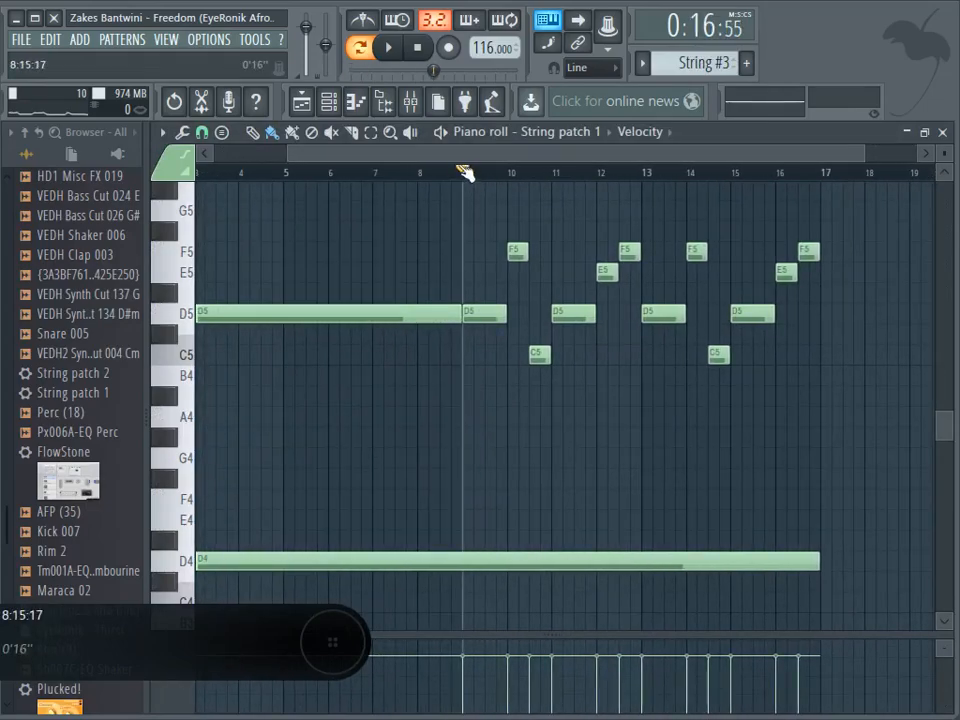
{"action": "key", "text": "space"}
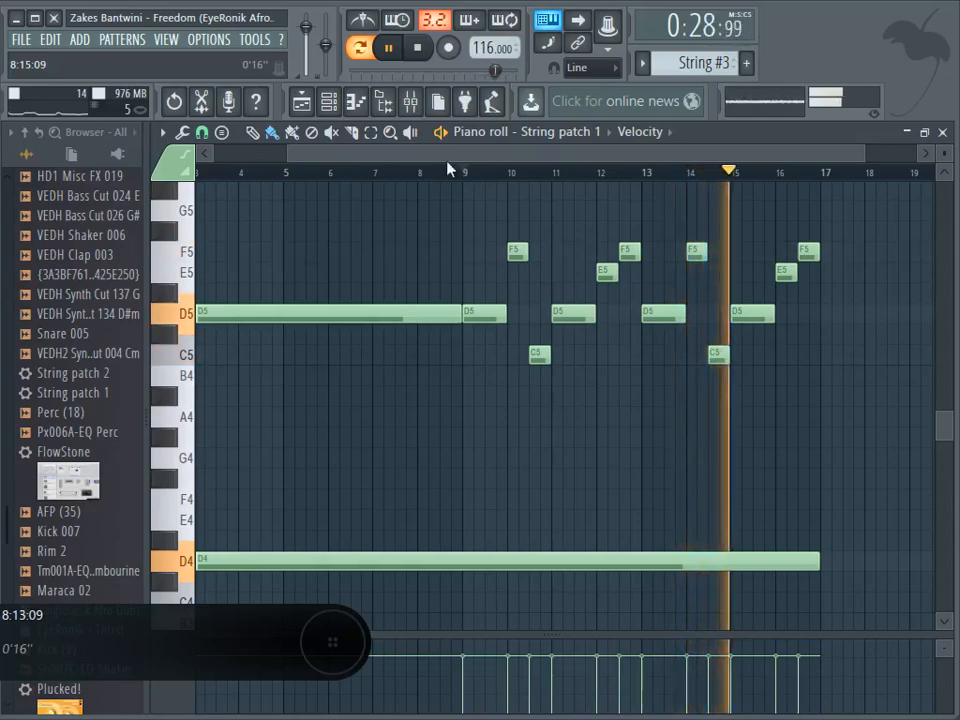
{"action": "left_click", "coordinate": [417, 47]}
{"action": "left_click", "coordinate": [302, 103]}
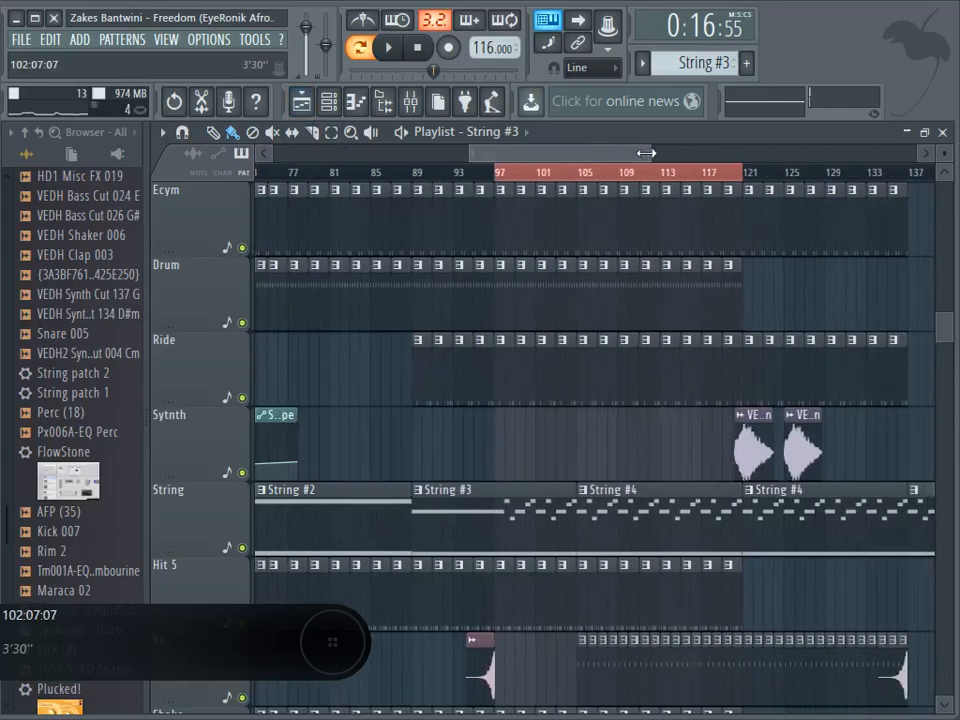
Step: Solo the Melody clips on Track 9, then re-enable Track 12 and the Sounds of the African Bushveld track
{"action": "scroll", "coordinate": [607, 300], "scroll_direction": "up", "scroll_amount": 4}
{"action": "scroll", "coordinate": [607, 300], "scroll_direction": "up", "scroll_amount": 8}
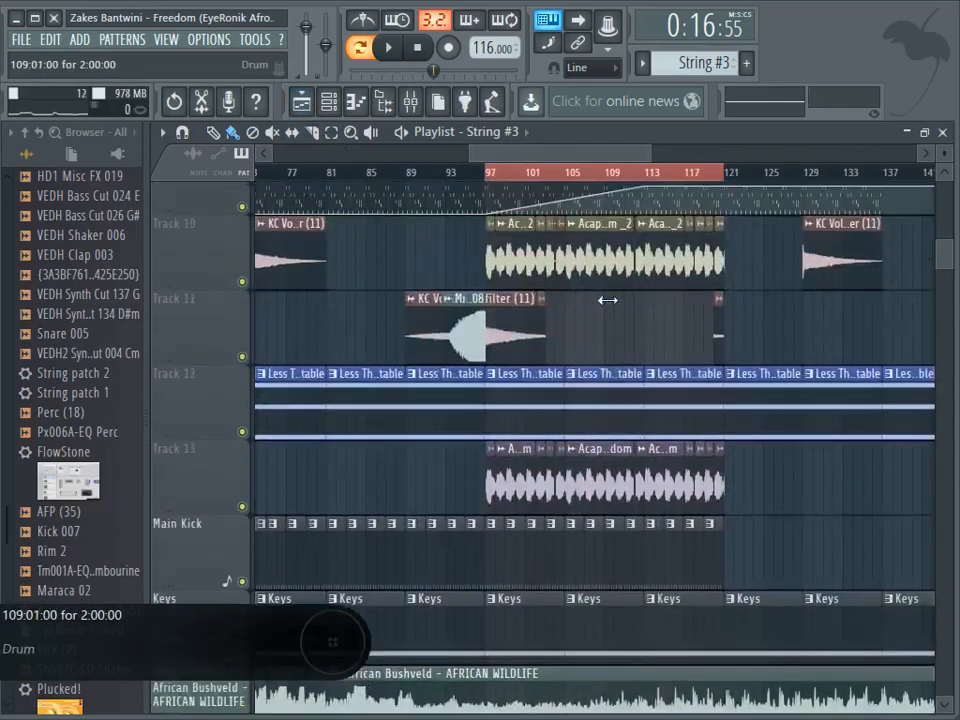
{"action": "scroll", "coordinate": [607, 300], "scroll_direction": "up", "scroll_amount": 1}
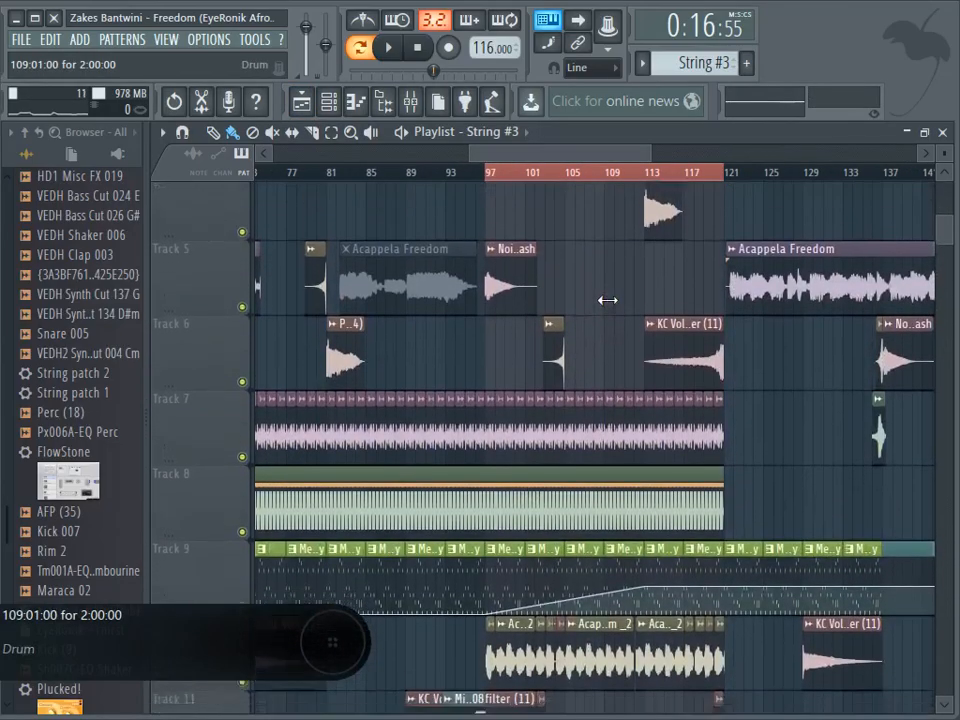
{"action": "scroll", "coordinate": [607, 300], "scroll_direction": "down", "scroll_amount": 5}
{"action": "scroll", "coordinate": [590, 305], "scroll_direction": "up", "scroll_amount": 3}
{"action": "scroll", "coordinate": [578, 313], "scroll_direction": "up", "scroll_amount": 1}
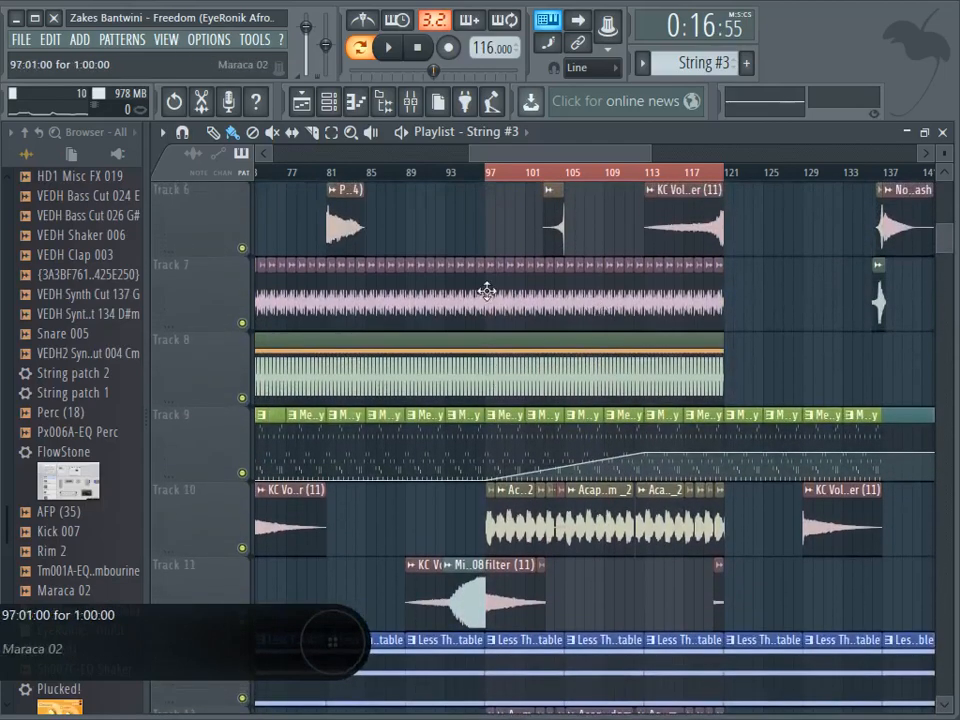
{"action": "right_click", "coordinate": [241, 473]}
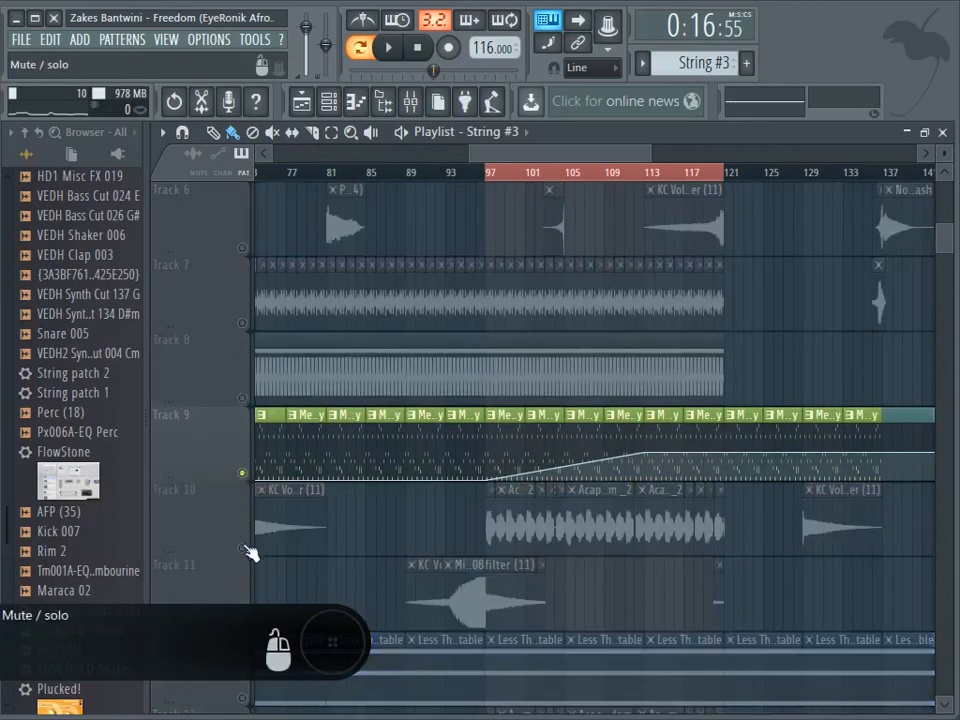
{"action": "scroll", "coordinate": [250, 540], "scroll_direction": "down", "scroll_amount": 10}
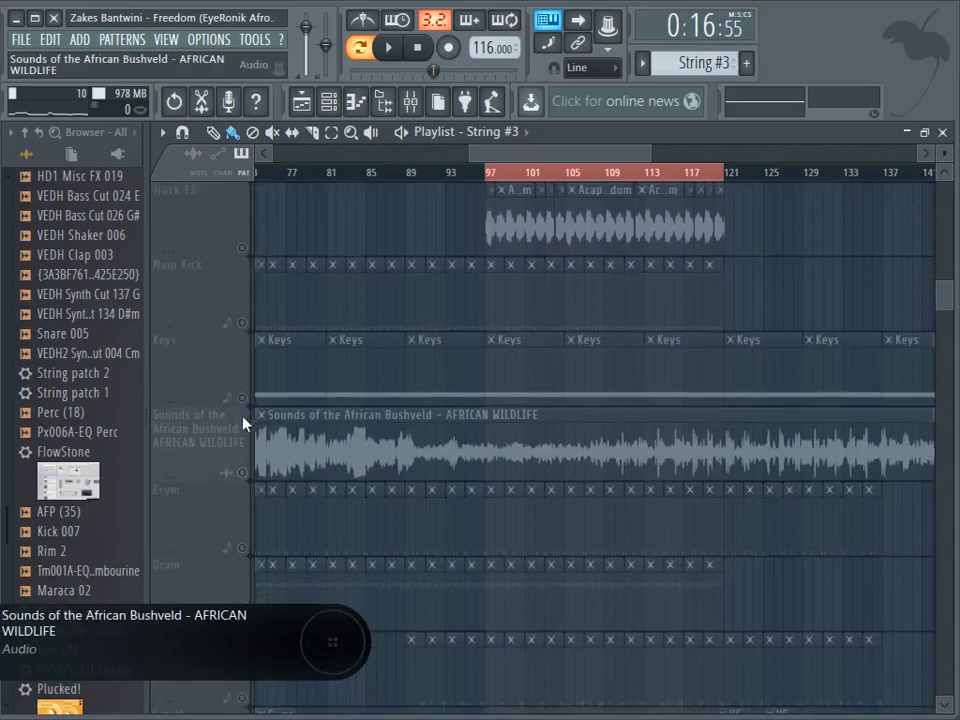
{"action": "left_click", "coordinate": [241, 473]}
{"action": "scroll", "coordinate": [474, 241], "scroll_direction": "up", "scroll_amount": 1}
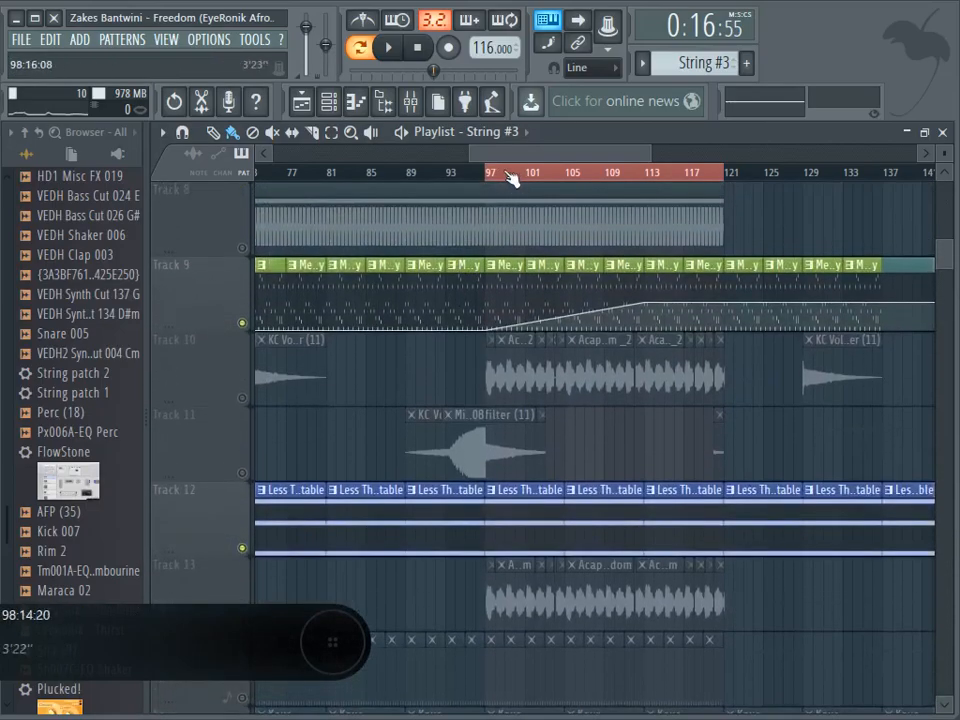
Step: Play the soloed tracks from bar 98, bring the String track into the mix and stop playback
{"action": "left_click", "coordinate": [497, 180]}
{"action": "left_click", "coordinate": [388, 47]}
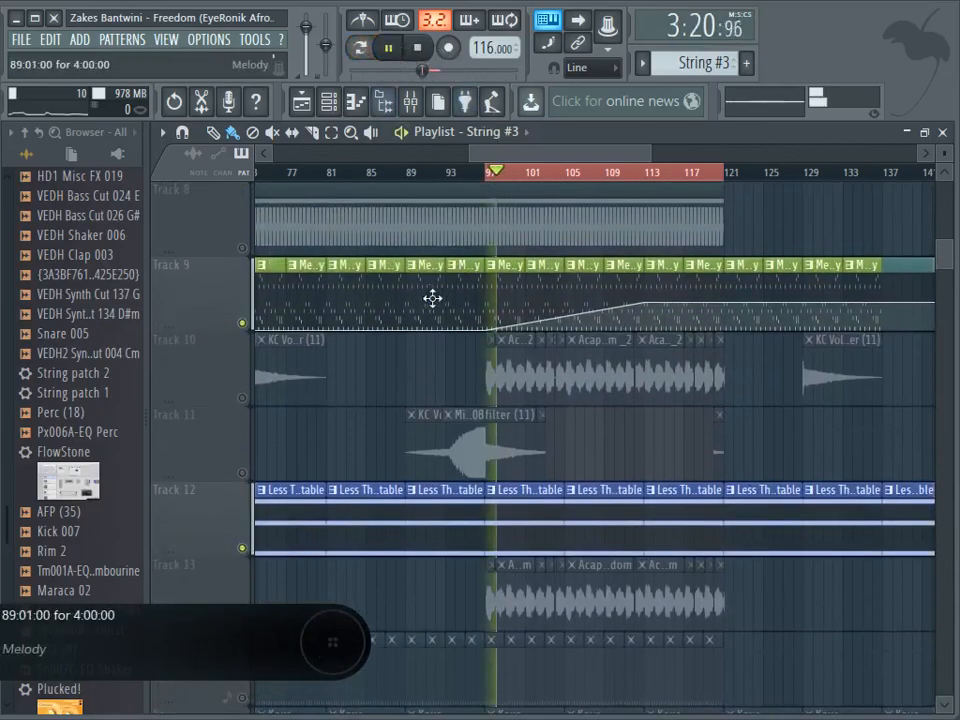
{"action": "scroll", "coordinate": [436, 304], "scroll_direction": "down", "scroll_amount": 2}
{"action": "scroll", "coordinate": [436, 304], "scroll_direction": "down", "scroll_amount": 5}
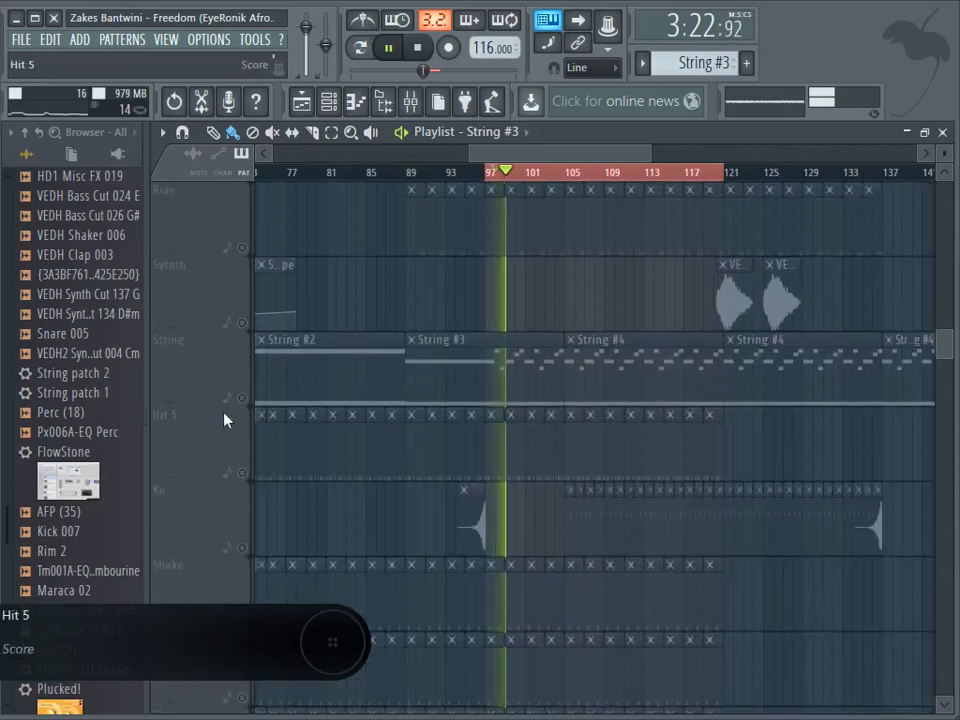
{"action": "scroll", "coordinate": [230, 412], "scroll_direction": "down", "scroll_amount": 1}
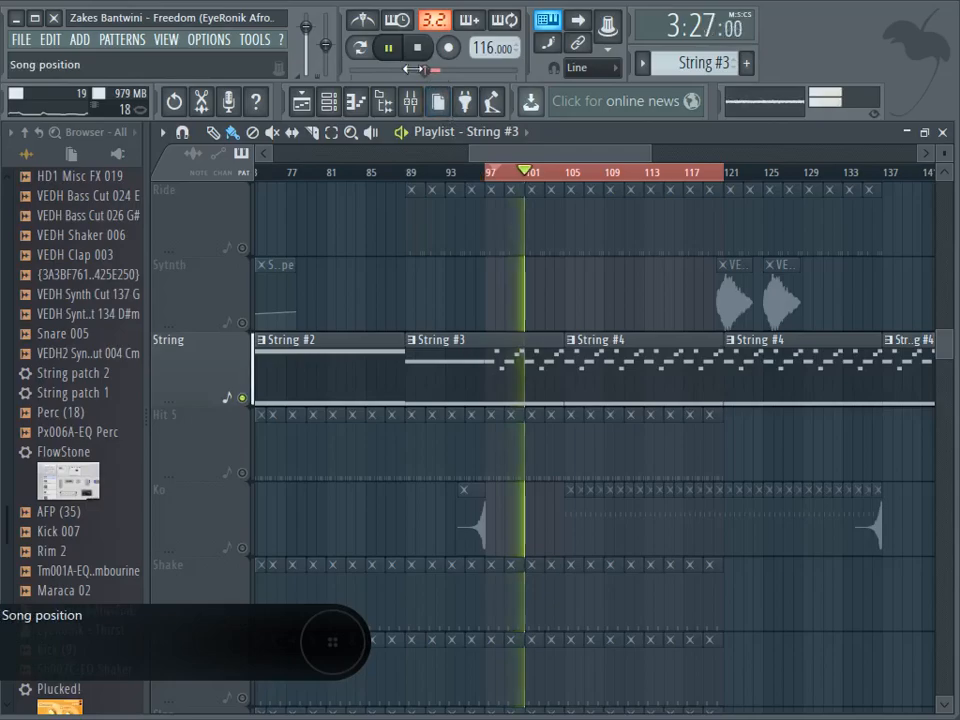
{"action": "scroll", "coordinate": [739, 375], "scroll_direction": "down", "scroll_amount": 5}
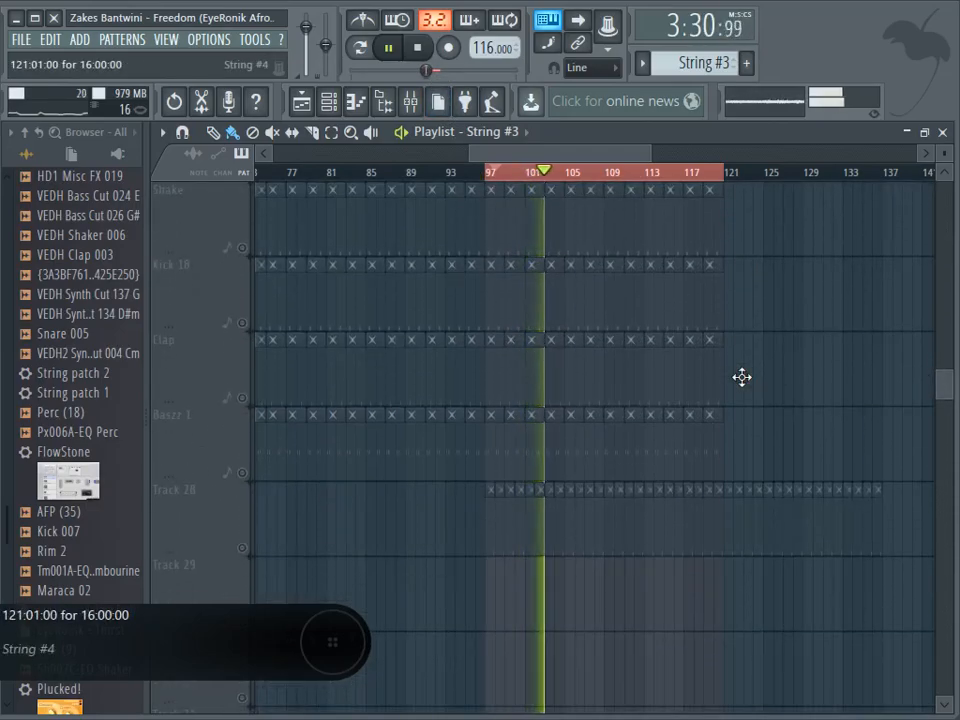
{"action": "key", "text": "space"}
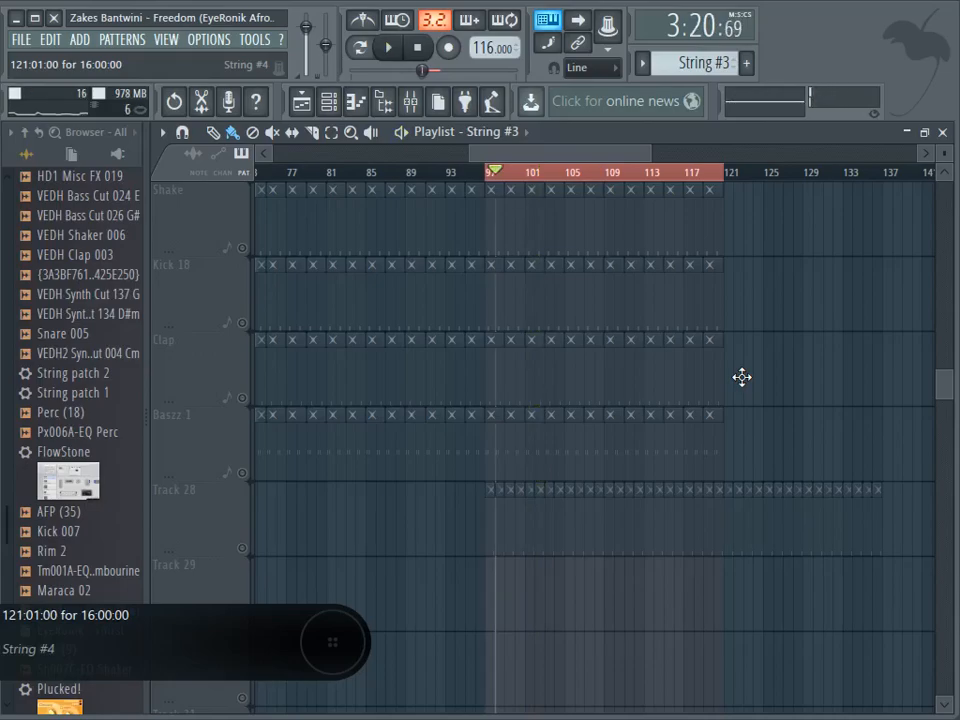
Step: Replay the soloed layers from bar 98, examine the Melody pattern's notes in the piano roll and return to the playlist
{"action": "scroll", "coordinate": [741, 377], "scroll_direction": "up", "scroll_amount": 6}
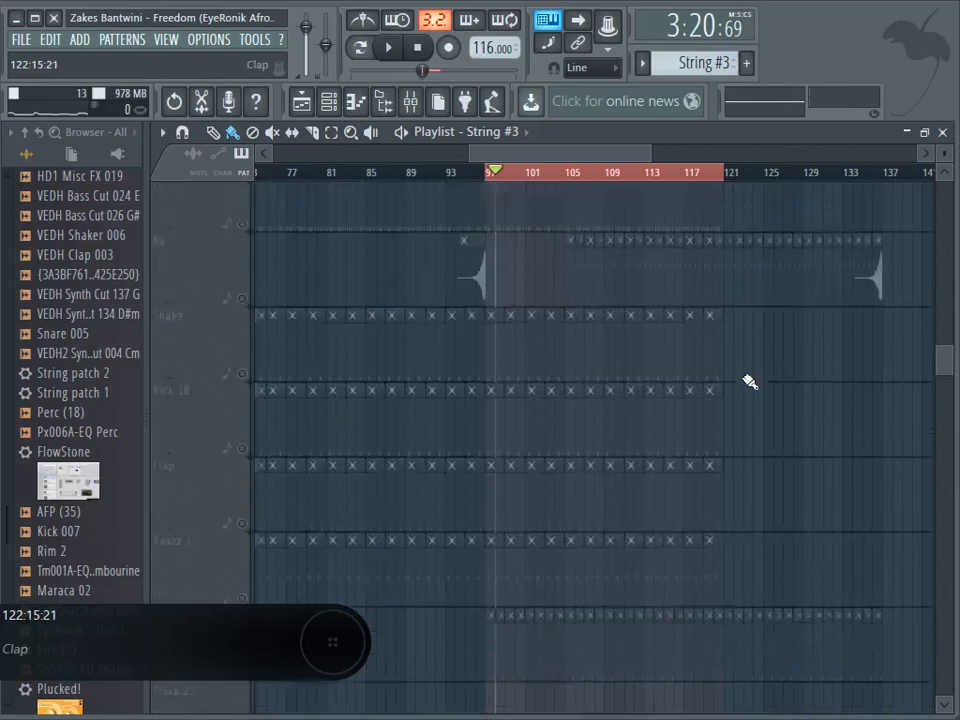
{"action": "key", "text": "space"}
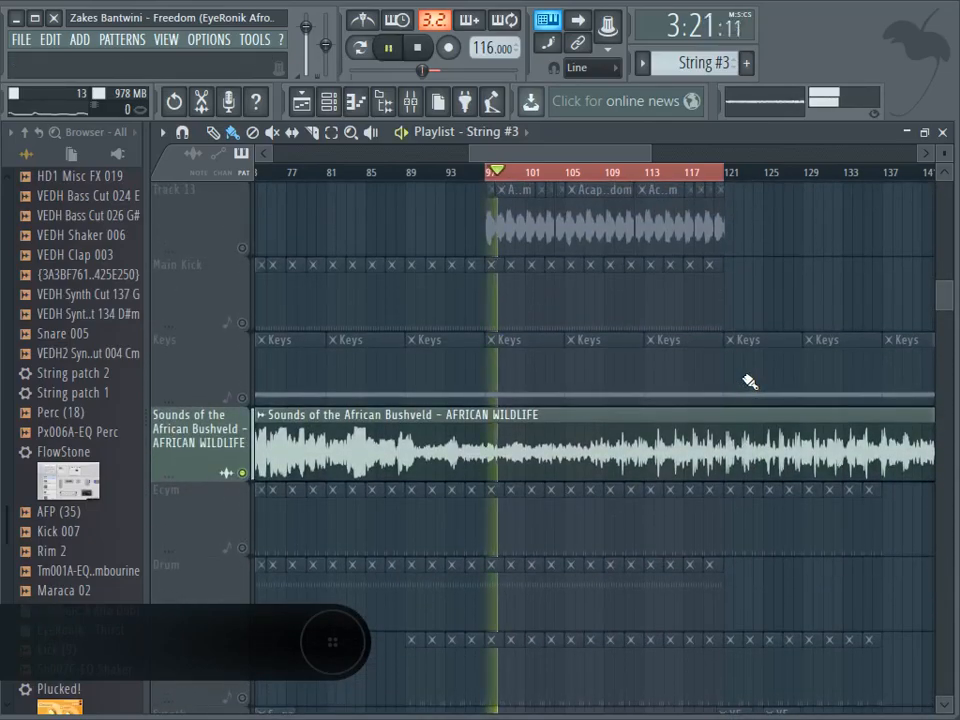
{"action": "scroll", "coordinate": [748, 381], "scroll_direction": "up", "scroll_amount": 8}
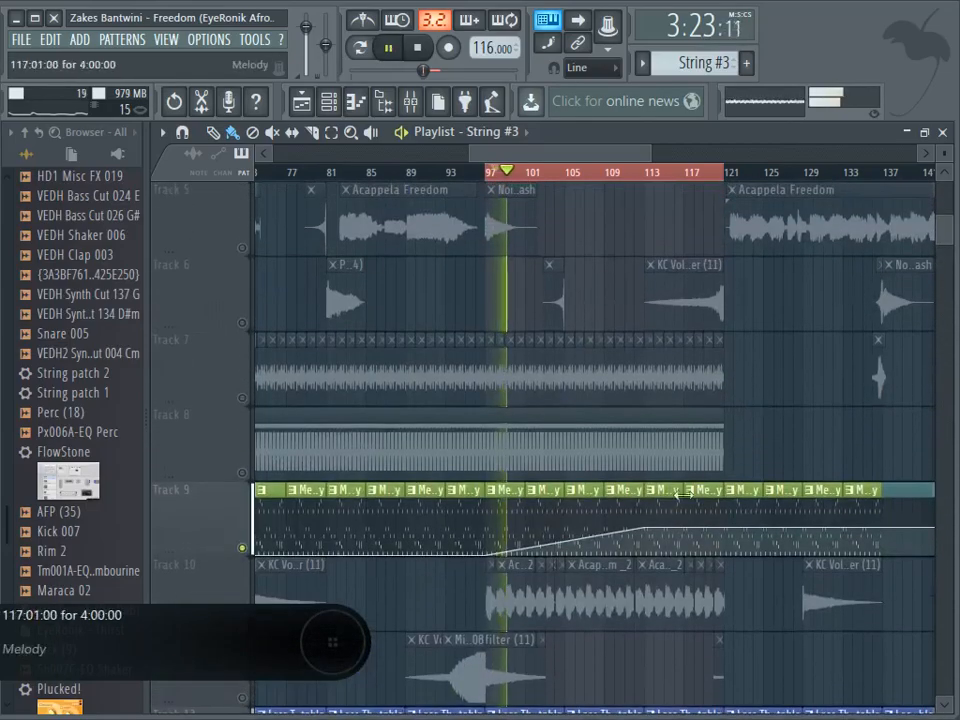
{"action": "double_click", "coordinate": [612, 514]}
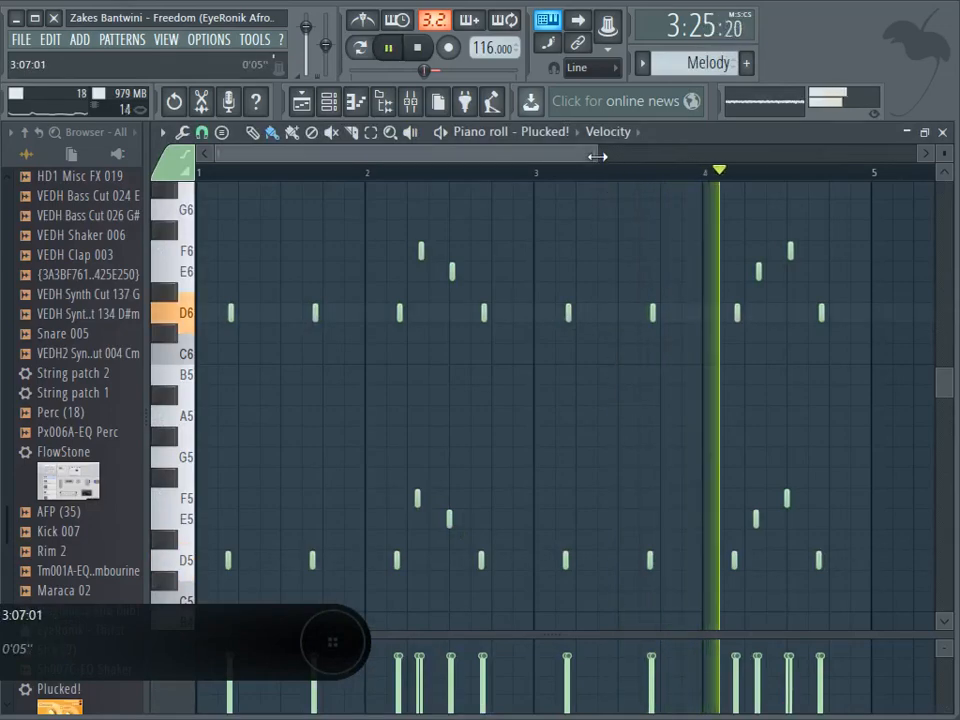
{"action": "left_click_drag", "start_coordinate": [568, 162], "coordinate": [566, 162]}
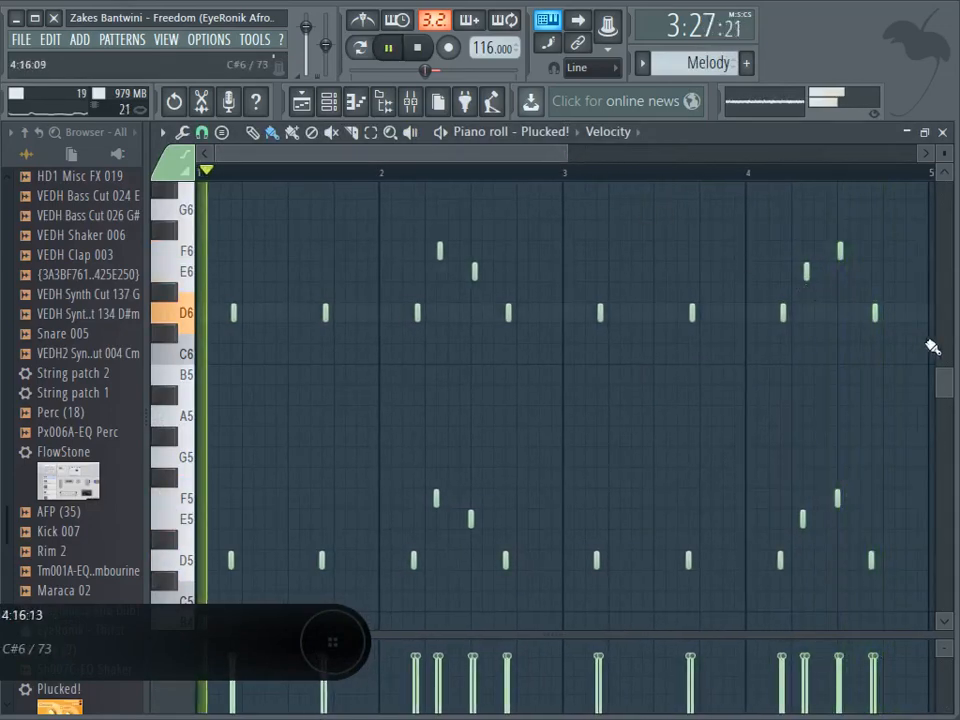
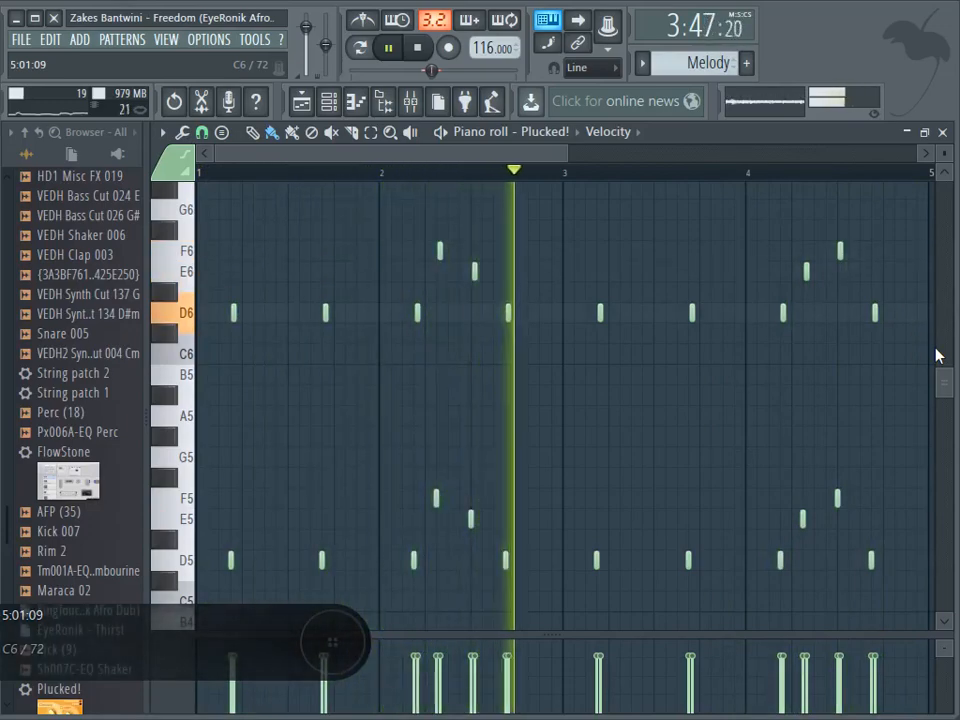
{"action": "key", "text": "F5"}
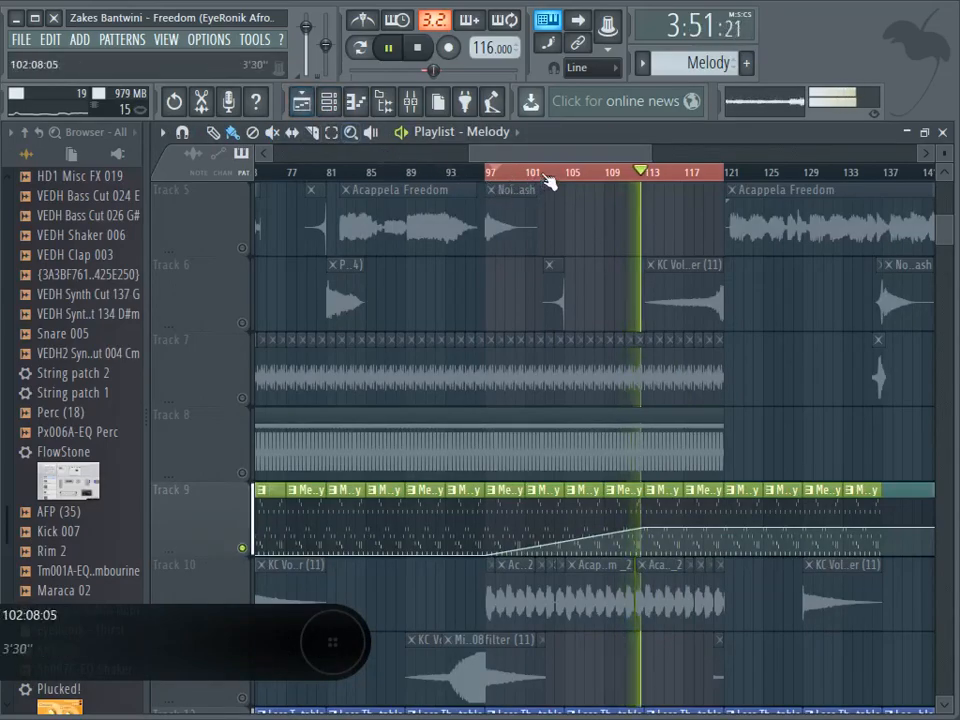
Step: Clear the time selection between bars 97 and 121, turn all playlist tracks back on and stop playback
{"action": "left_click_drag", "start_coordinate": [553, 157], "coordinate": [588, 163]}
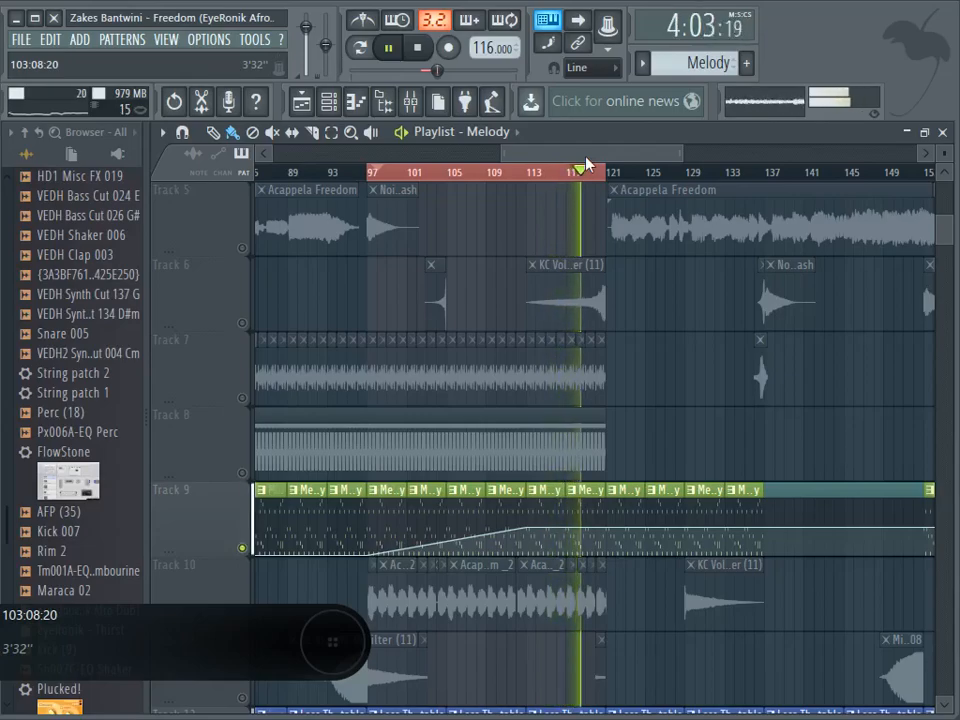
{"action": "scroll", "coordinate": [587, 157], "scroll_direction": "left", "scroll_amount": 5}
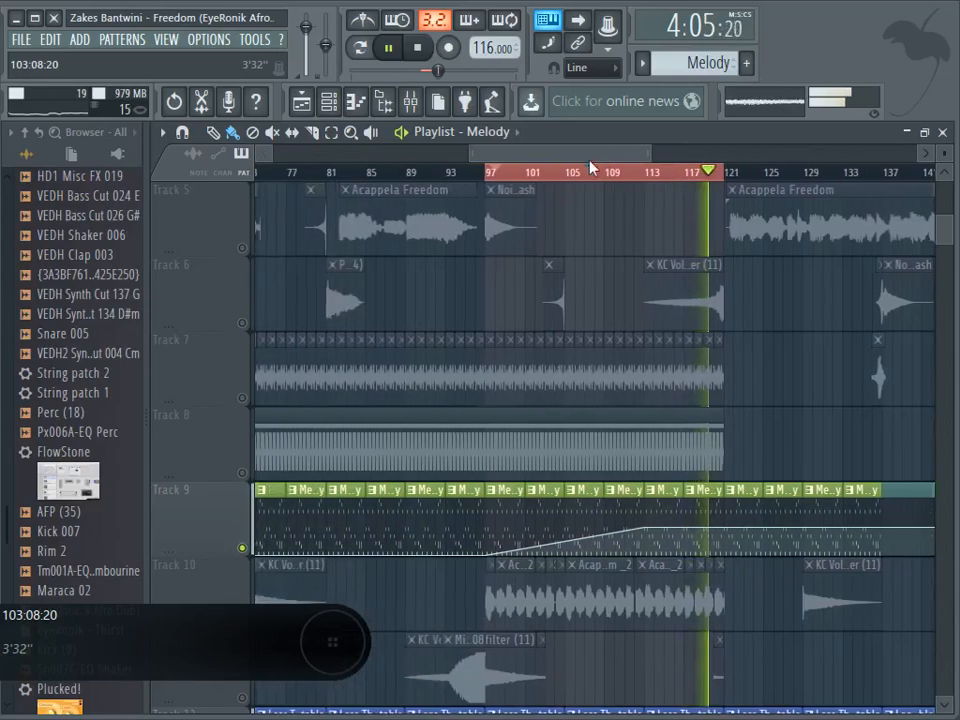
{"action": "left_click", "coordinate": [333, 134]}
{"action": "left_click", "coordinate": [567, 186]}
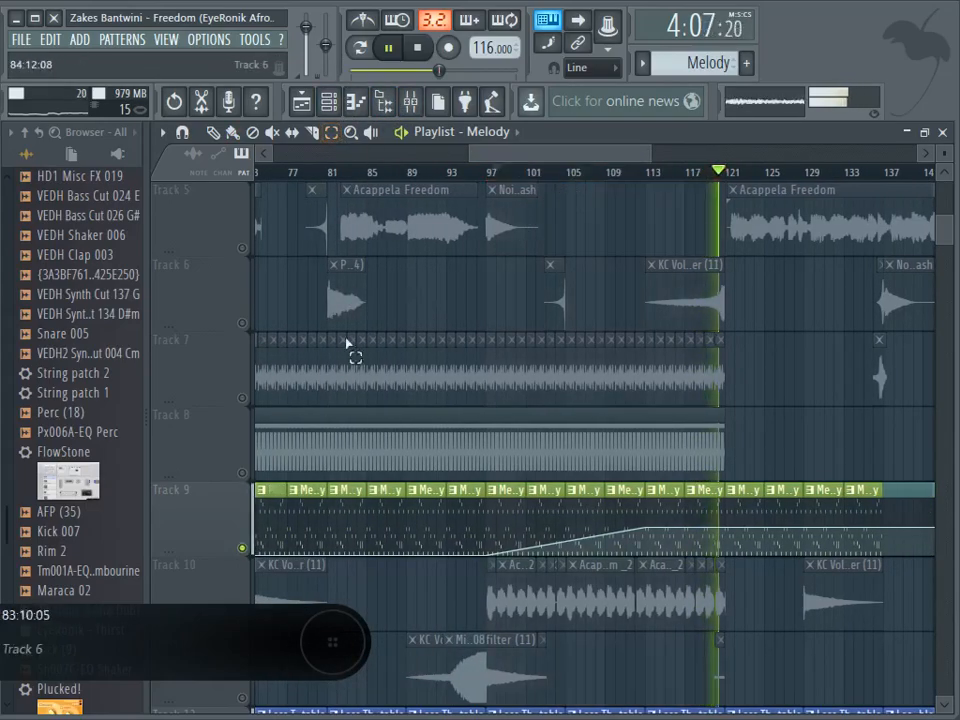
{"action": "scroll", "coordinate": [248, 558], "scroll_direction": "down", "scroll_amount": 4}
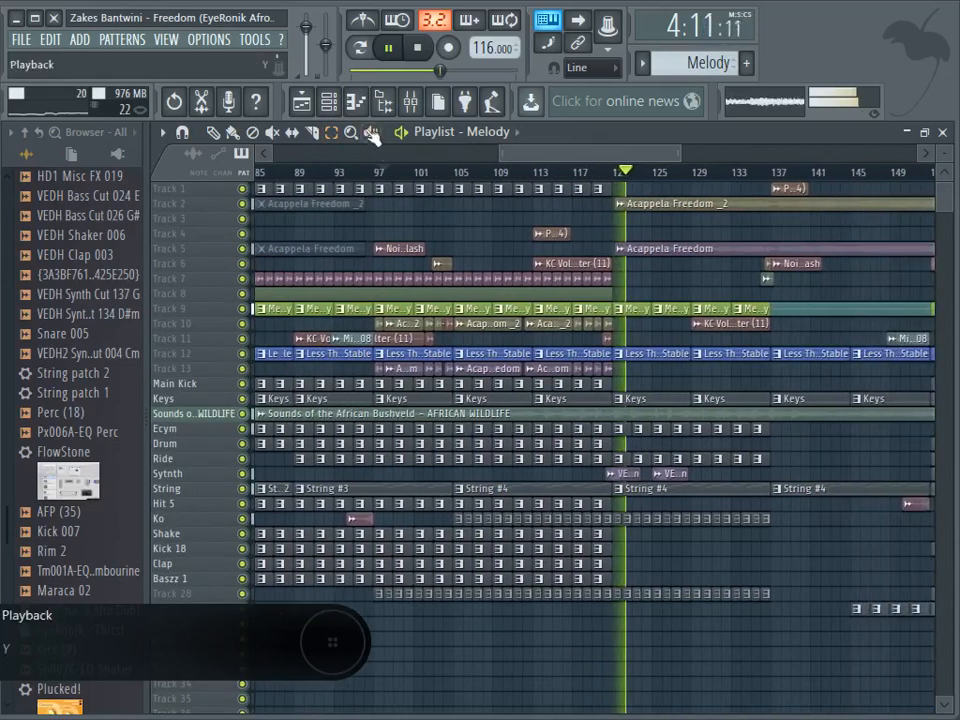
{"action": "left_click", "coordinate": [417, 47]}
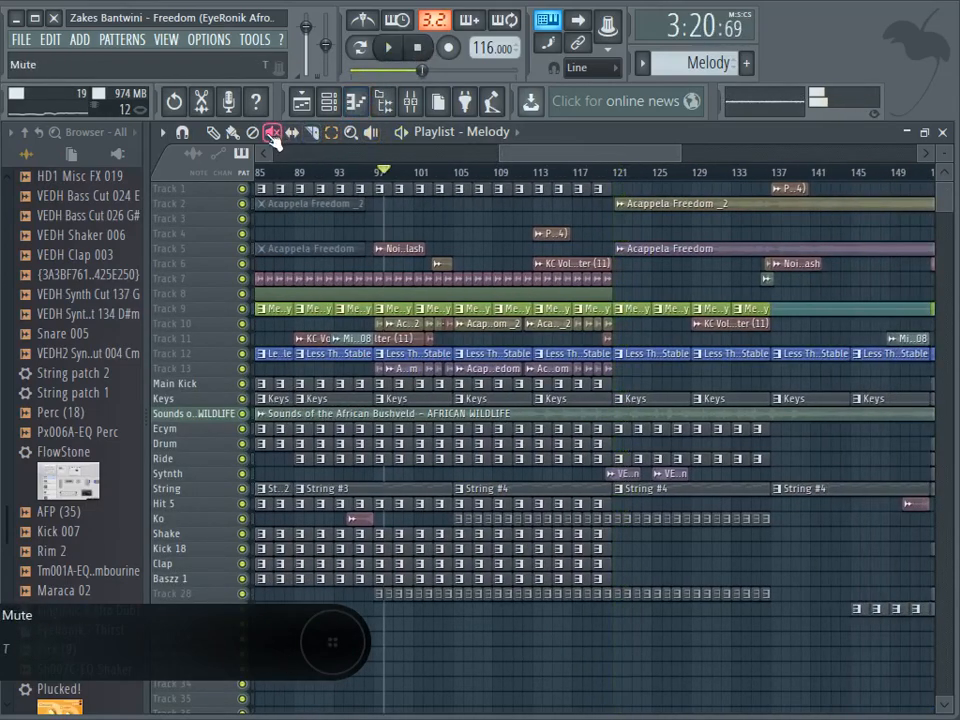
Step: Mute the acappella clips starting at bar 121 on Tracks 2 and 5 and start playback from bar 121
{"action": "left_click", "coordinate": [740, 214]}
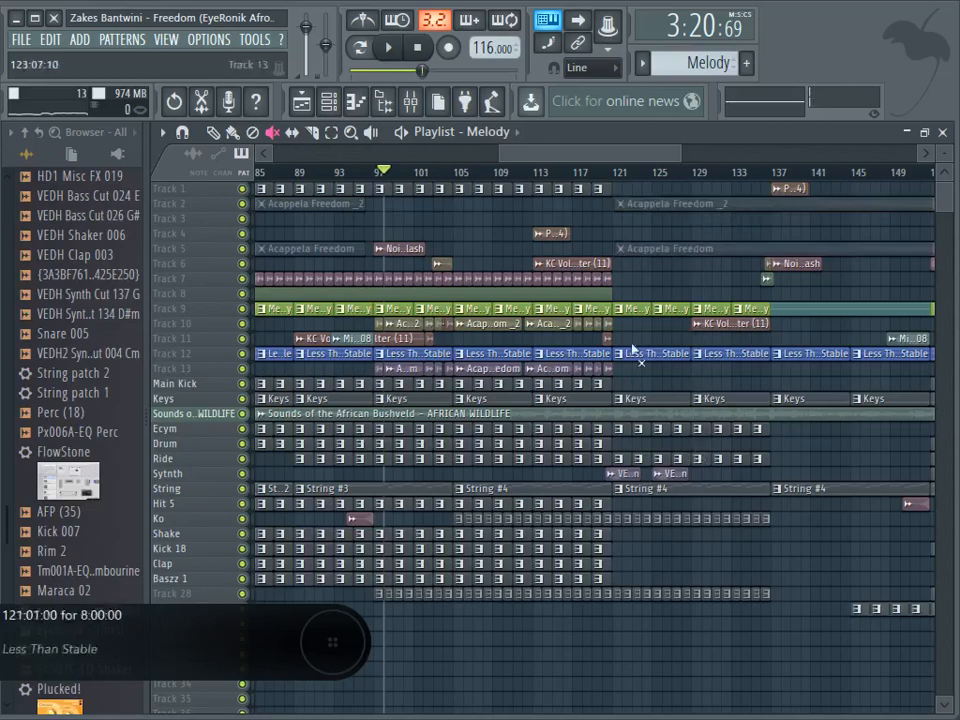
{"action": "left_click", "coordinate": [620, 180]}
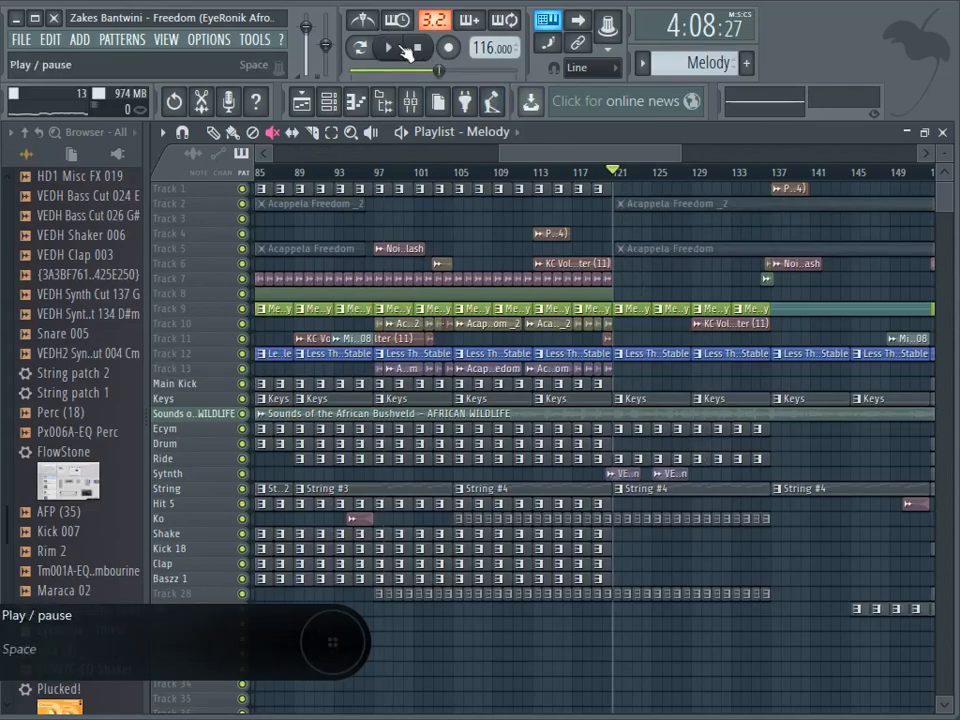
{"action": "left_click", "coordinate": [389, 47]}
{"action": "scroll", "coordinate": [944, 200], "scroll_direction": "up", "scroll_amount": 3}
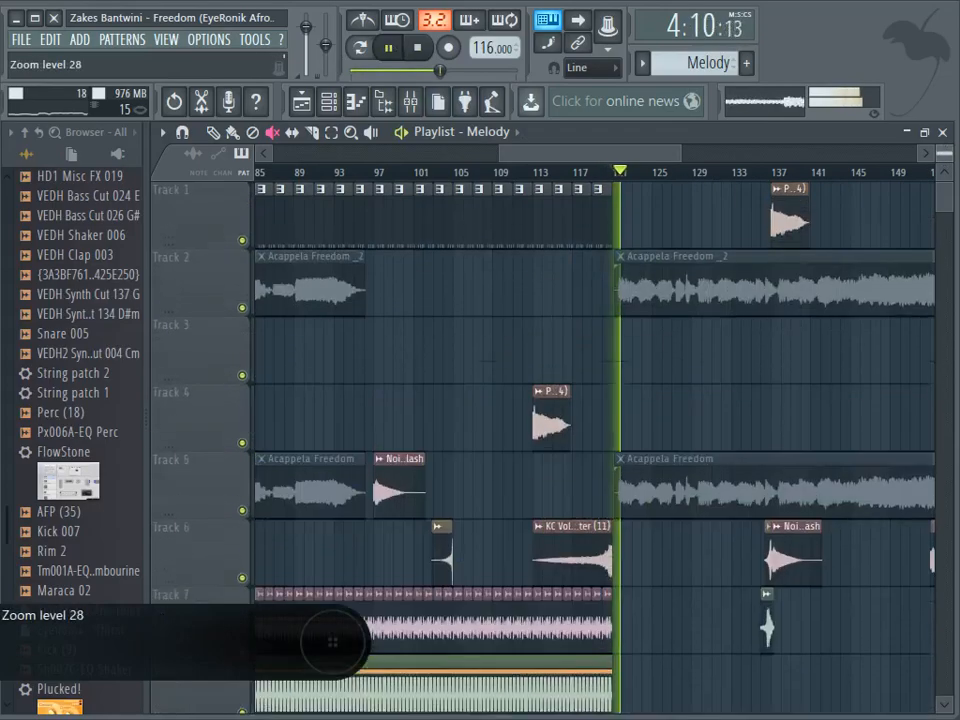
Step: Audition the section from bar 121 while looking over its tracks and the arrangement up to bar 189, then stop playback
{"action": "scroll", "coordinate": [918, 350], "scroll_direction": "down", "scroll_amount": 4}
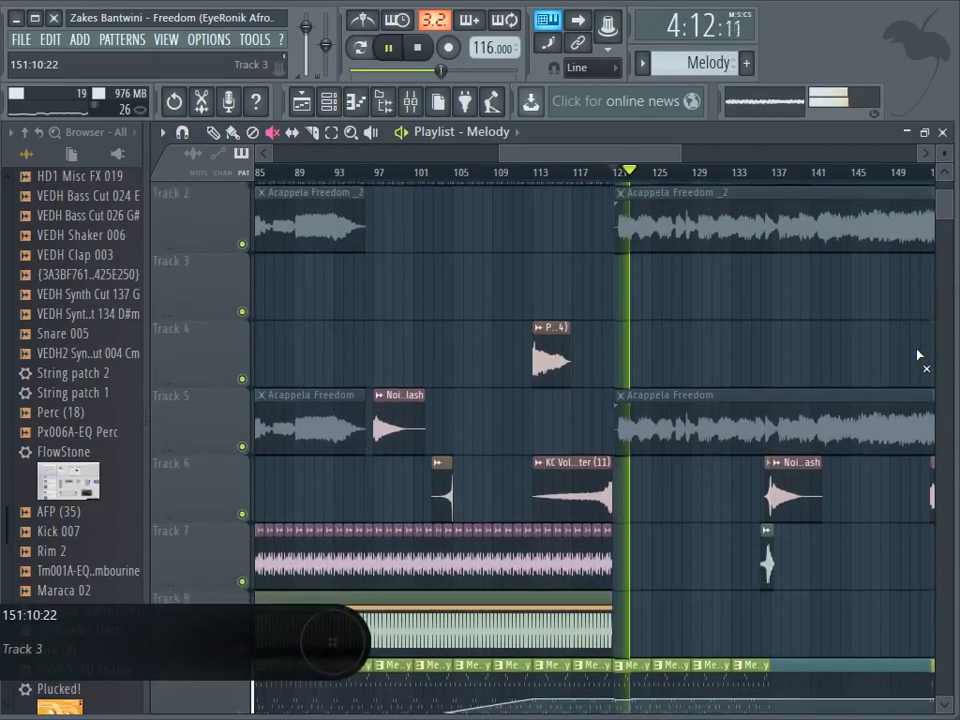
{"action": "scroll", "coordinate": [918, 353], "scroll_direction": "down", "scroll_amount": 6}
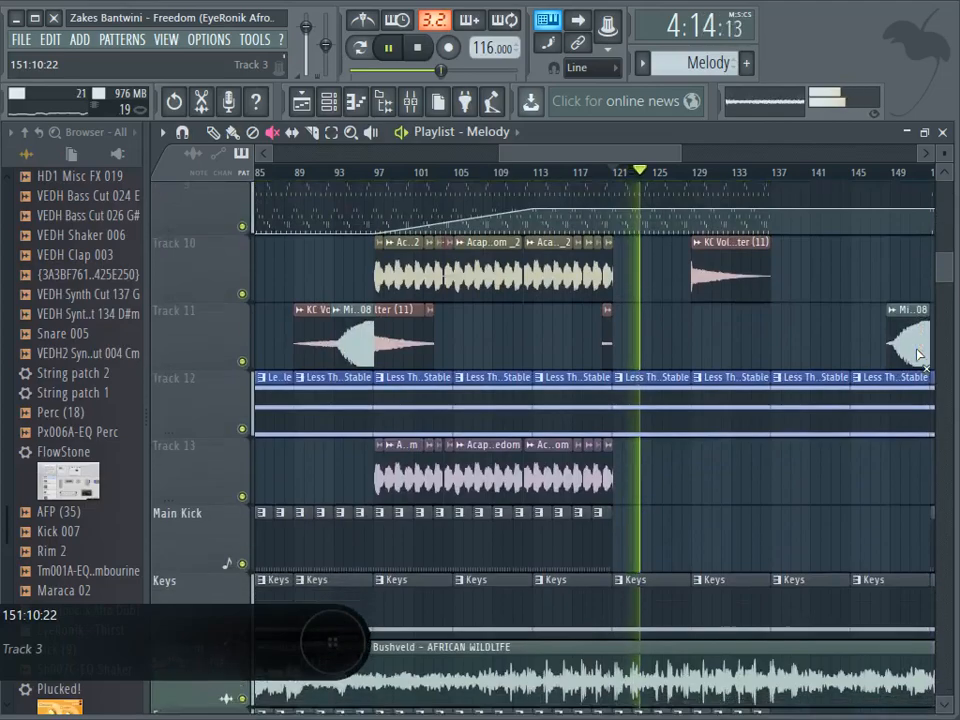
{"action": "scroll", "coordinate": [918, 353], "scroll_direction": "down", "scroll_amount": 3}
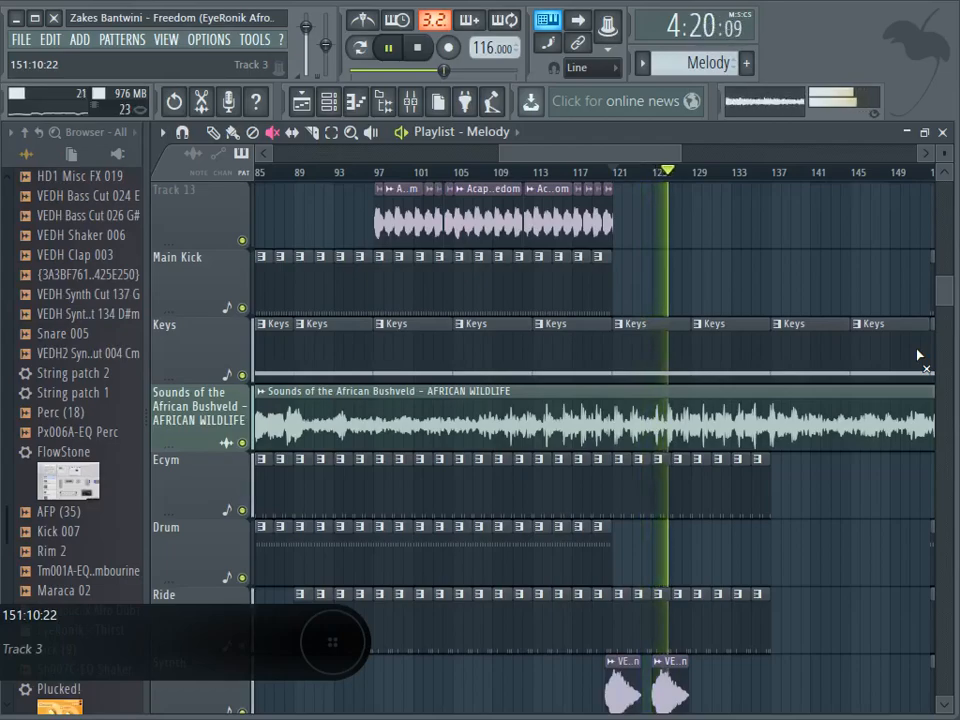
{"action": "left_click_drag", "start_coordinate": [682, 154], "coordinate": [782, 154]}
{"action": "left_click_drag", "start_coordinate": [944, 289], "coordinate": [947, 213]}
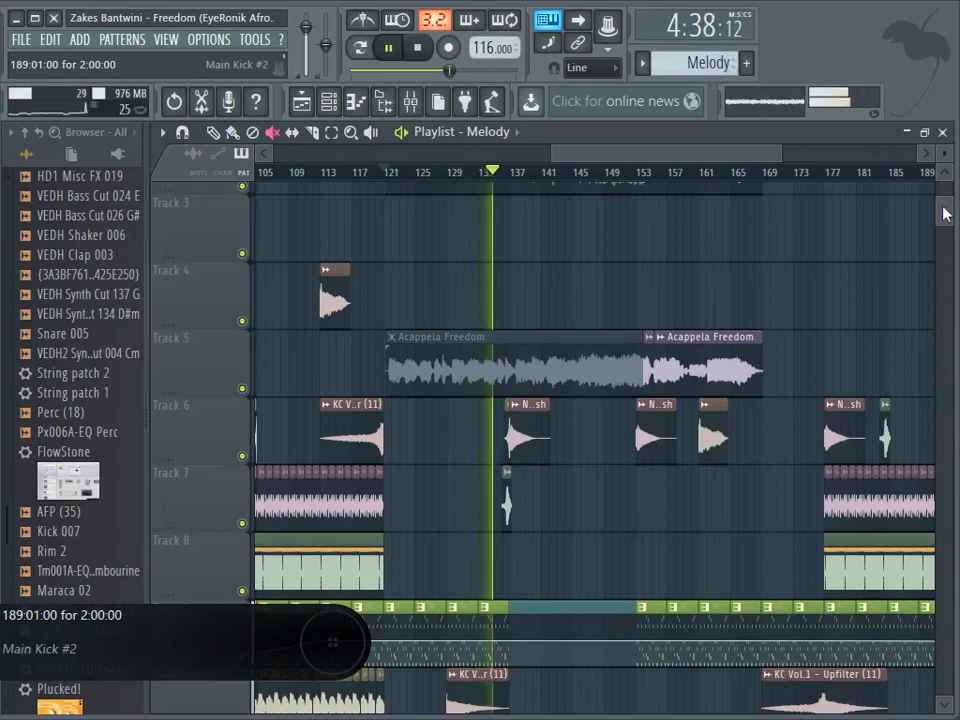
{"action": "left_click_drag", "start_coordinate": [944, 213], "coordinate": [940, 230]}
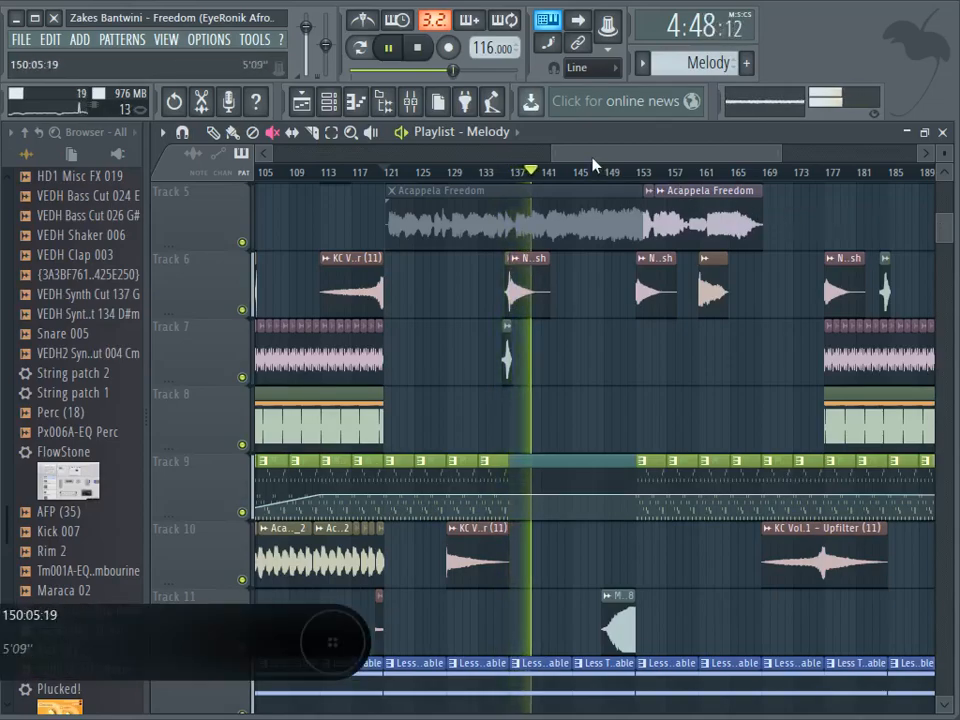
{"action": "left_click", "coordinate": [418, 47]}
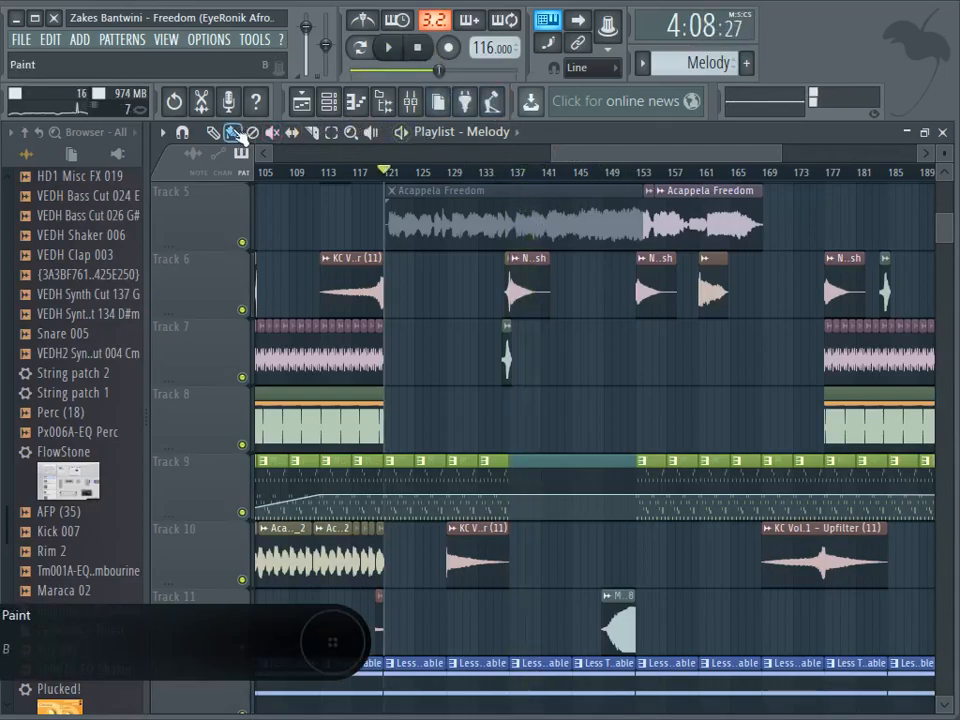
Step: Place the playback position at bar 137 and look over the tracks that continue between bars 137 and 153
{"action": "left_click", "coordinate": [510, 172]}
{"action": "scroll", "coordinate": [793, 372], "scroll_direction": "up", "scroll_amount": 1}
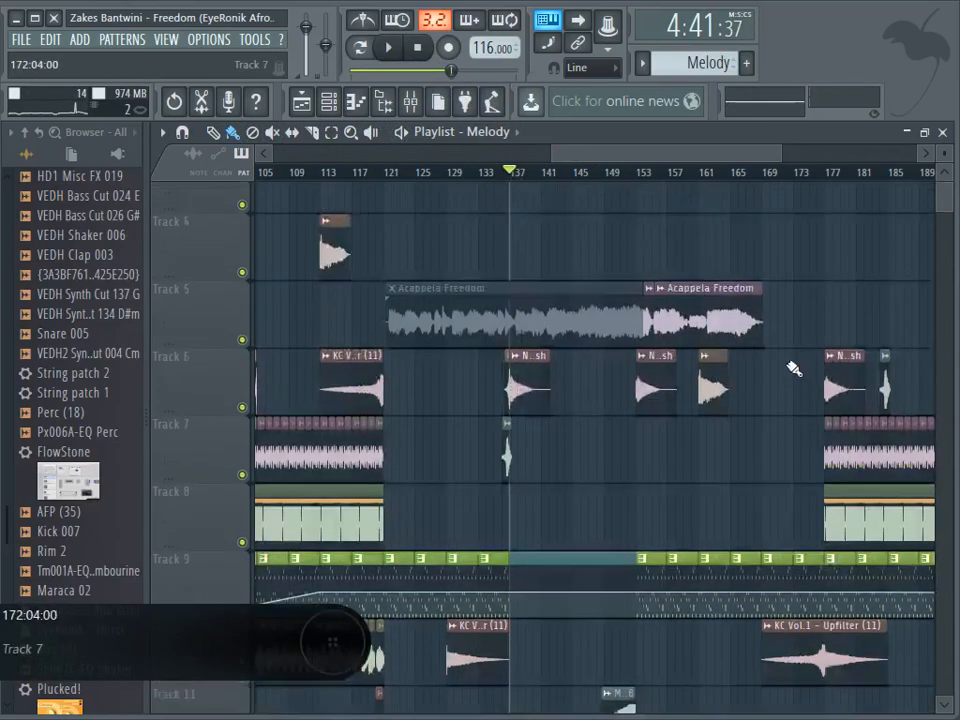
{"action": "scroll", "coordinate": [793, 368], "scroll_direction": "up", "scroll_amount": 3}
{"action": "scroll", "coordinate": [623, 492], "scroll_direction": "down", "scroll_amount": 5}
{"action": "scroll", "coordinate": [623, 492], "scroll_direction": "down", "scroll_amount": 12}
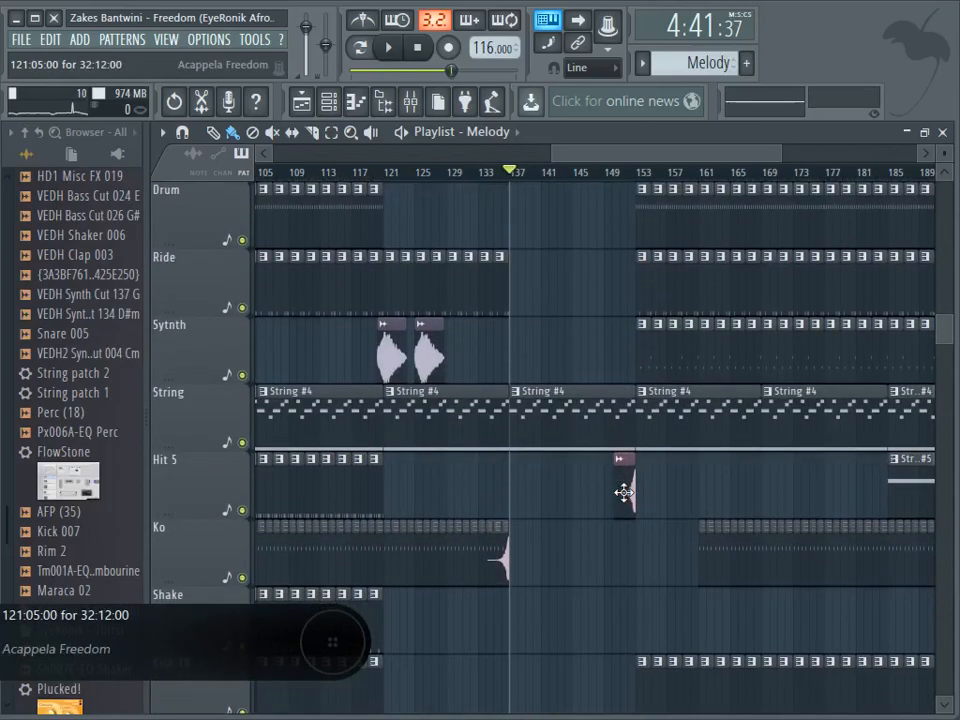
{"action": "scroll", "coordinate": [623, 492], "scroll_direction": "up", "scroll_amount": 9}
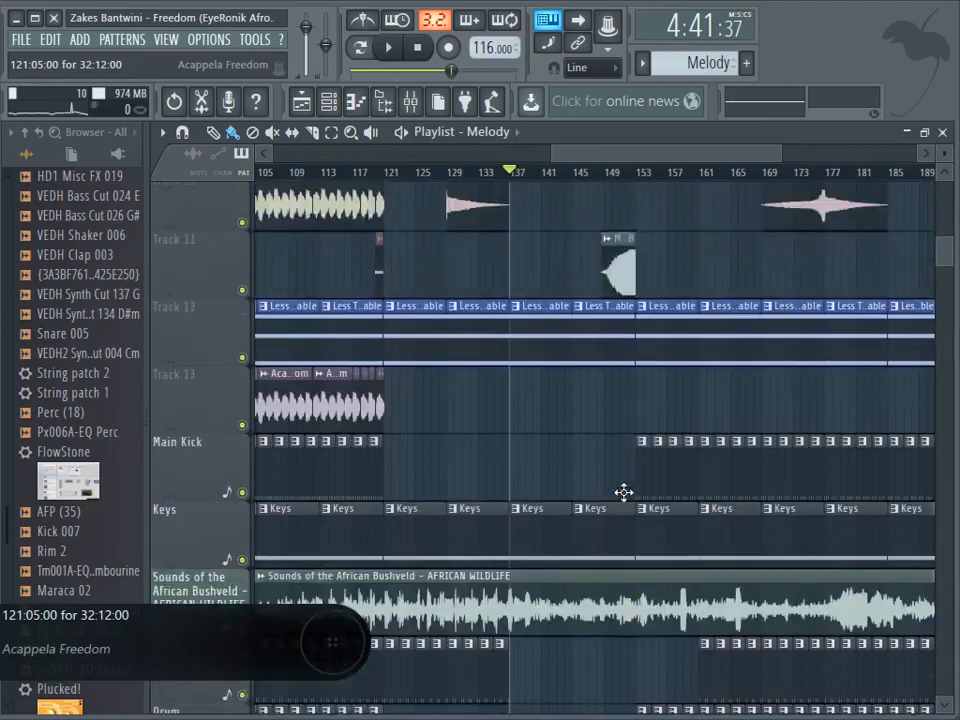
Step: Mute the remaining acappella clips between bars 153 and 169 on Tracks 2 and 5
{"action": "scroll", "coordinate": [623, 492], "scroll_direction": "up", "scroll_amount": 5}
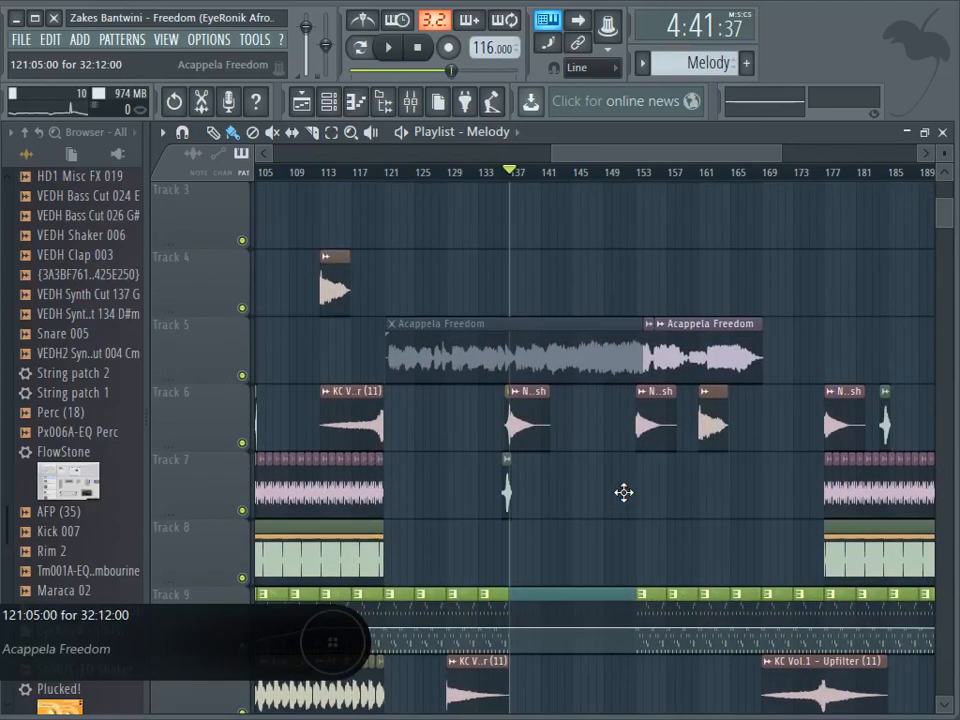
{"action": "scroll", "coordinate": [623, 492], "scroll_direction": "up", "scroll_amount": 2}
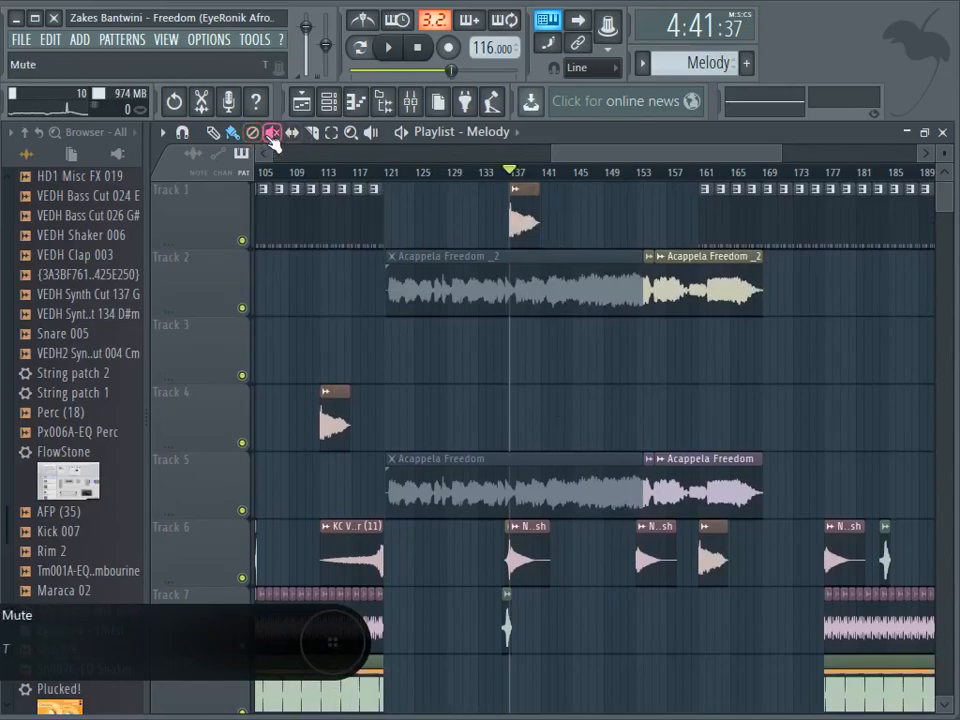
{"action": "left_click", "coordinate": [711, 300]}
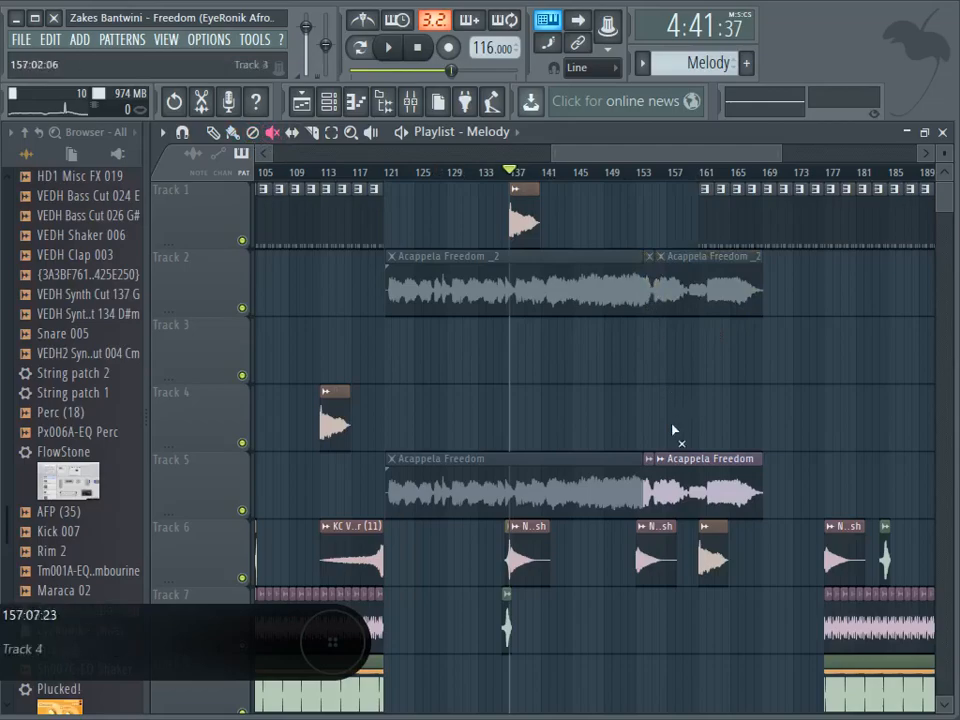
{"action": "left_click", "coordinate": [667, 500]}
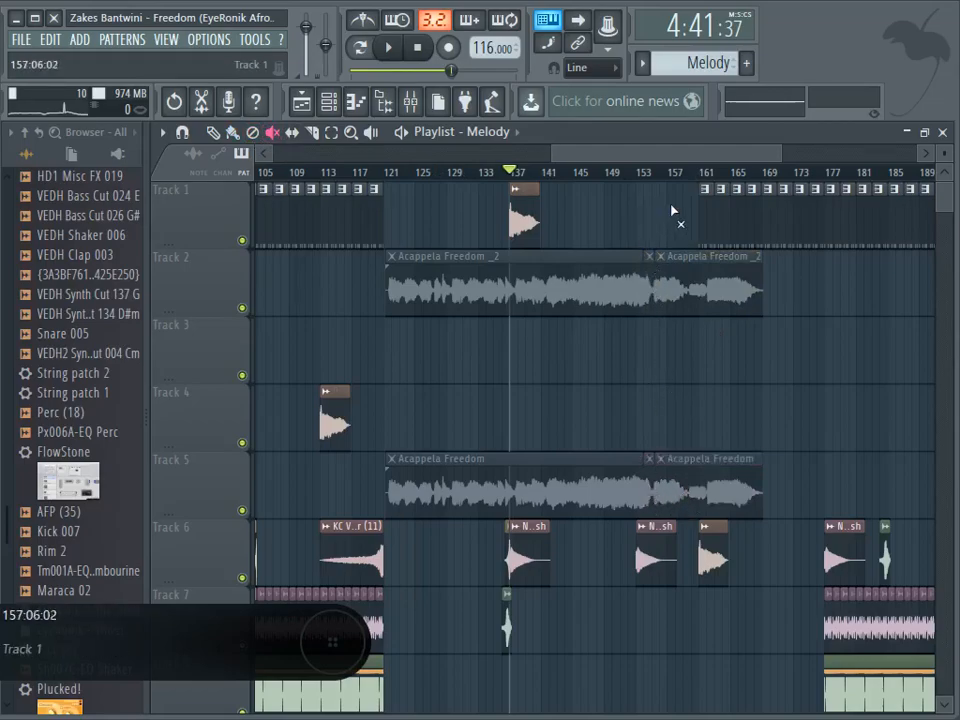
Step: Audition the arrangement briefly from bar 153, and stop playback
{"action": "scroll", "coordinate": [700, 197], "scroll_direction": "down", "scroll_amount": 7}
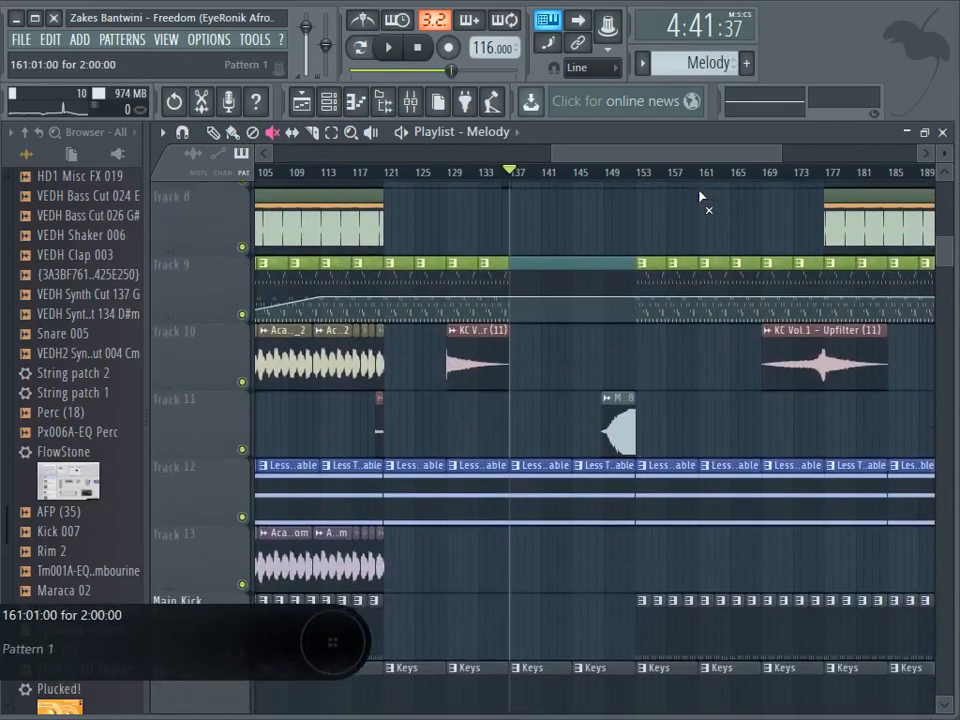
{"action": "scroll", "coordinate": [697, 268], "scroll_direction": "up", "scroll_amount": 7}
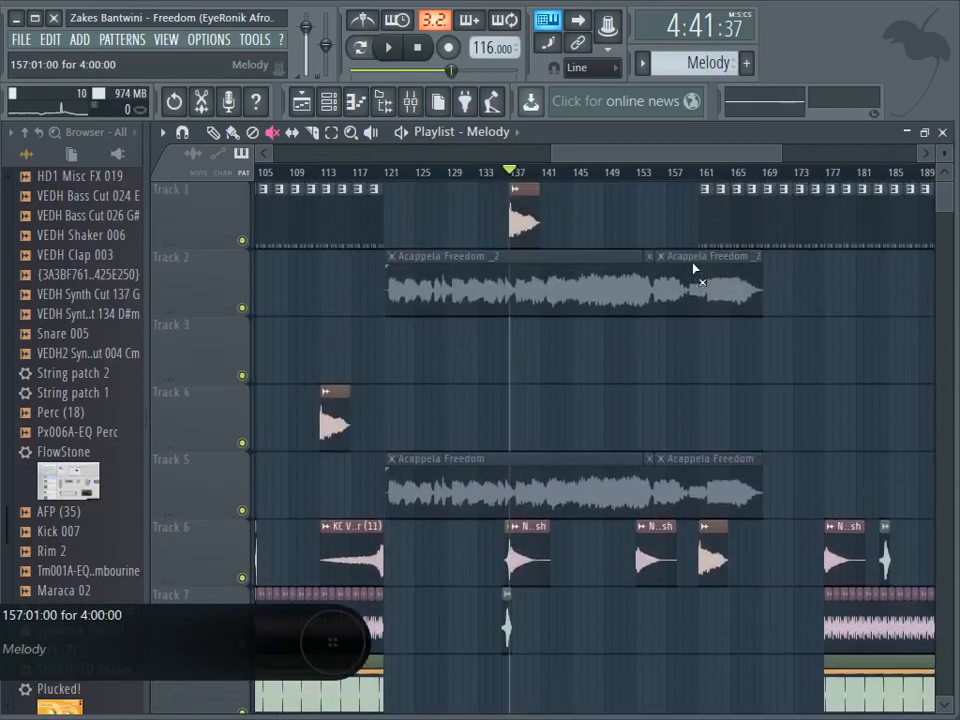
{"action": "left_click", "coordinate": [645, 180]}
{"action": "left_click", "coordinate": [388, 47]}
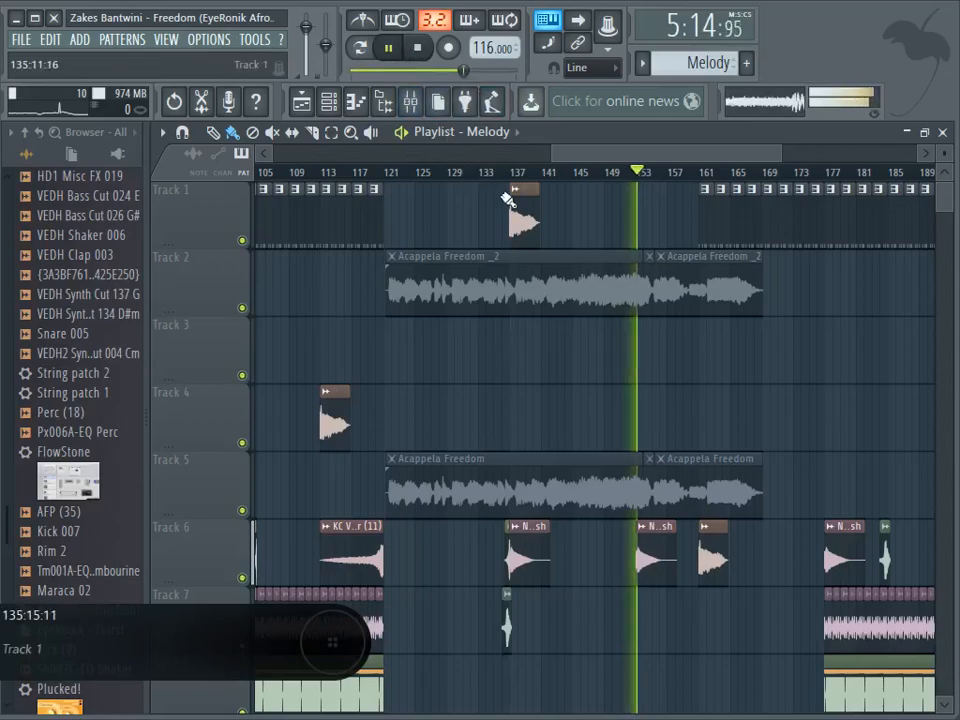
{"action": "left_click", "coordinate": [426, 50]}
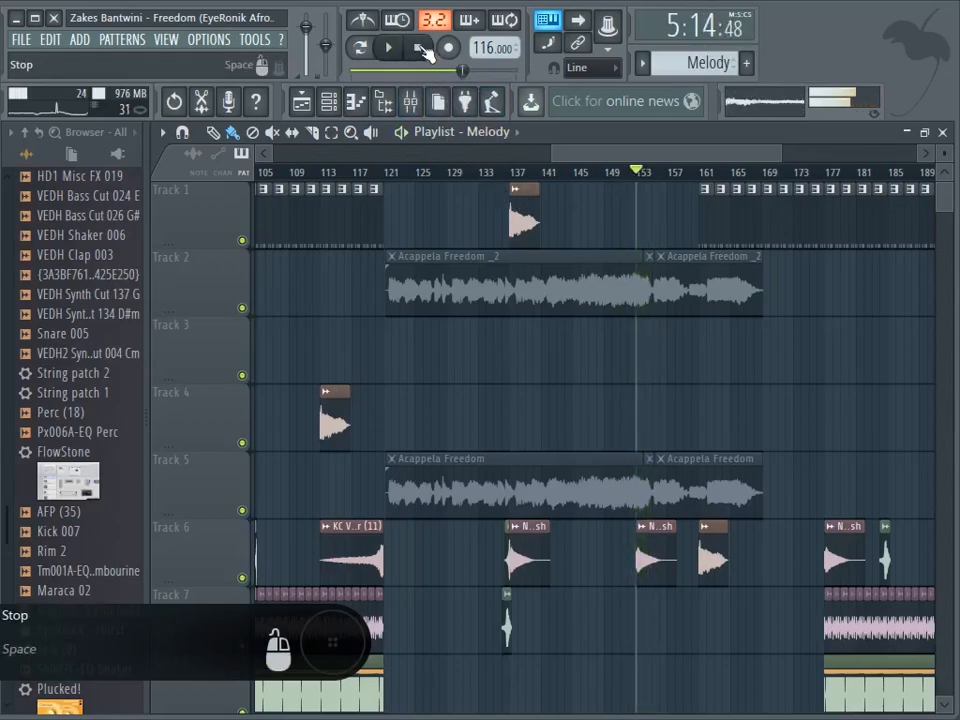
{"action": "left_click", "coordinate": [426, 50]}
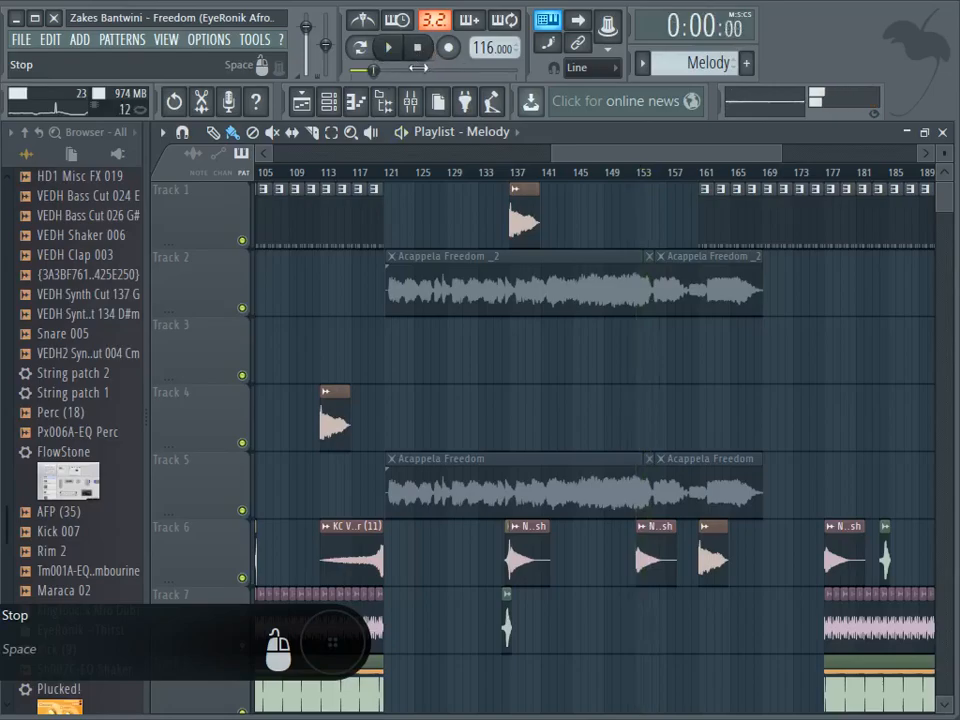
Step: Audition the section from bar 145, examining the Hat clips and rising automation on Track 29, and stop playback
{"action": "scroll", "coordinate": [707, 440], "scroll_direction": "down", "scroll_amount": 10}
{"action": "scroll", "coordinate": [707, 441], "scroll_direction": "down", "scroll_amount": 8}
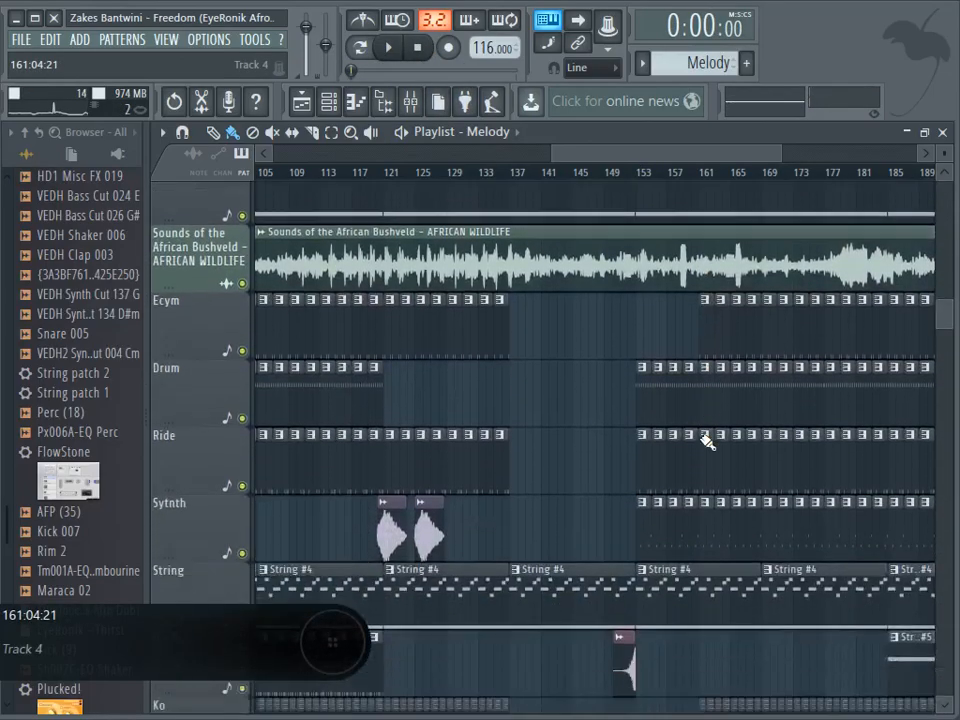
{"action": "left_click", "coordinate": [576, 173]}
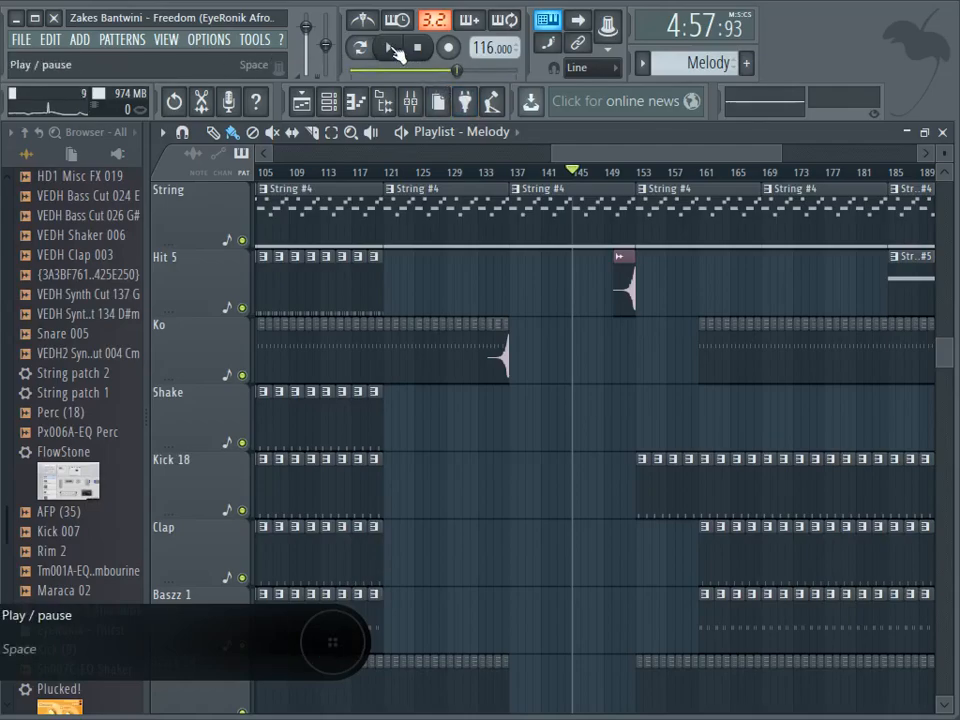
{"action": "left_click", "coordinate": [394, 49]}
{"action": "scroll", "coordinate": [567, 253], "scroll_direction": "down", "scroll_amount": 5}
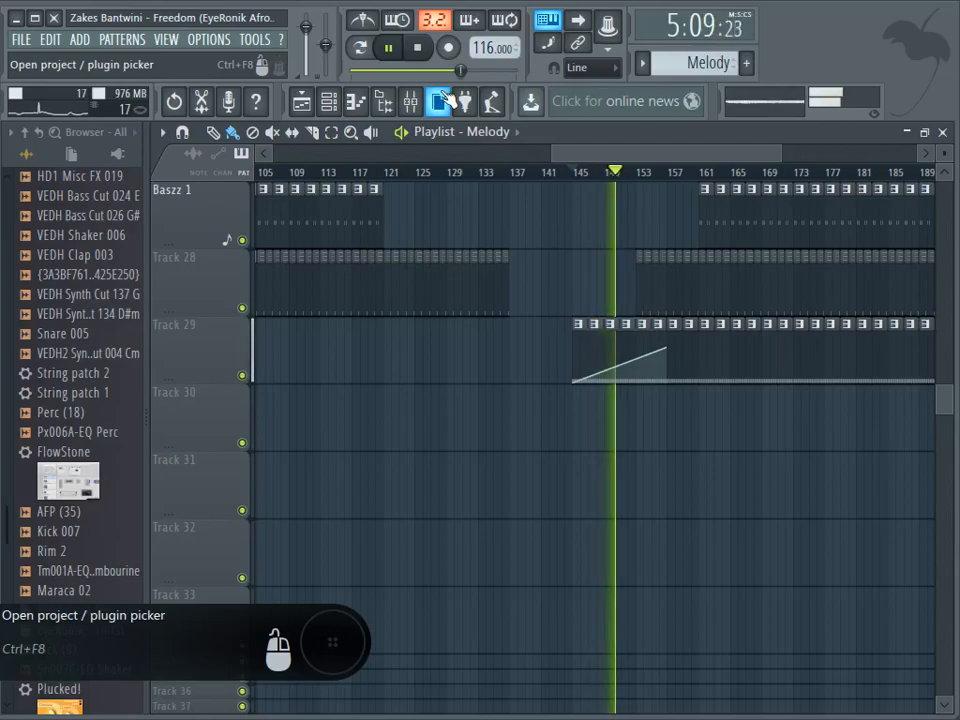
{"action": "key", "text": "space"}
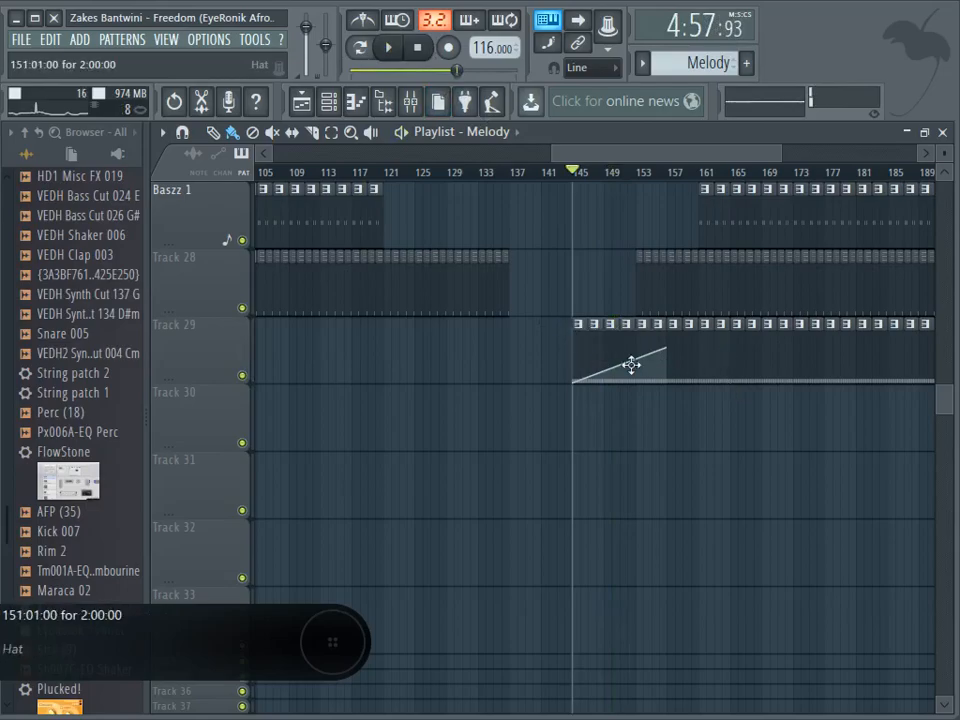
Step: Replay the section from bar 145 while looking over the tracks up to the Main Kick track
{"action": "left_click", "coordinate": [385, 50]}
{"action": "scroll", "coordinate": [720, 265], "scroll_direction": "up", "scroll_amount": 3}
{"action": "scroll", "coordinate": [720, 265], "scroll_direction": "up", "scroll_amount": 9}
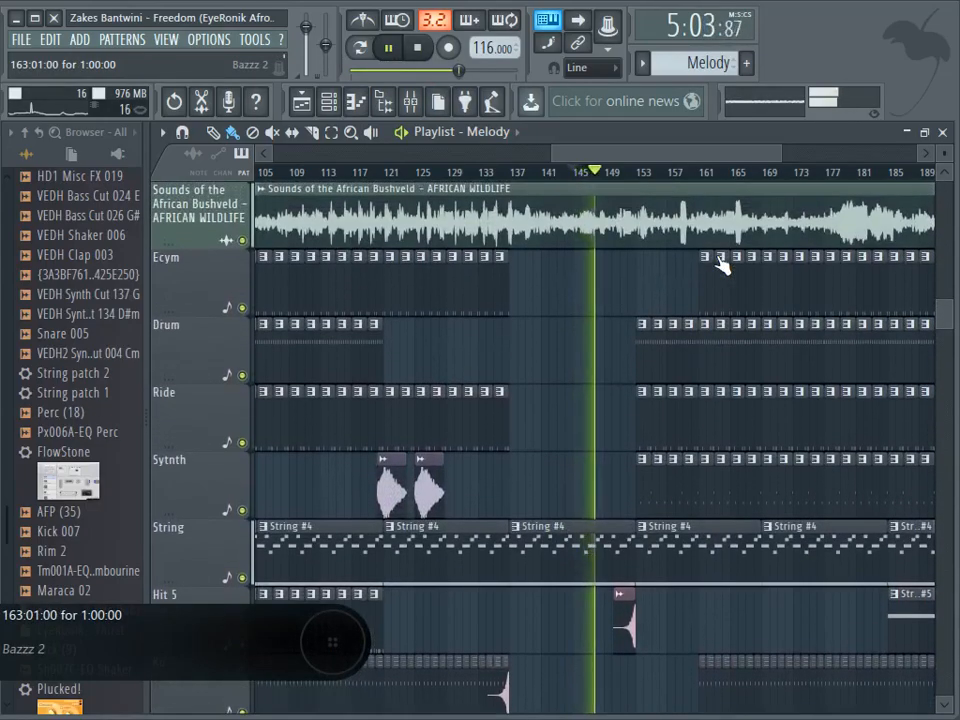
{"action": "scroll", "coordinate": [722, 265], "scroll_direction": "up", "scroll_amount": 3}
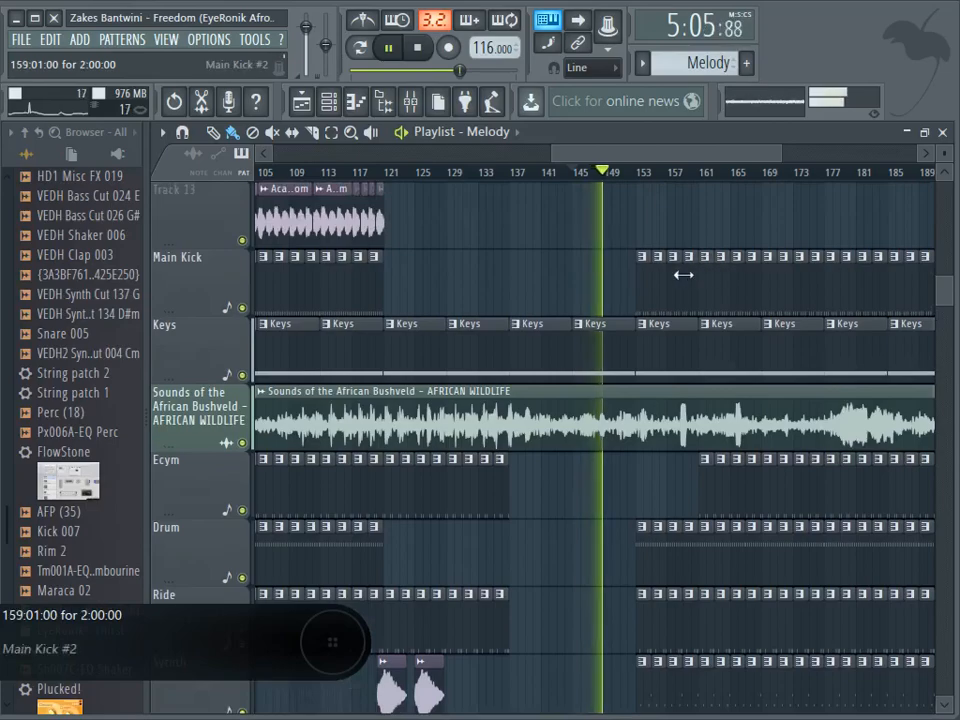
Step: Open the Main Kick #2 pattern in the piano roll, audition it alone in pattern mode, and return to the playlist
{"action": "double_click", "coordinate": [679, 279]}
{"action": "left_click_drag", "start_coordinate": [522, 153], "coordinate": [285, 138]}
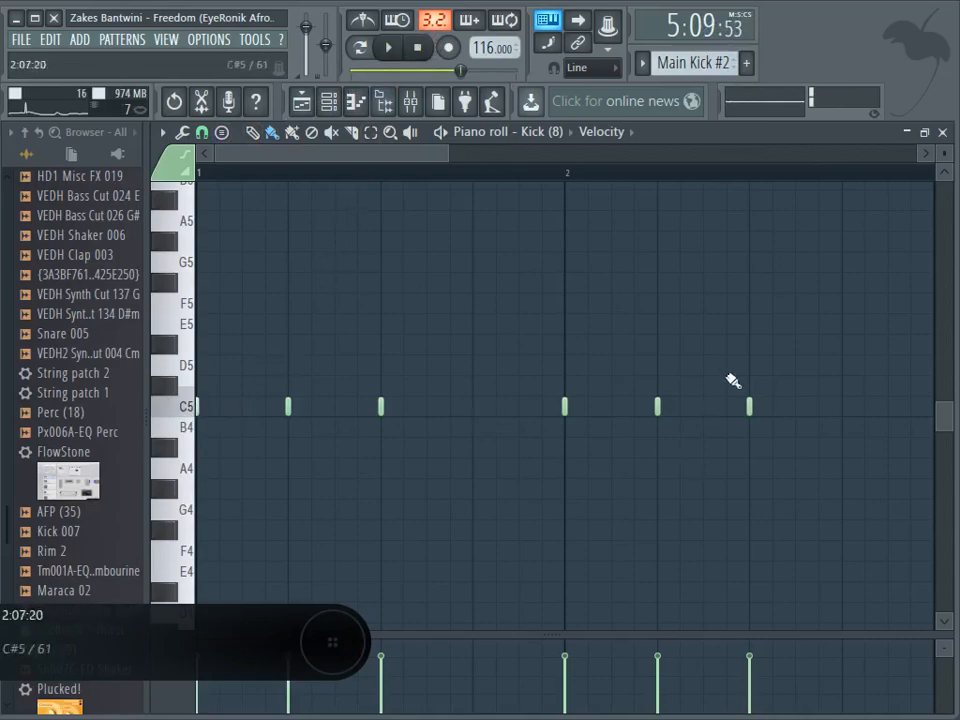
{"action": "left_click", "coordinate": [368, 48]}
{"action": "key", "text": "space"}
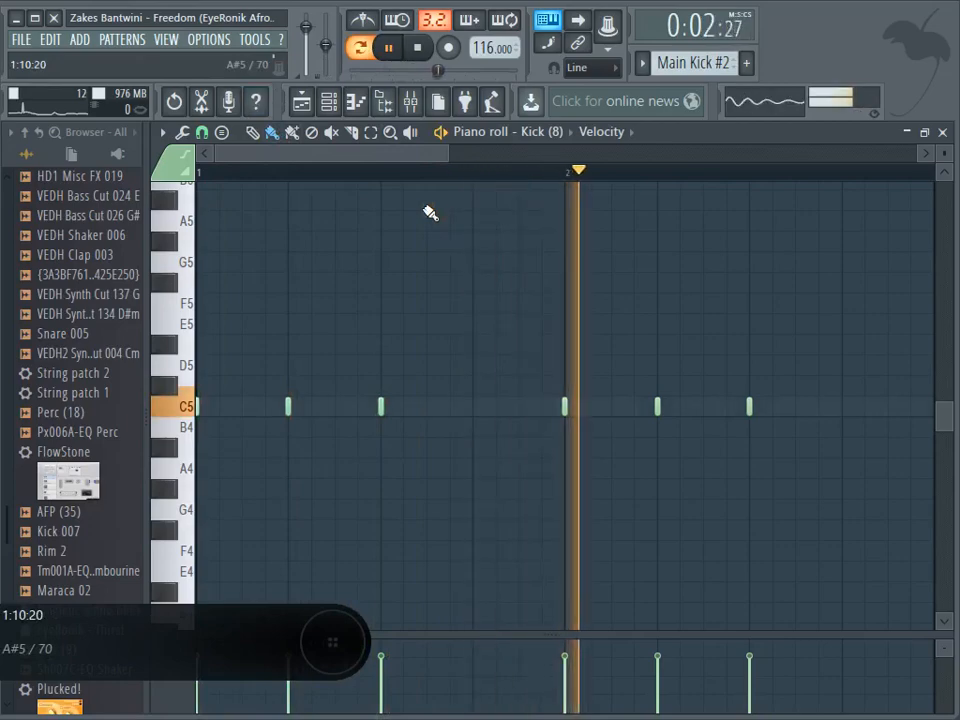
{"action": "left_click", "coordinate": [386, 48]}
{"action": "left_click", "coordinate": [301, 101]}
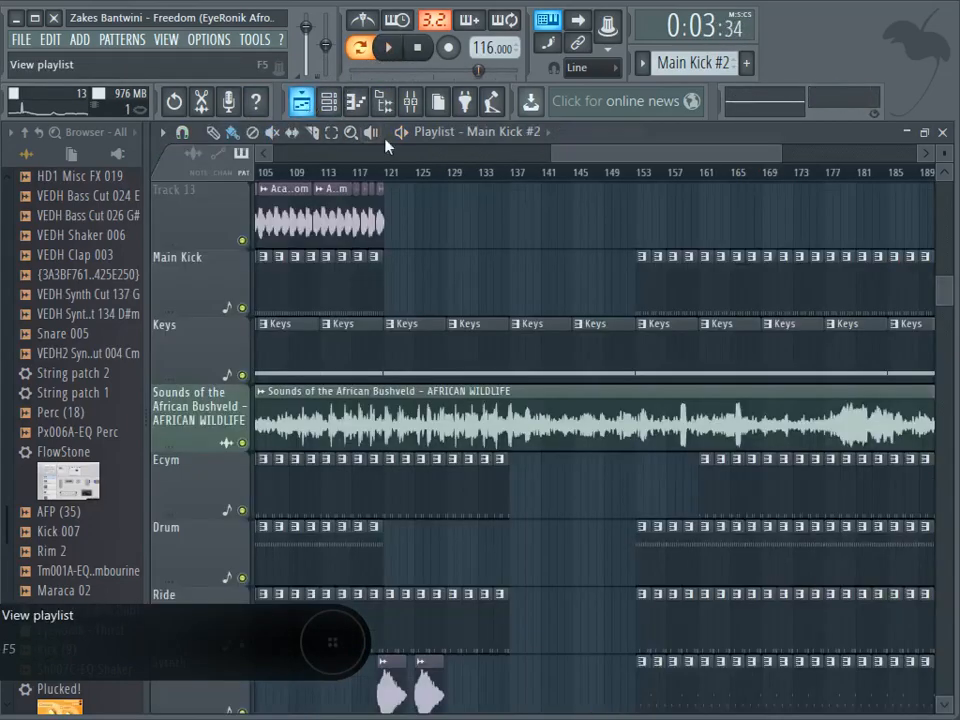
Step: Play the arrangement in song mode from bar 153 and compare the mix with the Kick 18 track muted and unmuted
{"action": "left_click", "coordinate": [642, 178]}
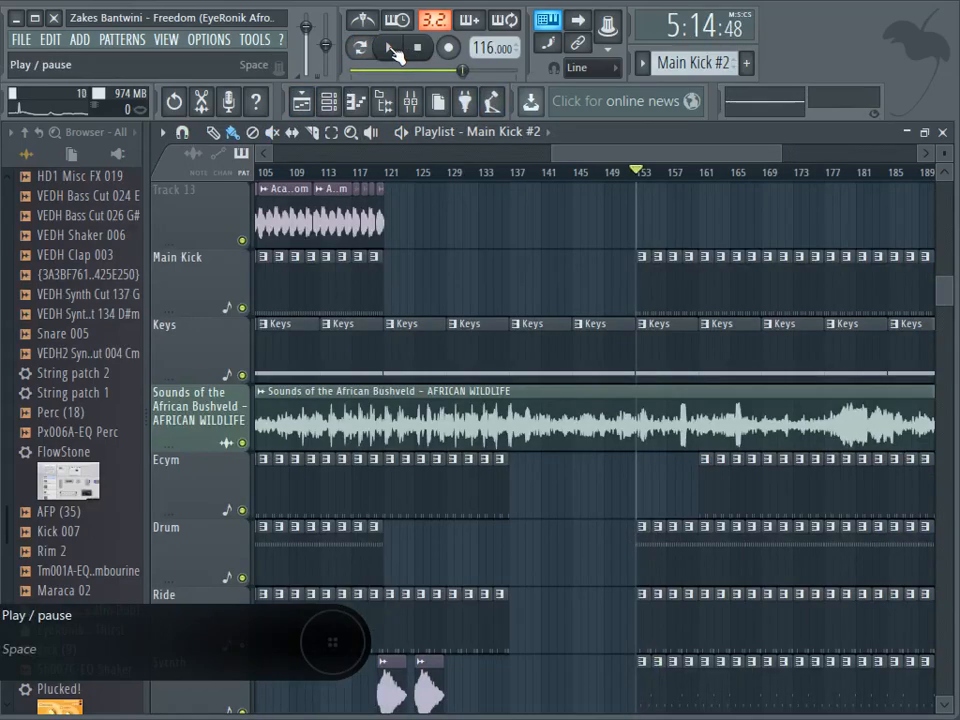
{"action": "left_click", "coordinate": [391, 48]}
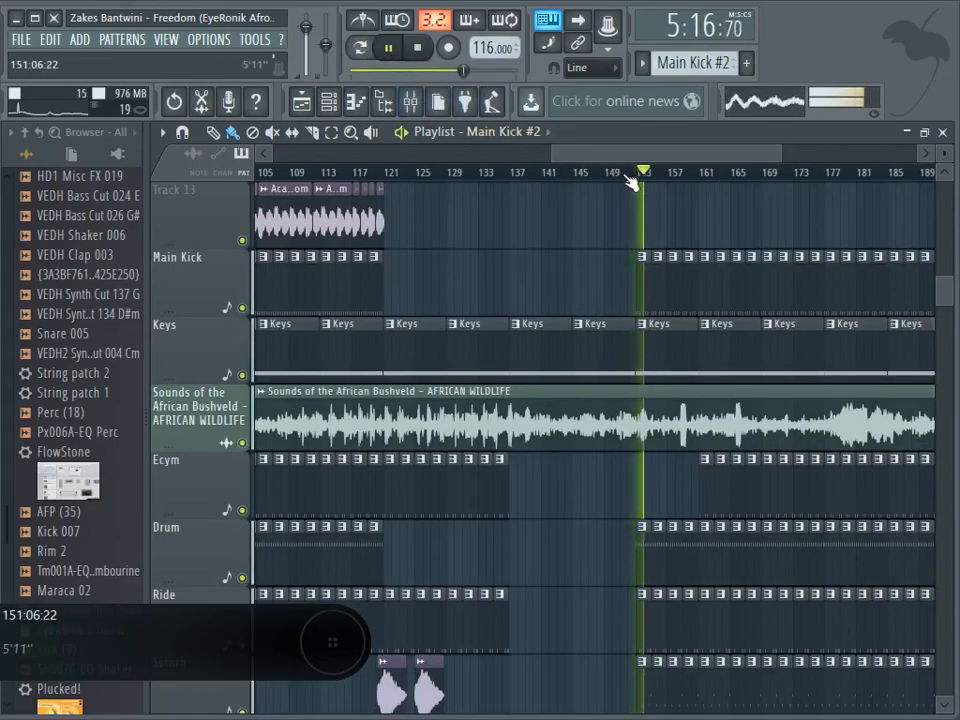
{"action": "scroll", "coordinate": [630, 212], "scroll_direction": "down", "scroll_amount": 2}
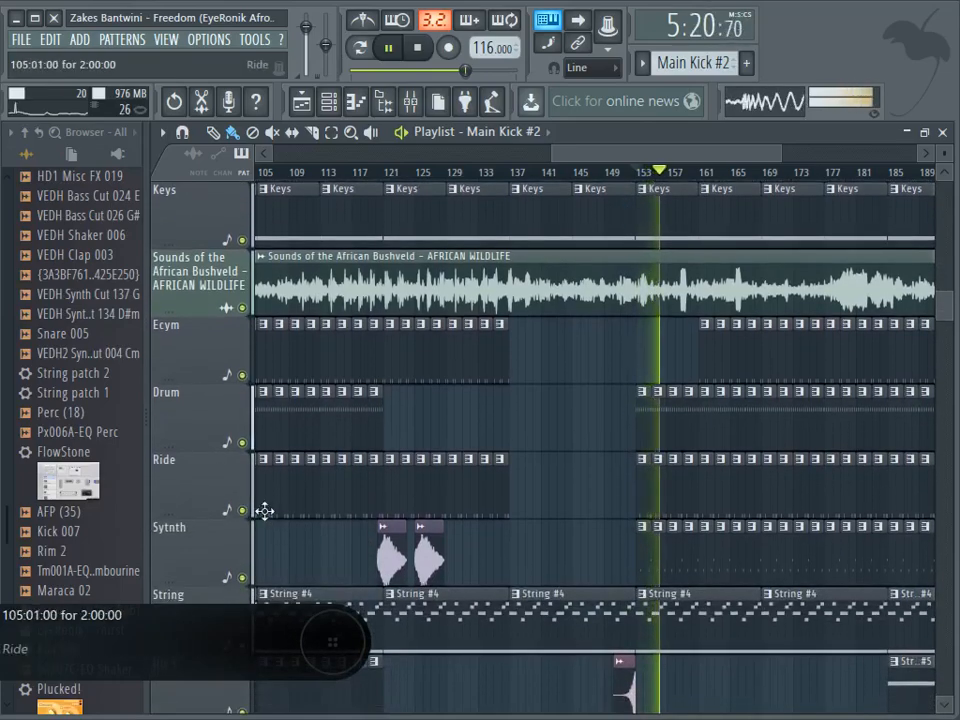
{"action": "scroll", "coordinate": [264, 511], "scroll_direction": "down", "scroll_amount": 6}
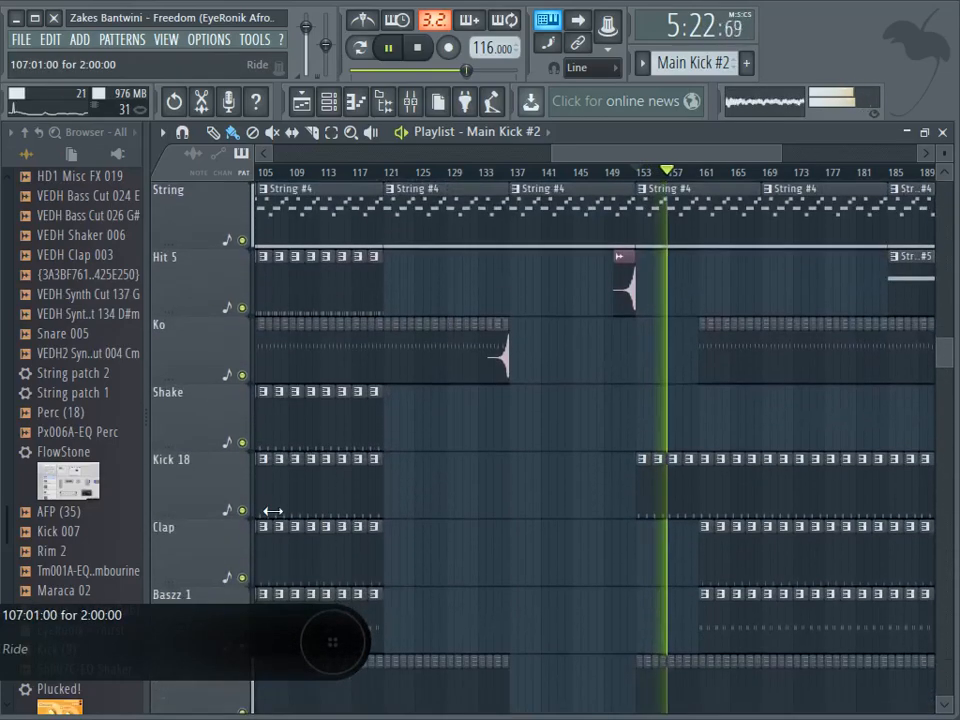
{"action": "left_click", "coordinate": [242, 510]}
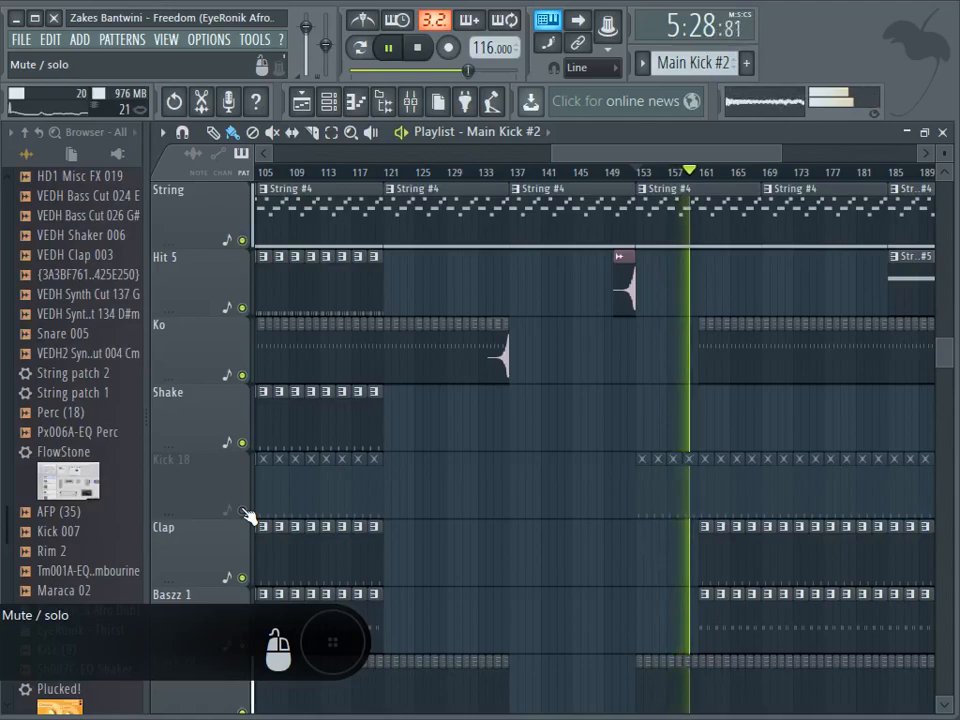
{"action": "left_click", "coordinate": [244, 512]}
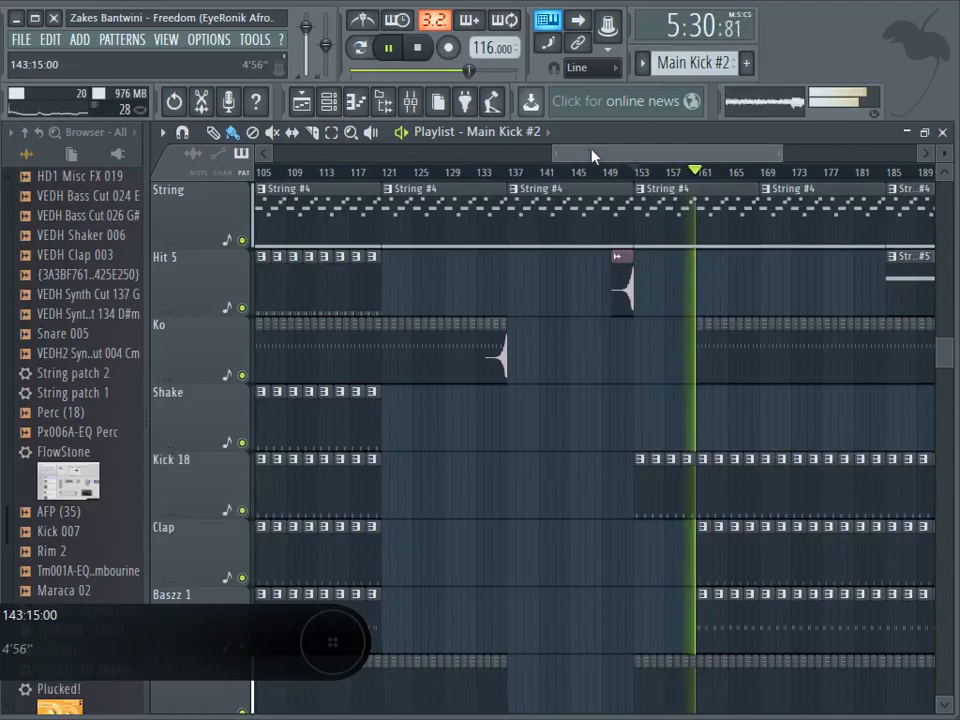
Step: Examine the tracks entering from bar 161 and the arrangement up to bar 201 during playback, including Ko, Clap and Baszz 1
{"action": "left_click_drag", "start_coordinate": [590, 155], "coordinate": [631, 160]}
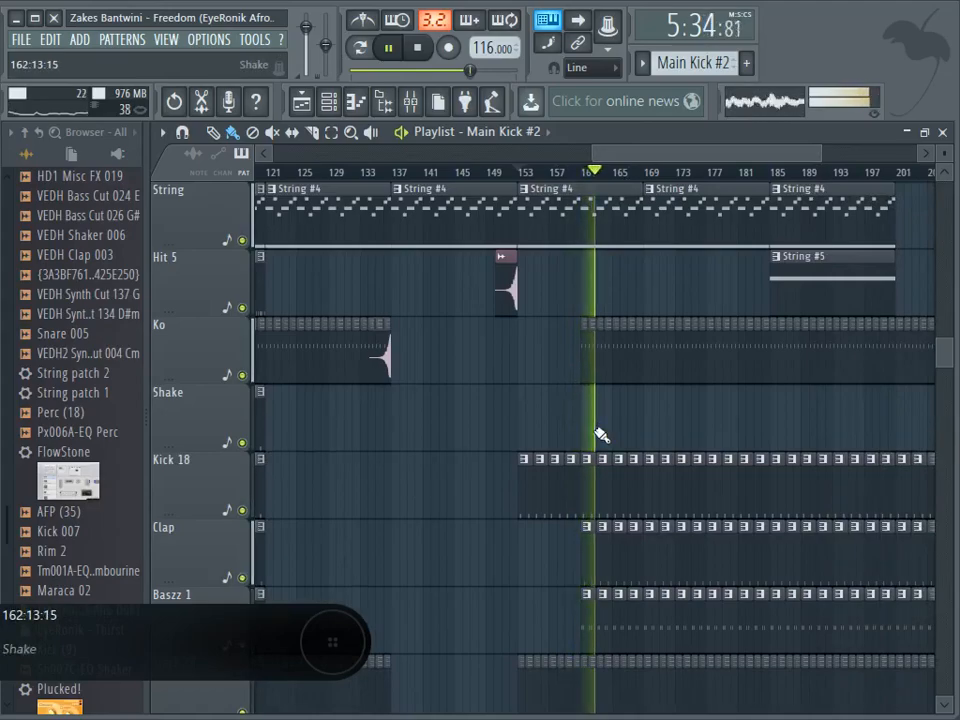
{"action": "scroll", "coordinate": [600, 435], "scroll_direction": "down", "scroll_amount": 4}
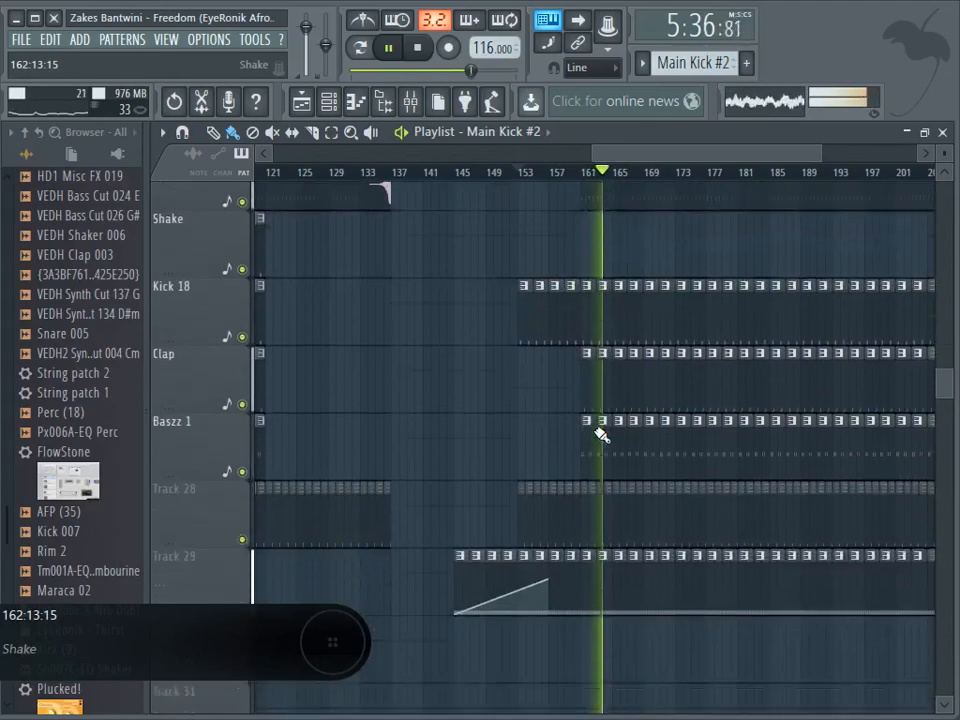
{"action": "scroll", "coordinate": [600, 435], "scroll_direction": "up", "scroll_amount": 5}
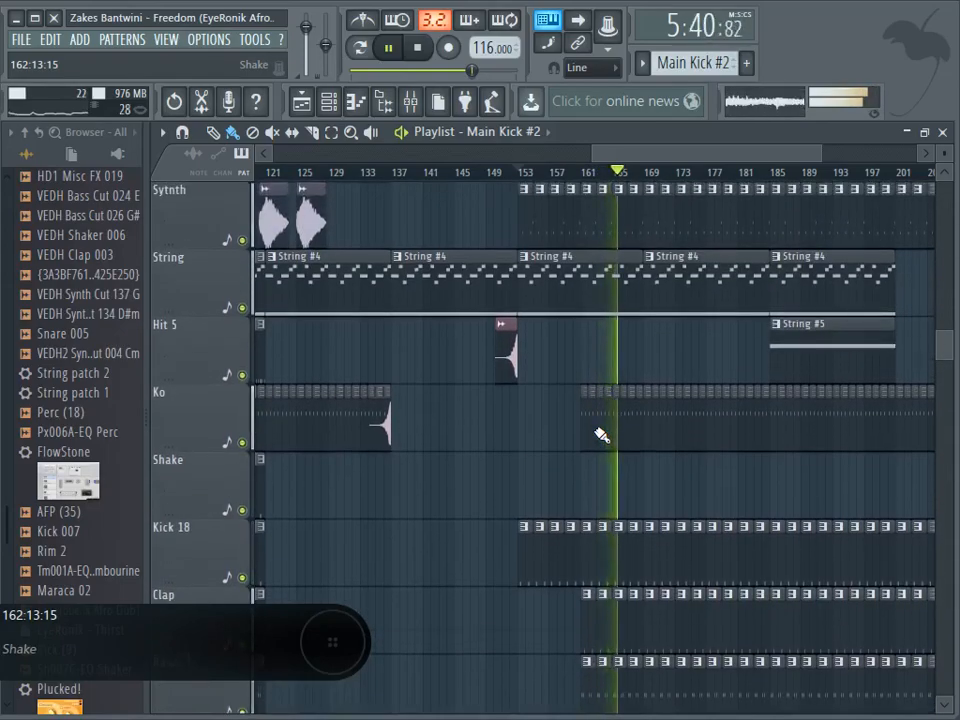
{"action": "scroll", "coordinate": [600, 435], "scroll_direction": "down", "scroll_amount": 5}
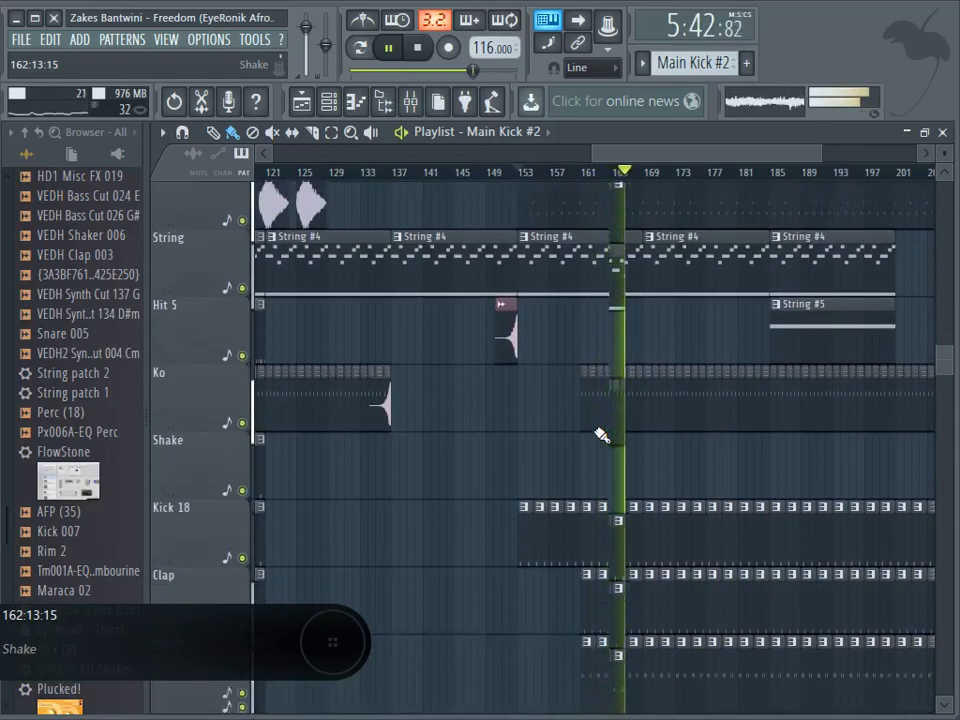
{"action": "scroll", "coordinate": [600, 435], "scroll_direction": "up", "scroll_amount": 7}
{"action": "scroll", "coordinate": [600, 435], "scroll_direction": "up", "scroll_amount": 2}
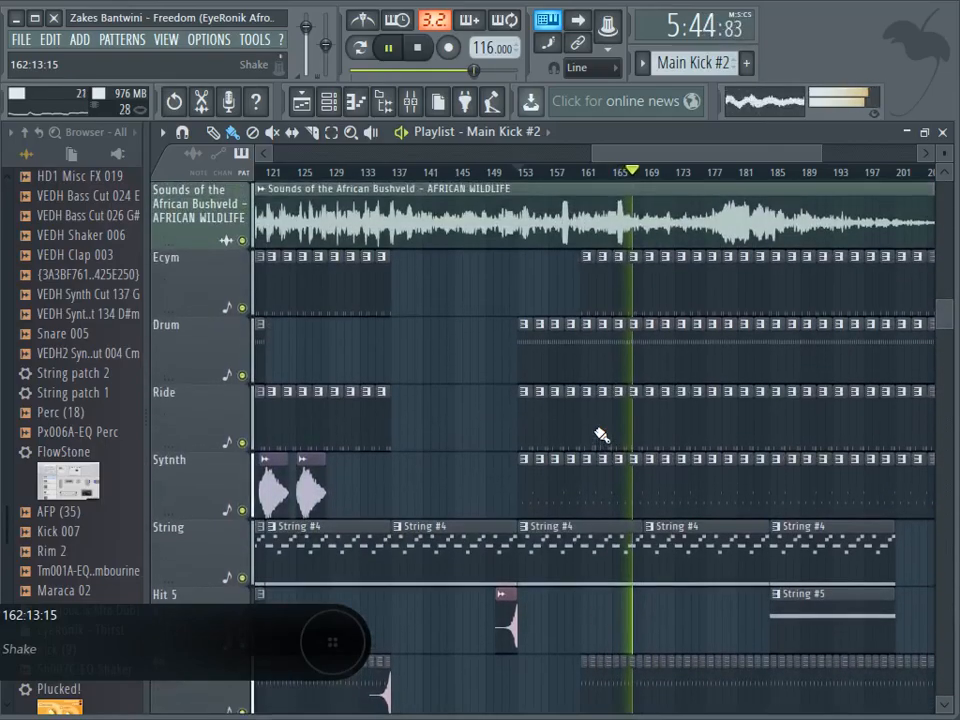
{"action": "scroll", "coordinate": [600, 435], "scroll_direction": "up", "scroll_amount": 5}
{"action": "scroll", "coordinate": [600, 435], "scroll_direction": "up", "scroll_amount": 5}
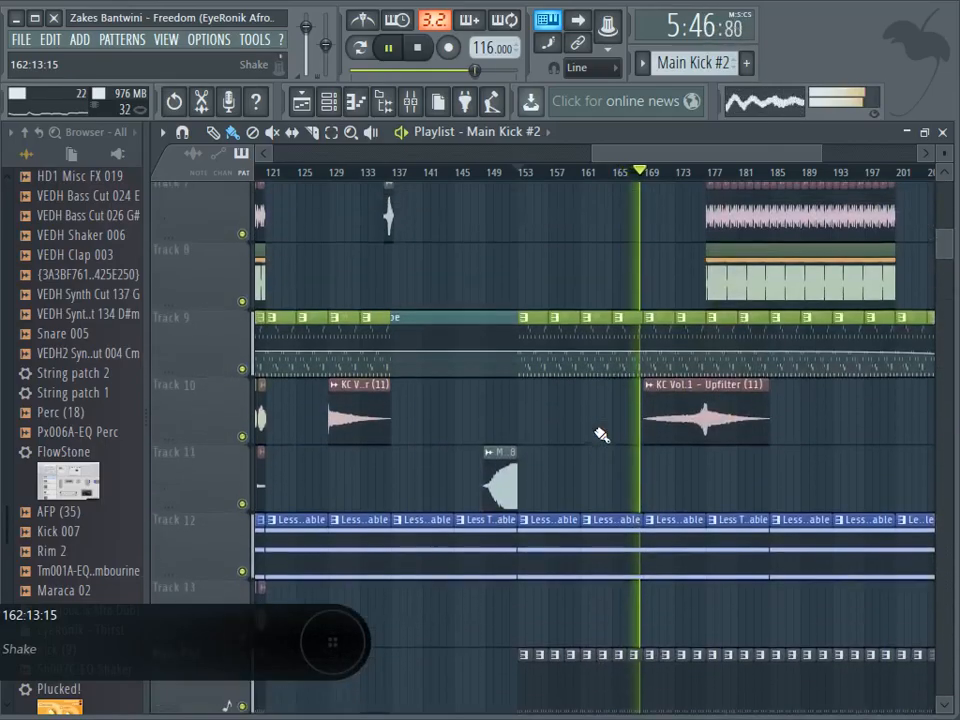
{"action": "scroll", "coordinate": [601, 435], "scroll_direction": "up", "scroll_amount": 2}
{"action": "scroll", "coordinate": [601, 435], "scroll_direction": "up", "scroll_amount": 4}
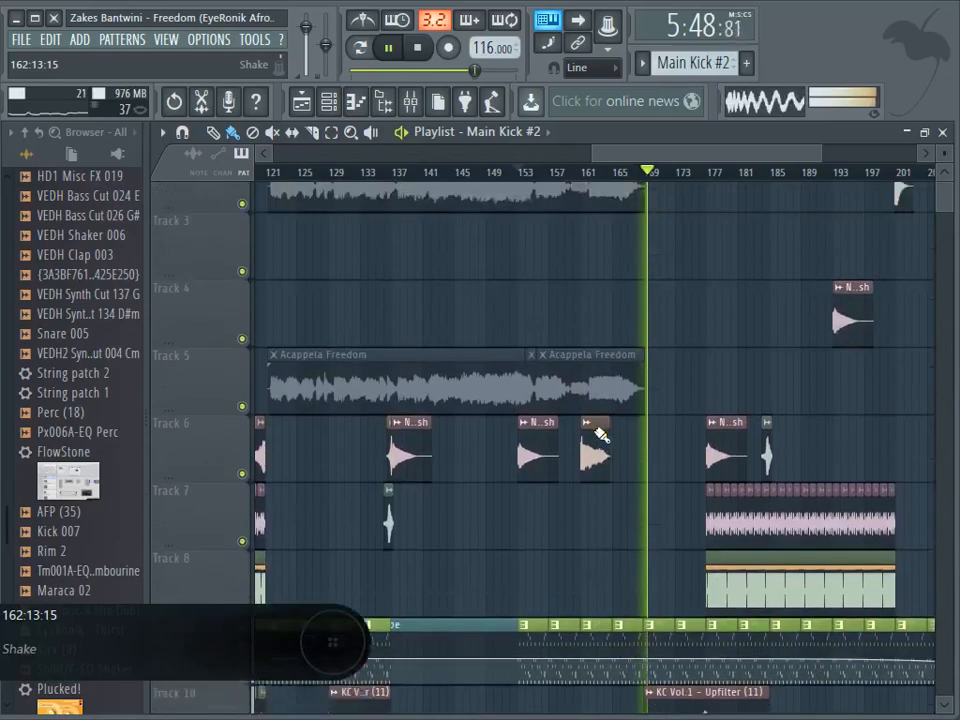
{"action": "scroll", "coordinate": [601, 435], "scroll_direction": "down", "scroll_amount": 8}
{"action": "scroll", "coordinate": [601, 435], "scroll_direction": "down", "scroll_amount": 15}
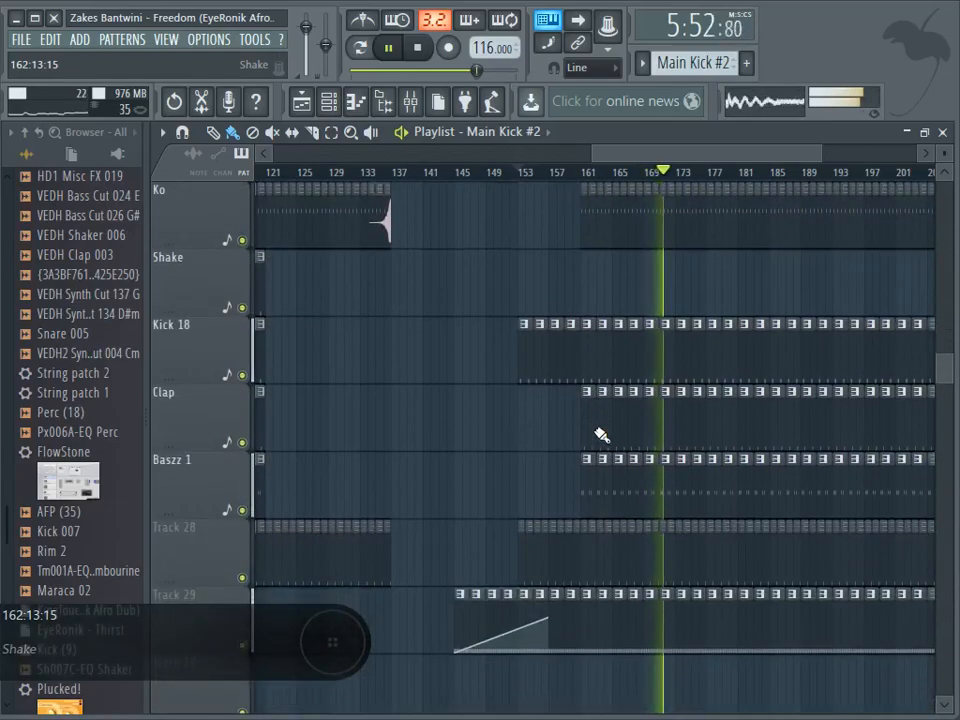
{"action": "scroll", "coordinate": [601, 435], "scroll_direction": "down", "scroll_amount": 3}
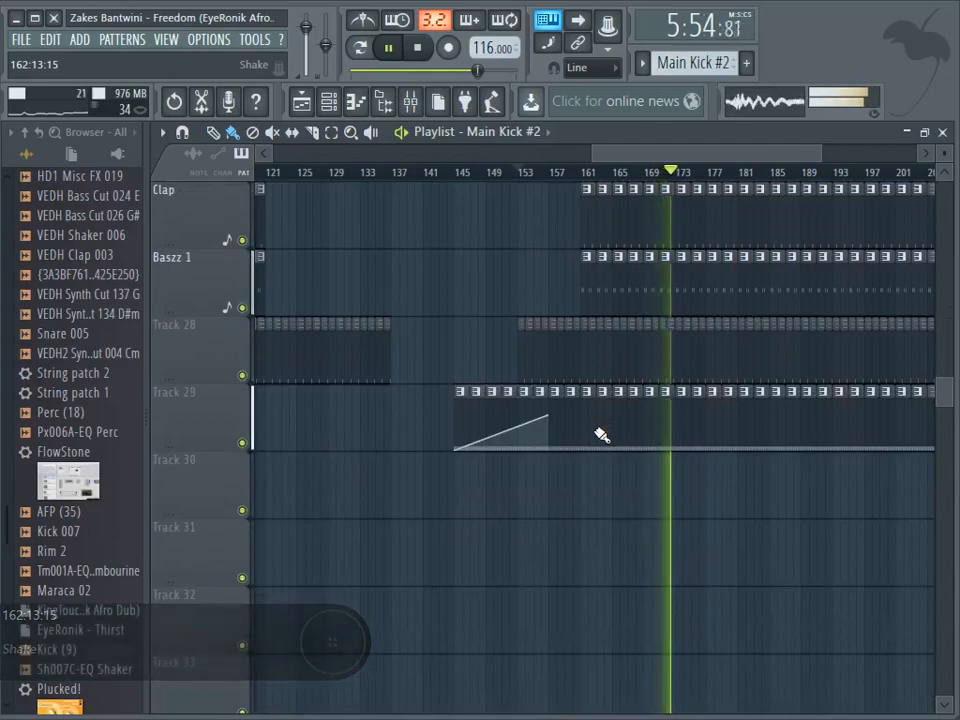
{"action": "scroll", "coordinate": [601, 435], "scroll_direction": "up", "scroll_amount": 4}
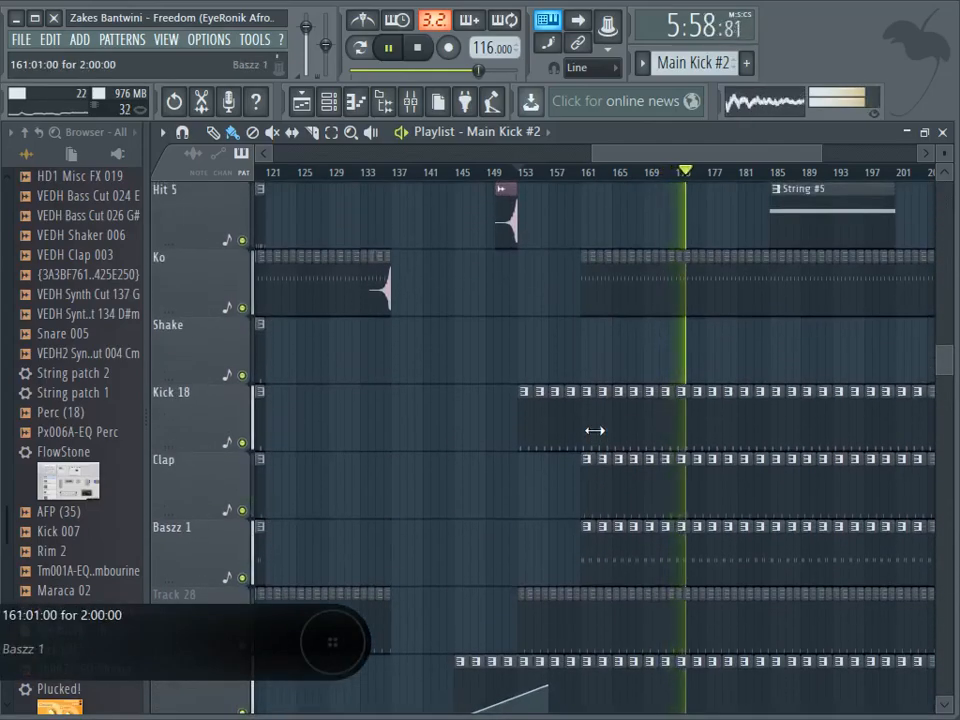
{"action": "scroll", "coordinate": [595, 430], "scroll_direction": "up", "scroll_amount": 1}
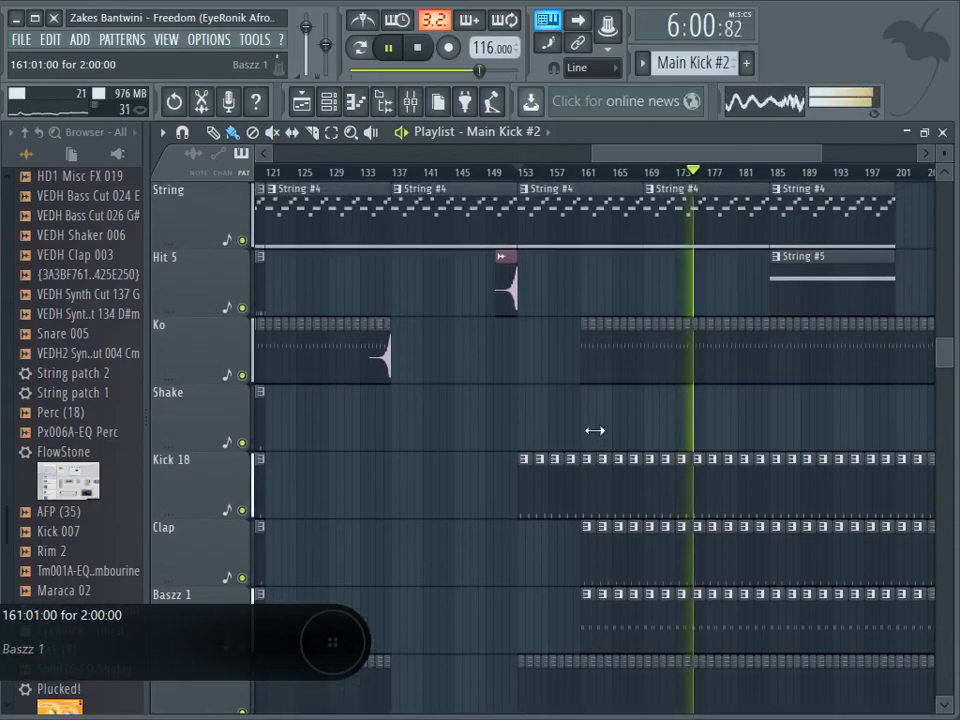
Step: Examine the tracks from Track 5 through Sytnth and the arrangement up to its end during playback, and pause the song
{"action": "scroll", "coordinate": [595, 430], "scroll_direction": "up", "scroll_amount": 13}
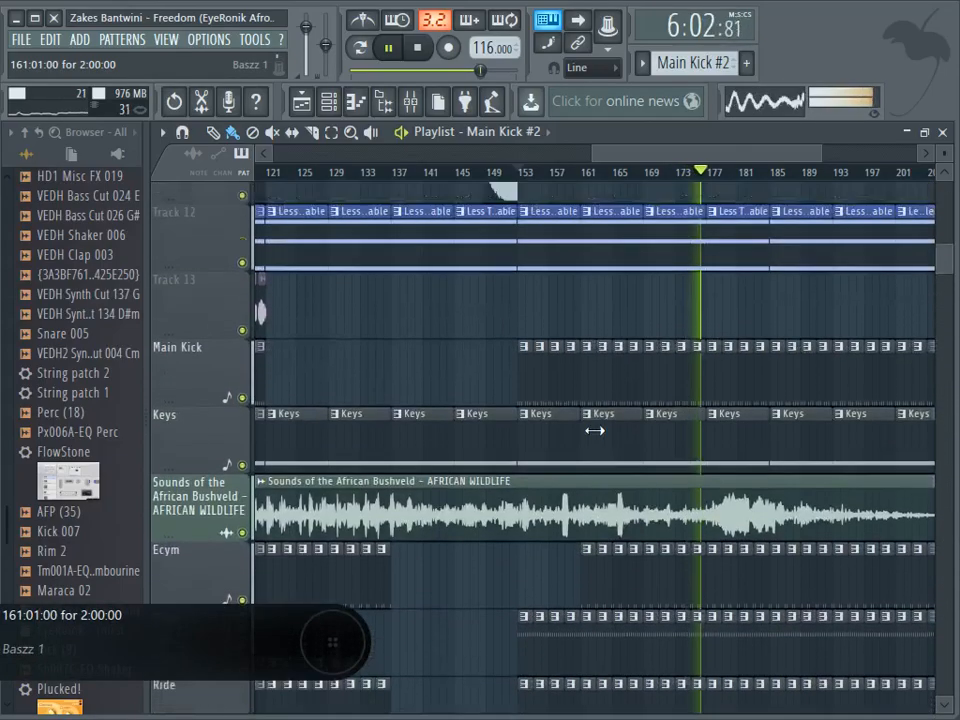
{"action": "scroll", "coordinate": [595, 430], "scroll_direction": "up", "scroll_amount": 2}
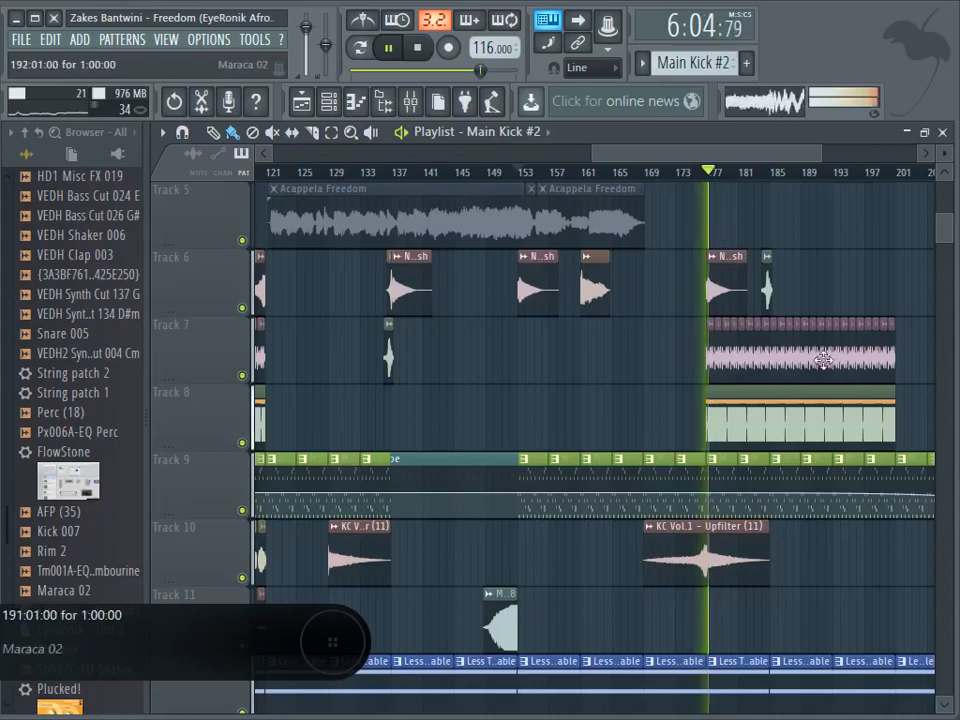
{"action": "left_click_drag", "start_coordinate": [650, 157], "coordinate": [712, 157]}
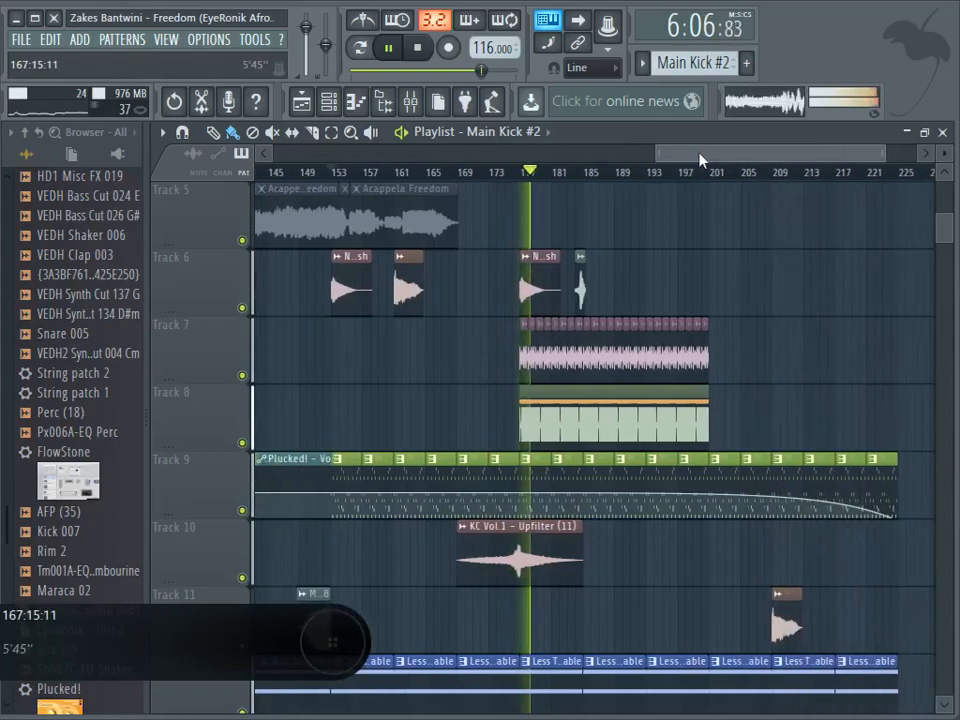
{"action": "scroll", "coordinate": [650, 376], "scroll_direction": "down", "scroll_amount": 9}
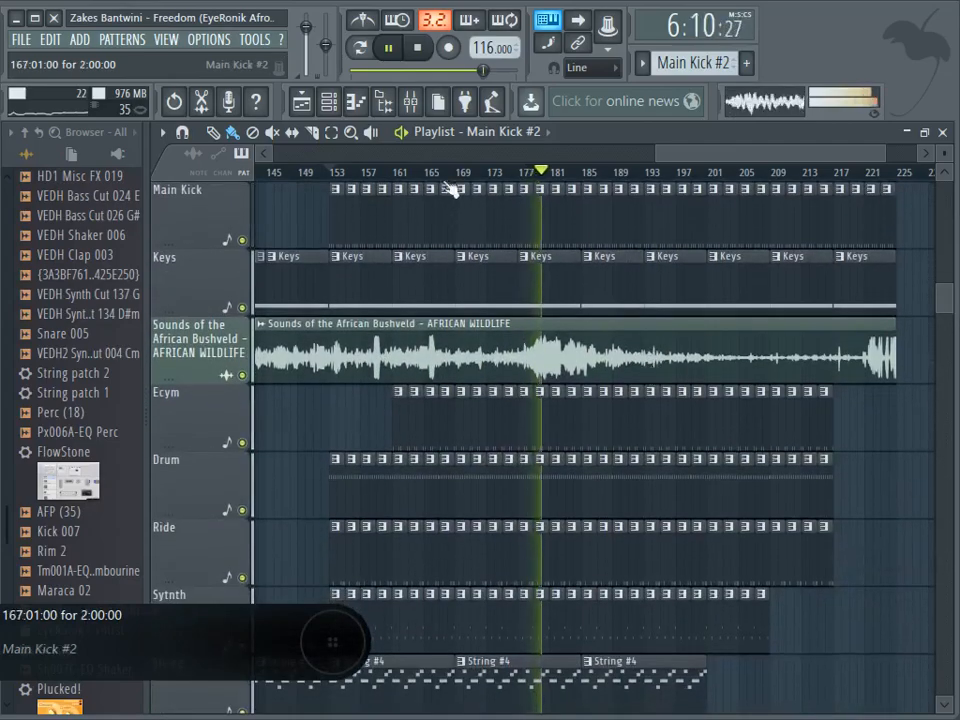
{"action": "left_click", "coordinate": [396, 50]}
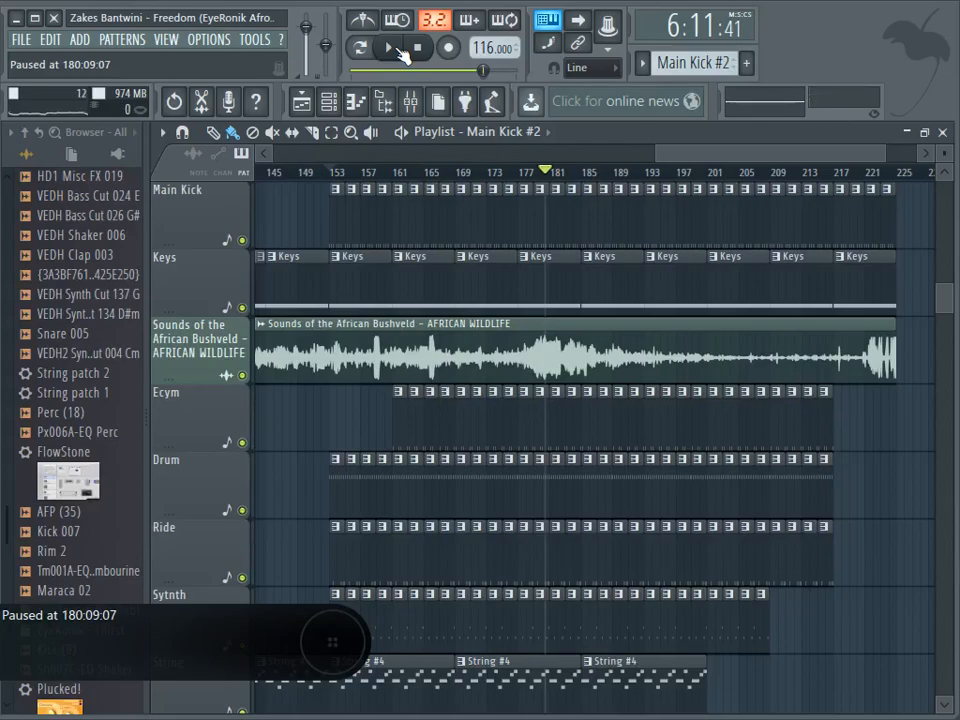
Step: Open the String #4 pattern in the piano roll and show its full length and the empty octave above the melody
{"action": "scroll", "coordinate": [733, 384], "scroll_direction": "down", "scroll_amount": 4}
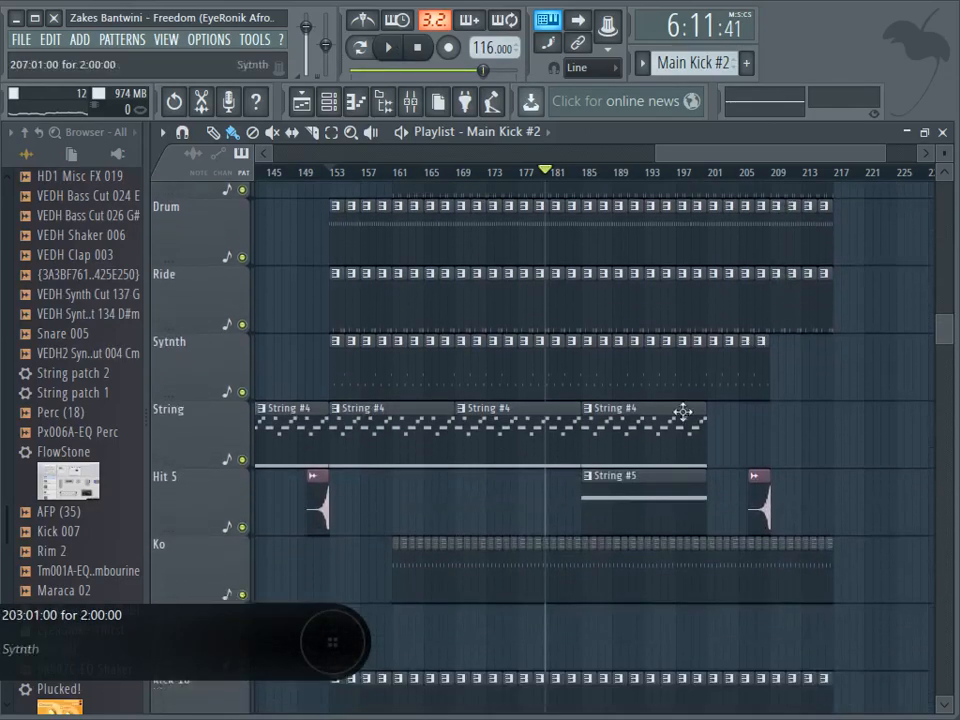
{"action": "double_click", "coordinate": [483, 431]}
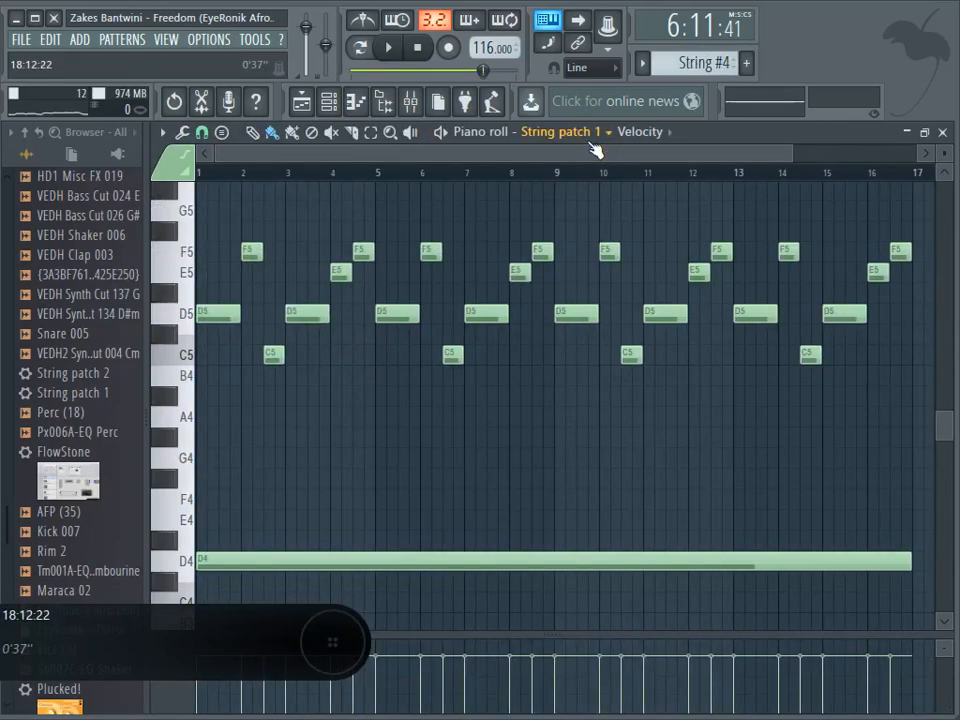
{"action": "left_click_drag", "start_coordinate": [792, 162], "coordinate": [876, 180]}
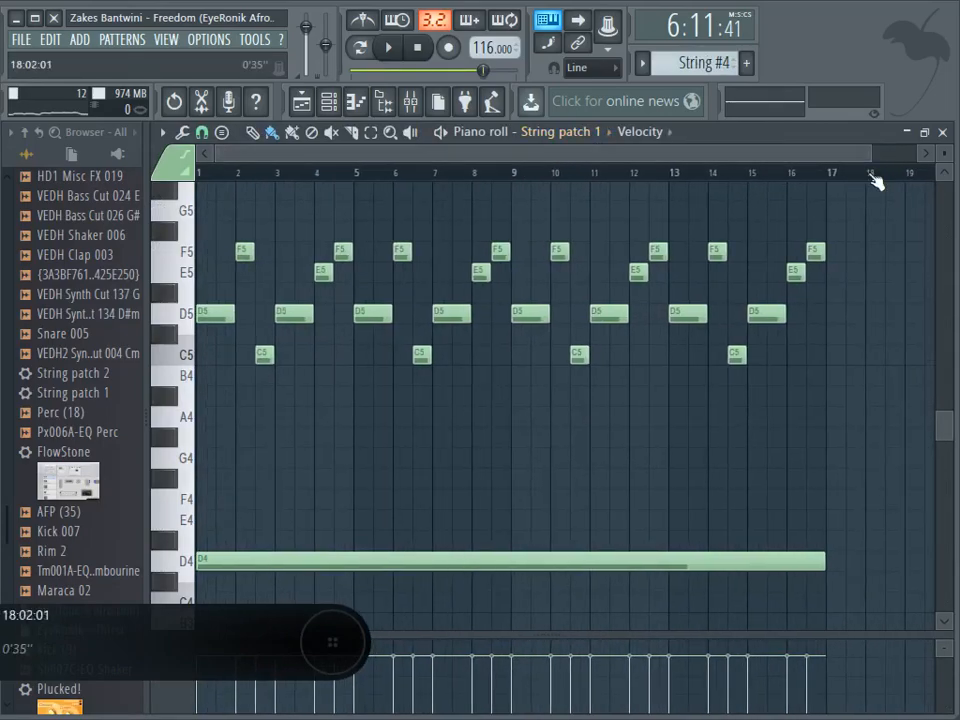
{"action": "left_click", "coordinate": [945, 175]}
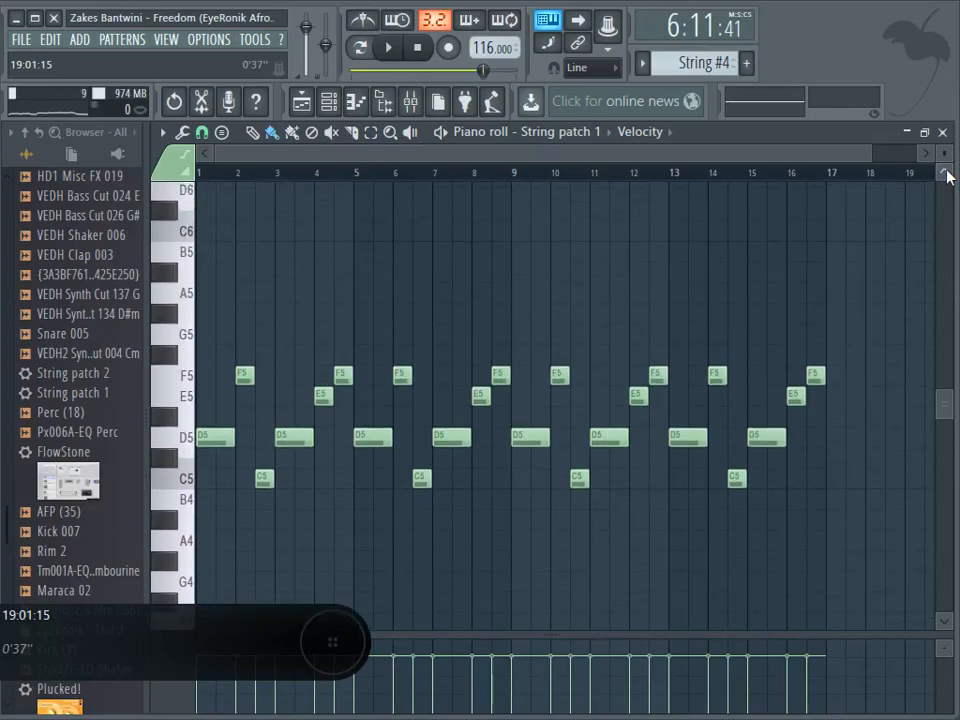
{"action": "scroll", "coordinate": [919, 204], "scroll_direction": "up", "scroll_amount": 5}
{"action": "scroll", "coordinate": [894, 206], "scroll_direction": "down", "scroll_amount": 4}
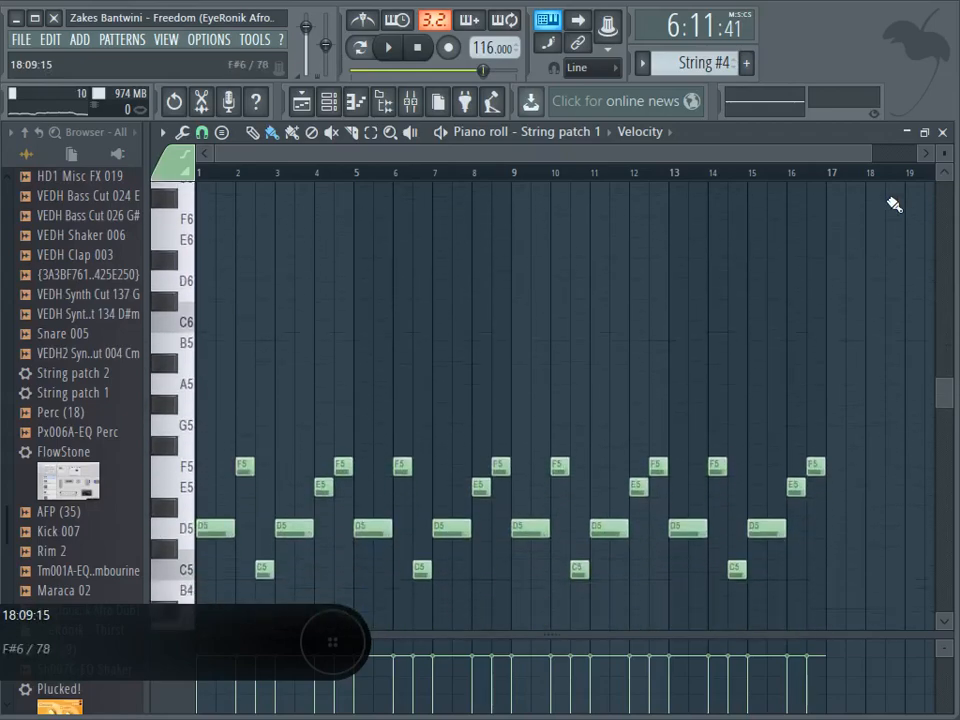
Step: Loop String #4 in pattern mode and audition higher keys over it, from D6 and C6 up to A6
{"action": "left_click", "coordinate": [361, 52]}
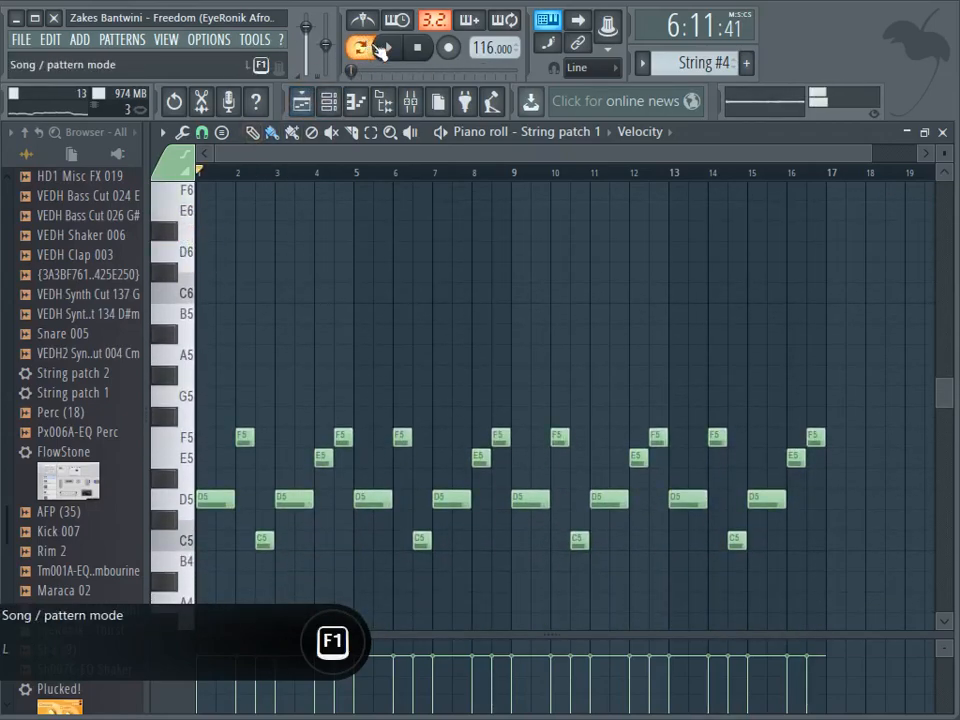
{"action": "left_click", "coordinate": [359, 47]}
{"action": "left_click", "coordinate": [359, 47]}
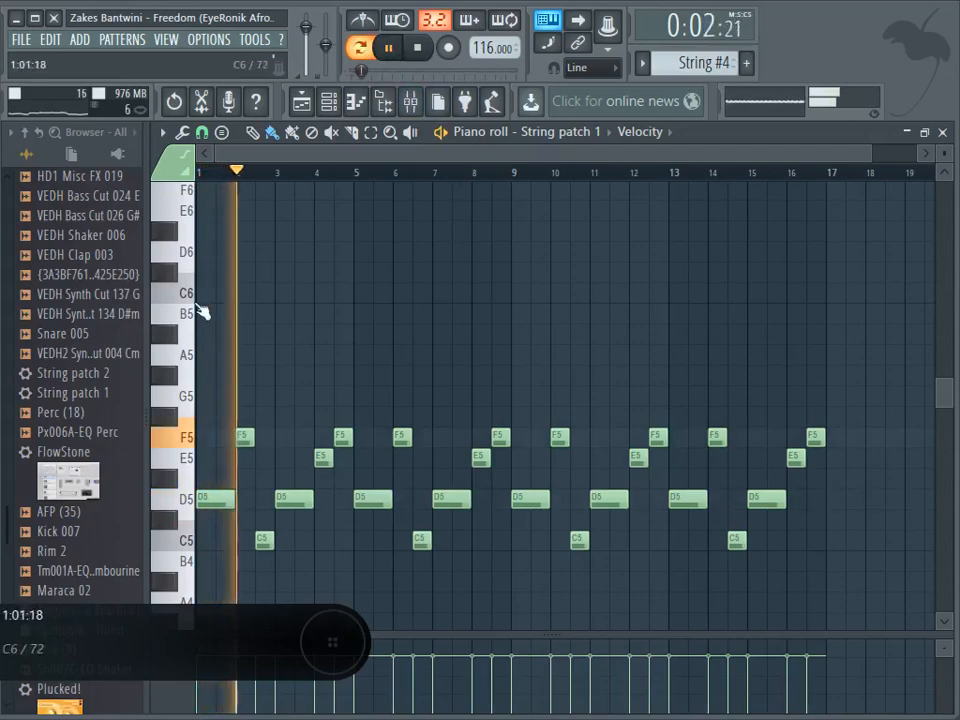
{"action": "left_click", "coordinate": [176, 232]}
{"action": "left_click", "coordinate": [178, 217]}
{"action": "left_click", "coordinate": [188, 262]}
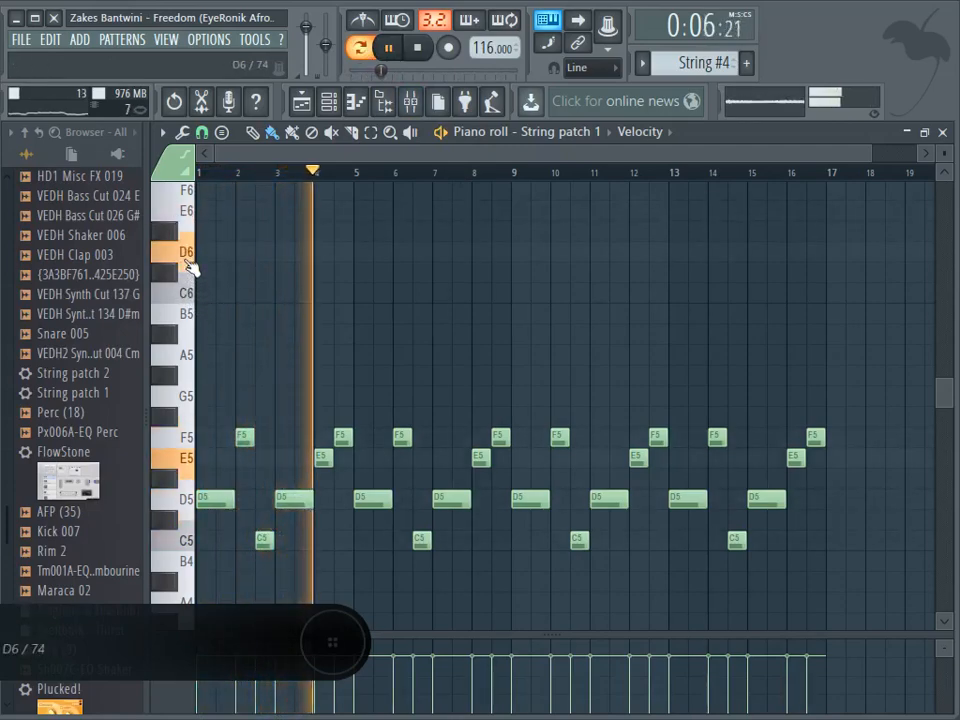
{"action": "left_click", "coordinate": [189, 291]}
{"action": "left_click", "coordinate": [189, 313]}
{"action": "scroll", "coordinate": [189, 325], "scroll_direction": "up", "scroll_amount": 3}
{"action": "left_click", "coordinate": [188, 315]}
{"action": "left_click", "coordinate": [189, 355]}
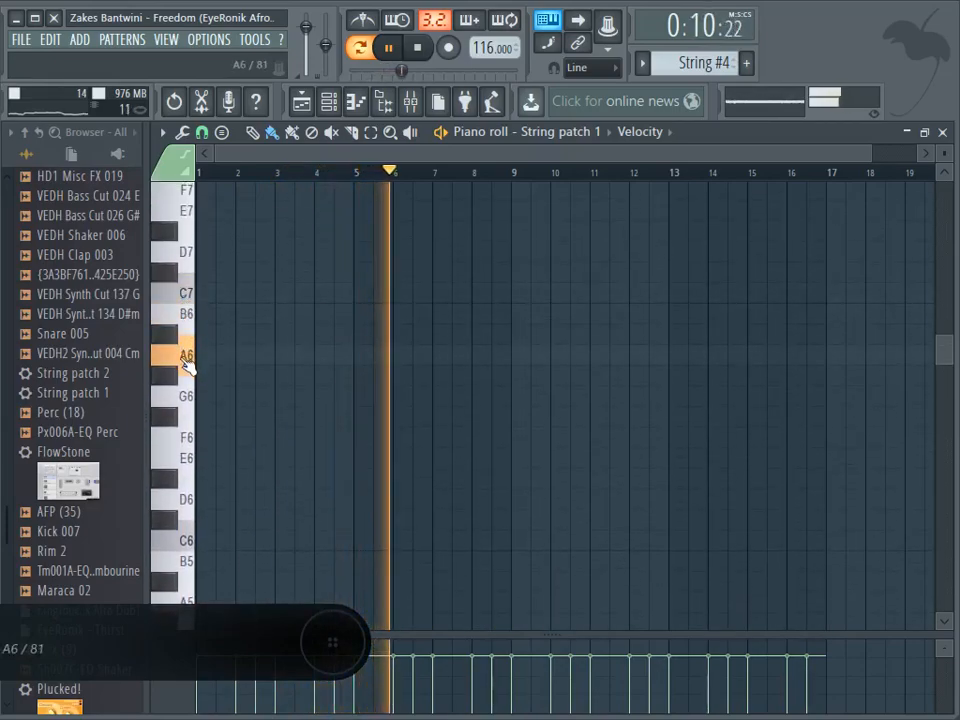
Step: Try out a counter-melody on the G6, A6, F6, C6 and D6 keys over the looping pattern, and pause playback
{"action": "left_click", "coordinate": [166, 417]}
{"action": "left_click", "coordinate": [186, 400]}
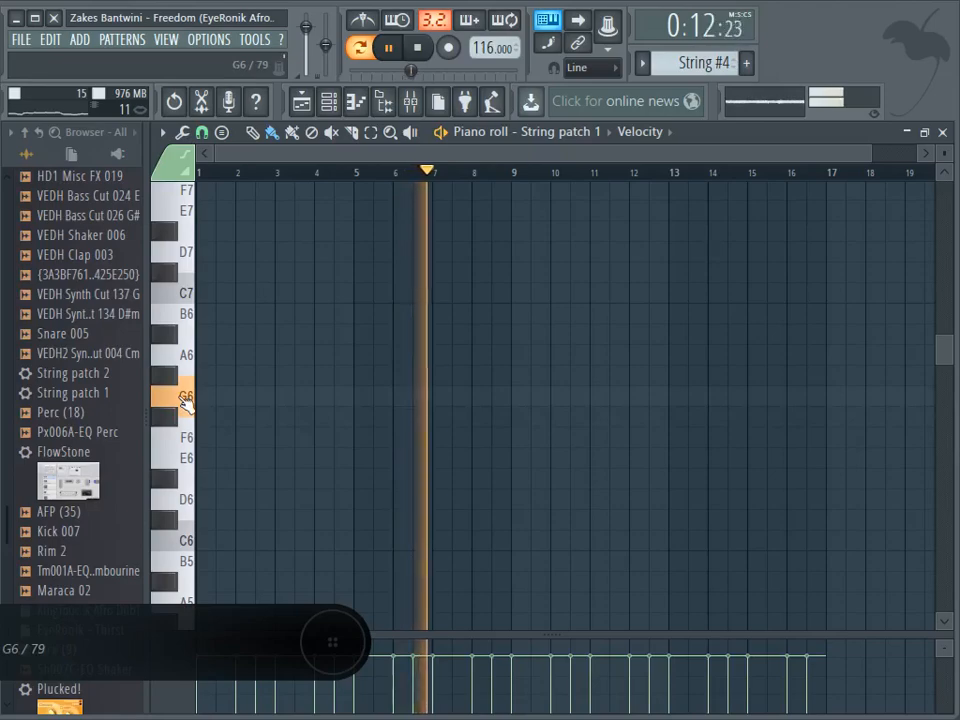
{"action": "left_click", "coordinate": [189, 522]}
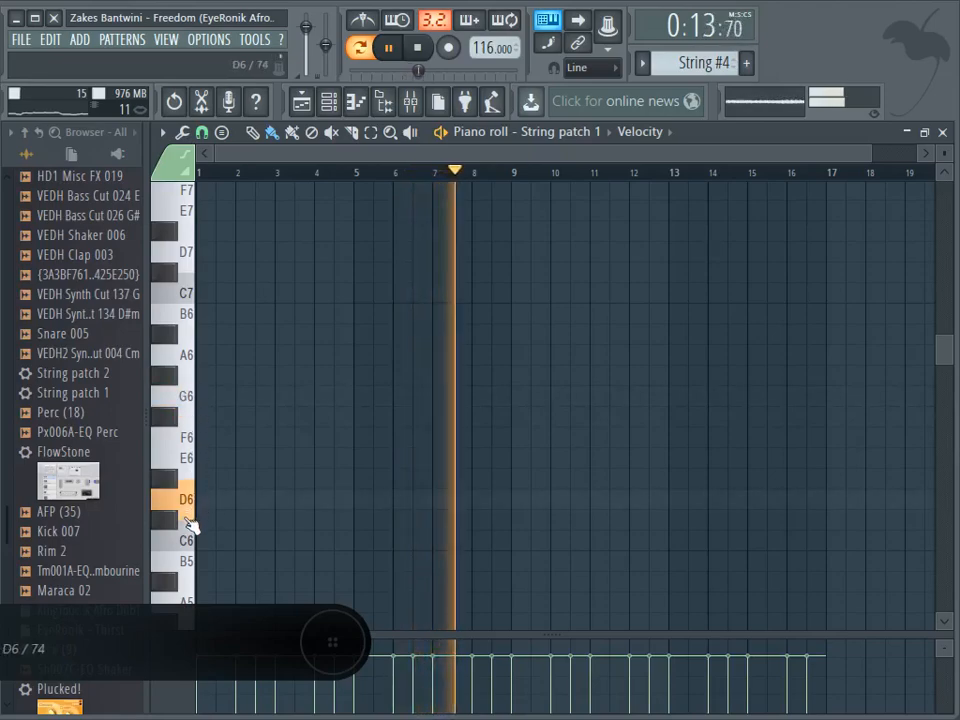
{"action": "left_click", "coordinate": [188, 463]}
{"action": "left_click", "coordinate": [187, 438]}
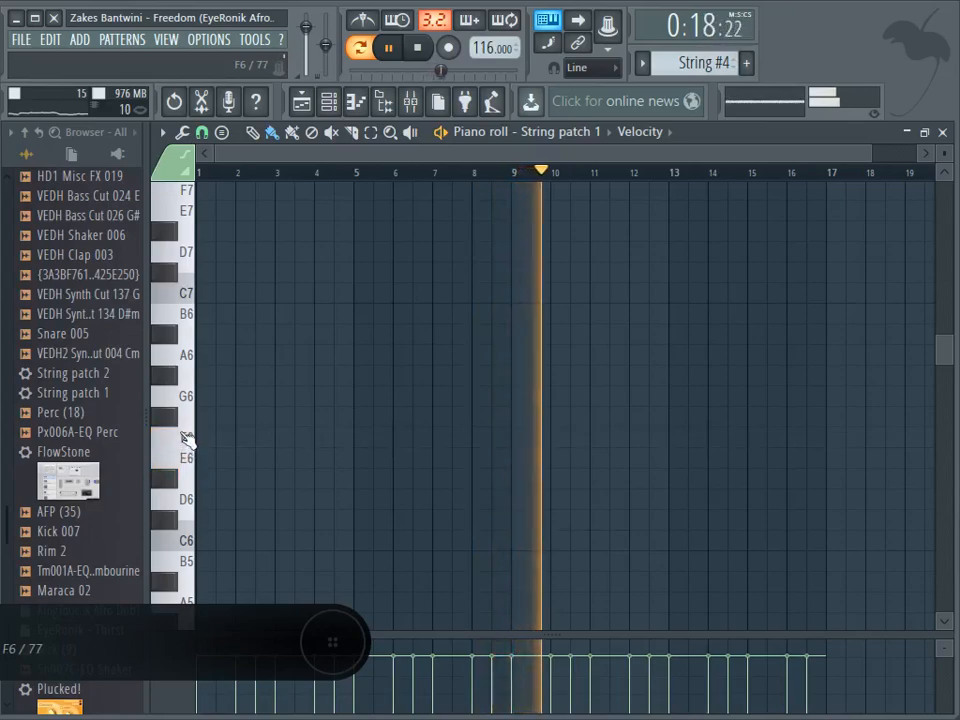
{"action": "left_click", "coordinate": [188, 408]}
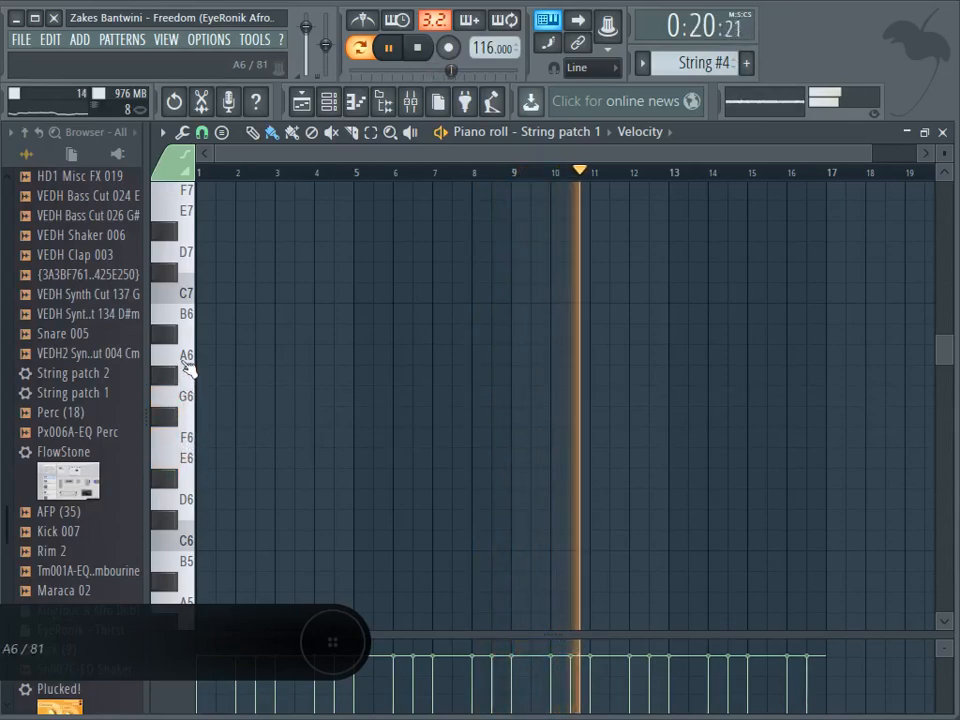
{"action": "left_click", "coordinate": [187, 368]}
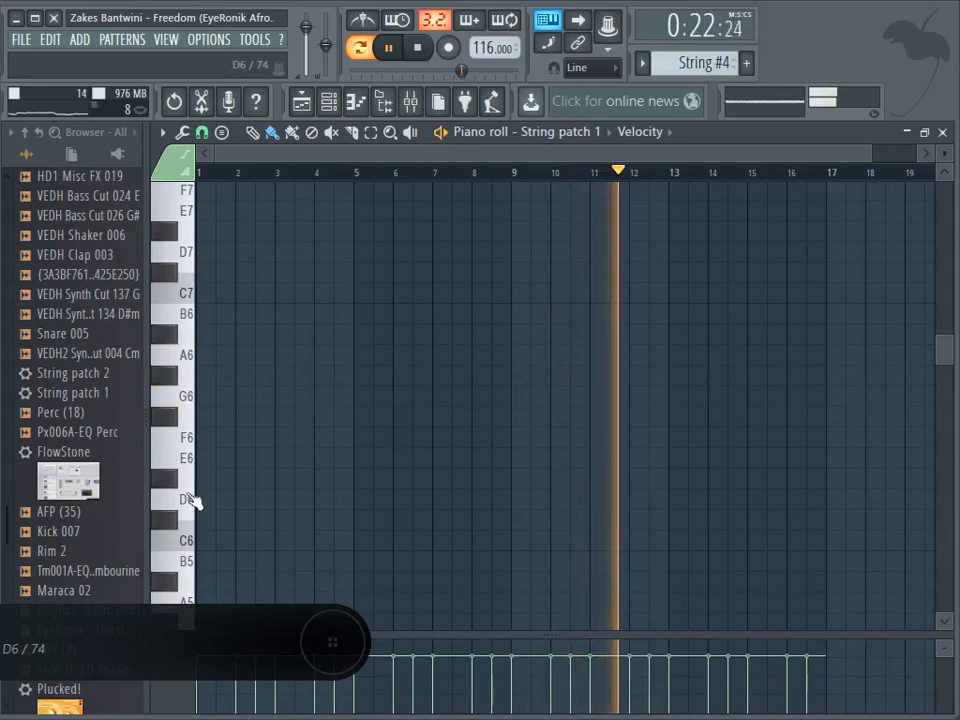
{"action": "left_click", "coordinate": [189, 545]}
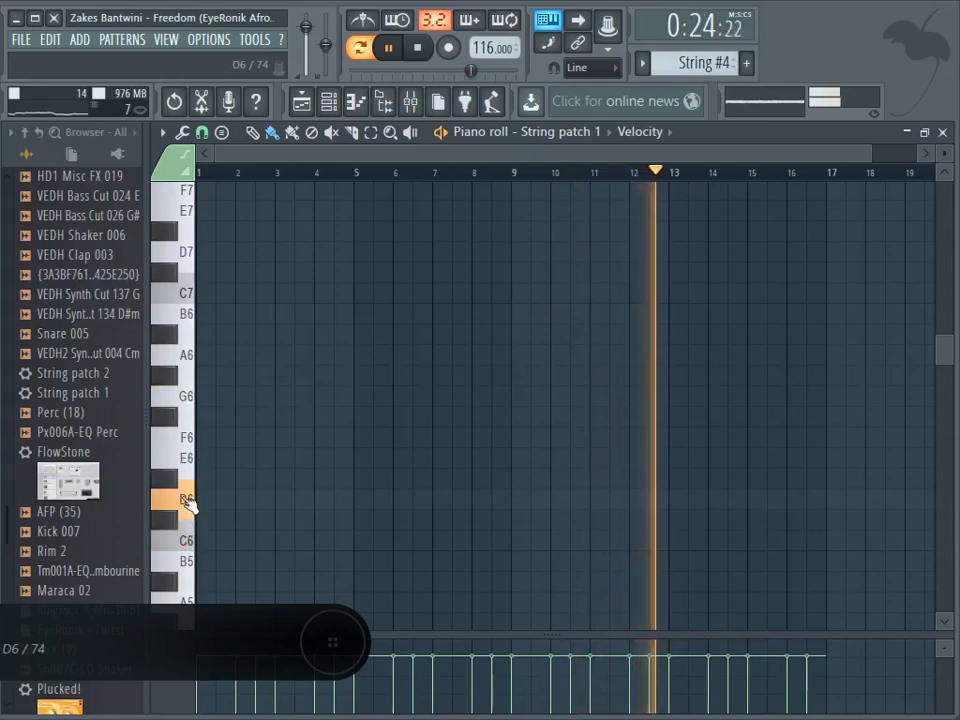
{"action": "left_click", "coordinate": [389, 50]}
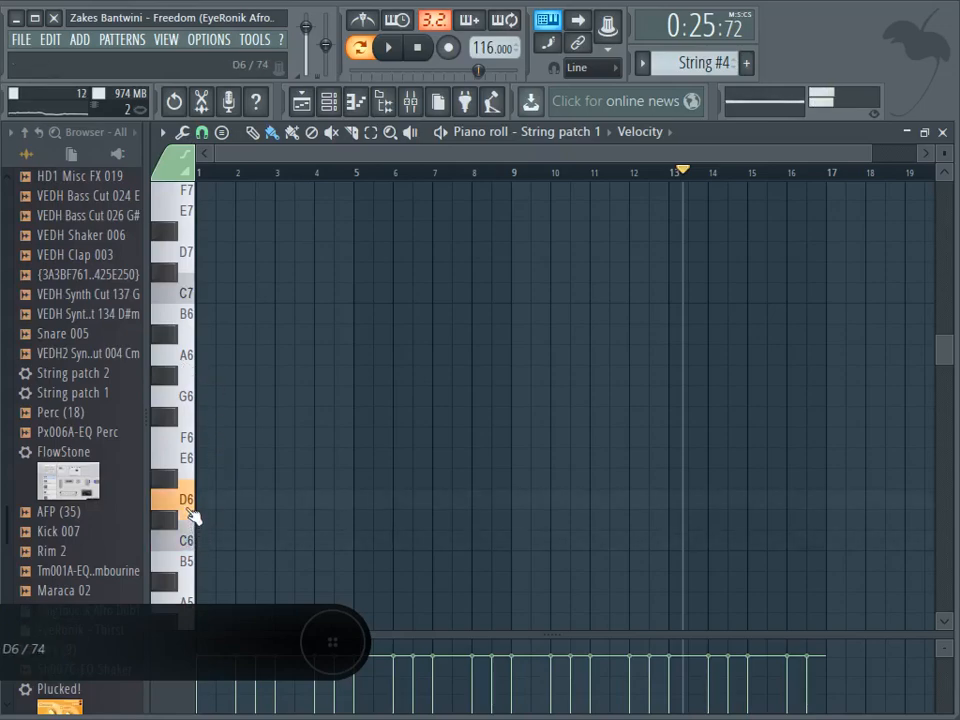
Step: Return to the playlist and set the song-mode playback position to bar 177, looking over the tracks down to String
{"action": "left_click", "coordinate": [301, 101]}
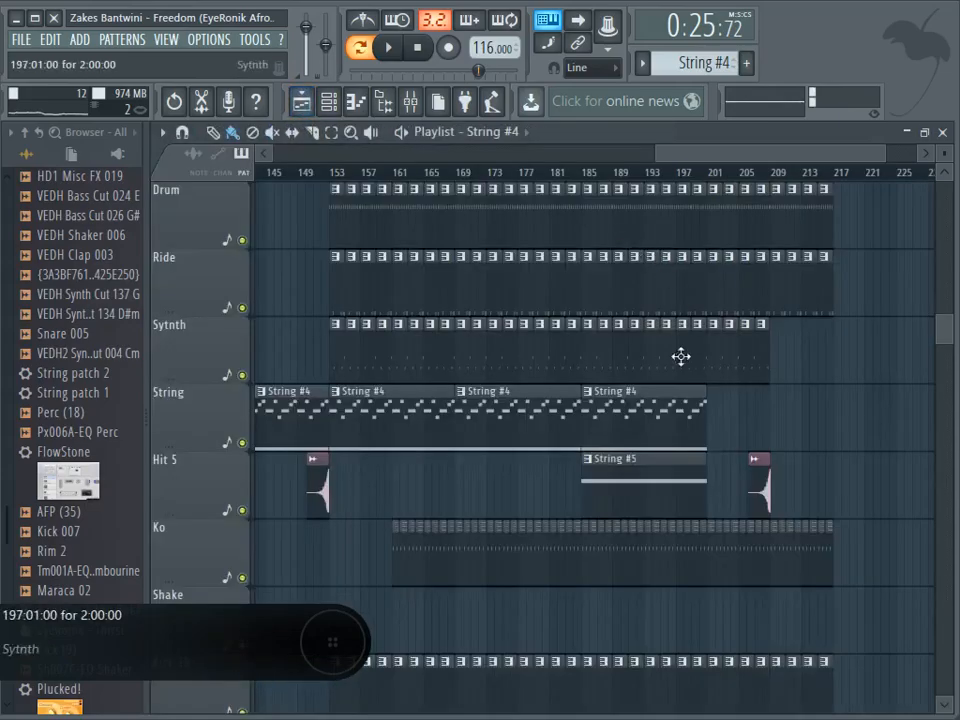
{"action": "scroll", "coordinate": [680, 351], "scroll_direction": "up", "scroll_amount": 15}
{"action": "scroll", "coordinate": [675, 369], "scroll_direction": "up", "scroll_amount": 2}
{"action": "scroll", "coordinate": [675, 369], "scroll_direction": "down", "scroll_amount": 10}
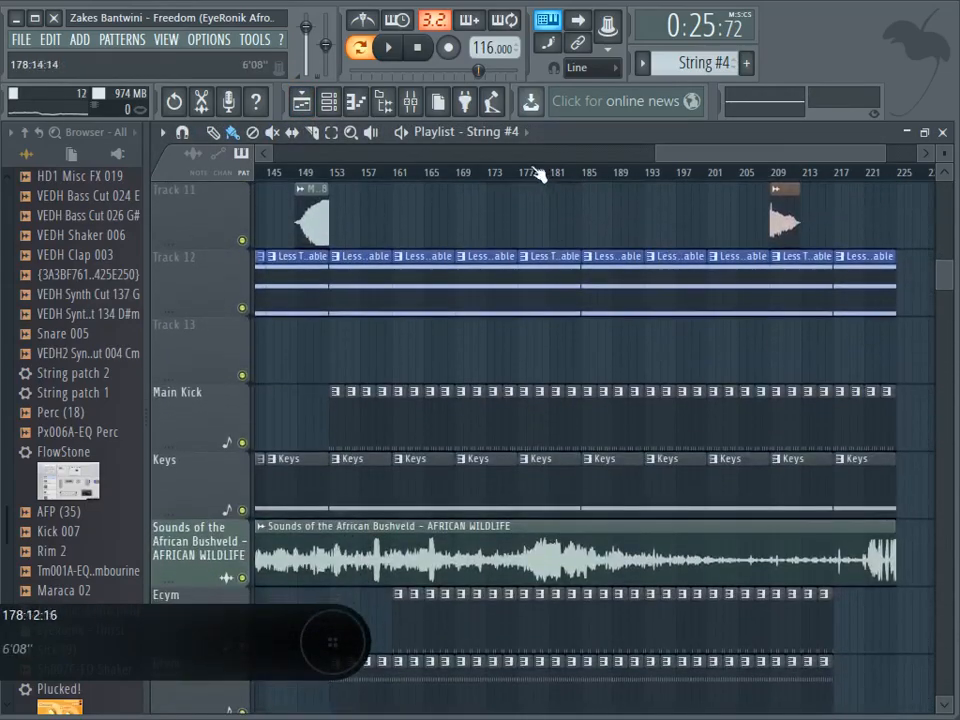
{"action": "scroll", "coordinate": [570, 338], "scroll_direction": "down", "scroll_amount": 8}
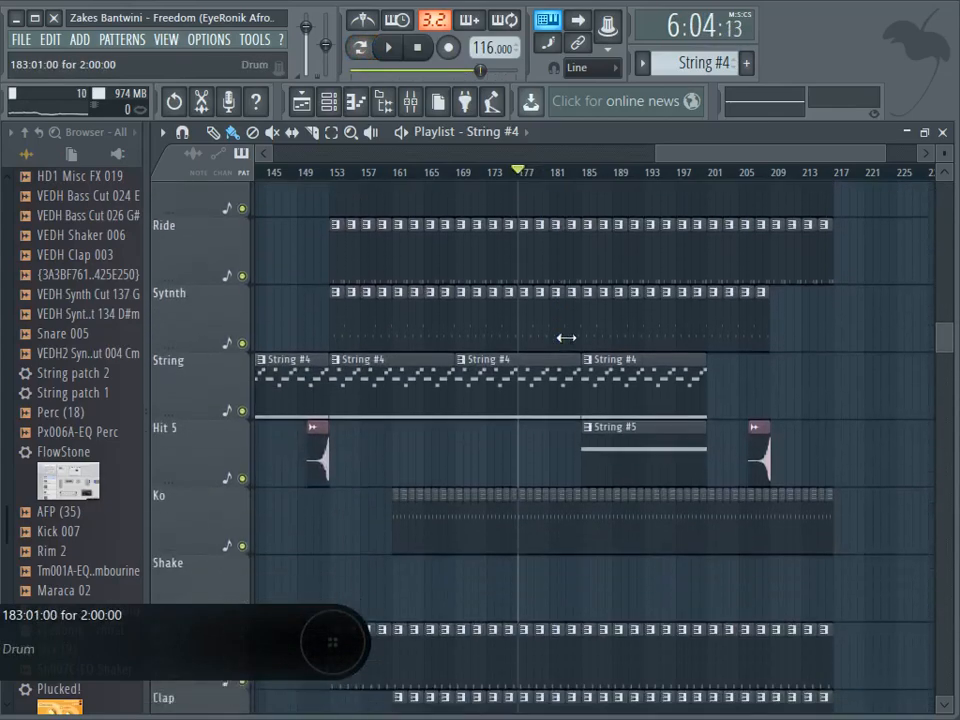
Step: Reopen String #4 in the piano roll, briefly play the song from the pattern's bar 9, show bars 7 to 14, and stop playback
{"action": "double_click", "coordinate": [535, 335]}
{"action": "left_click_drag", "start_coordinate": [718, 153], "coordinate": [136, 182]}
{"action": "scroll", "coordinate": [259, 432], "scroll_direction": "down", "scroll_amount": 6}
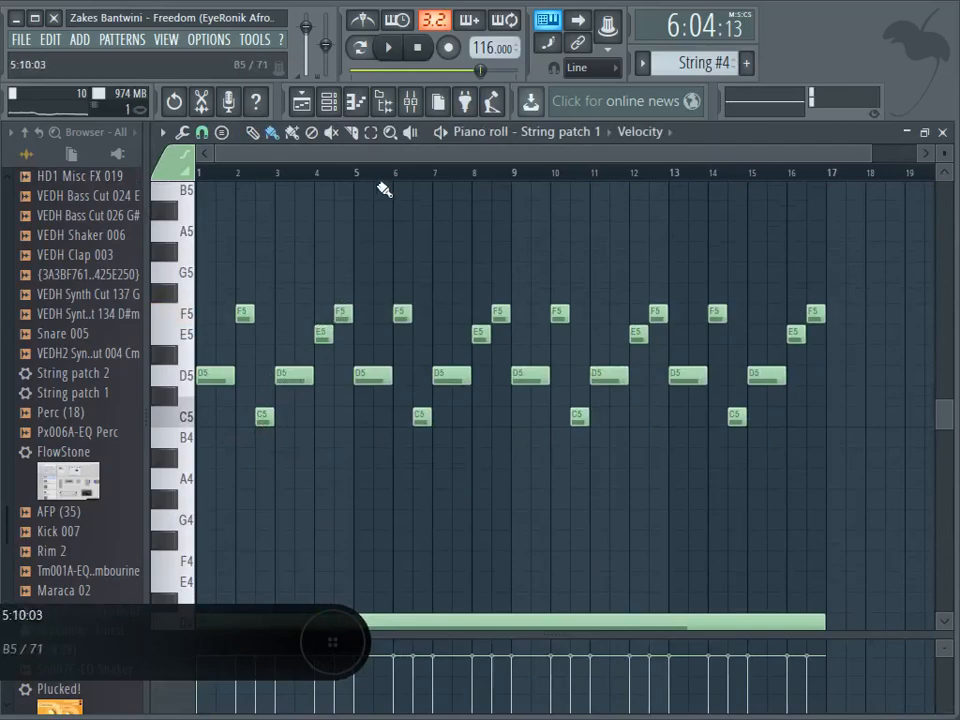
{"action": "scroll", "coordinate": [390, 185], "scroll_direction": "up", "scroll_amount": 4}
{"action": "key", "text": "space"}
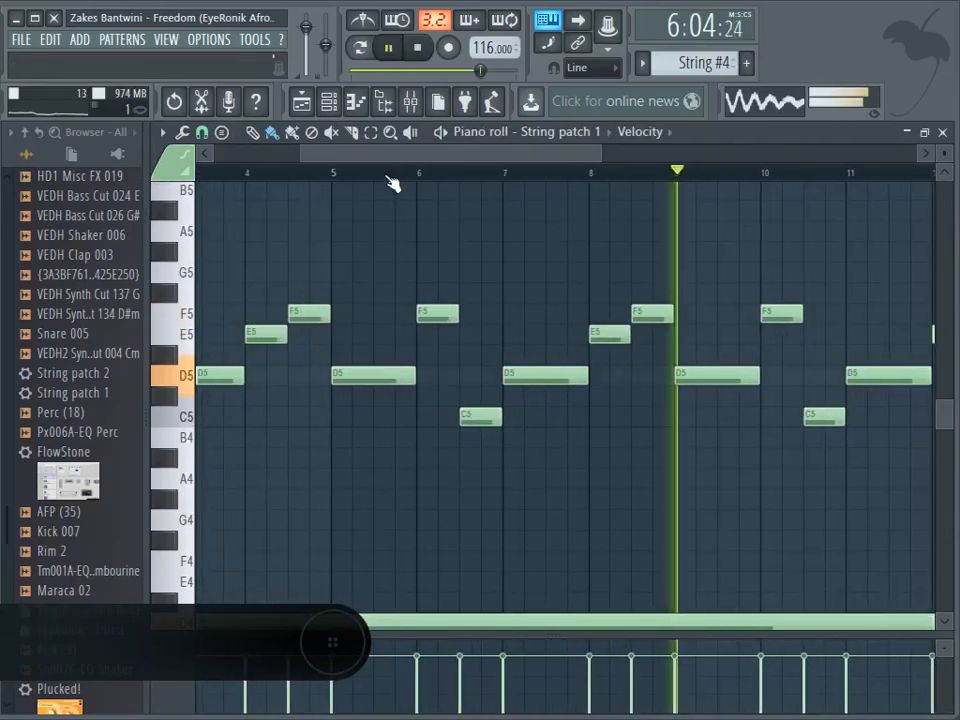
{"action": "left_click_drag", "start_coordinate": [470, 163], "coordinate": [583, 160]}
{"action": "key", "text": "space"}
Step: Draw four half-bar notes an octave above the String patch 1 melody: G6 and A6 in bar 10, C6 and D6 in bar 12
{"action": "scroll", "coordinate": [568, 444], "scroll_direction": "up", "scroll_amount": 4}
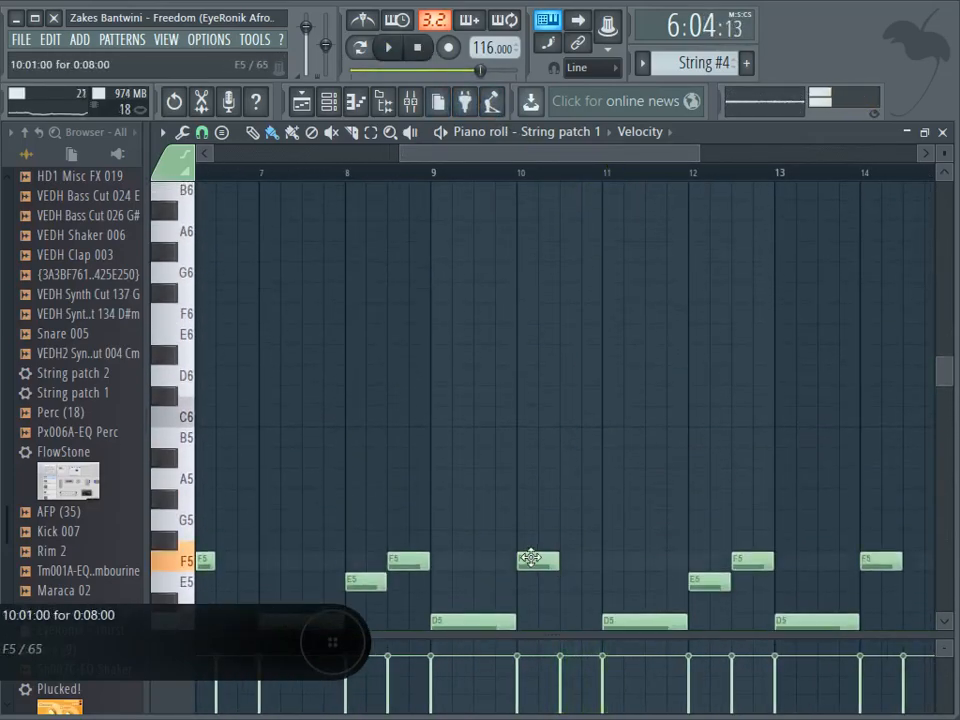
{"action": "scroll", "coordinate": [536, 390], "scroll_direction": "up", "scroll_amount": 2}
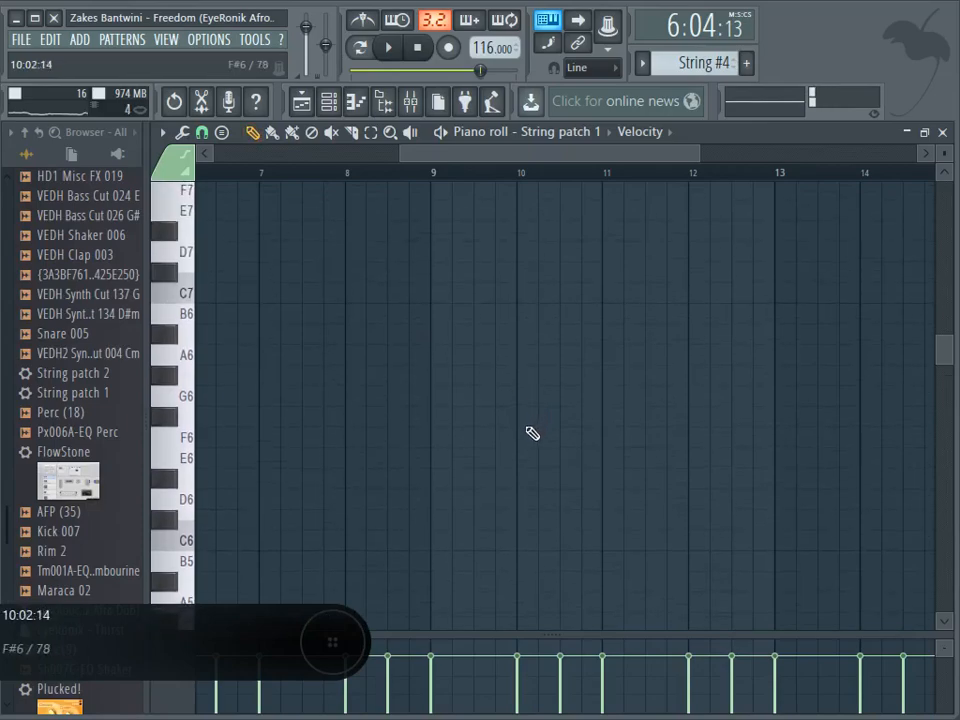
{"action": "left_click", "coordinate": [522, 395]}
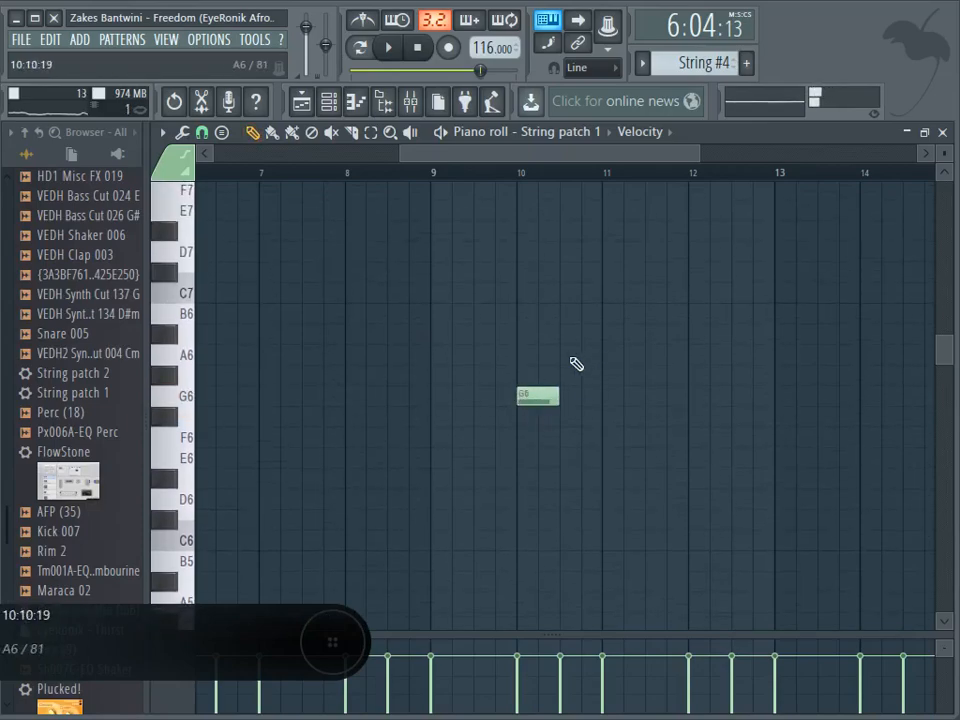
{"action": "left_click", "coordinate": [562, 355]}
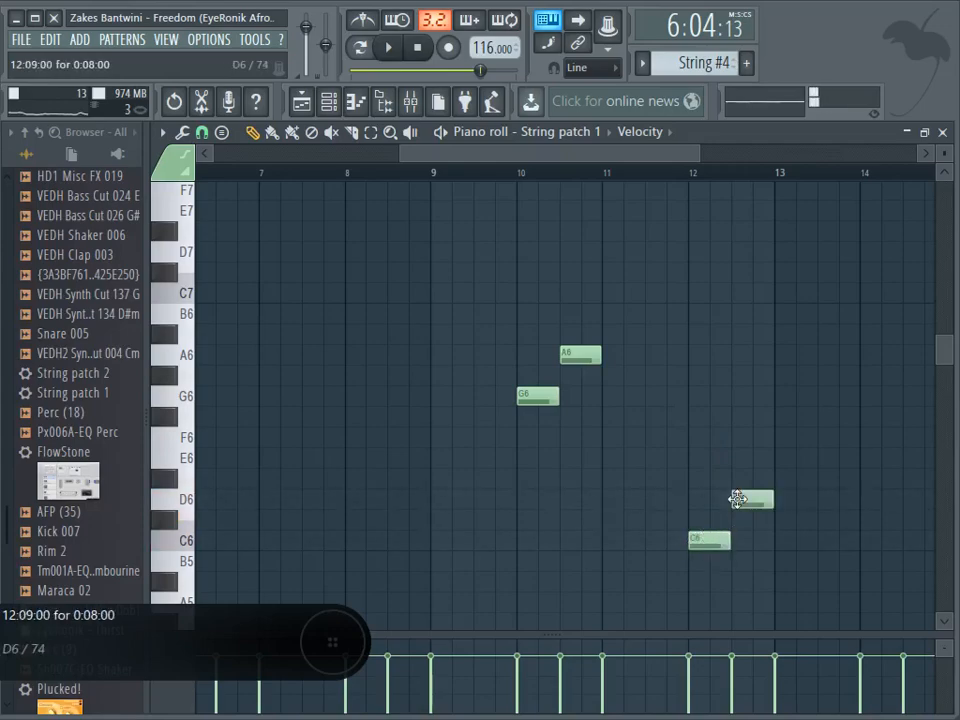
Step: Play the song through the added high notes in bars 10 to 12 of String #4 and stop playback
{"action": "key", "text": "space"}
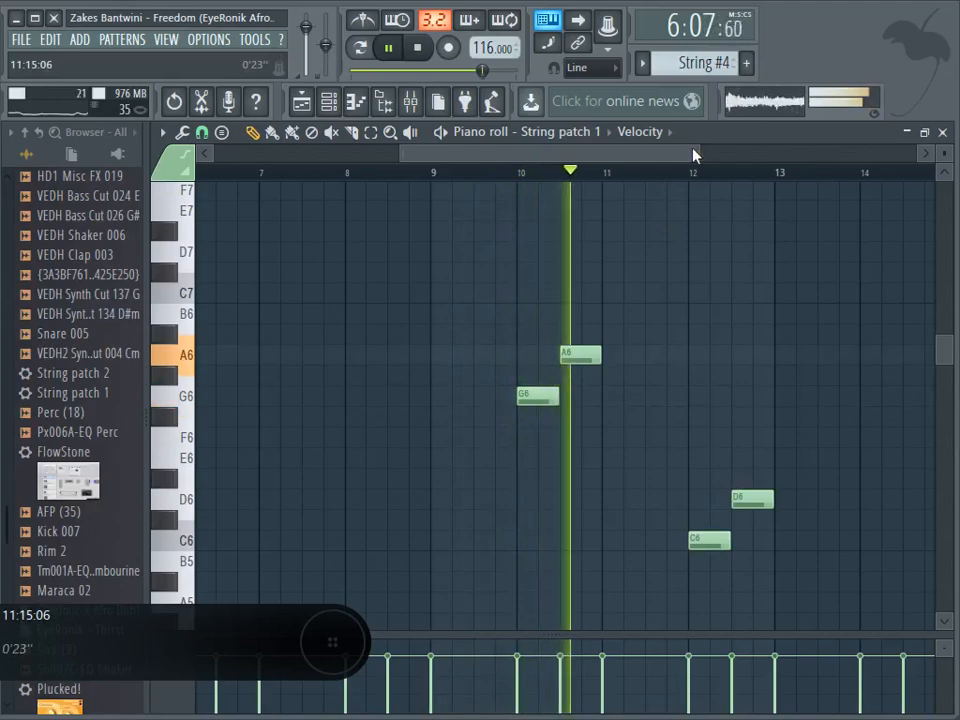
{"action": "left_click_drag", "start_coordinate": [699, 154], "coordinate": [818, 183]}
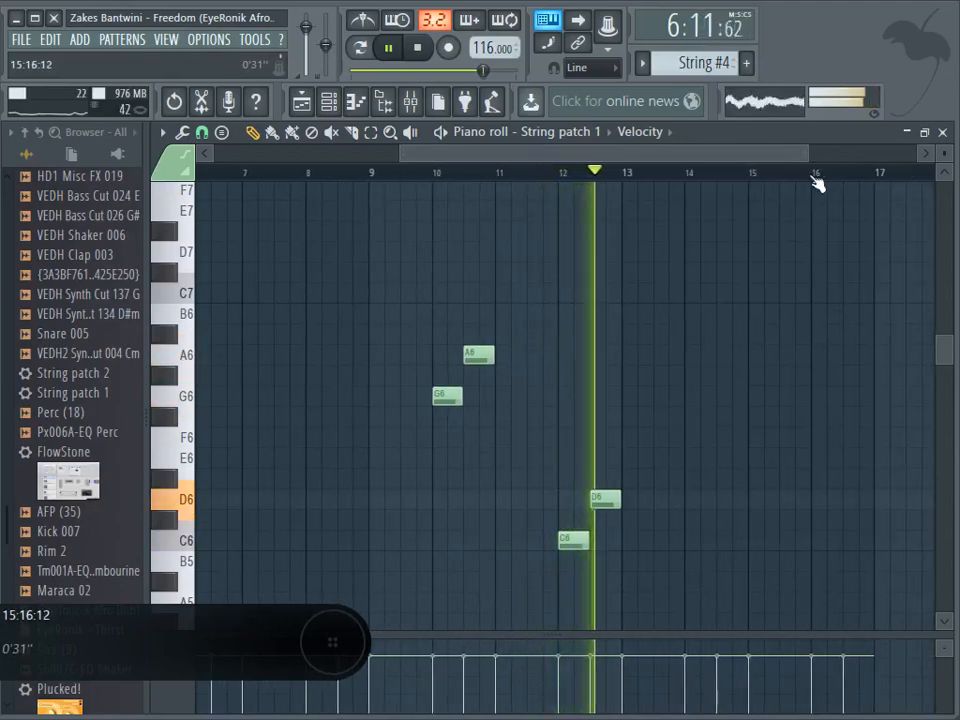
{"action": "left_click", "coordinate": [419, 48]}
Step: Return to the uppermost playlist tracks and play the song from bar 161
{"action": "left_click", "coordinate": [300, 102]}
{"action": "scroll", "coordinate": [573, 430], "scroll_direction": "up", "scroll_amount": 5}
{"action": "scroll", "coordinate": [573, 430], "scroll_direction": "up", "scroll_amount": 12}
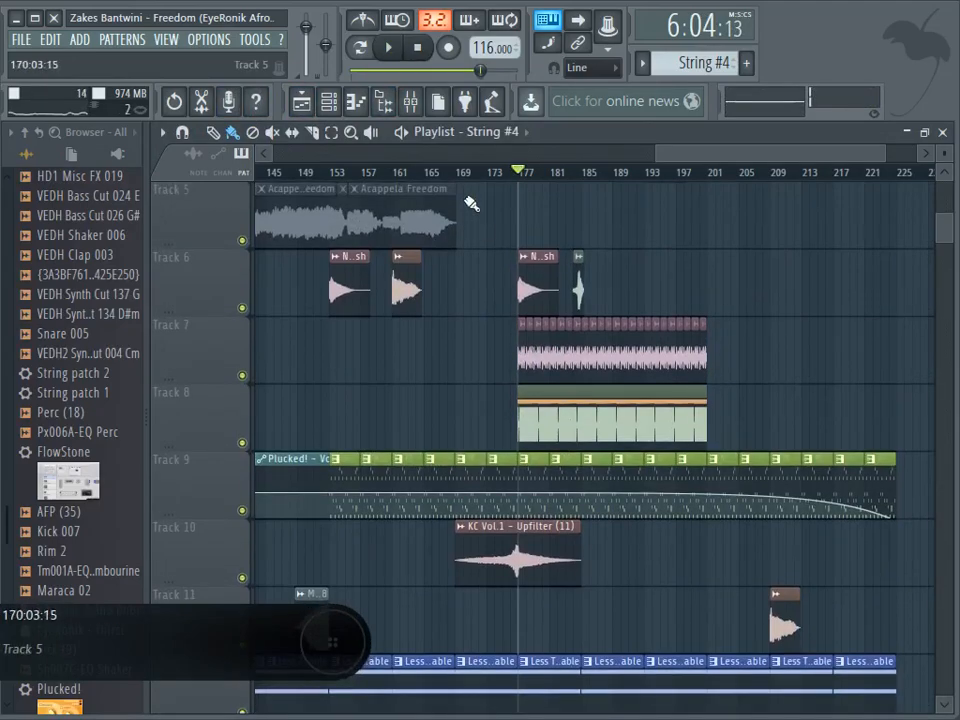
{"action": "scroll", "coordinate": [479, 233], "scroll_direction": "up", "scroll_amount": 1}
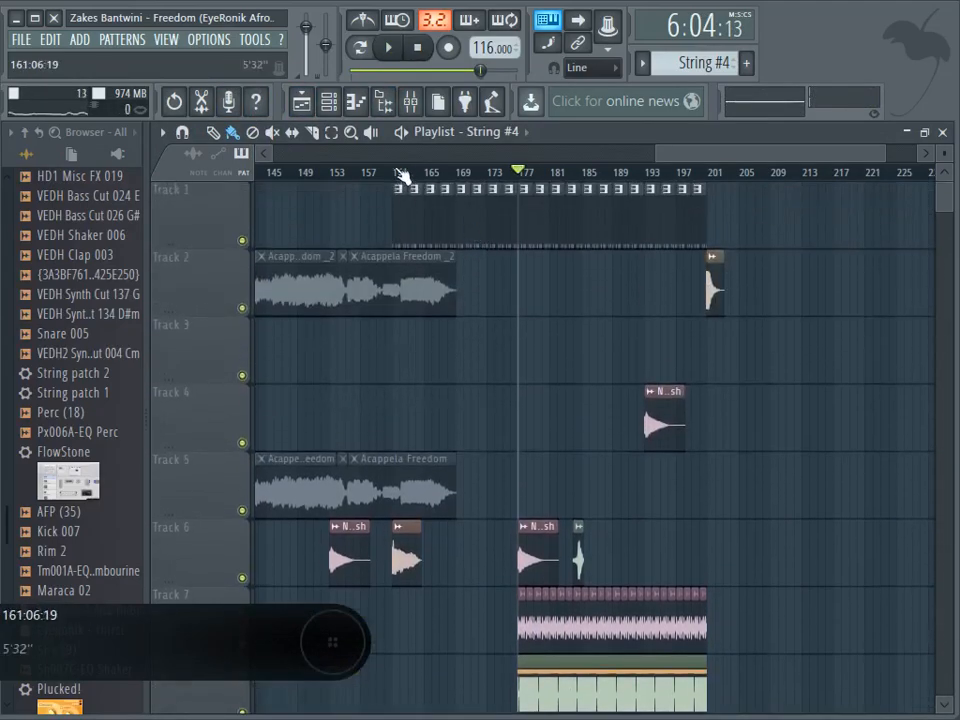
{"action": "left_click", "coordinate": [388, 47]}
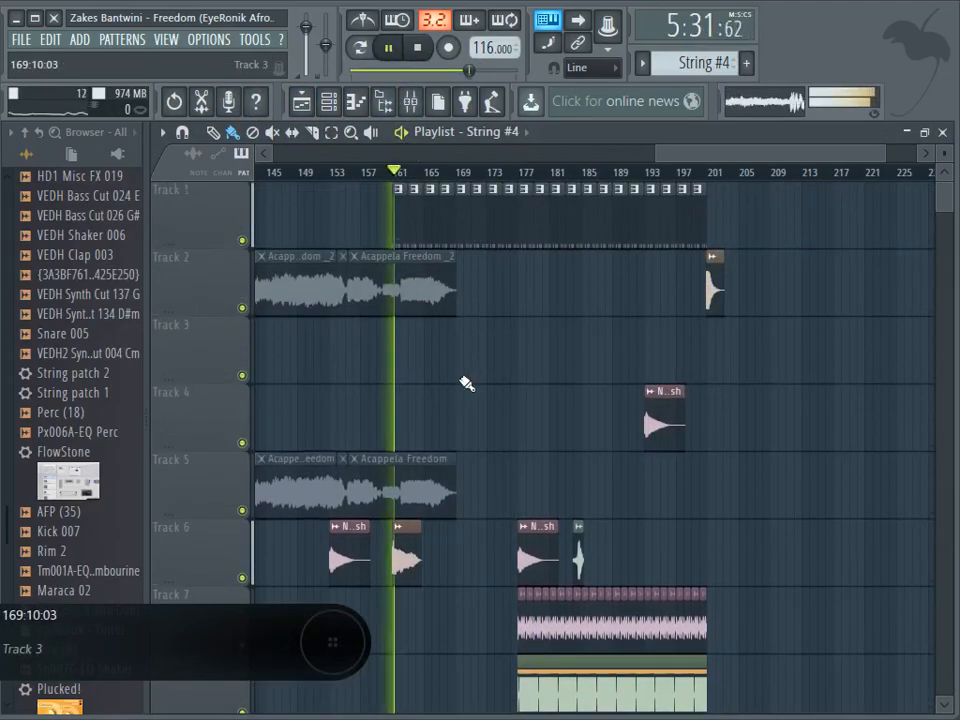
Step: Listen to the song from bar 161 while checking the playlist clips down to the Main Kick track, and stop playback
{"action": "scroll", "coordinate": [465, 384], "scroll_direction": "down", "scroll_amount": 5}
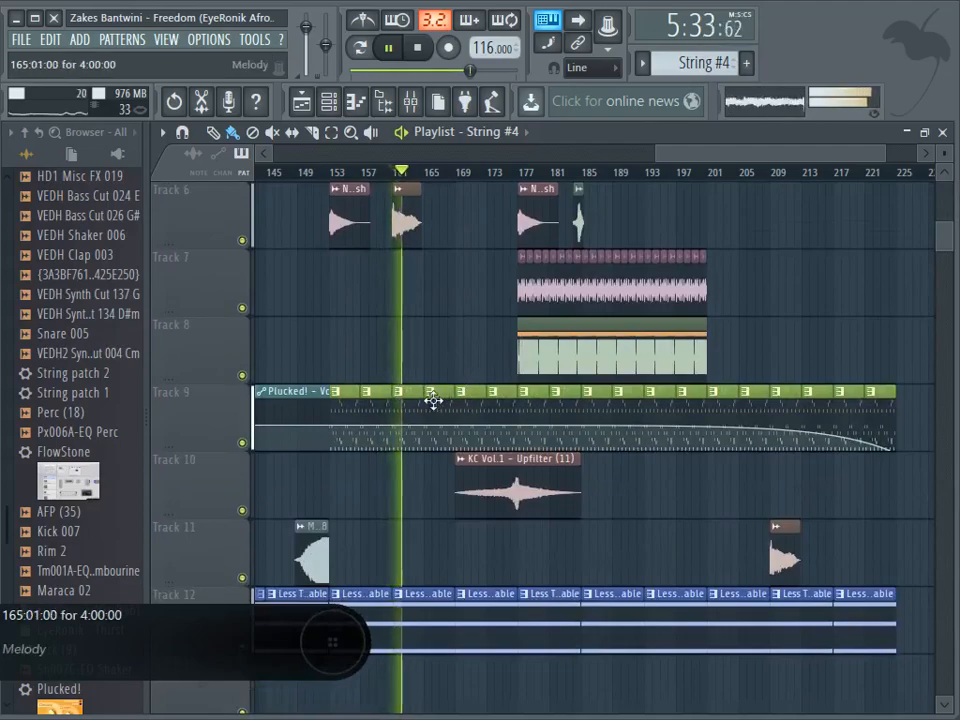
{"action": "scroll", "coordinate": [431, 401], "scroll_direction": "up", "scroll_amount": 5}
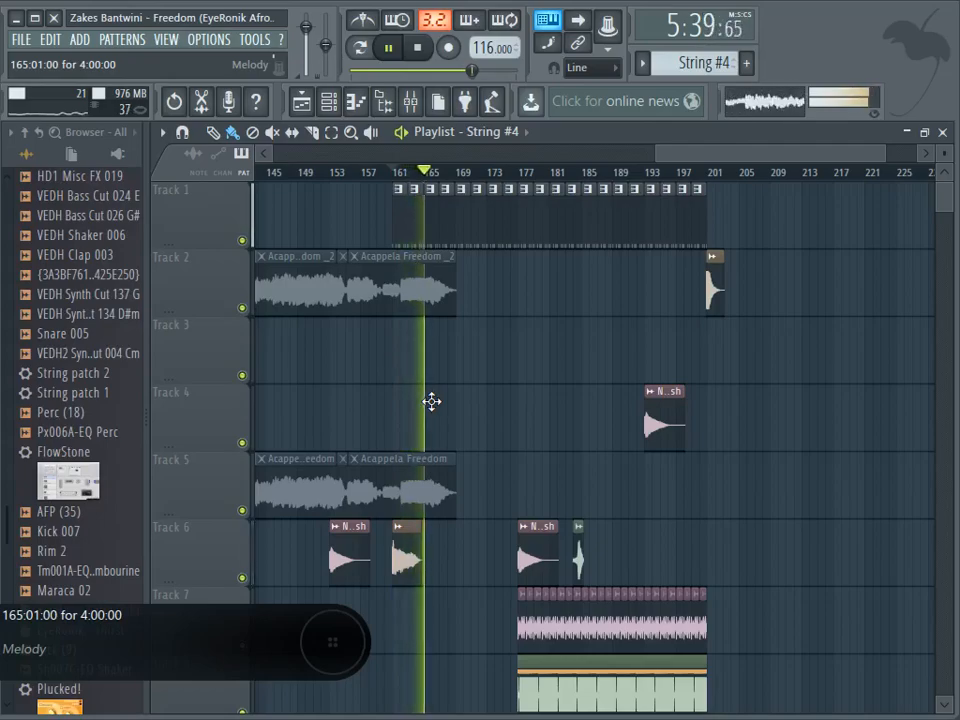
{"action": "scroll", "coordinate": [450, 503], "scroll_direction": "down", "scroll_amount": 6}
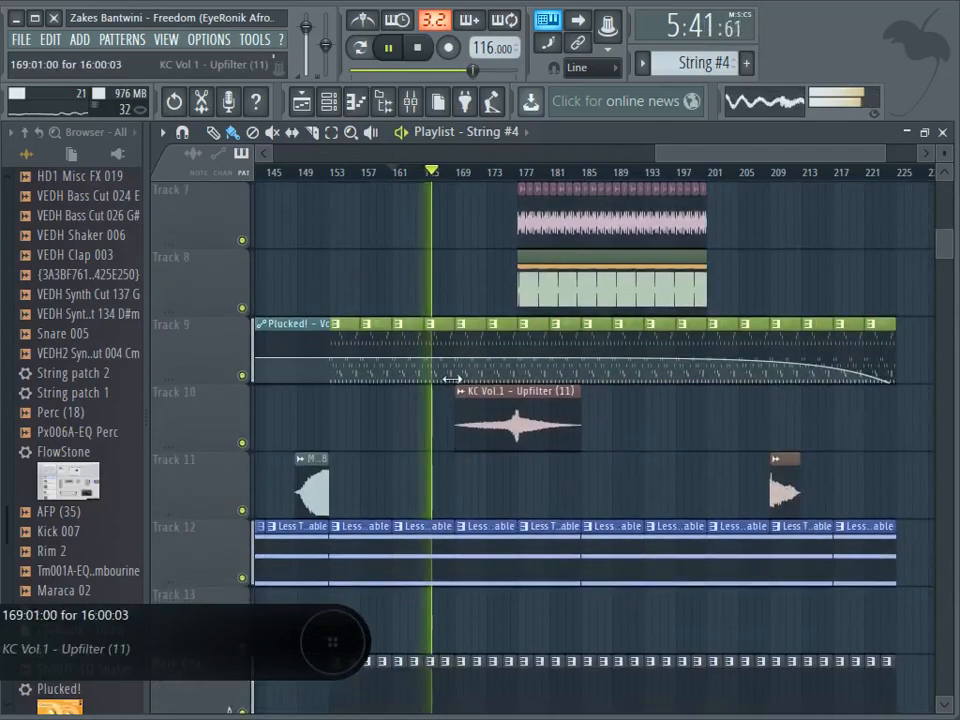
{"action": "left_click", "coordinate": [389, 48]}
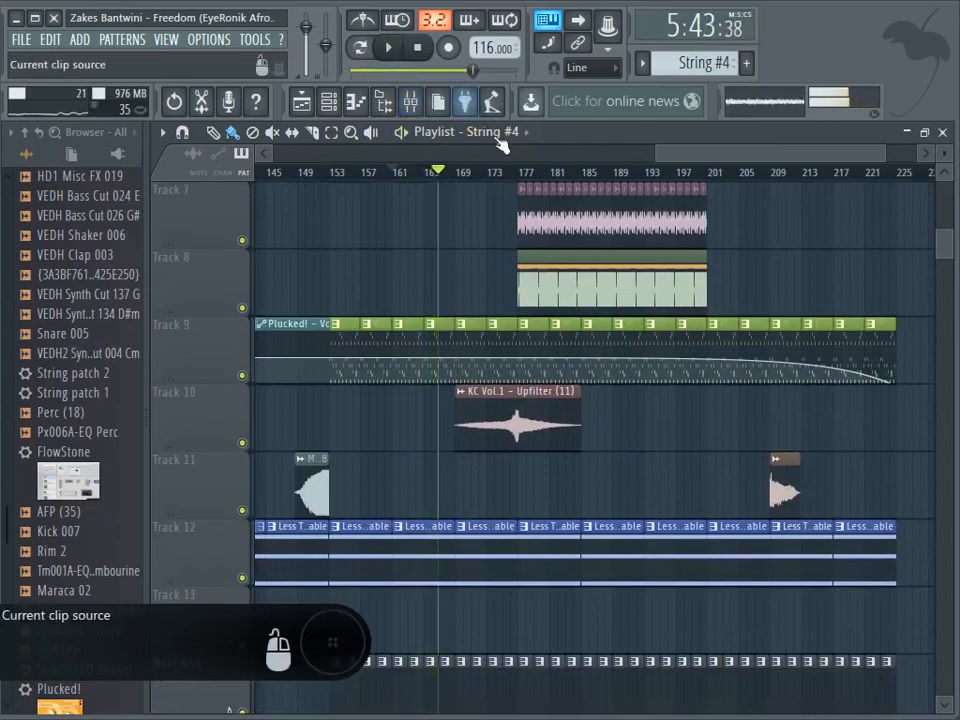
{"action": "key", "text": "space"}
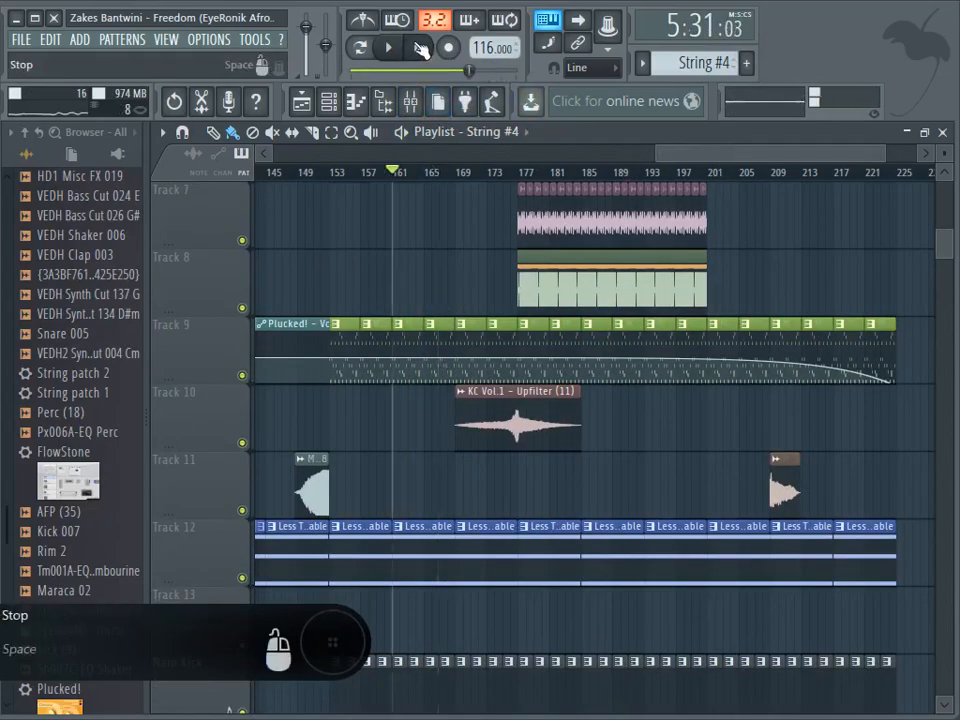
Step: Examine the end of the arrangement across its tracks, the full song overview from Track 1, and a closer view of its opening bars
{"action": "left_click_drag", "start_coordinate": [679, 151], "coordinate": [789, 171]}
{"action": "scroll", "coordinate": [780, 426], "scroll_direction": "up", "scroll_amount": 5}
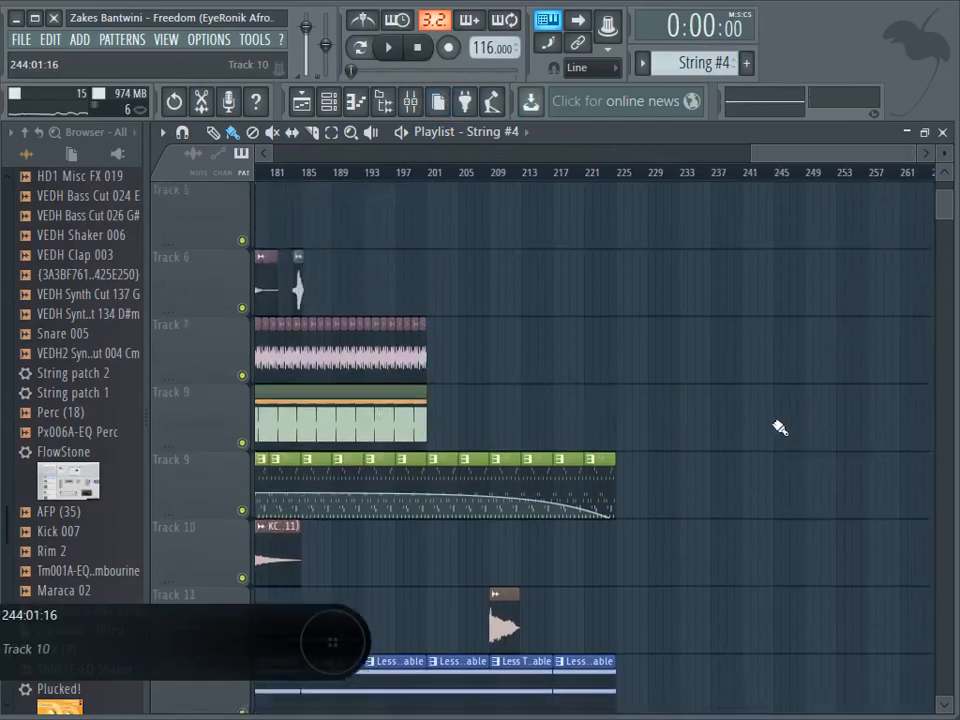
{"action": "scroll", "coordinate": [780, 428], "scroll_direction": "down", "scroll_amount": 15}
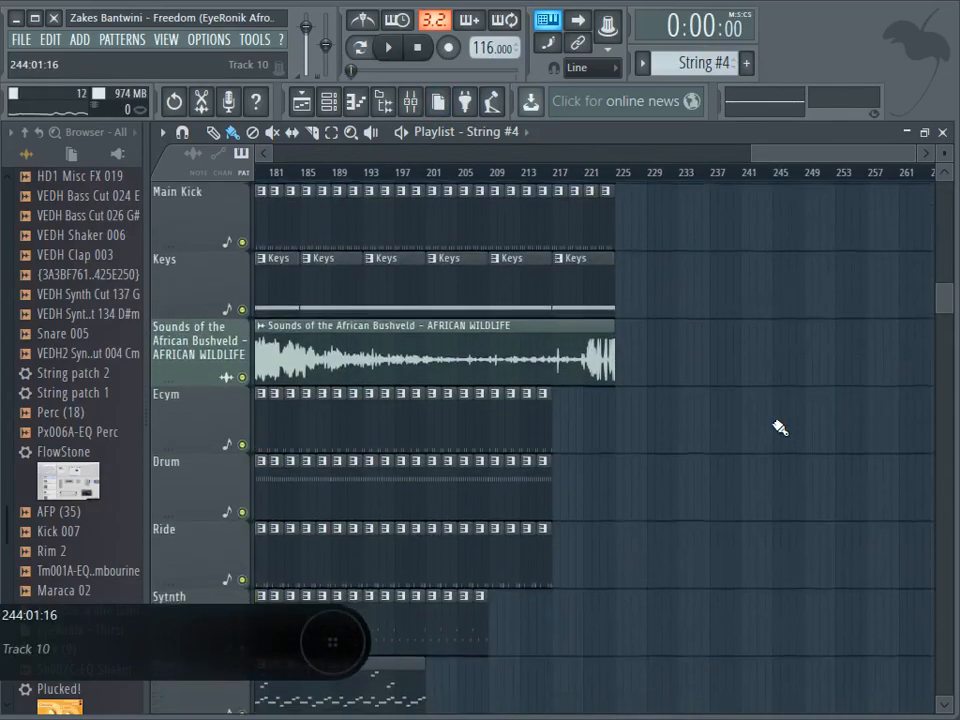
{"action": "scroll", "coordinate": [780, 428], "scroll_direction": "down", "scroll_amount": 6}
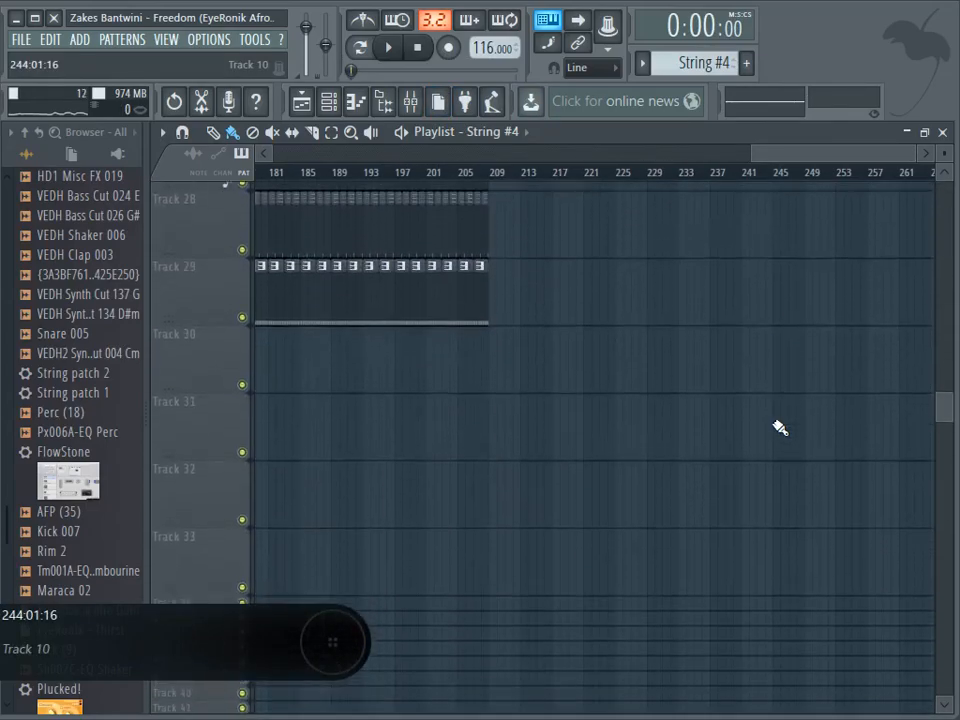
{"action": "left_click_drag", "start_coordinate": [869, 150], "coordinate": [230, 163]}
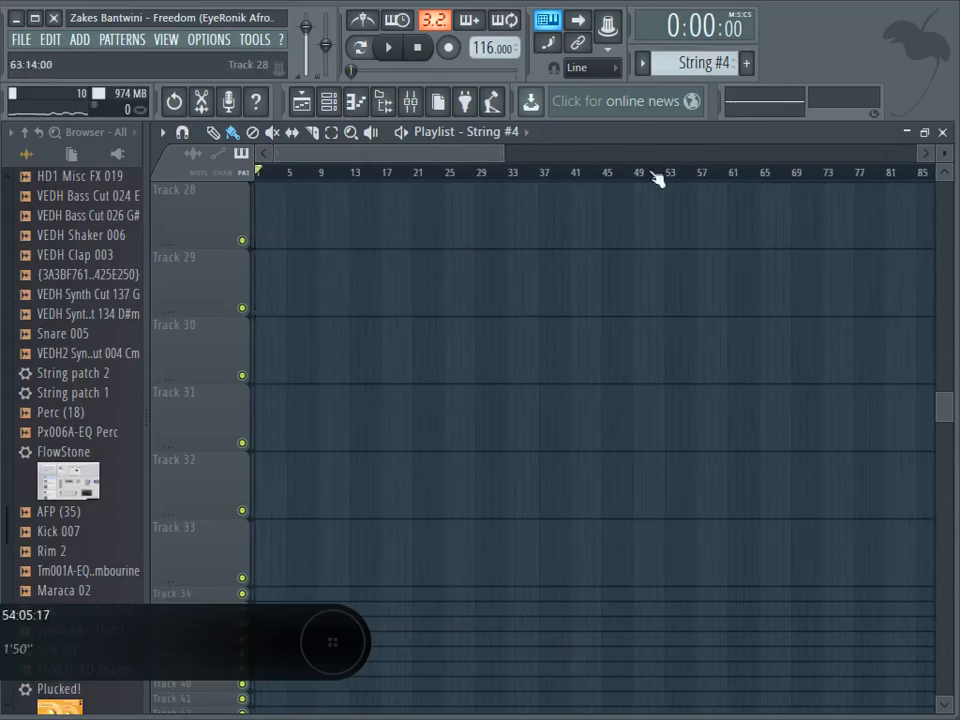
{"action": "left_click_drag", "start_coordinate": [500, 155], "coordinate": [944, 172]}
{"action": "left_click", "coordinate": [948, 173]}
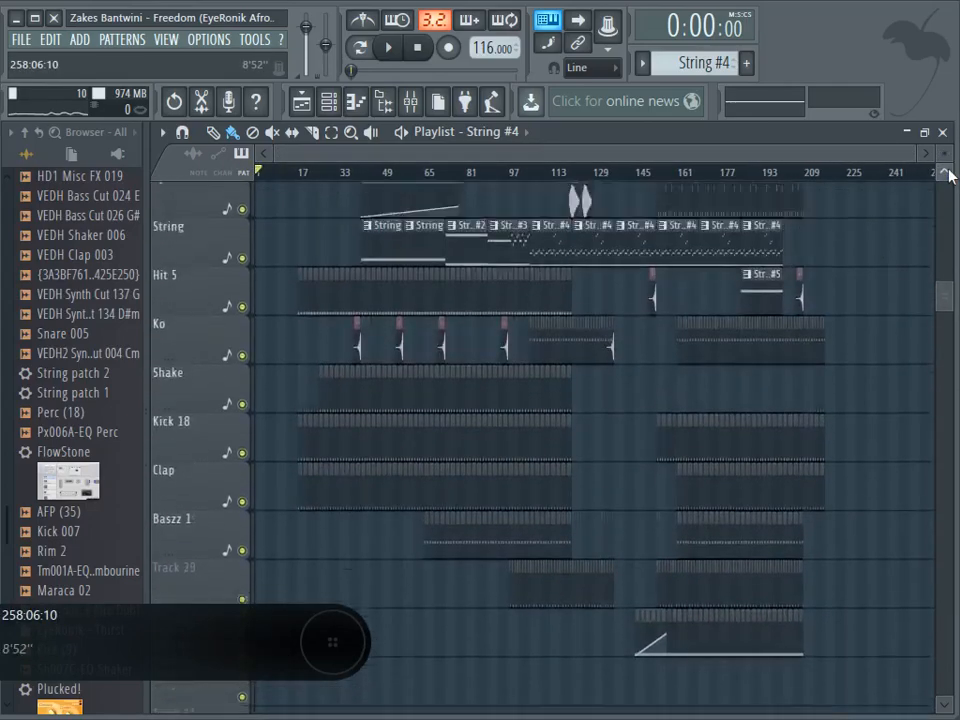
{"action": "left_click", "coordinate": [948, 173]}
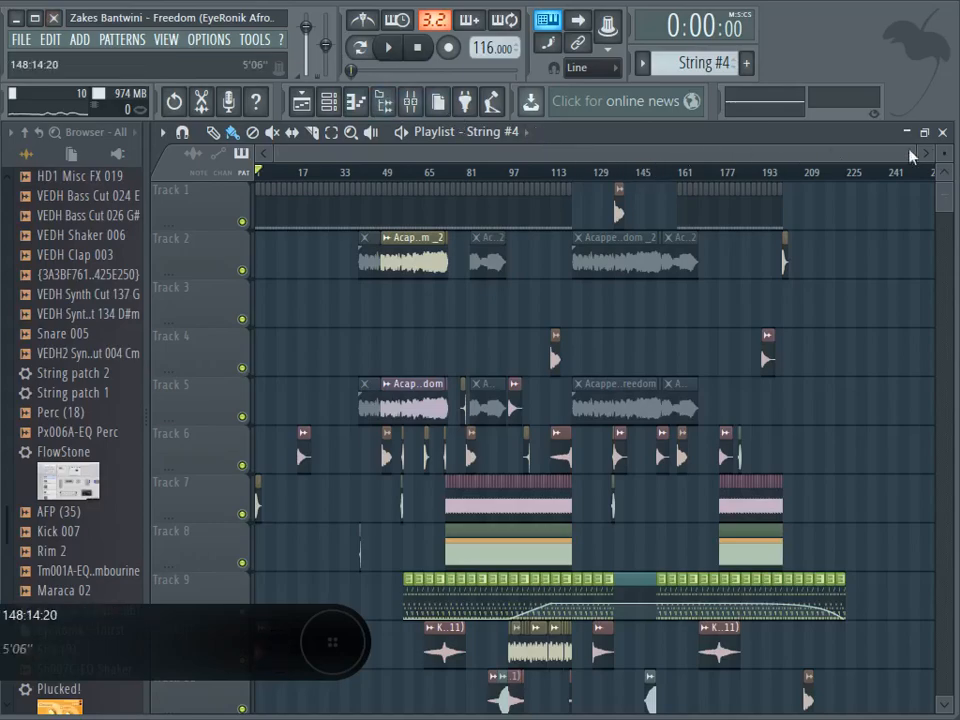
{"action": "left_click_drag", "start_coordinate": [911, 149], "coordinate": [548, 150]}
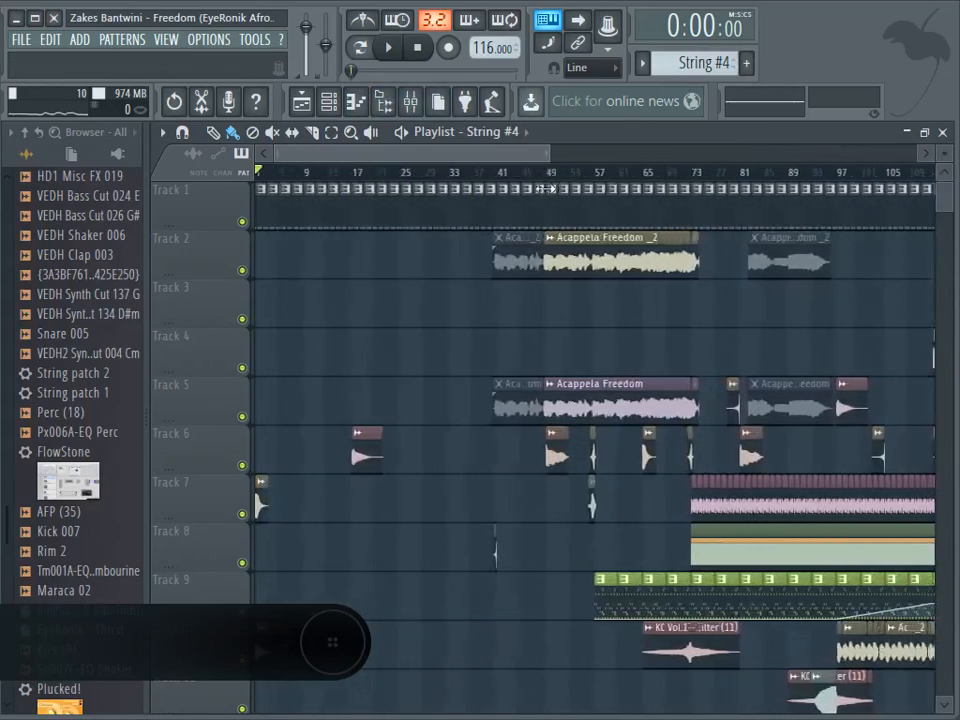
Step: Minimize the project window and switch to OBS with its recording controls
{"action": "left_click", "coordinate": [17, 19]}
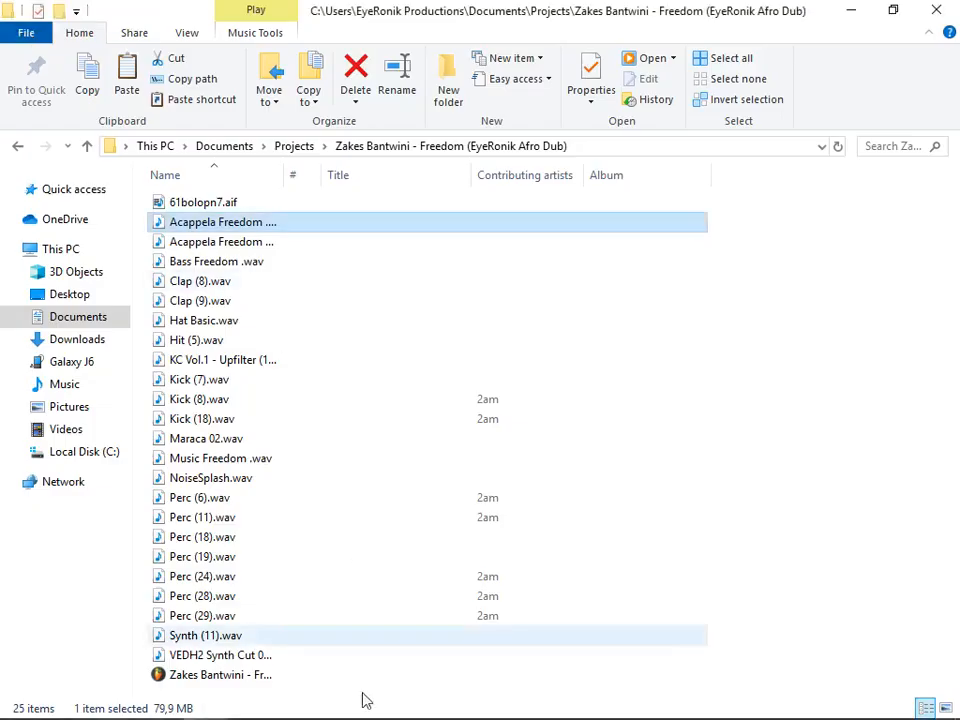
{"action": "left_click", "coordinate": [297, 703]}
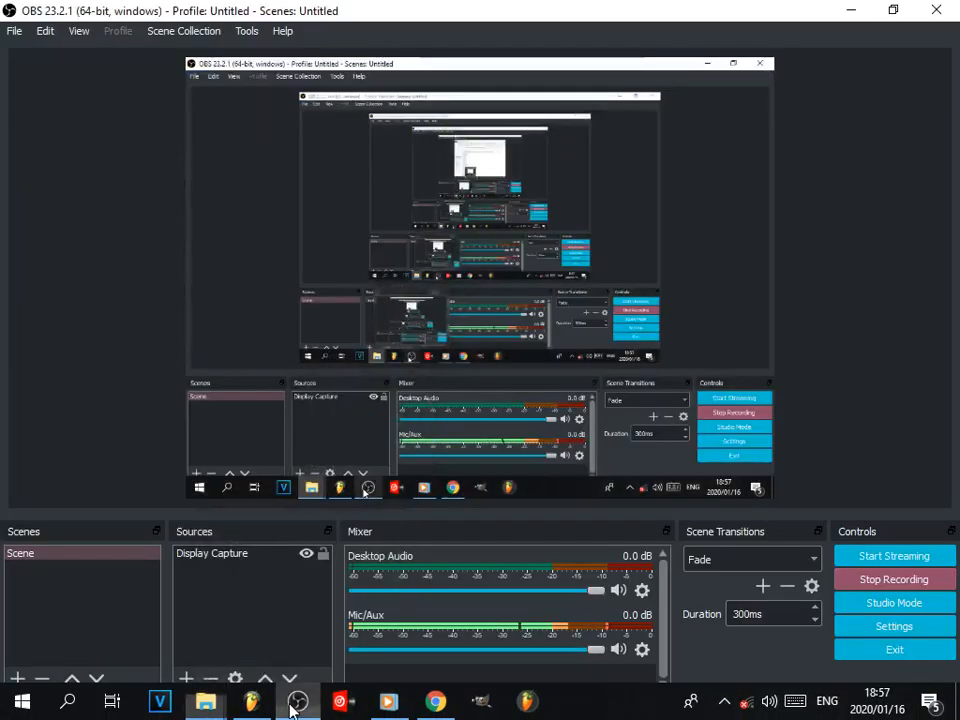